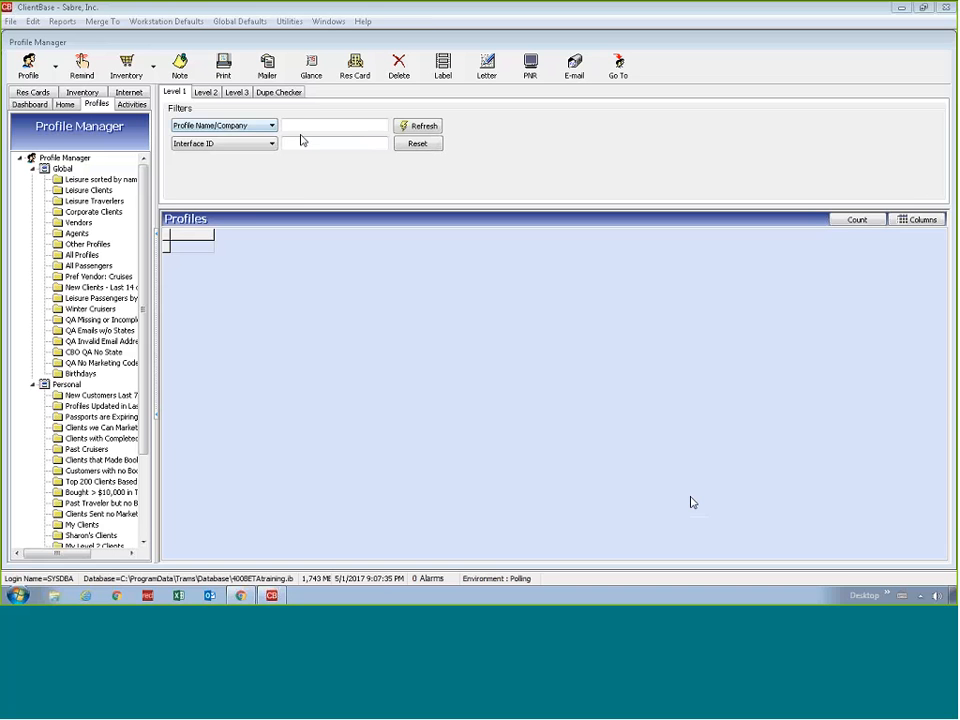
# List the leisure profiles sorted by name, open the profile of the client in Woodstock, and start a new res card
pyautogui.click(100, 179)
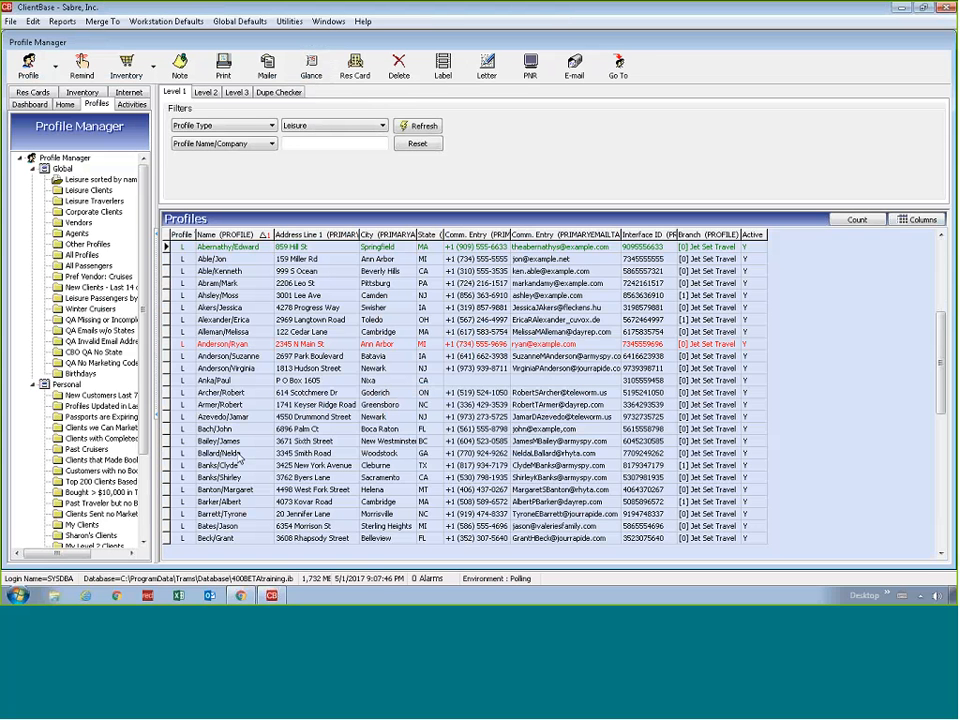
pyautogui.doubleClick(236, 453)
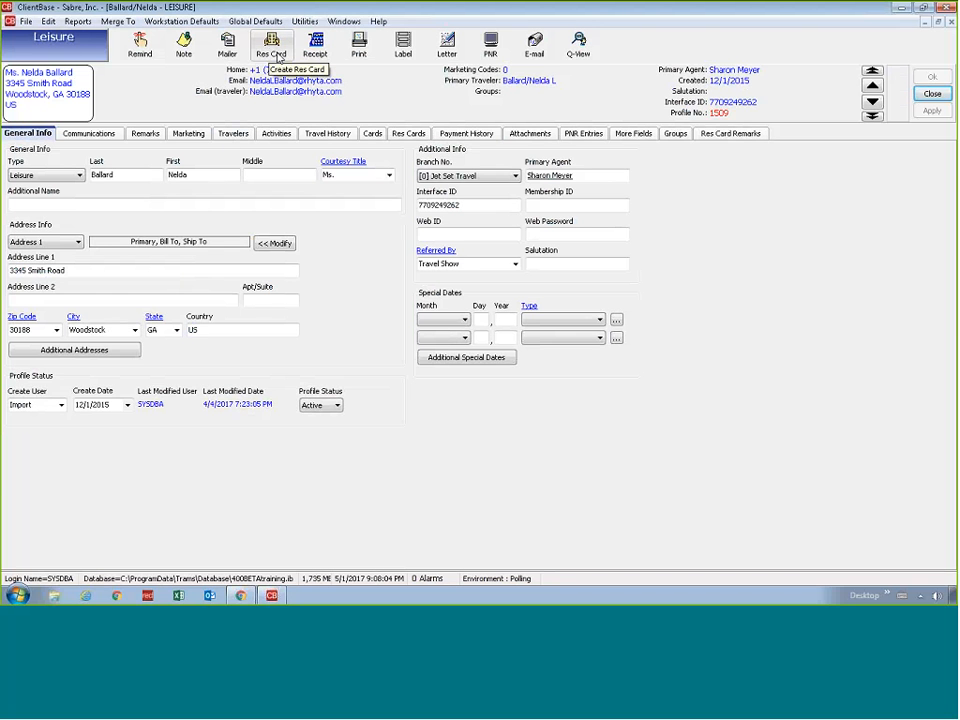
pyautogui.click(276, 50)
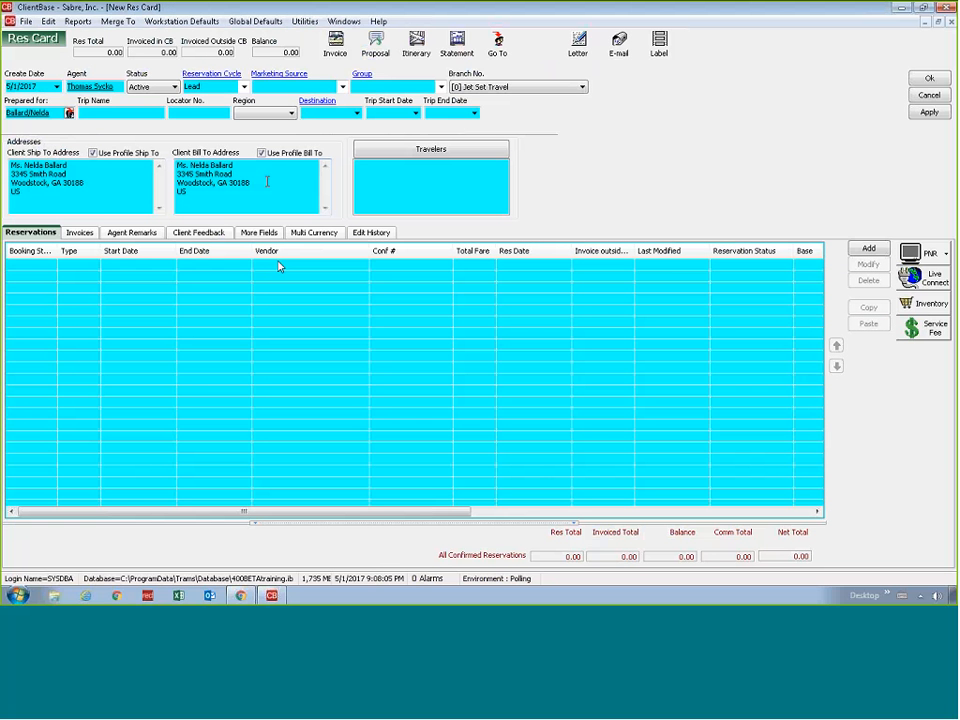
# Set the res card's reservation cycle to Booked and its marketing source to Internet
pyautogui.click(243, 87)
pyautogui.click(232, 99)
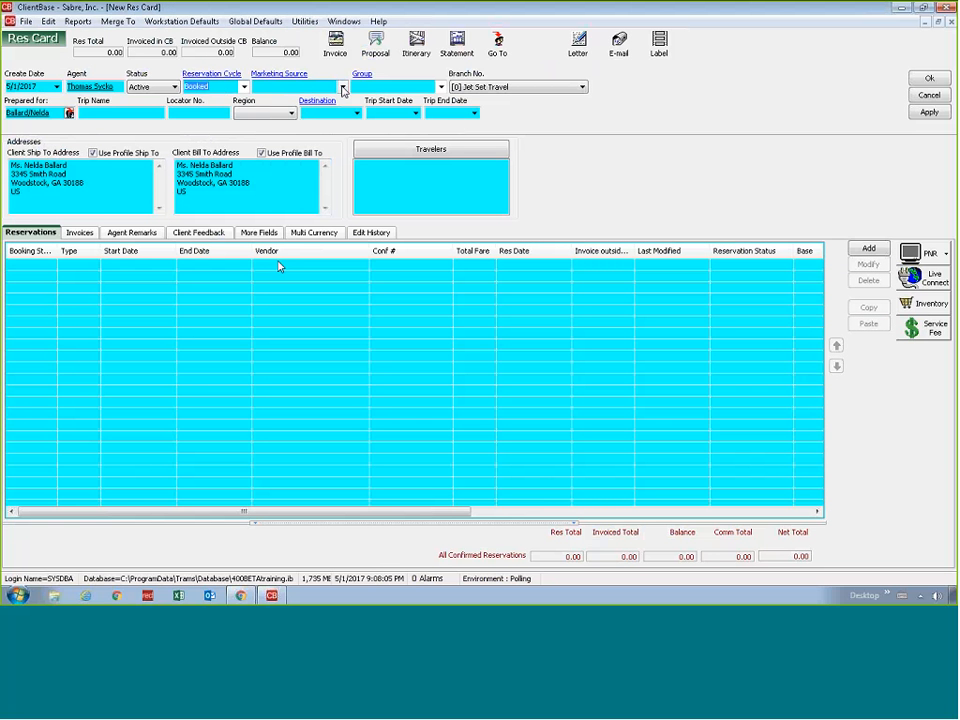
pyautogui.click(342, 87)
pyautogui.click(320, 114)
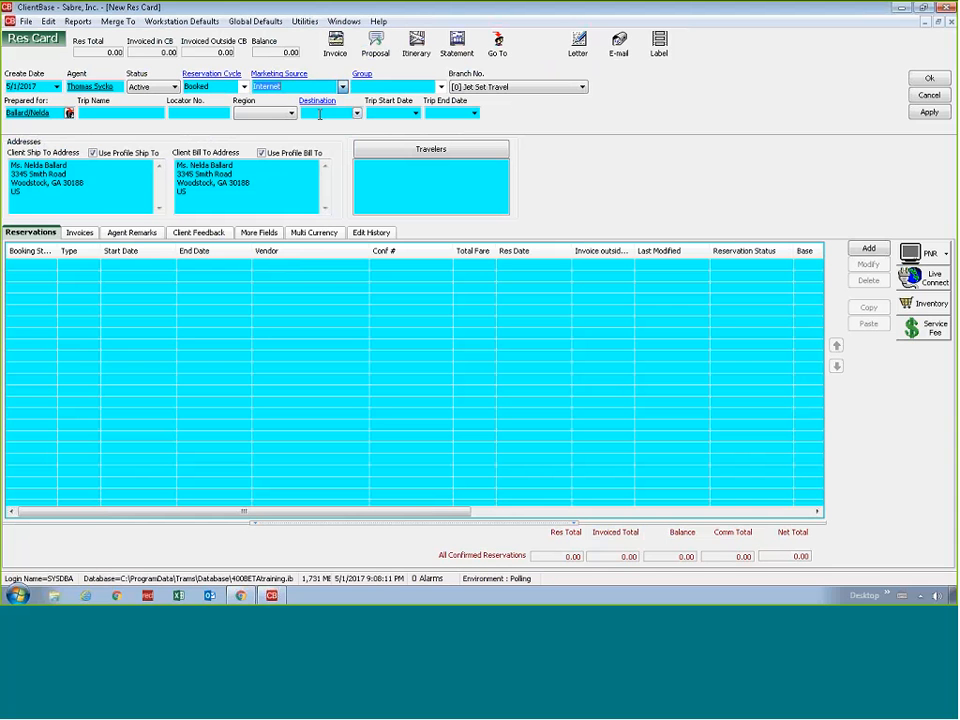
# Enter Sample Res Card as the res card's trip name
pyautogui.click(150, 114)
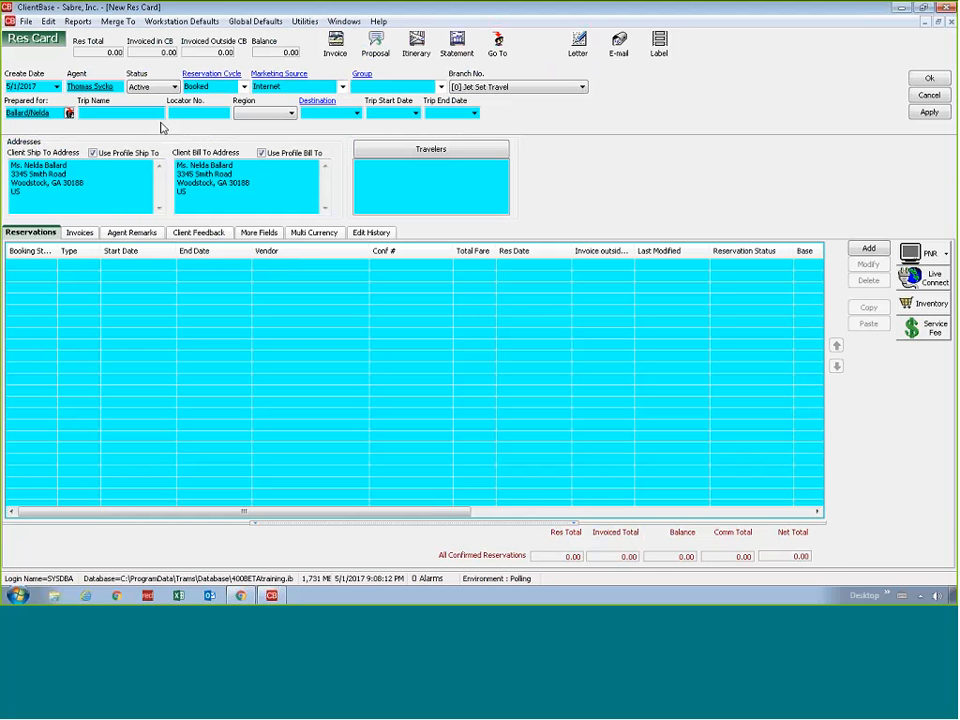
pyautogui.write('Sample Res Card')
pyautogui.press('Tab')
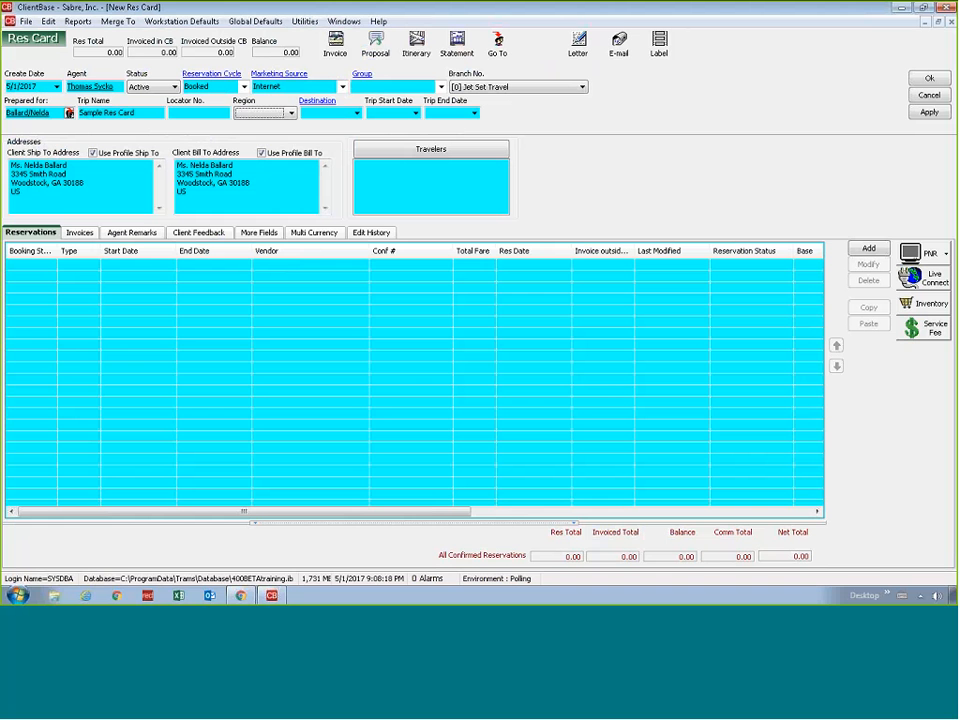
# Set the trip's region to Bermuda & Caribbean and select the eastern Caribbean as its destination
pyautogui.click(267, 112)
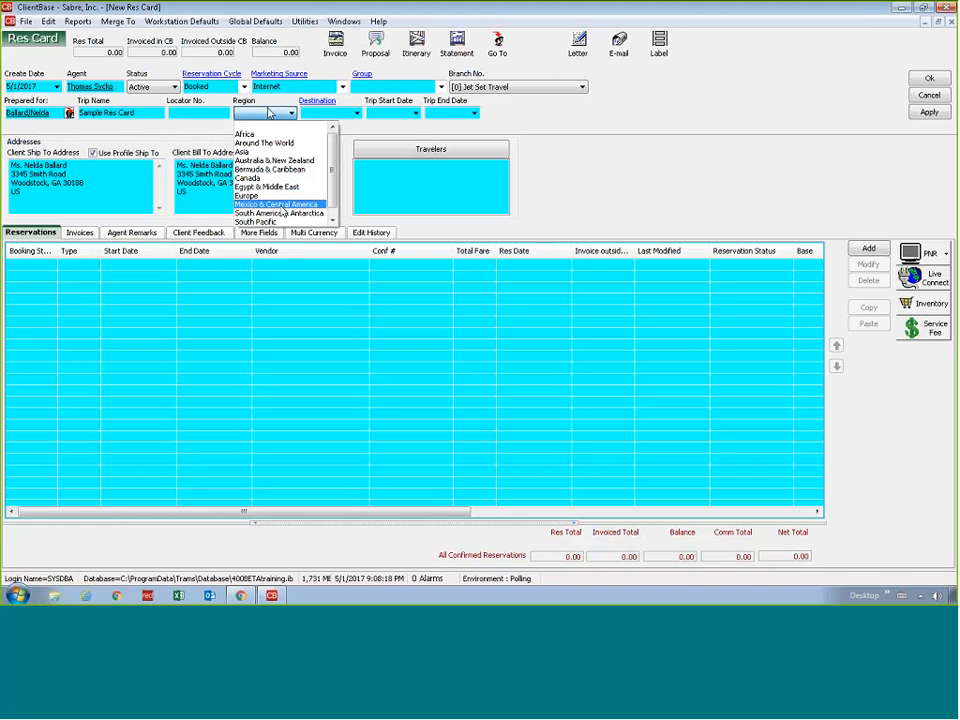
pyautogui.click(283, 170)
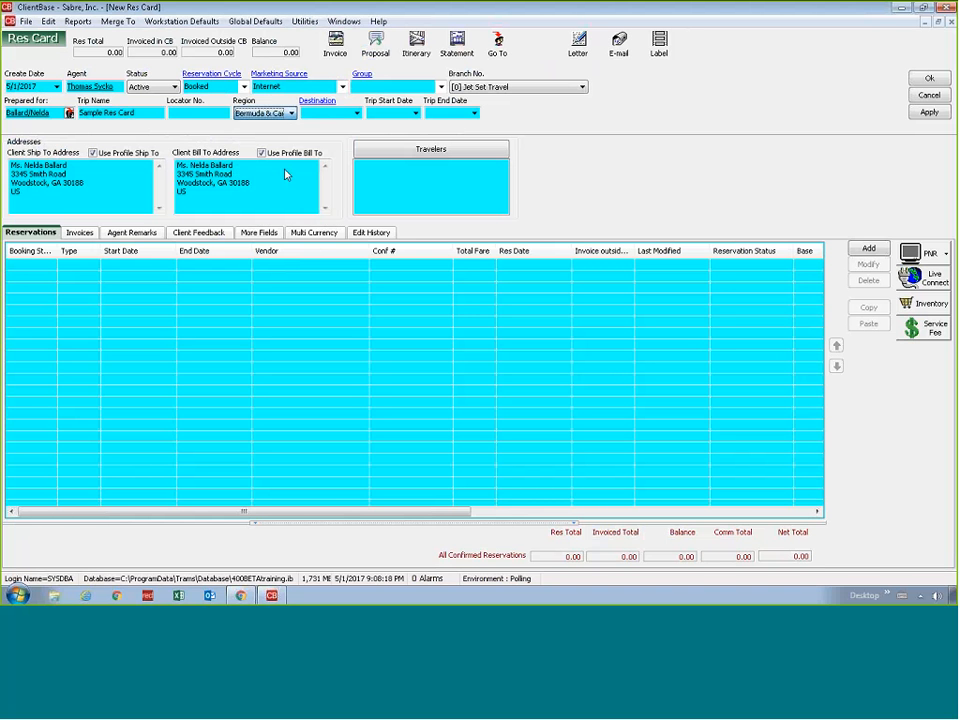
pyautogui.click(355, 113)
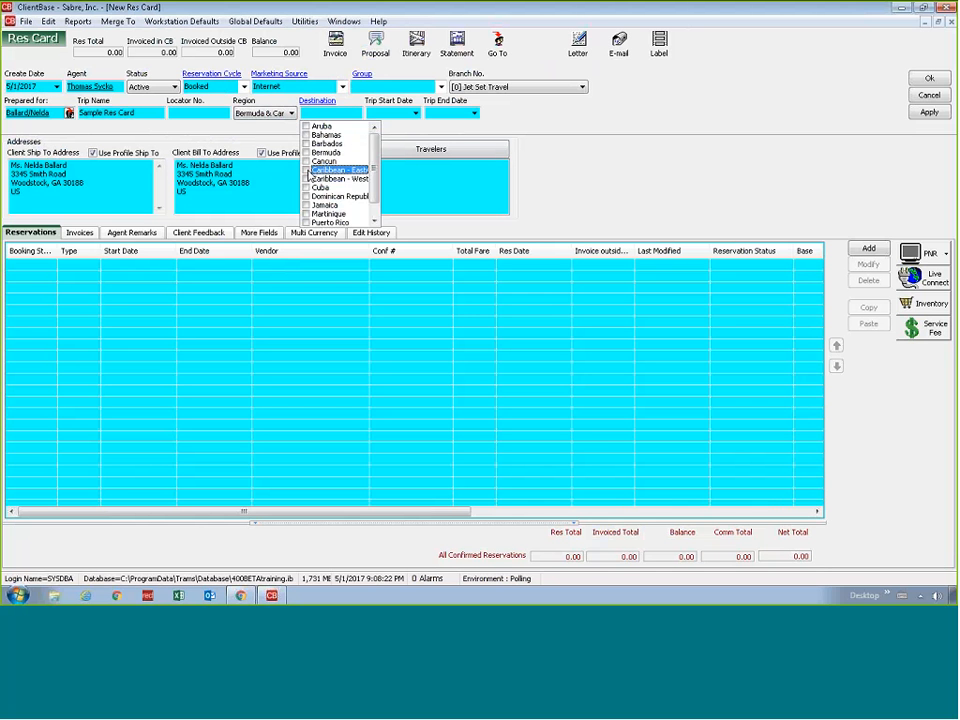
pyautogui.click(310, 171)
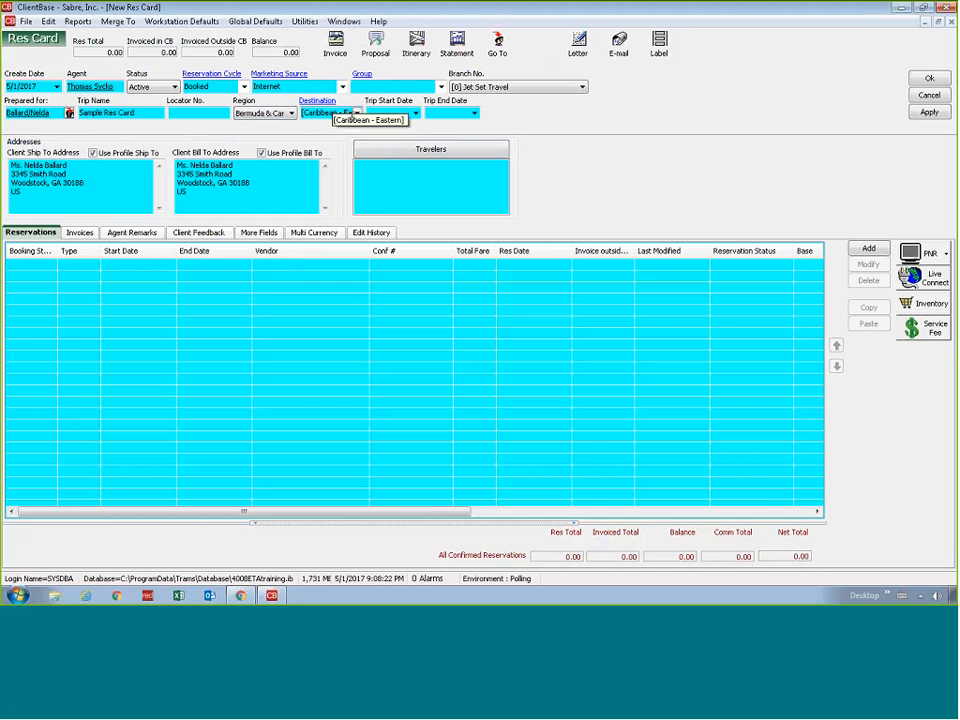
# Include the primary traveler on the res card and save the traveler record with the full middle name and gender Female, leaving the birthdate blank
pyautogui.doubleClick(365, 160)
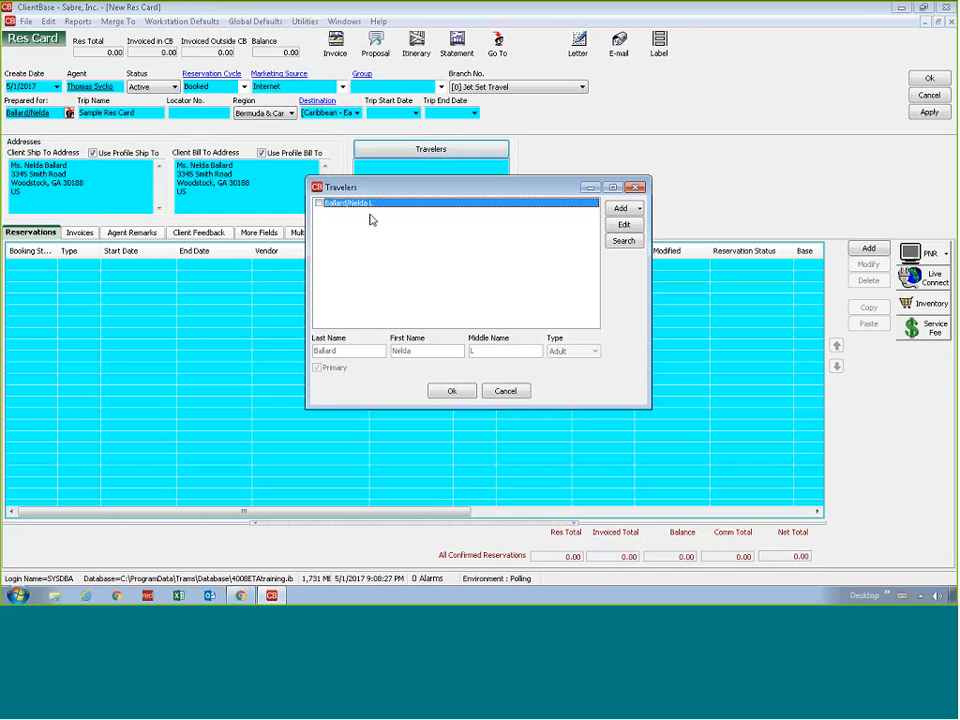
pyautogui.click(319, 204)
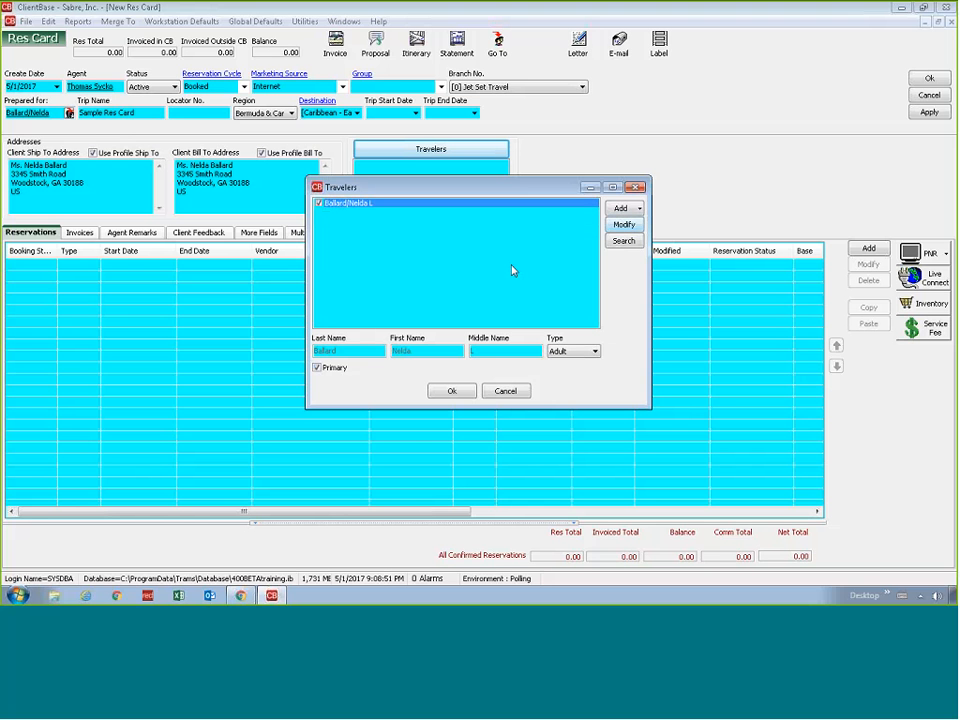
pyautogui.click(625, 226)
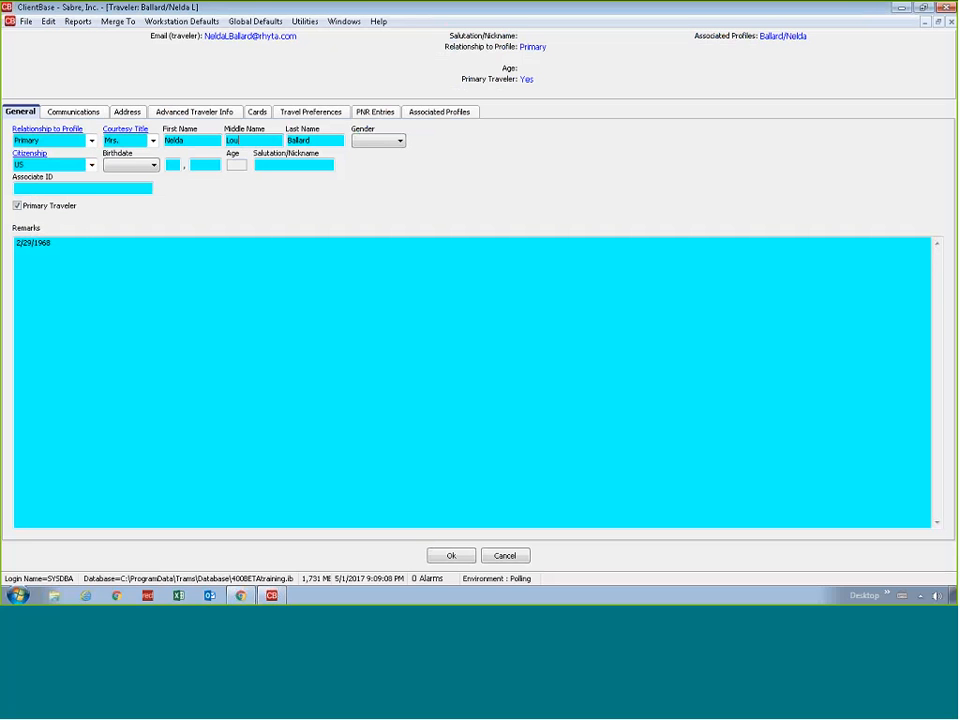
pyautogui.write('se')
pyautogui.click(385, 141)
pyautogui.press('Down')
pyautogui.press('Return')
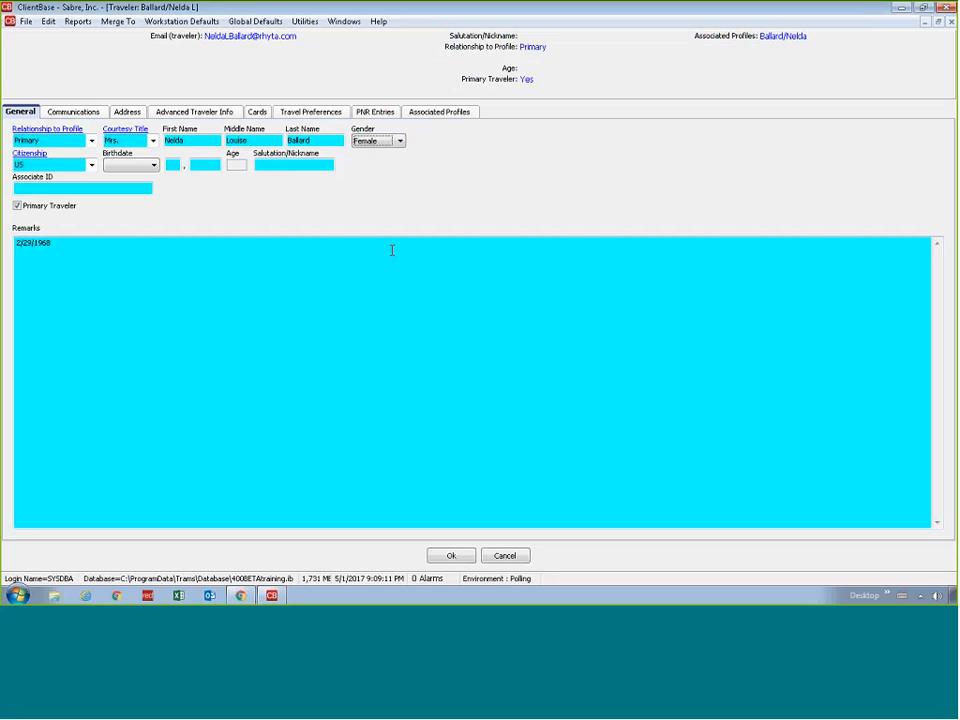
pyautogui.click(451, 556)
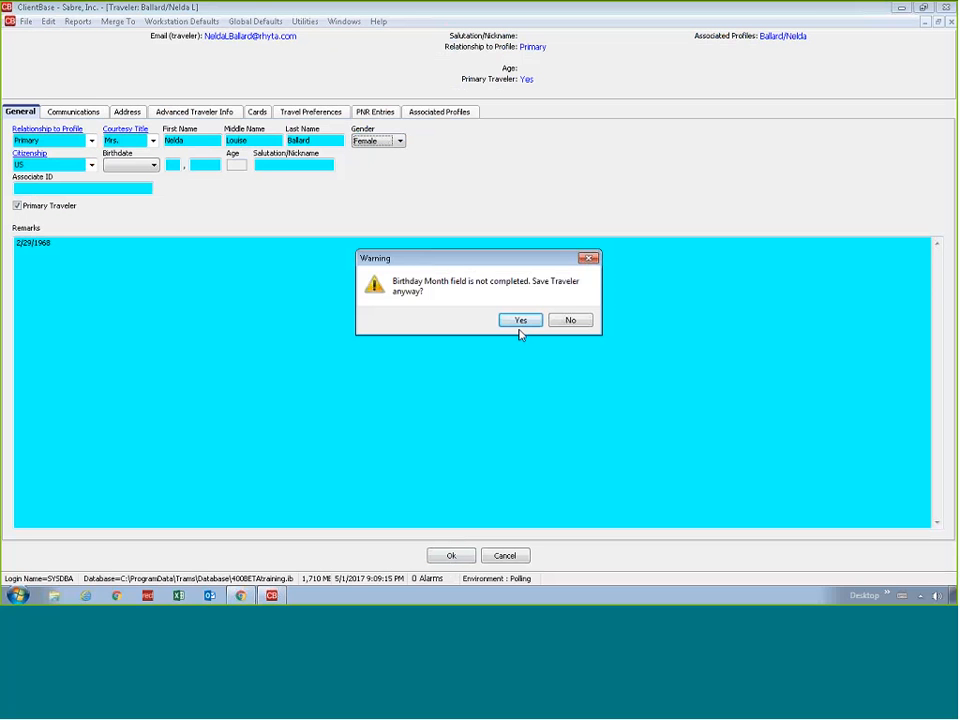
pyautogui.click(520, 321)
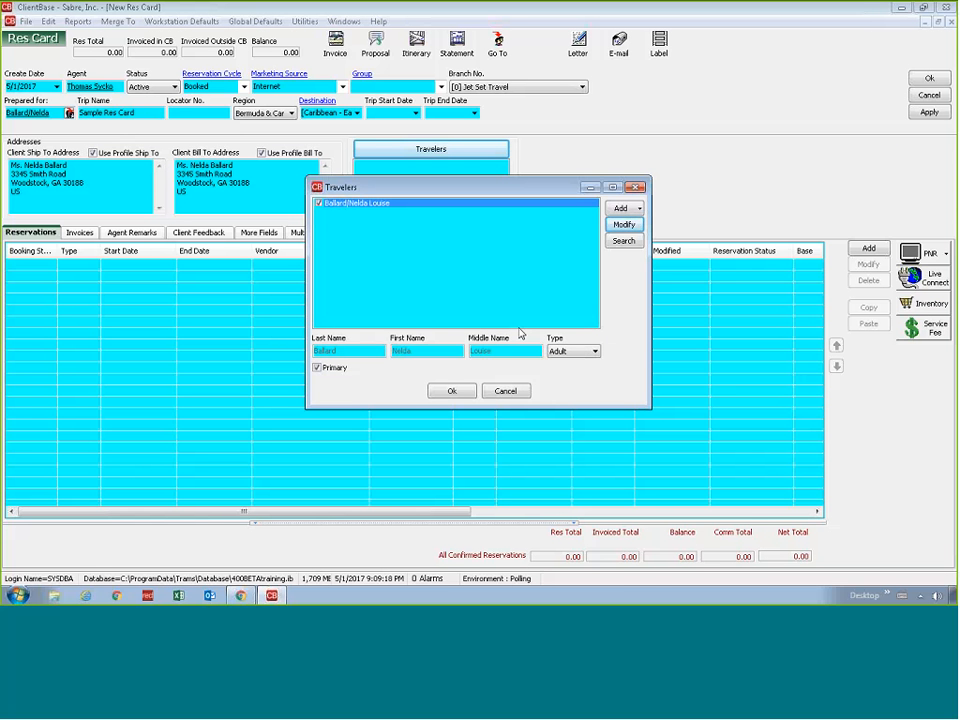
pyautogui.click(622, 209)
pyautogui.click(624, 210)
pyautogui.click(624, 210)
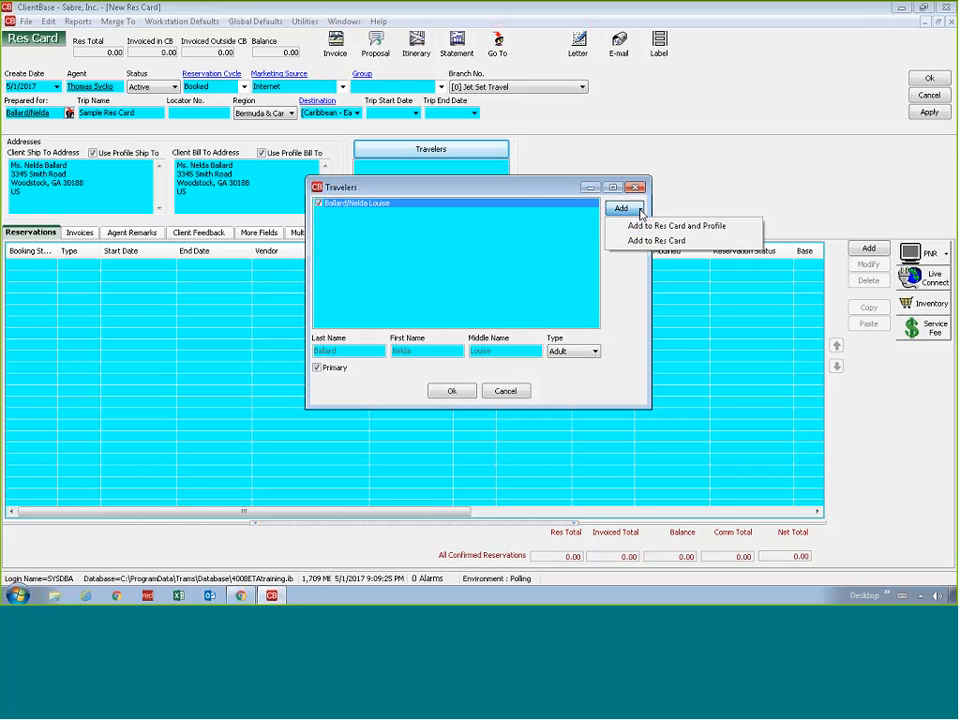
pyautogui.click(683, 245)
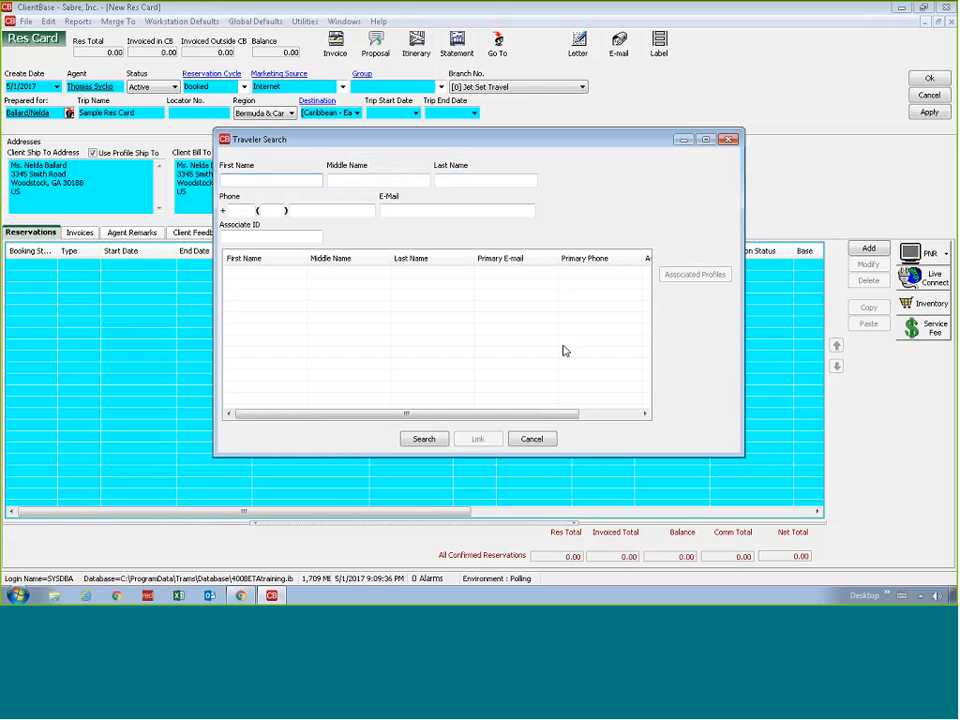
pyautogui.write('ra')
pyautogui.press('Tab')
pyautogui.press('Tab')
pyautogui.write('gr')
pyautogui.press('Tab')
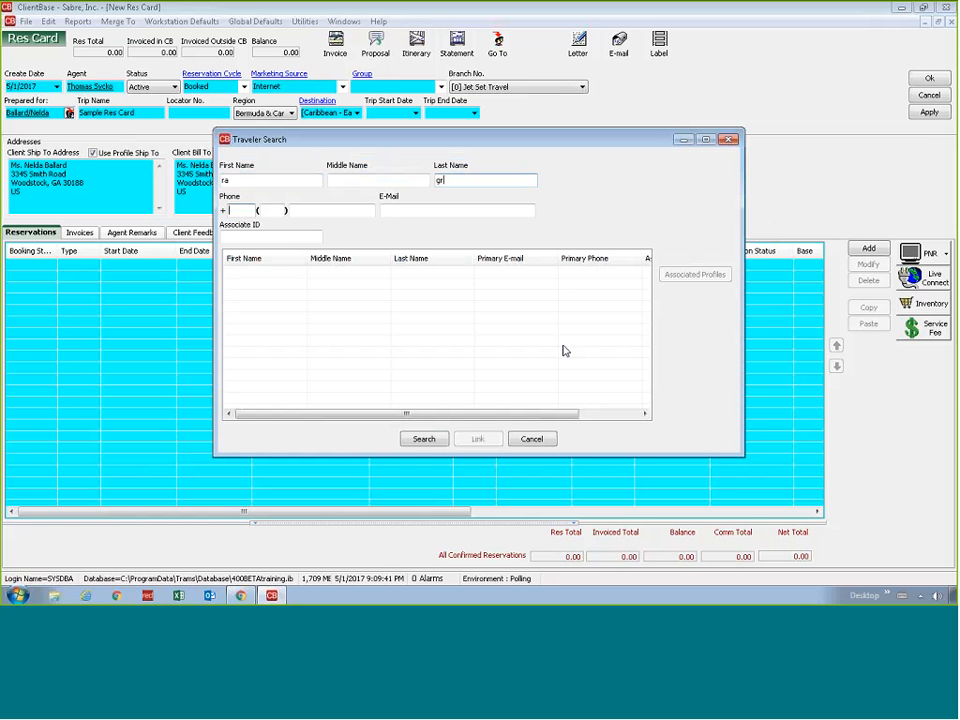
pyautogui.write('e')
pyautogui.click(424, 439)
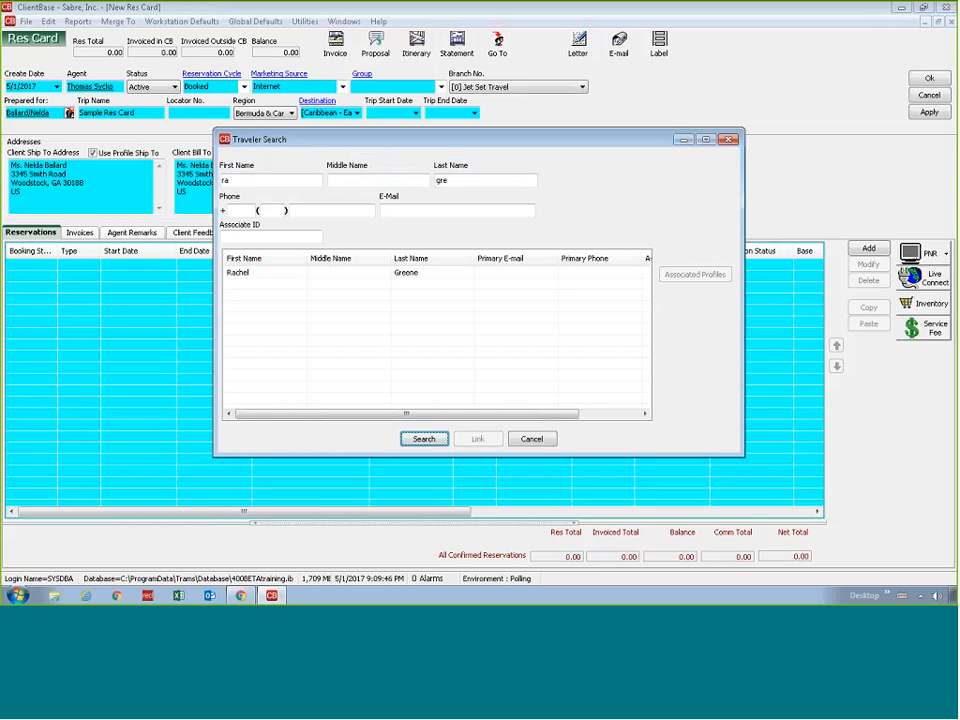
pyautogui.click(238, 272)
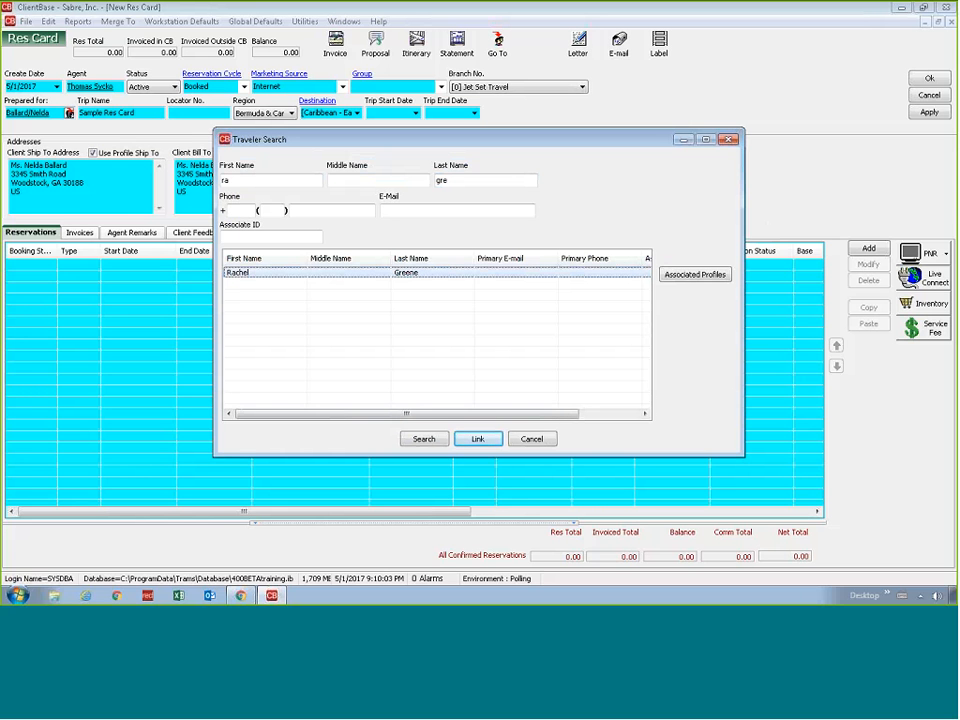
pyautogui.click(728, 141)
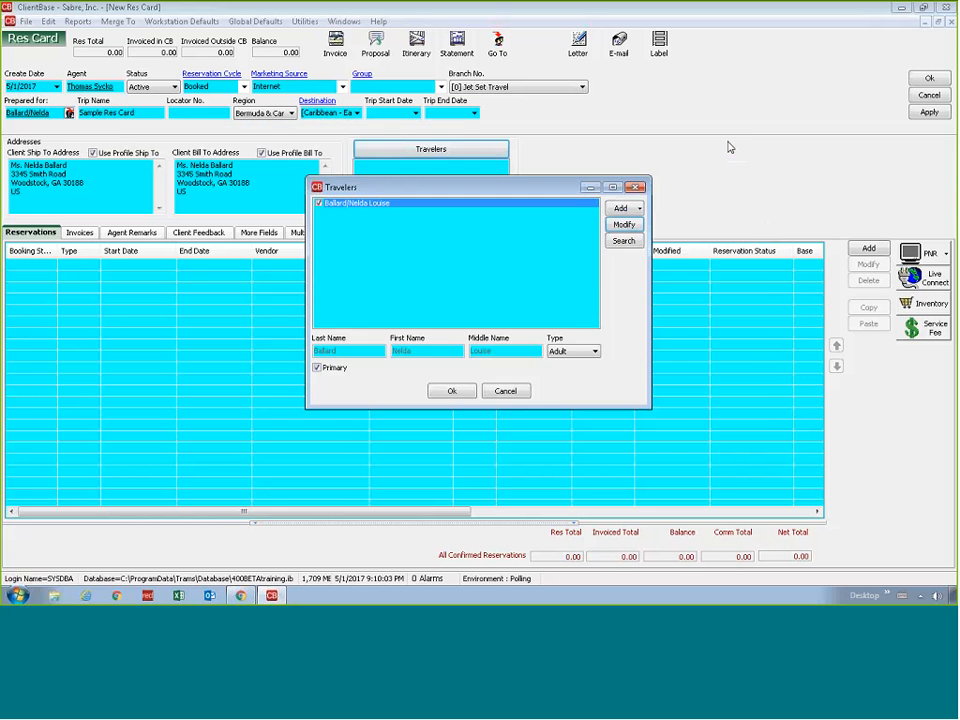
# Search for a traveler outside this profile by partial first and last name, and link the matching traveler
pyautogui.click(616, 244)
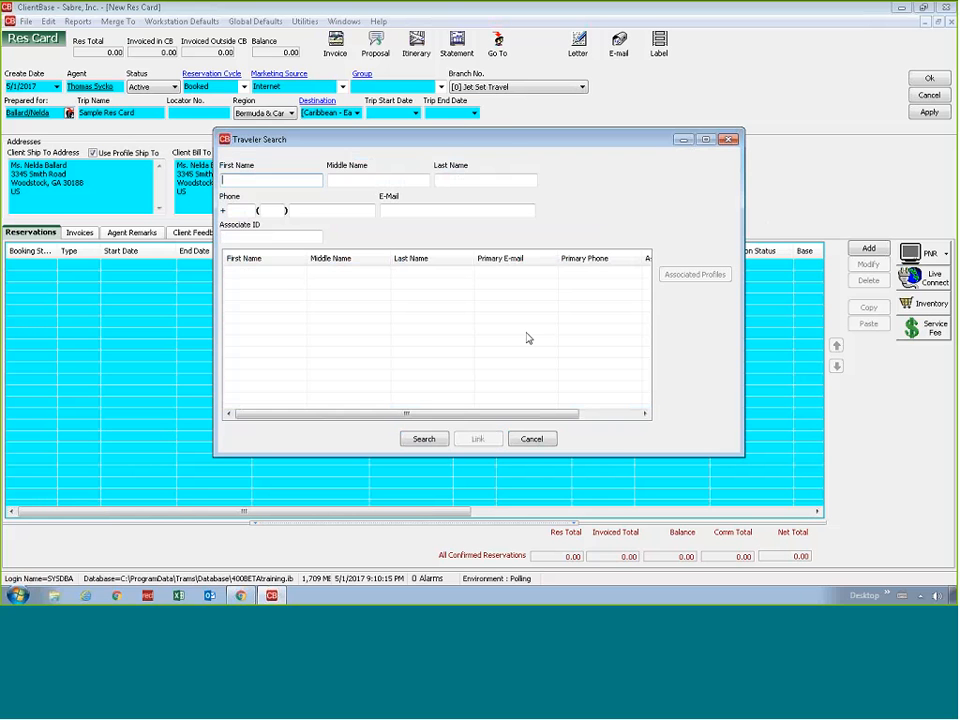
pyautogui.write('ry')
pyautogui.press('Tab')
pyautogui.press('Tab')
pyautogui.write('and')
pyautogui.press('Tab')
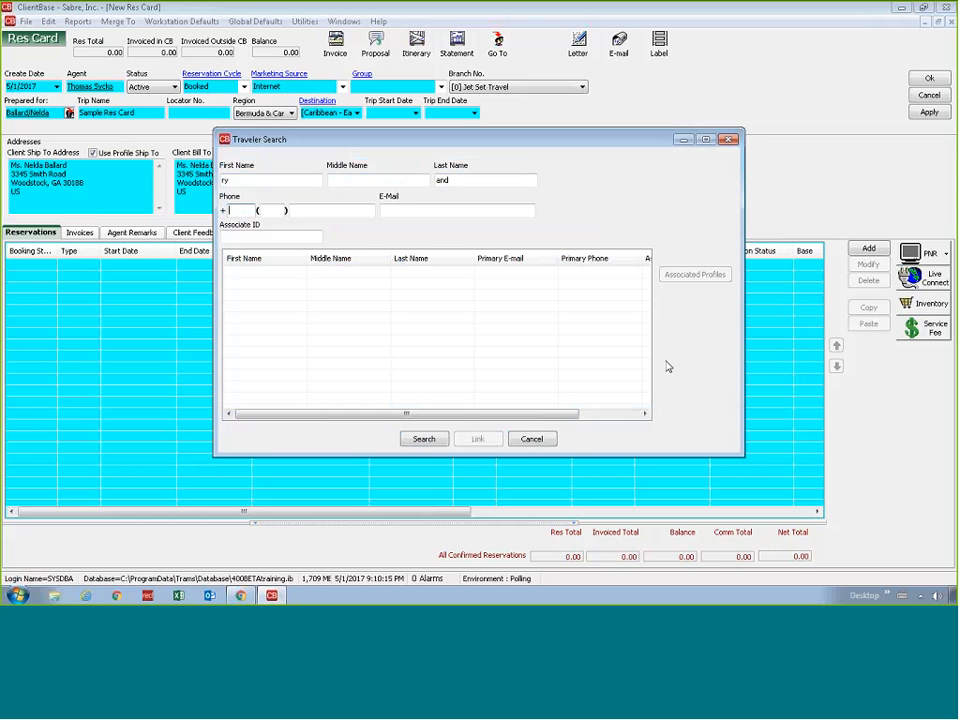
pyautogui.click(424, 438)
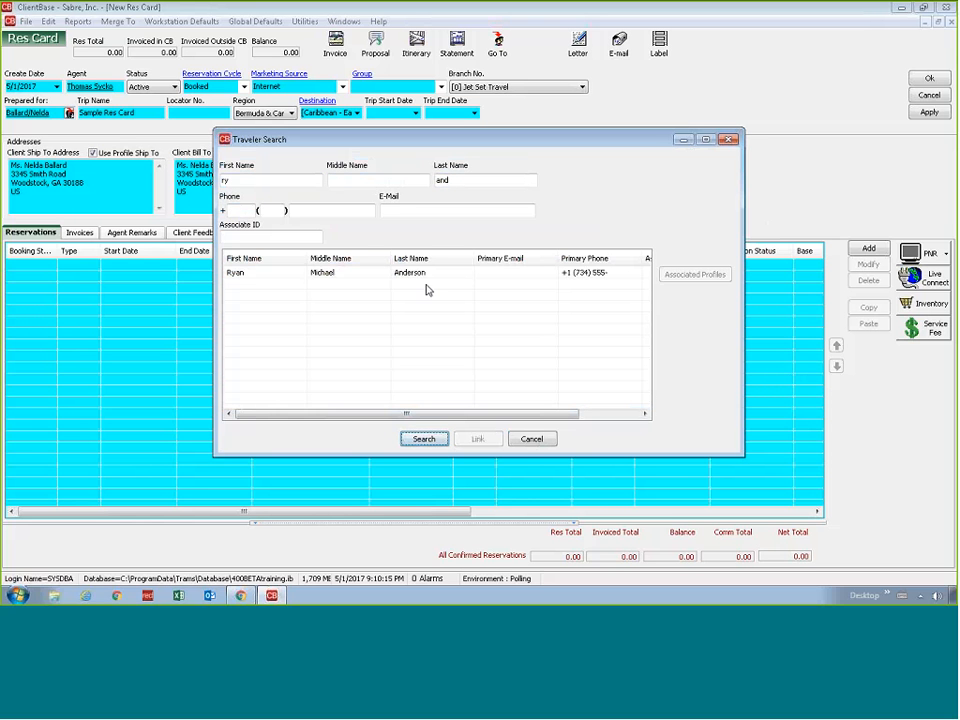
pyautogui.click(478, 438)
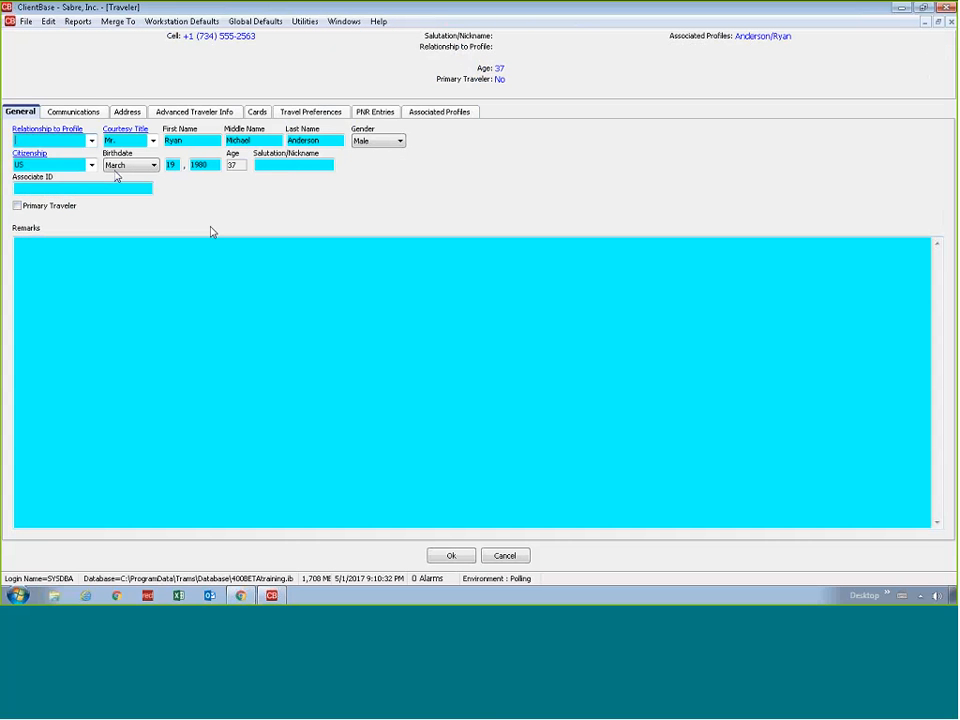
# Set the linked traveler's relationship to the profile to Friend, save the record, and accept the res card's traveler list
pyautogui.click(91, 140)
pyautogui.click(81, 171)
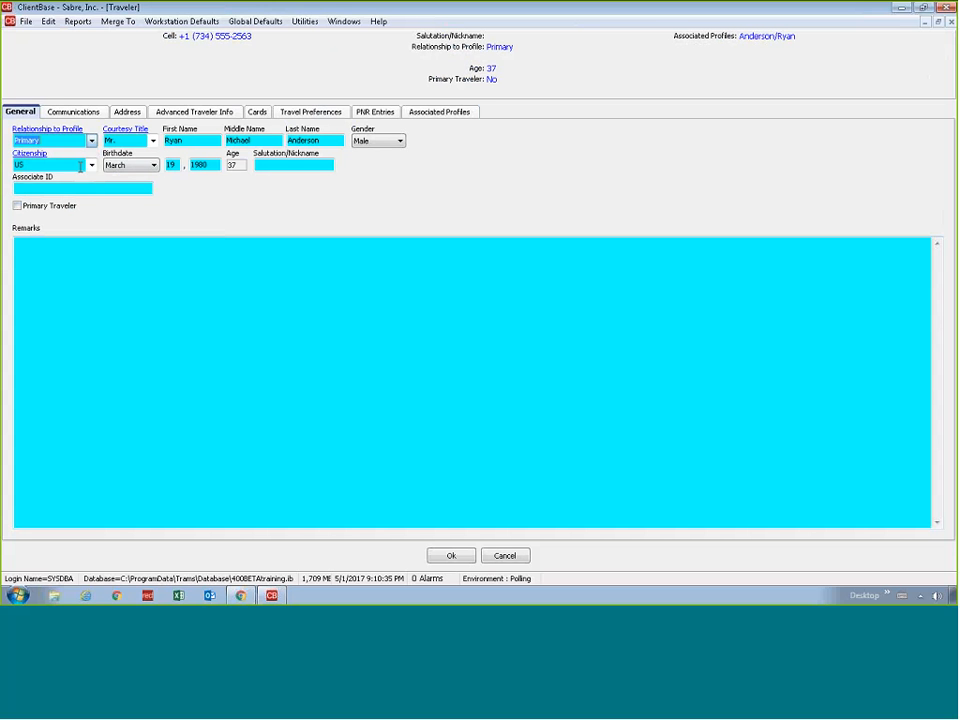
pyautogui.click(88, 141)
pyautogui.click(81, 161)
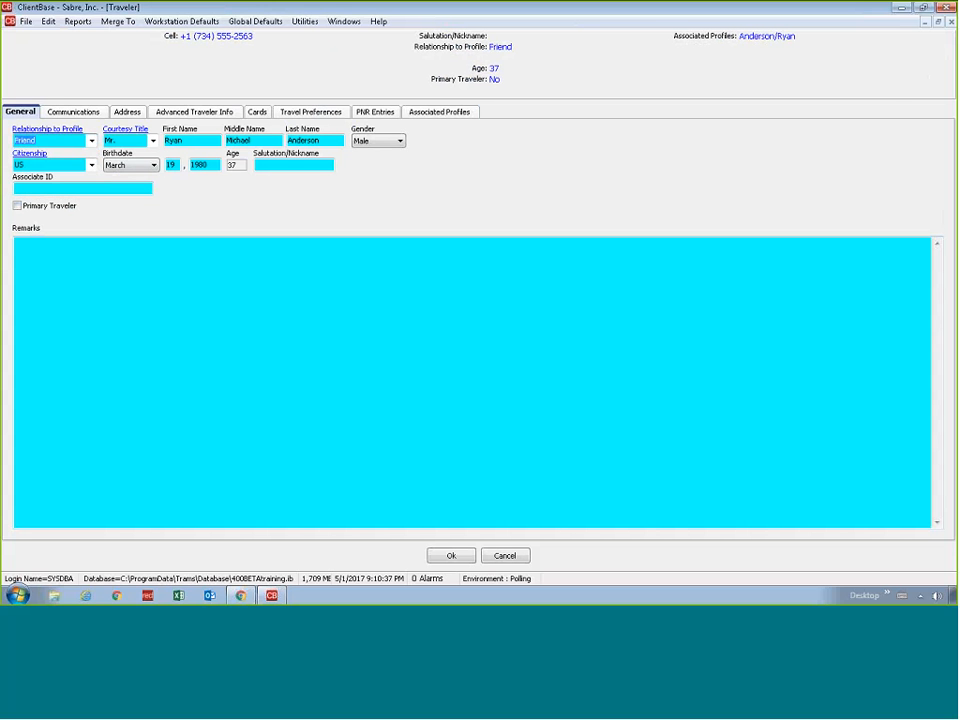
pyautogui.click(432, 556)
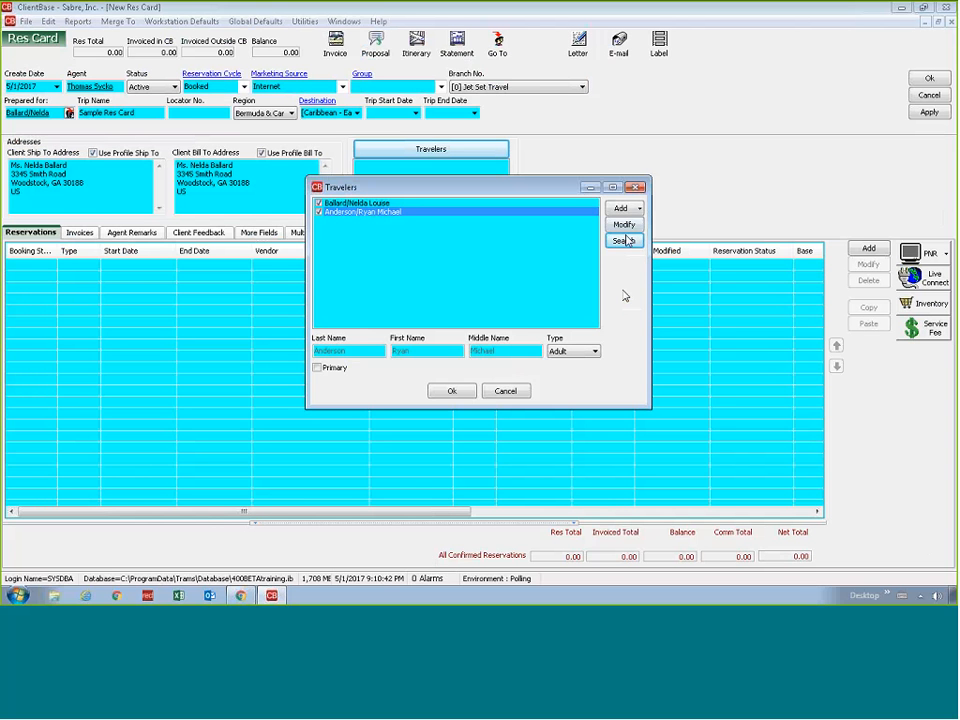
pyautogui.click(451, 390)
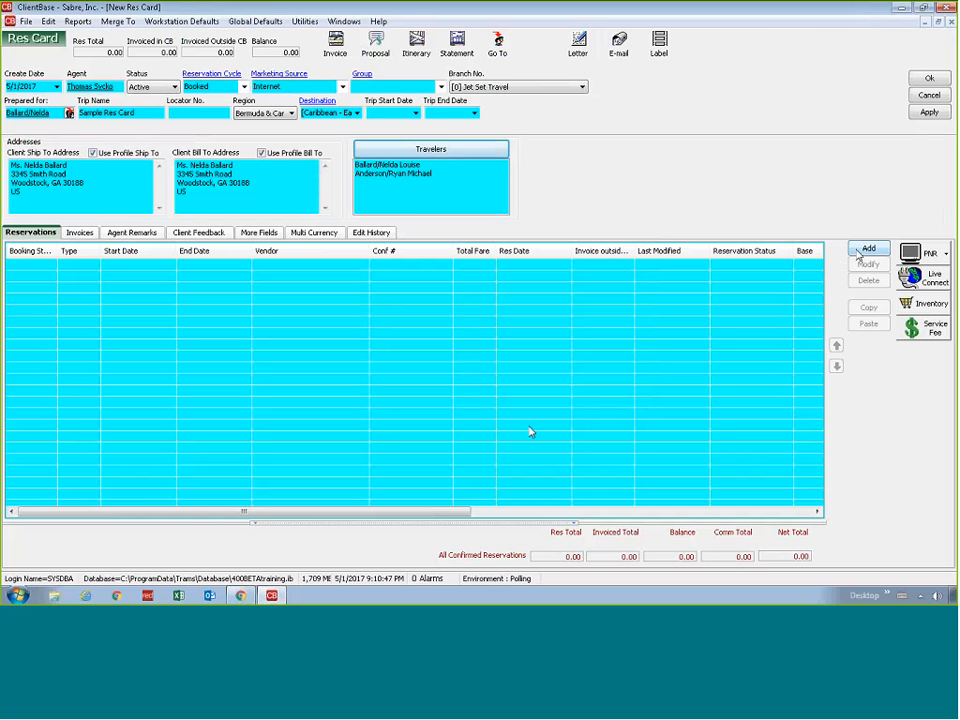
# Add a reservation with Celebrity Cruises as the vendor and open its Live Connect settings for Sabre Cruises
pyautogui.click(862, 250)
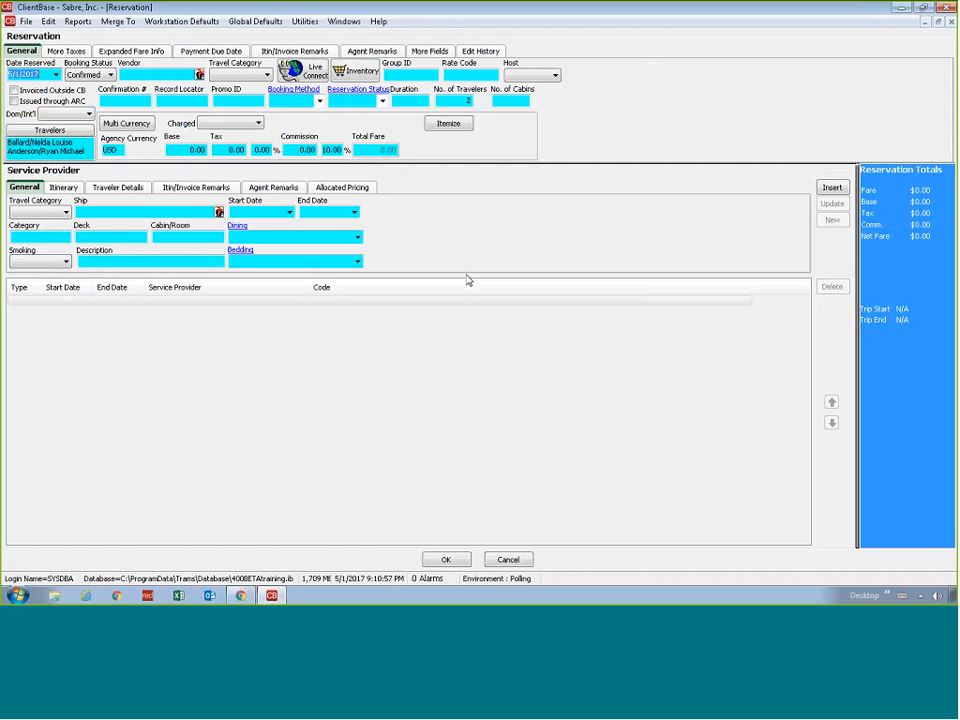
pyautogui.press('Tab')
pyautogui.press('Tab')
pyautogui.write('cele')
pyautogui.press('Tab')
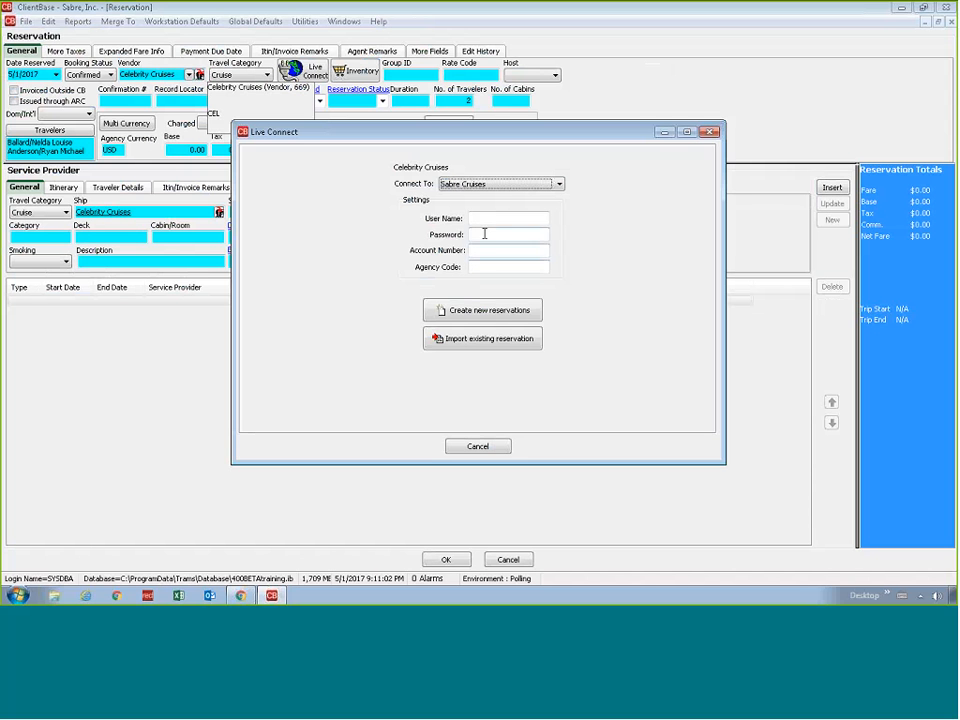
pyautogui.click(489, 219)
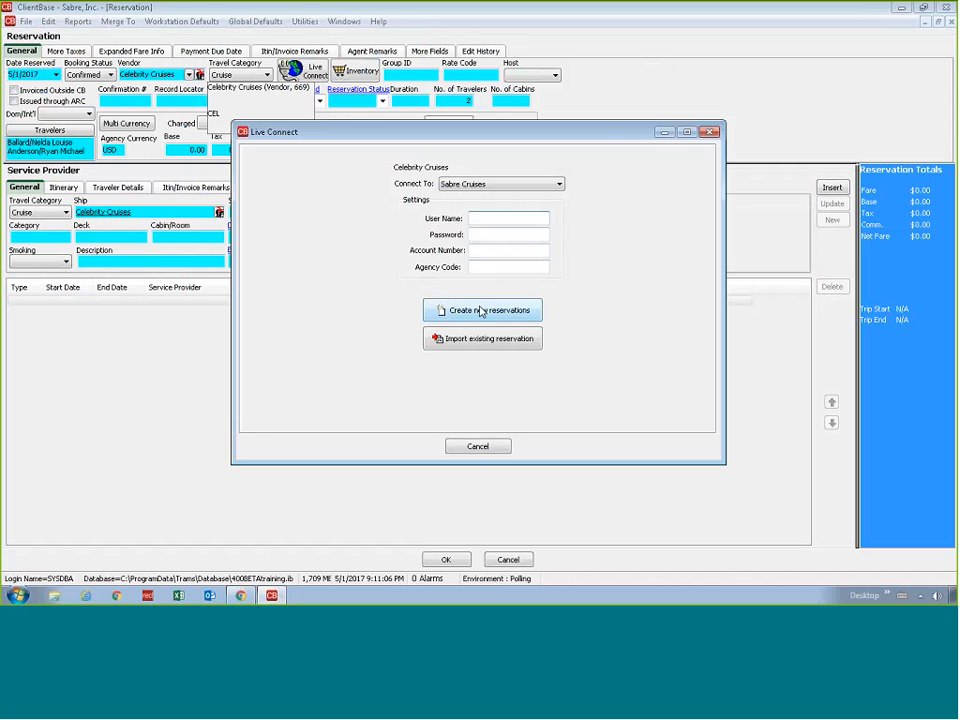
# Cancel Live Connect without connecting and enter the reservation's confirmation number manually
pyautogui.click(476, 446)
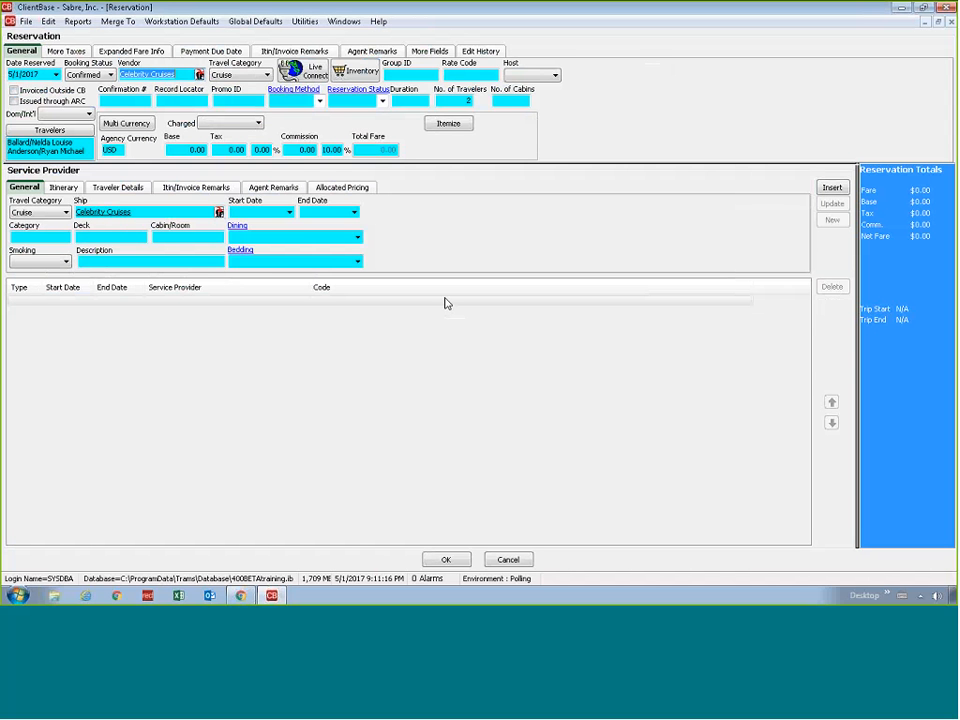
pyautogui.press('Tab')
pyautogui.press('Tab')
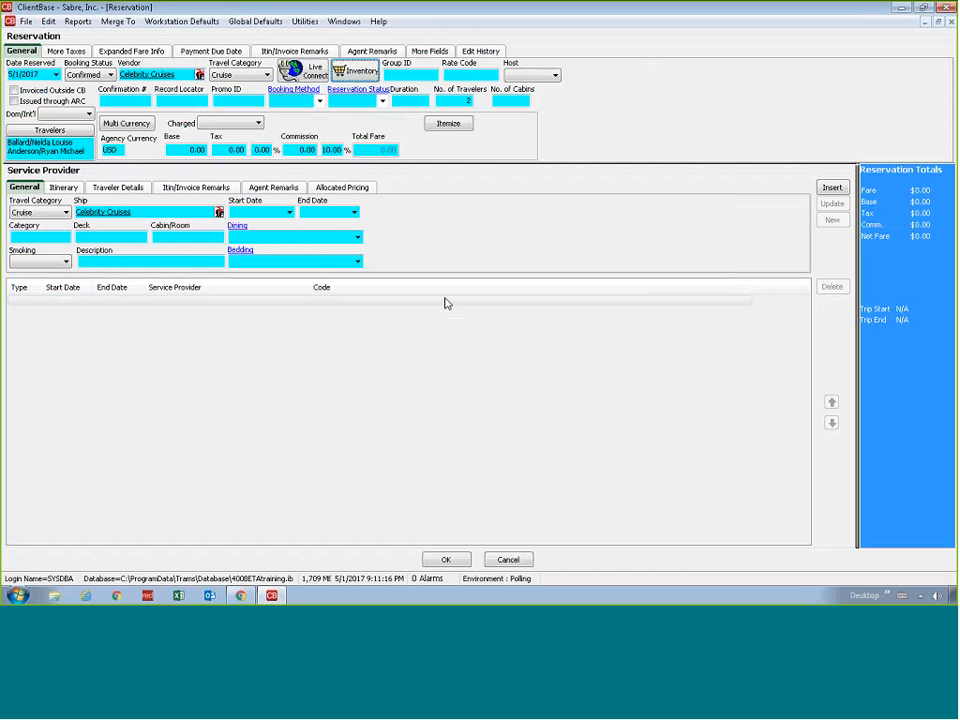
pyautogui.press('Tab')
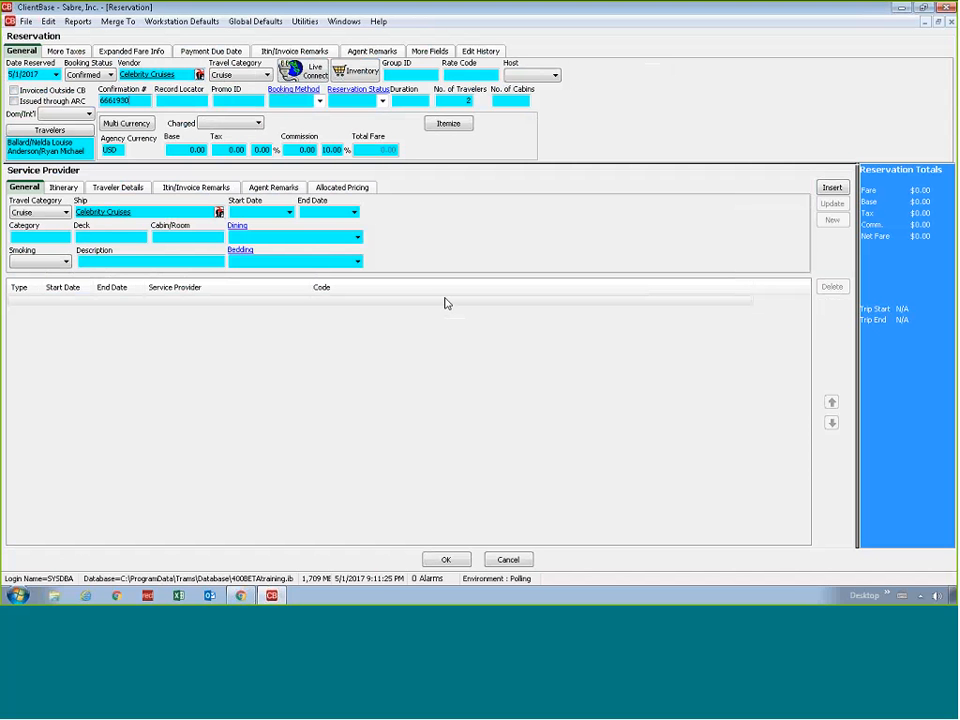
# Set the reservation's number of cabins to 1
pyautogui.press('Tab')
pyautogui.click(416, 102)
pyautogui.press('Tab')
pyautogui.press('Tab')
pyautogui.write('1')
pyautogui.press('Tab')
# Set the reservation's base fare to 2,500 and the tax to 250
pyautogui.press('Tab')
pyautogui.press('Tab')
pyautogui.press('Tab')
pyautogui.write('2500')
pyautogui.press('Tab')
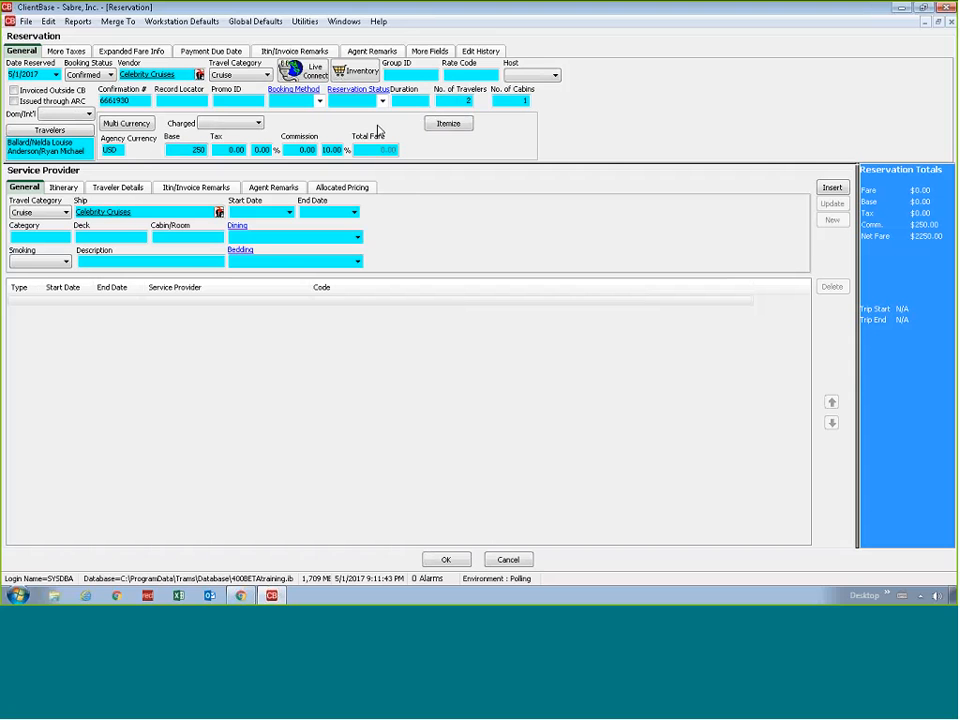
pyautogui.write('250')
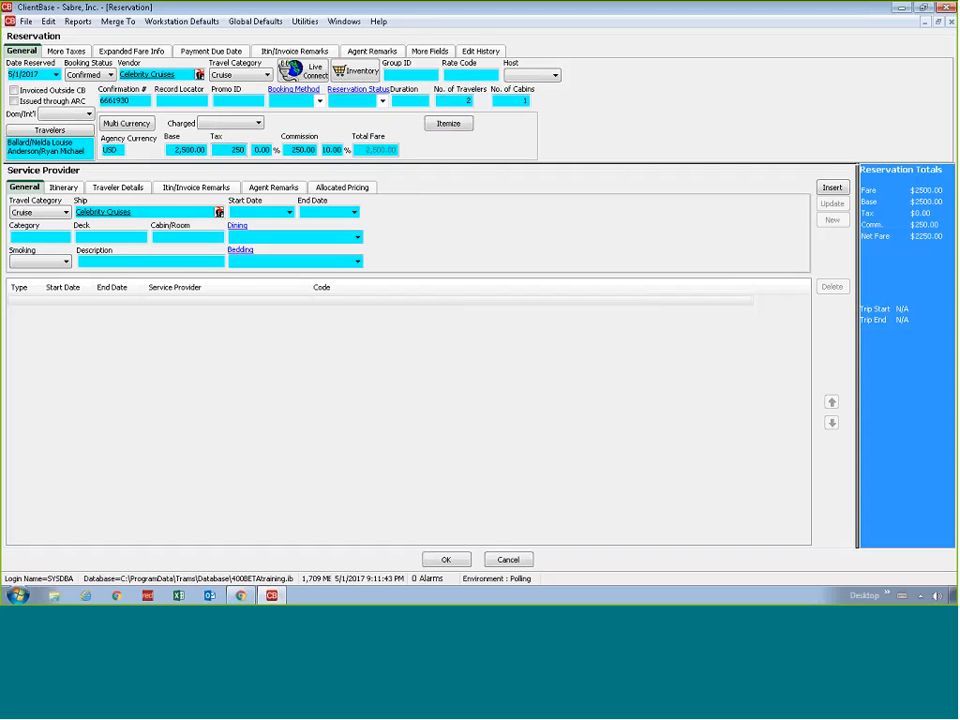
pyautogui.press('Tab')
pyautogui.press('Tab')
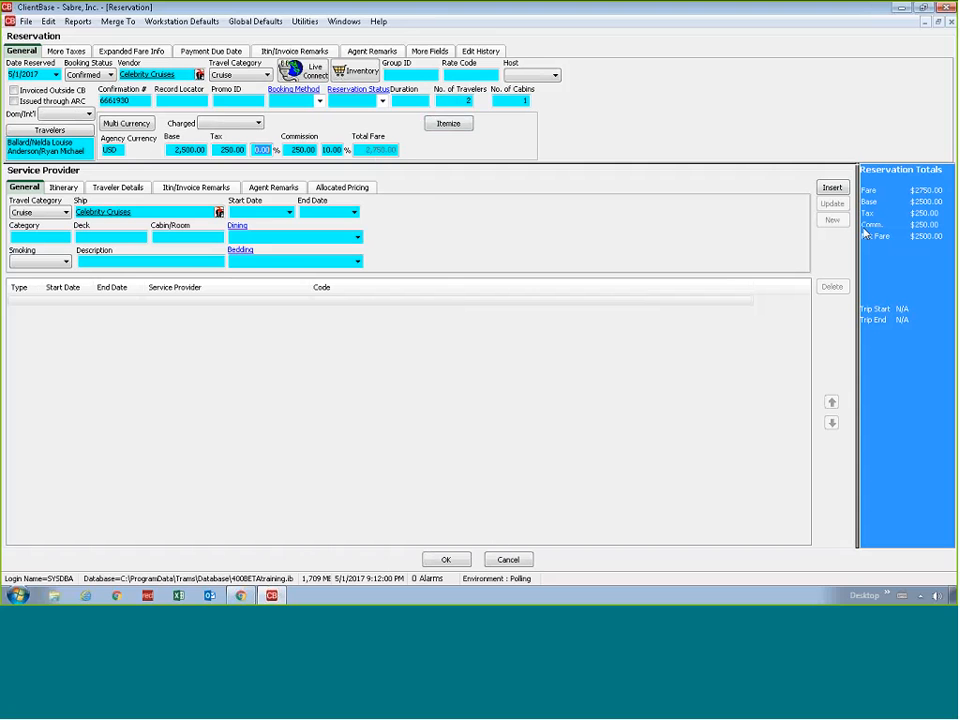
# Try charging the fare Per Cabin and Per Person to compare the reservation totals
pyautogui.click(240, 125)
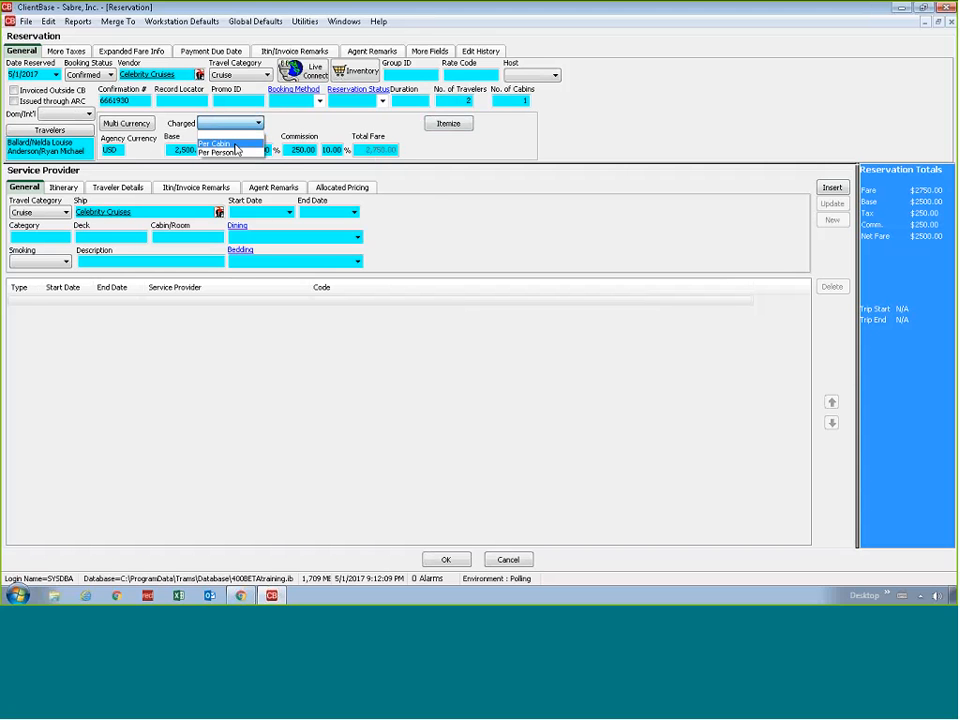
pyautogui.click(232, 144)
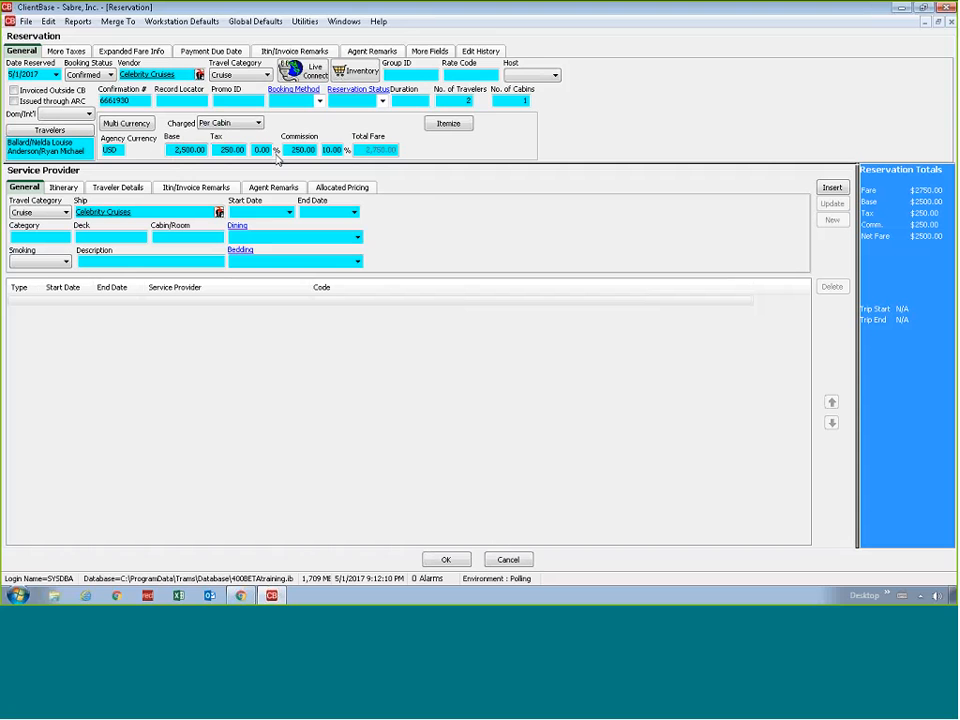
pyautogui.click(504, 103)
pyautogui.click(250, 122)
pyautogui.click(225, 150)
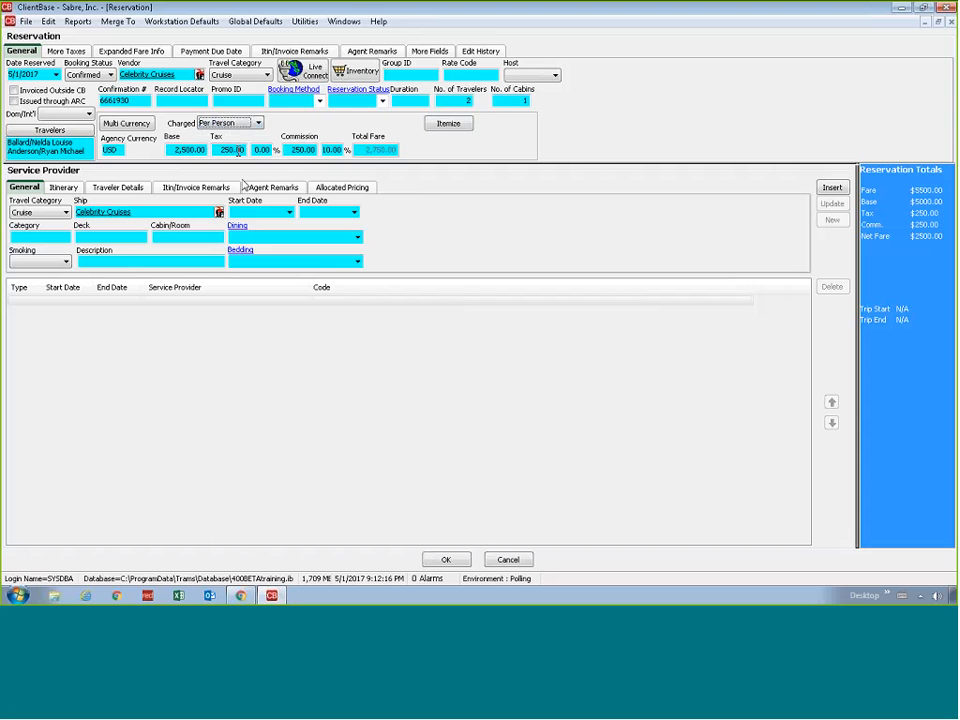
pyautogui.click(238, 151)
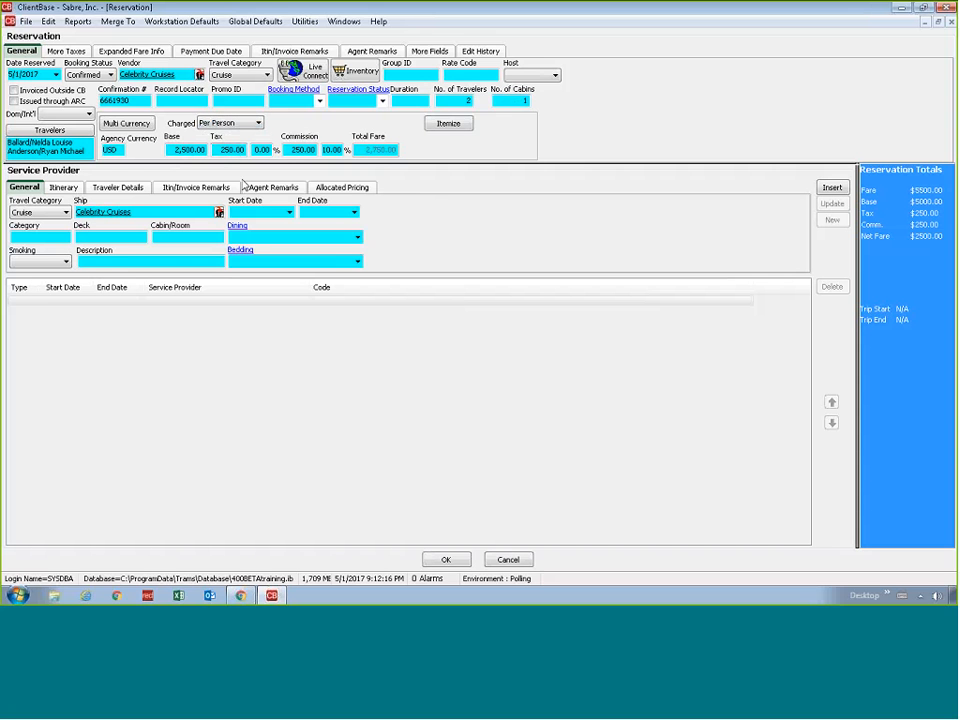
pyautogui.click(456, 100)
# Clear the Charged option and reset the reservation's base fare and tax to 0.00
pyautogui.click(224, 123)
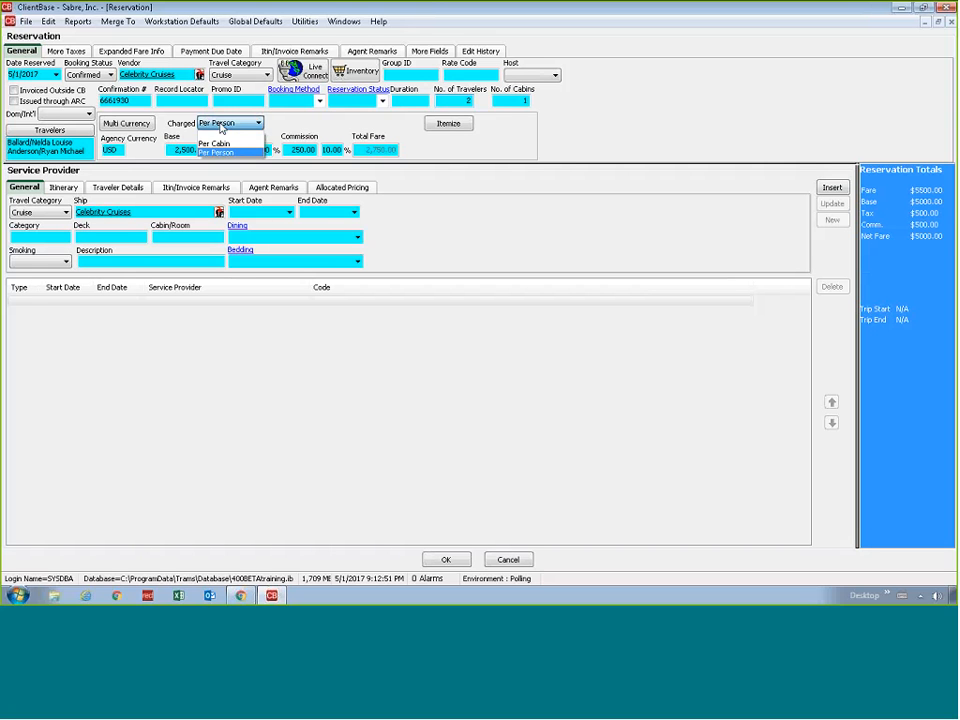
pyautogui.click(216, 152)
pyautogui.click(188, 148)
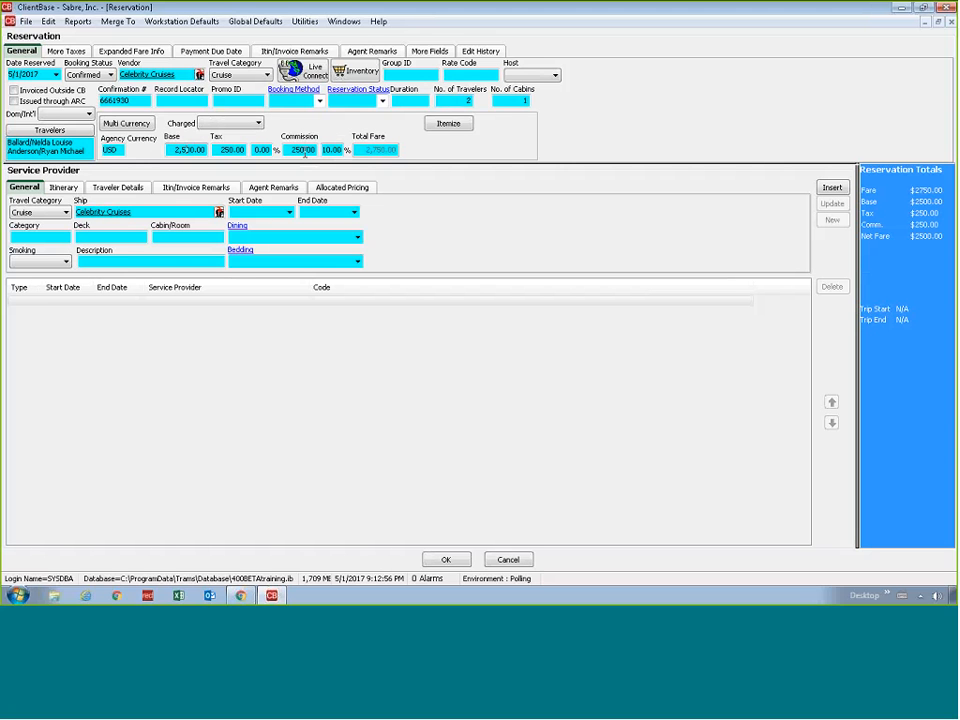
pyautogui.click(262, 151)
pyautogui.press('Tab')
pyautogui.press('Tab')
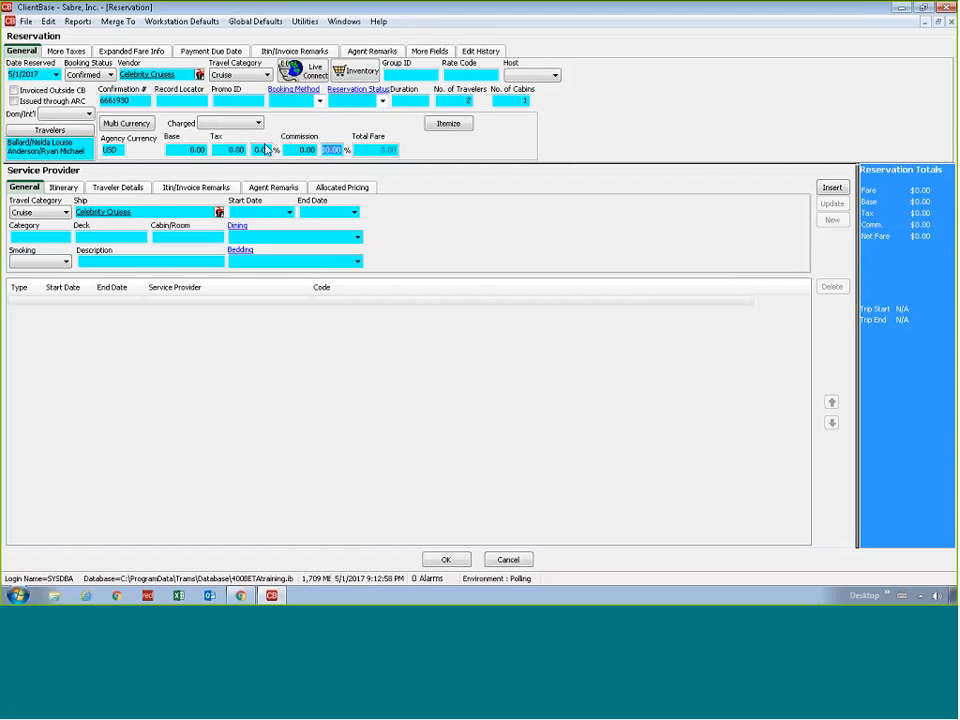
# Open the reservation's itemized amounts and start a Cruise item for the primary traveler with the description .Base Fare
pyautogui.click(448, 124)
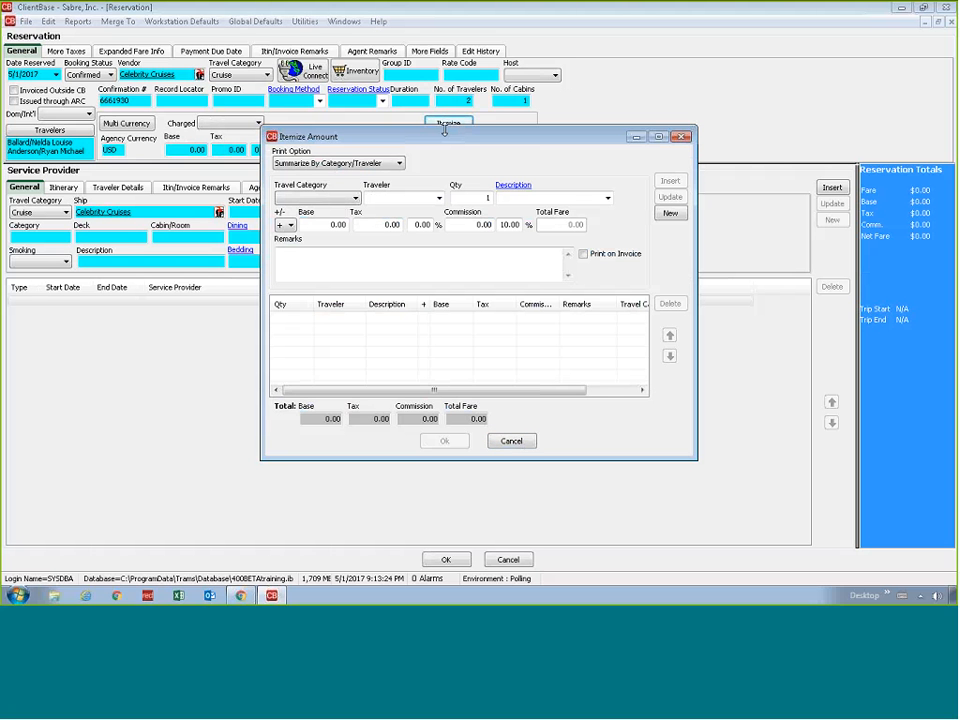
pyautogui.click(364, 199)
pyautogui.click(355, 198)
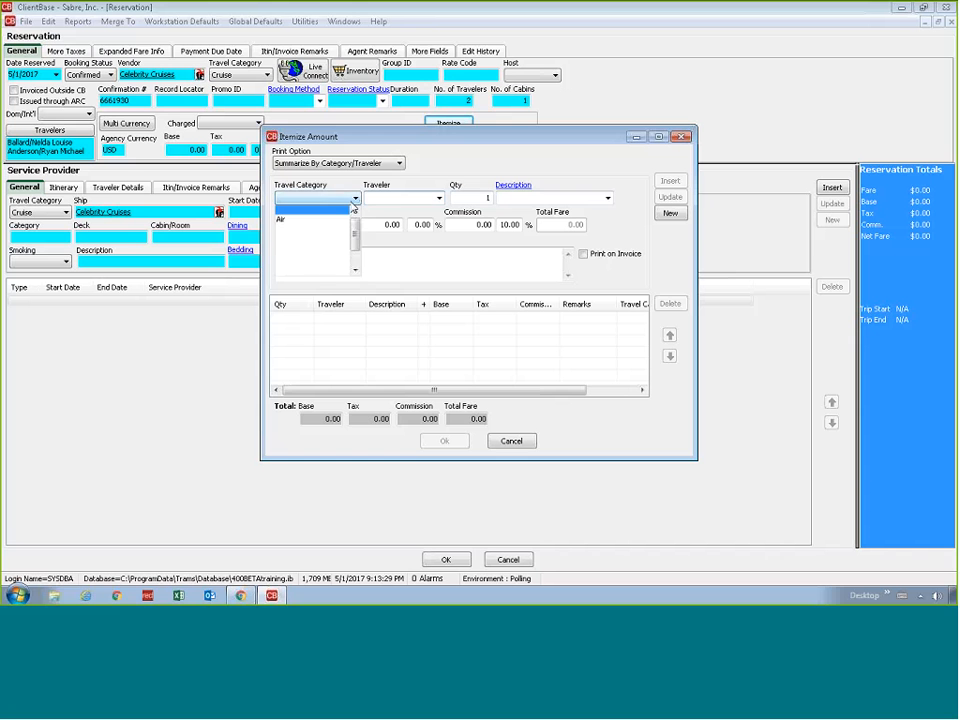
pyautogui.click(326, 245)
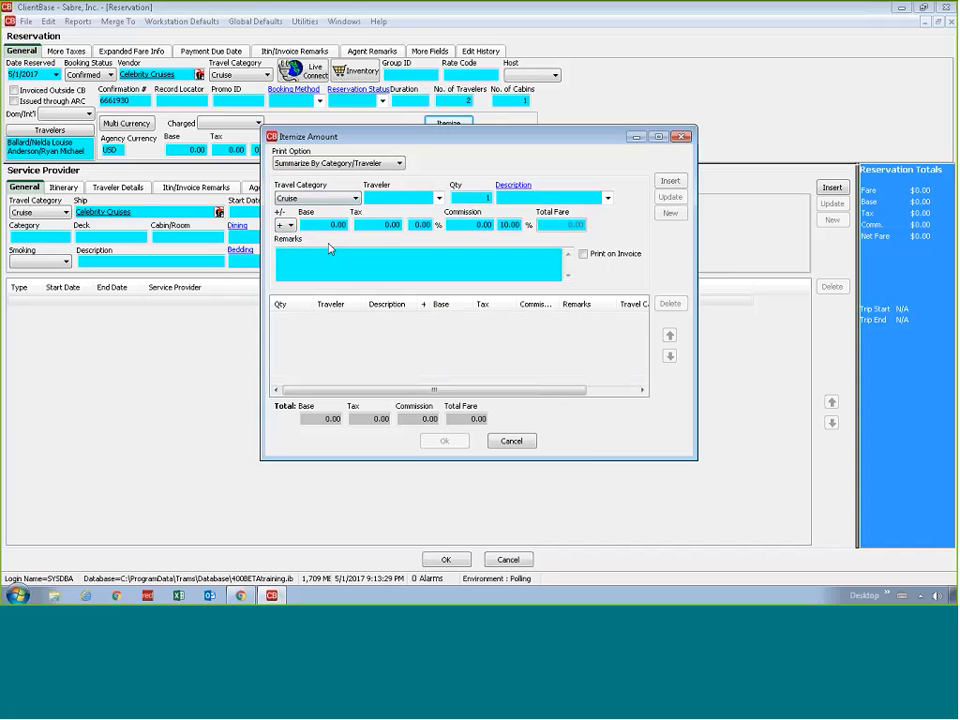
pyautogui.click(438, 198)
pyautogui.click(432, 212)
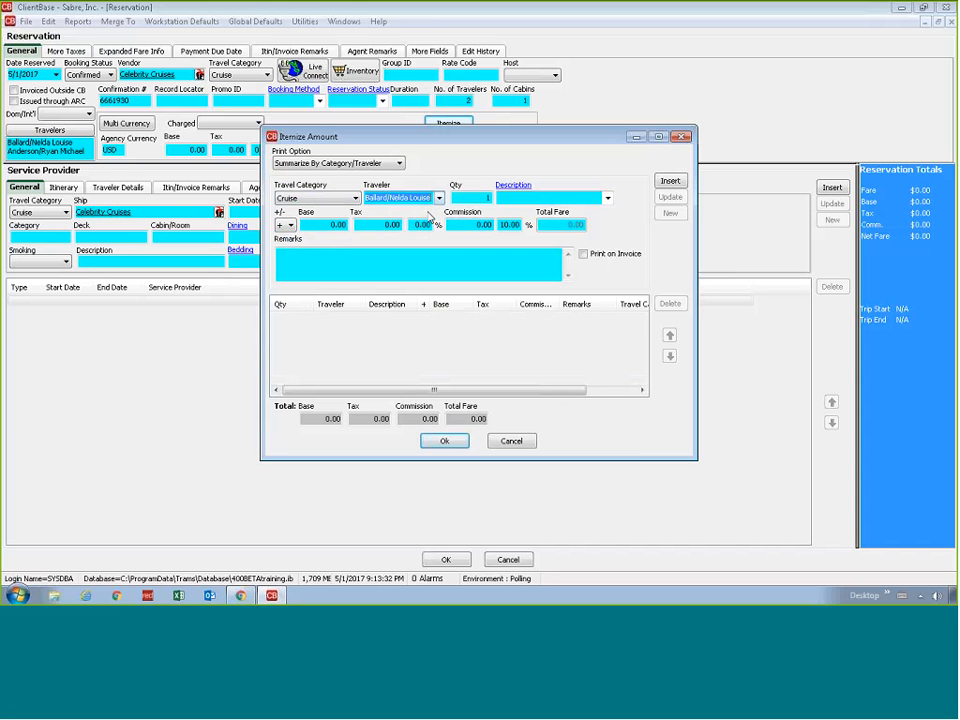
pyautogui.click(607, 198)
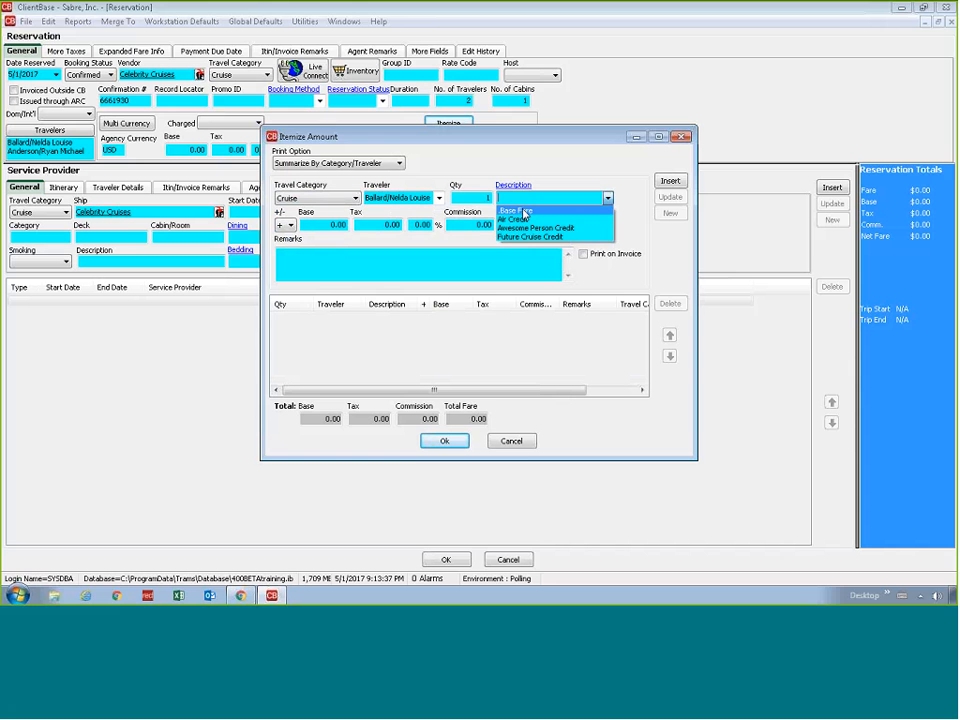
pyautogui.click(547, 213)
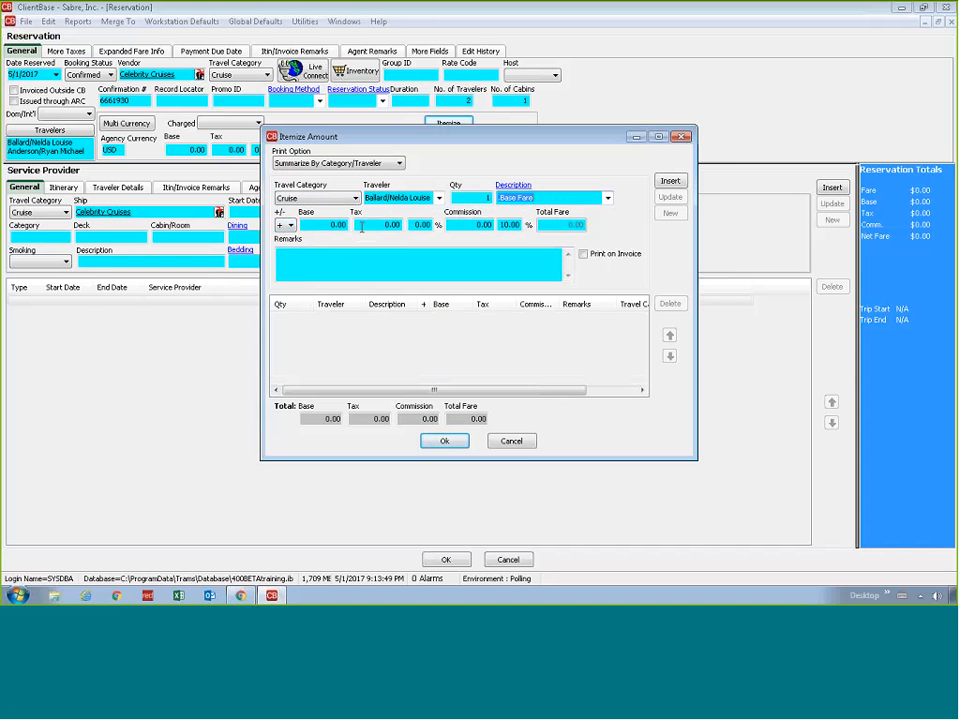
# Give the primary traveler's item a base of 2,500, tax of 250 and commission of 350, and insert it
pyautogui.press('Tab')
pyautogui.press('Tab')
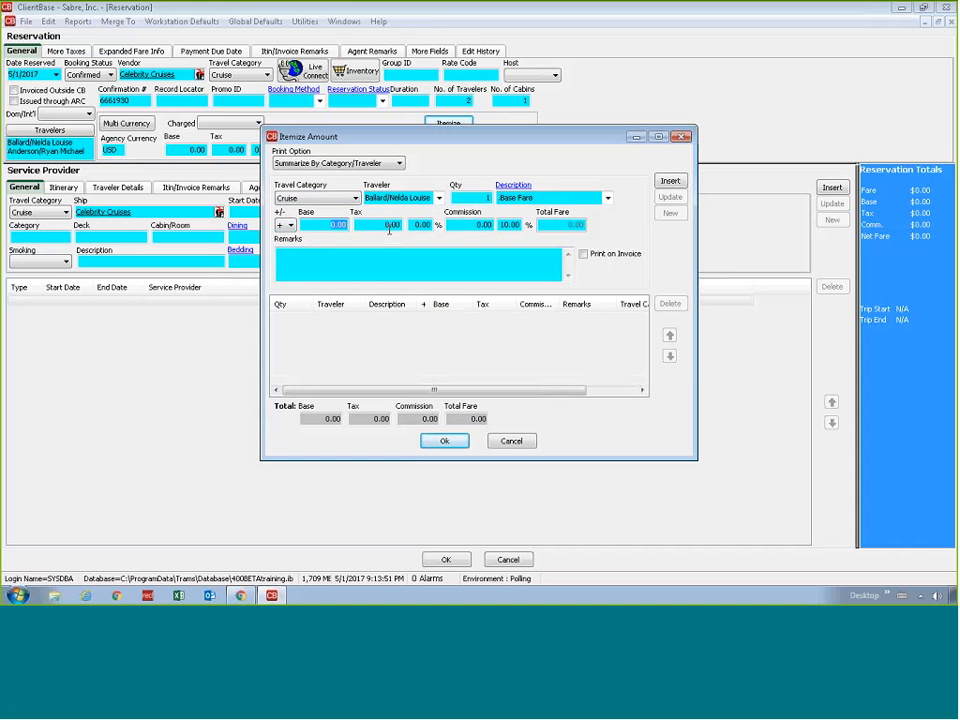
pyautogui.write('2500')
pyautogui.press('Tab')
pyautogui.write('250')
pyautogui.press('Tab')
pyautogui.press('Tab')
pyautogui.write('350')
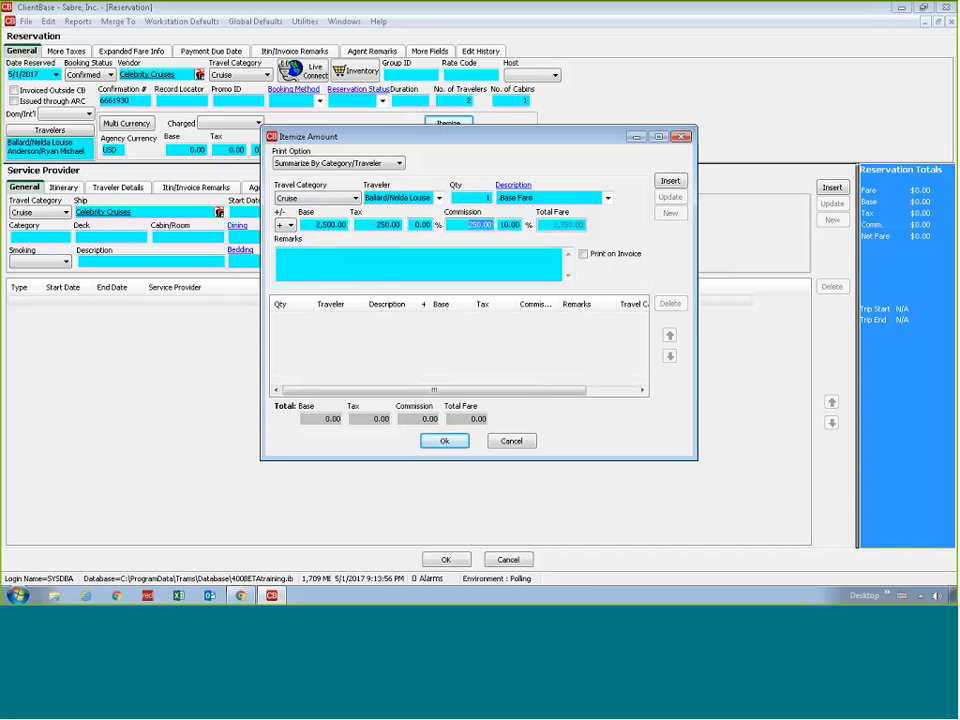
pyautogui.press('Tab')
pyautogui.press('Tab')
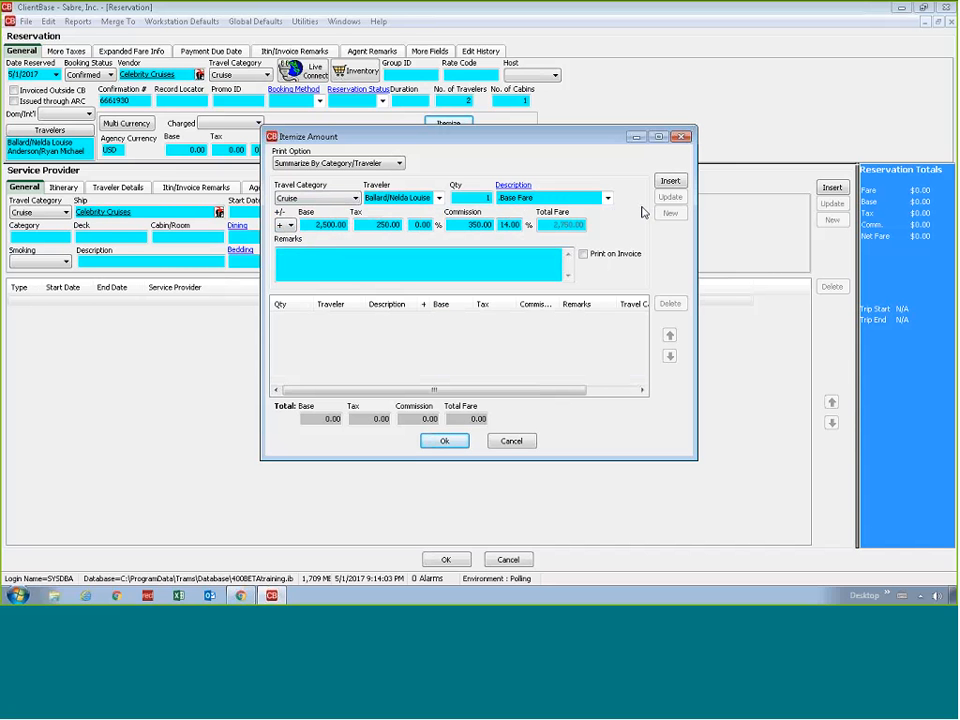
pyautogui.click(669, 183)
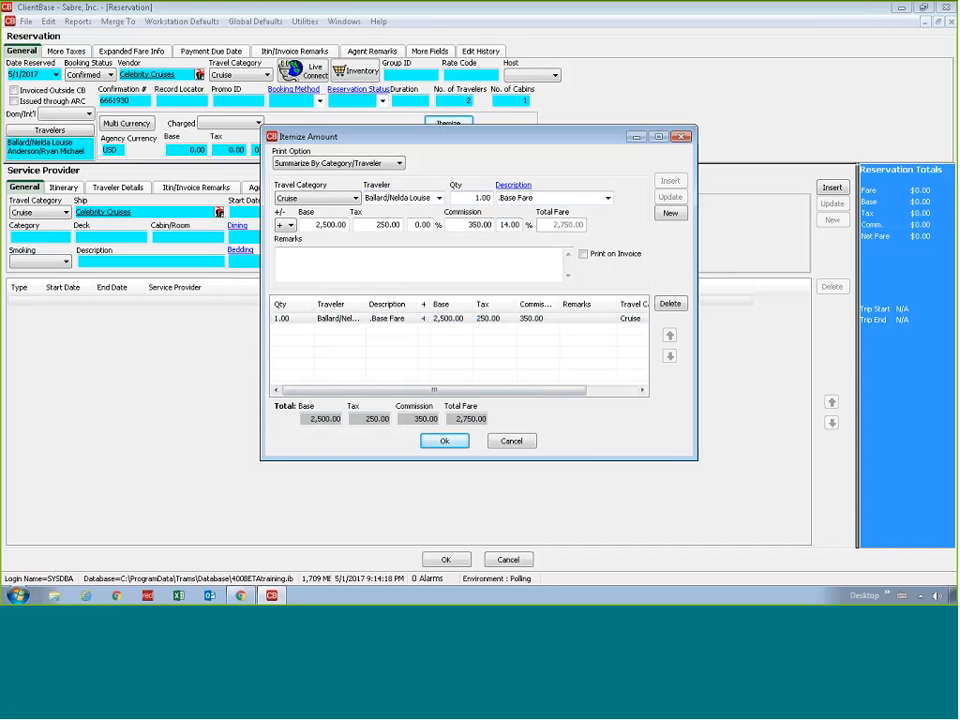
# Insert the same .Base Fare item for the second traveler
pyautogui.click(439, 197)
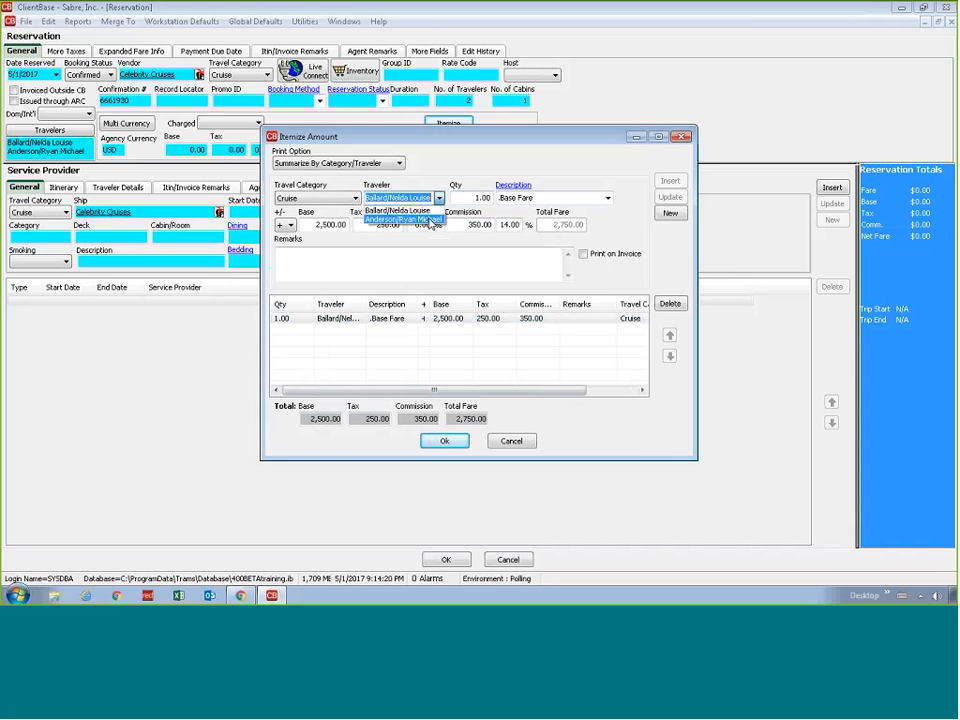
pyautogui.click(464, 219)
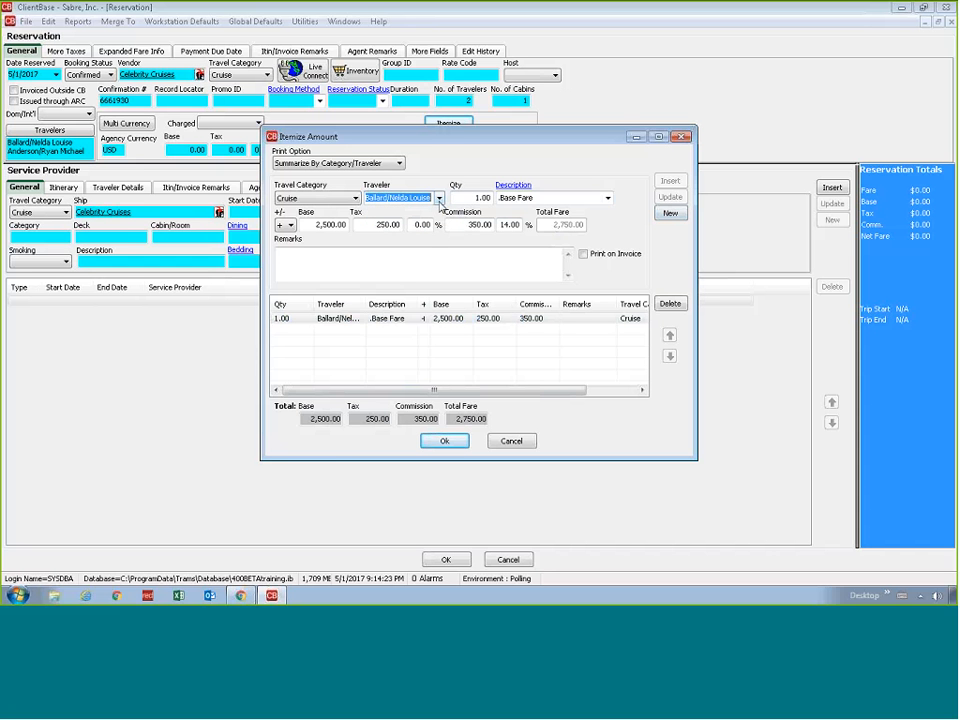
pyautogui.click(439, 199)
pyautogui.click(421, 220)
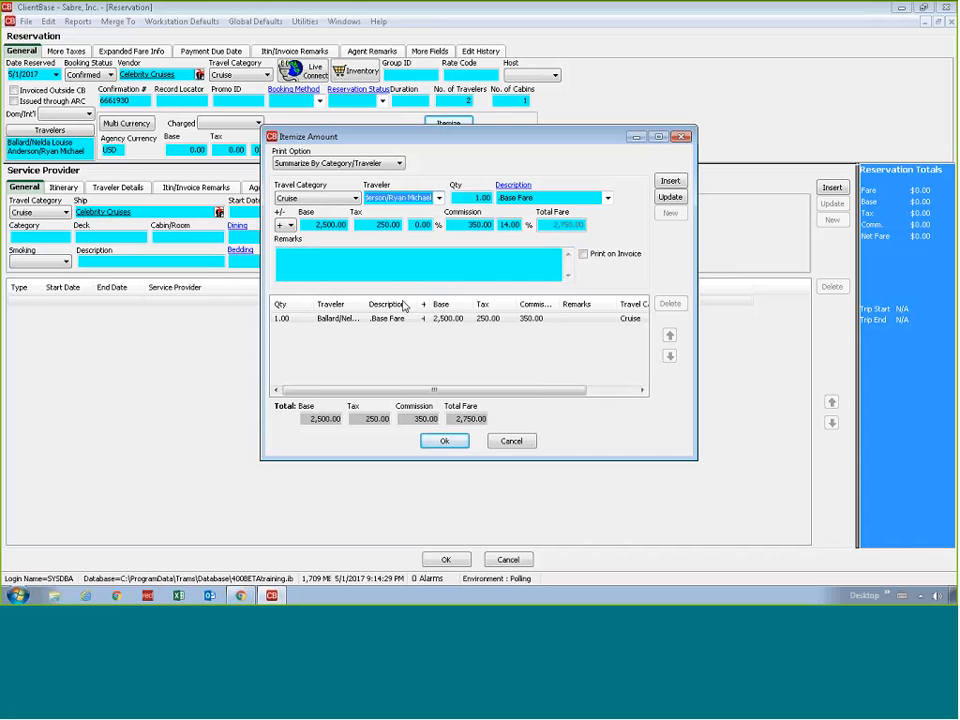
pyautogui.click(668, 183)
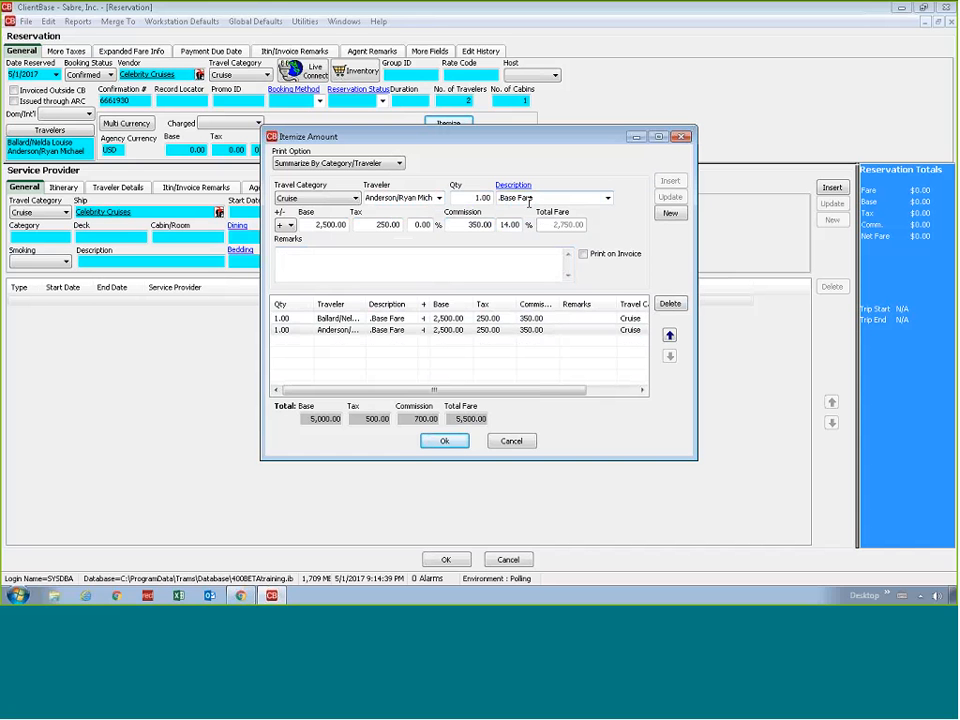
# Start a new Cruise item for the second traveler with the description Awesome Person Credit
pyautogui.click(670, 213)
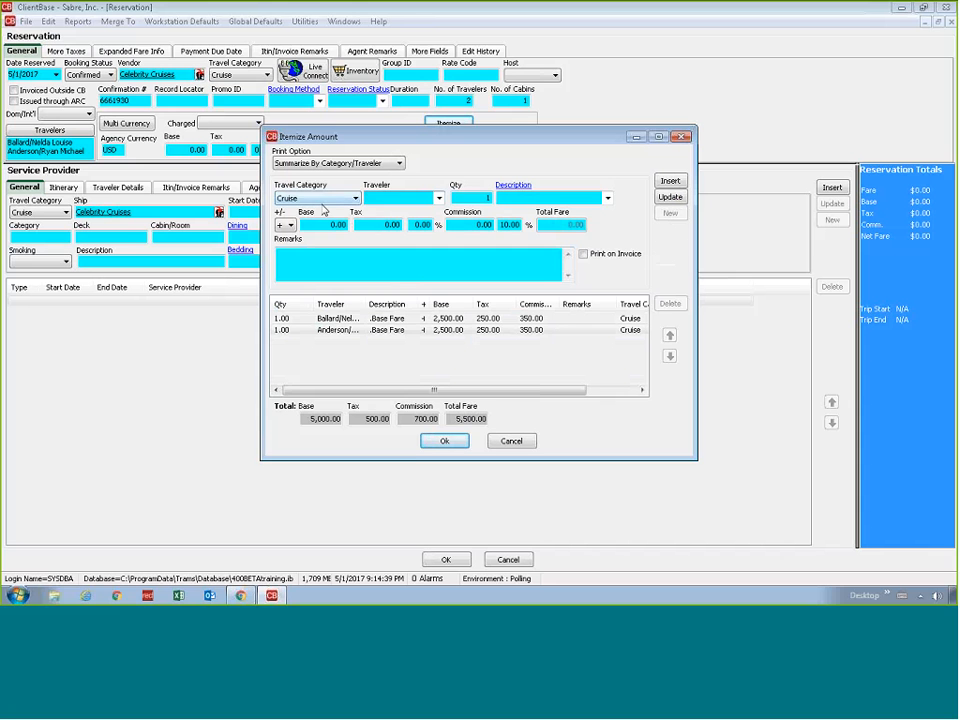
pyautogui.click(439, 198)
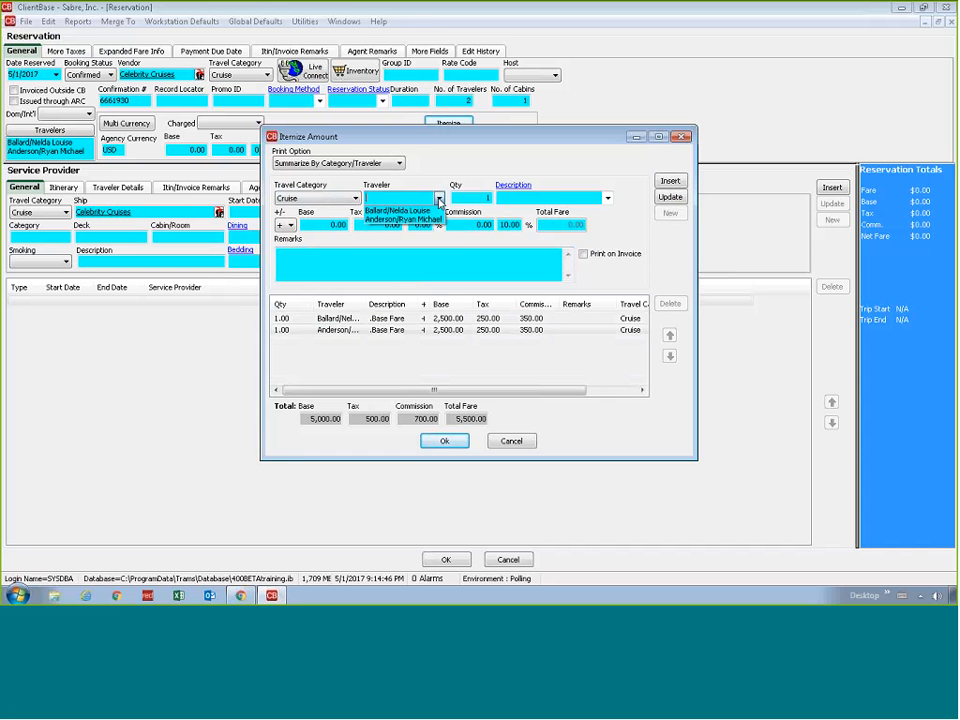
pyautogui.click(428, 221)
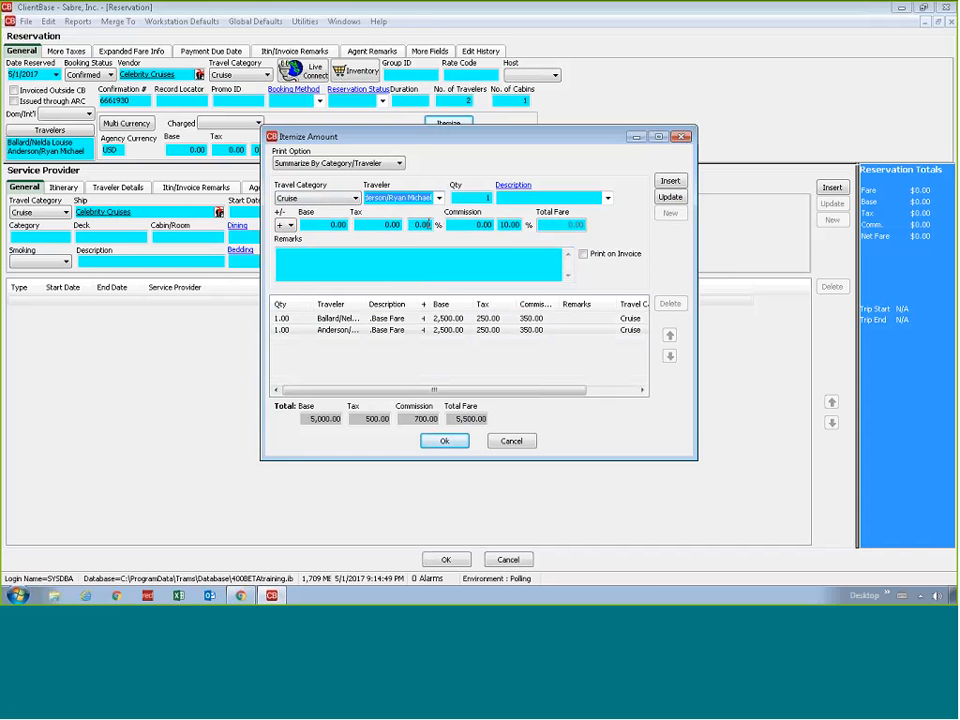
pyautogui.click(607, 198)
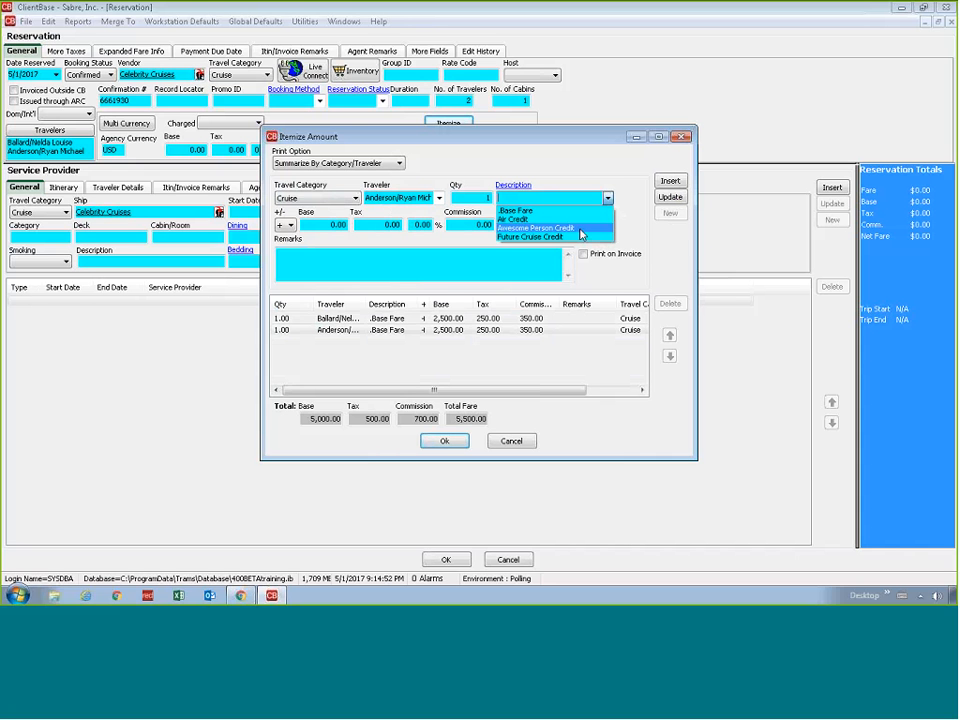
pyautogui.click(581, 234)
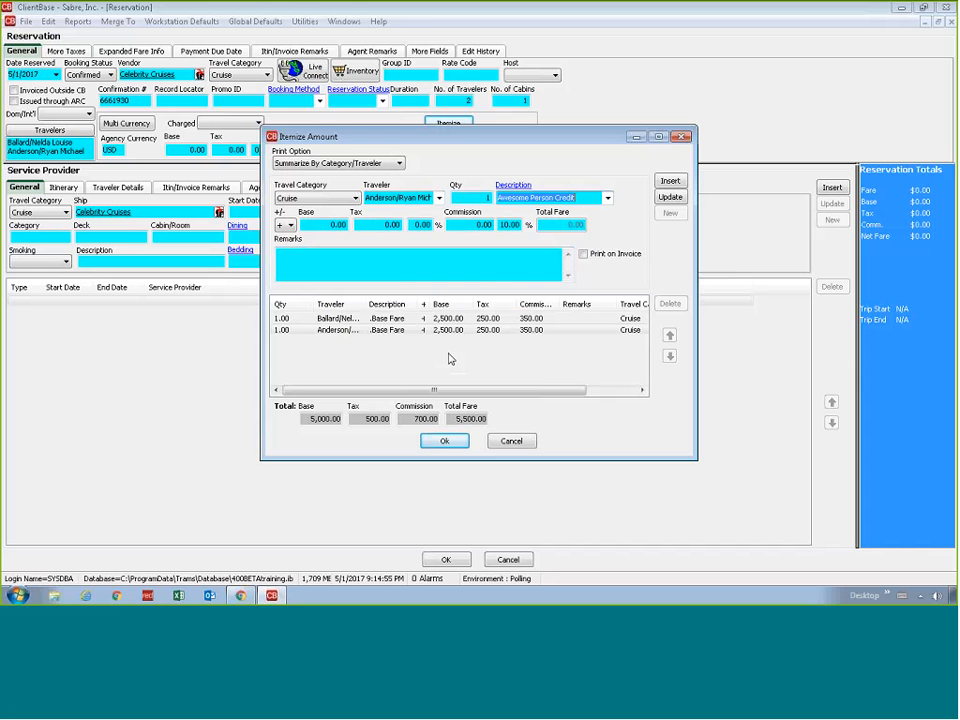
# Make the second traveler's credit a negative amount with a base of 100 and 14% commission, and insert it
pyautogui.click(285, 226)
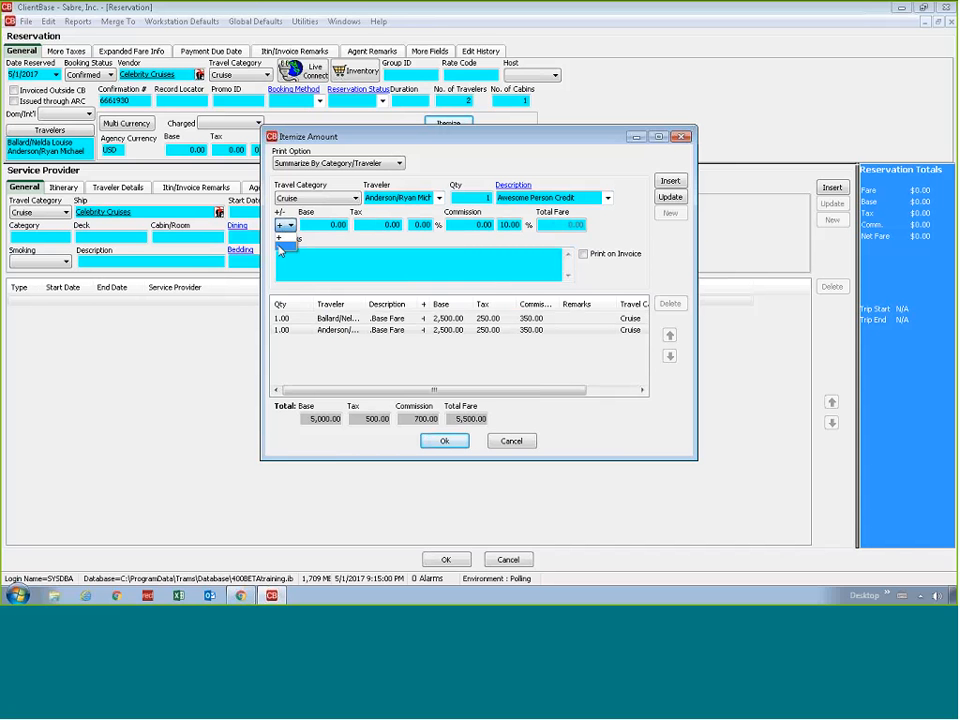
pyautogui.click(283, 247)
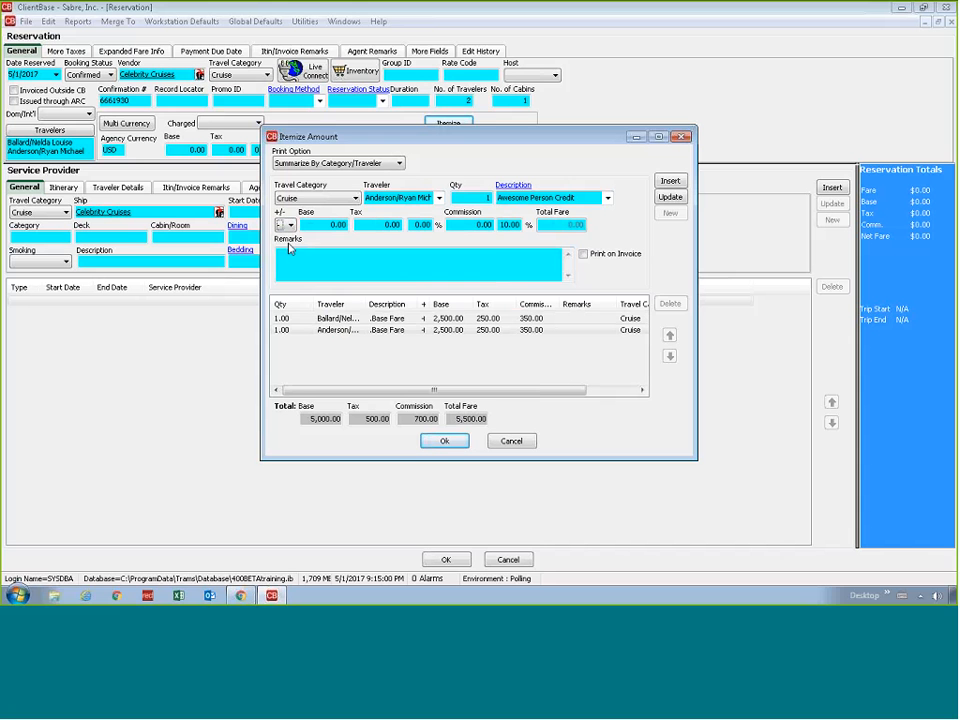
pyautogui.click(310, 229)
pyautogui.write('100')
pyautogui.press('Tab')
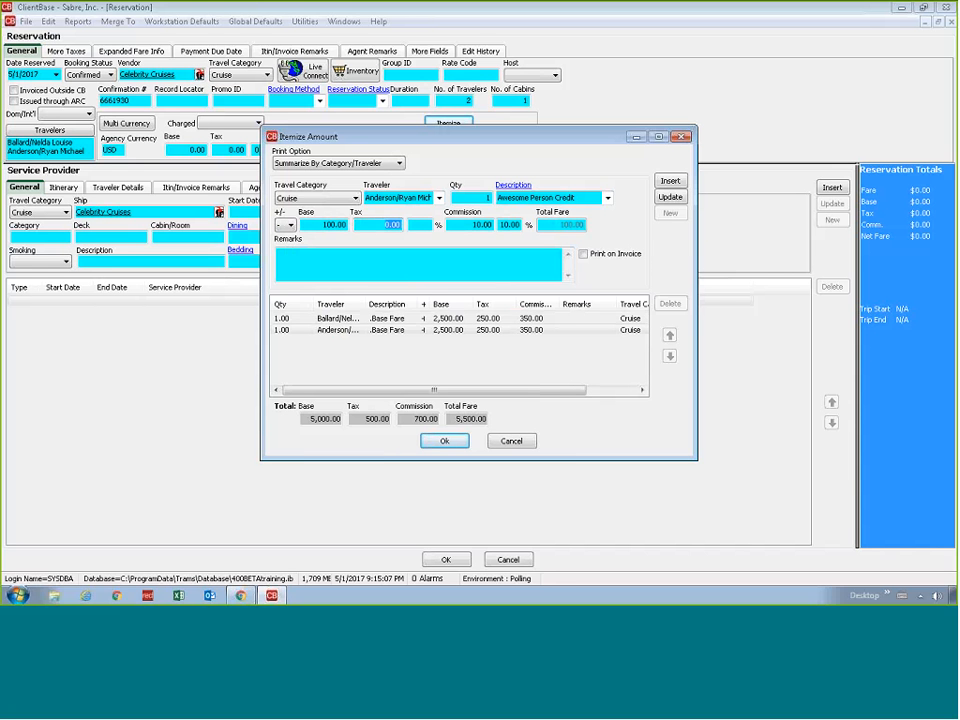
pyautogui.press('Tab')
pyautogui.press('Tab')
pyautogui.write('14')
pyautogui.press('Tab')
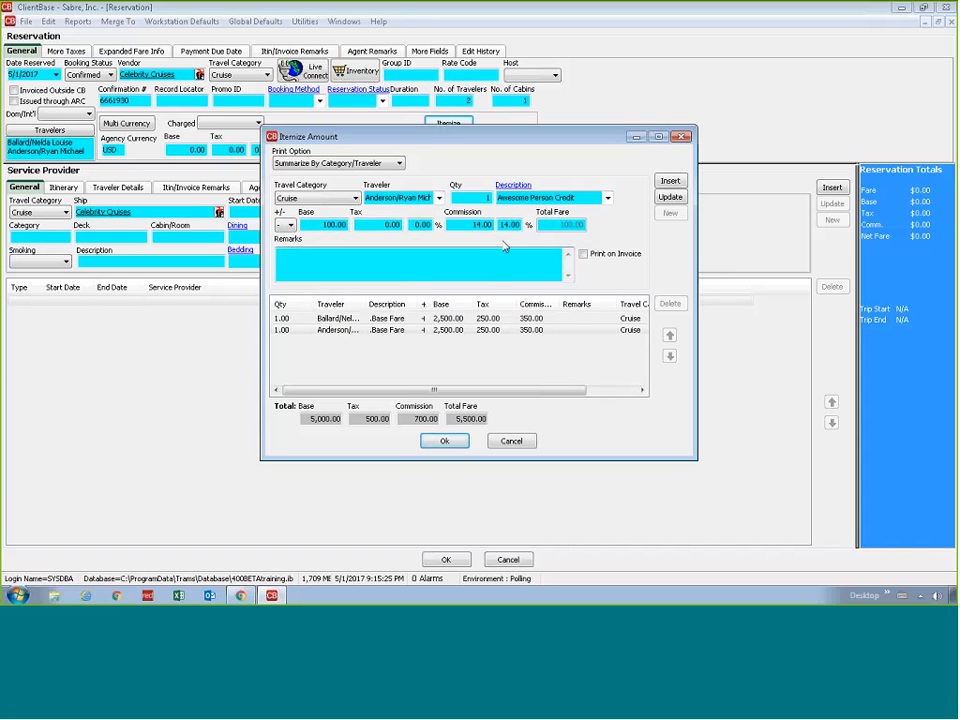
pyautogui.click(671, 184)
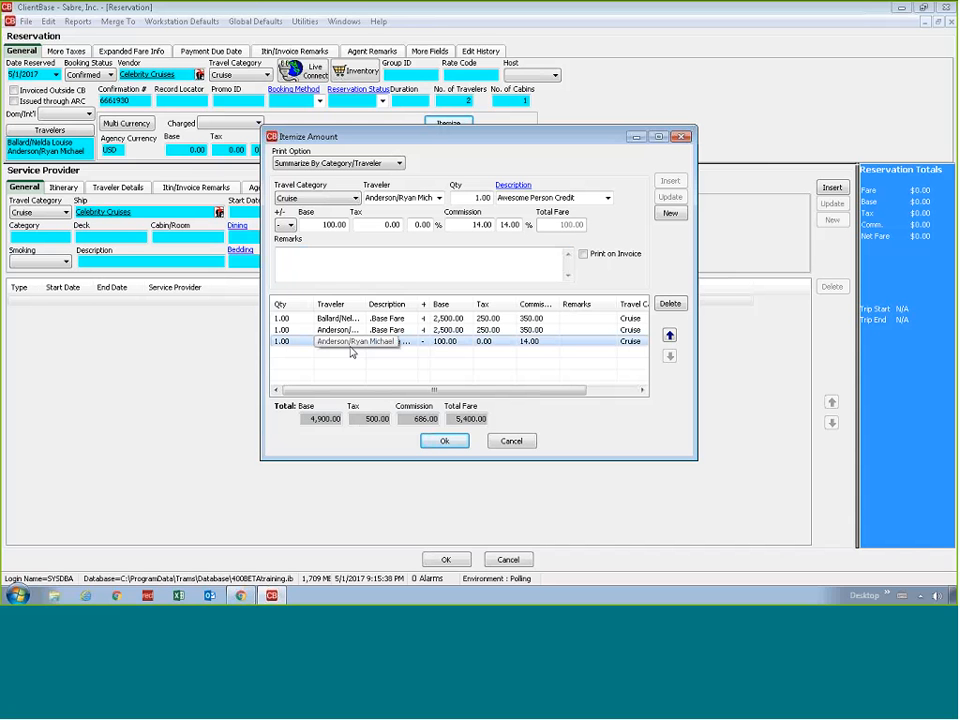
# Start a positive Cruise item for the primary traveler with the description NCCF
pyautogui.click(332, 198)
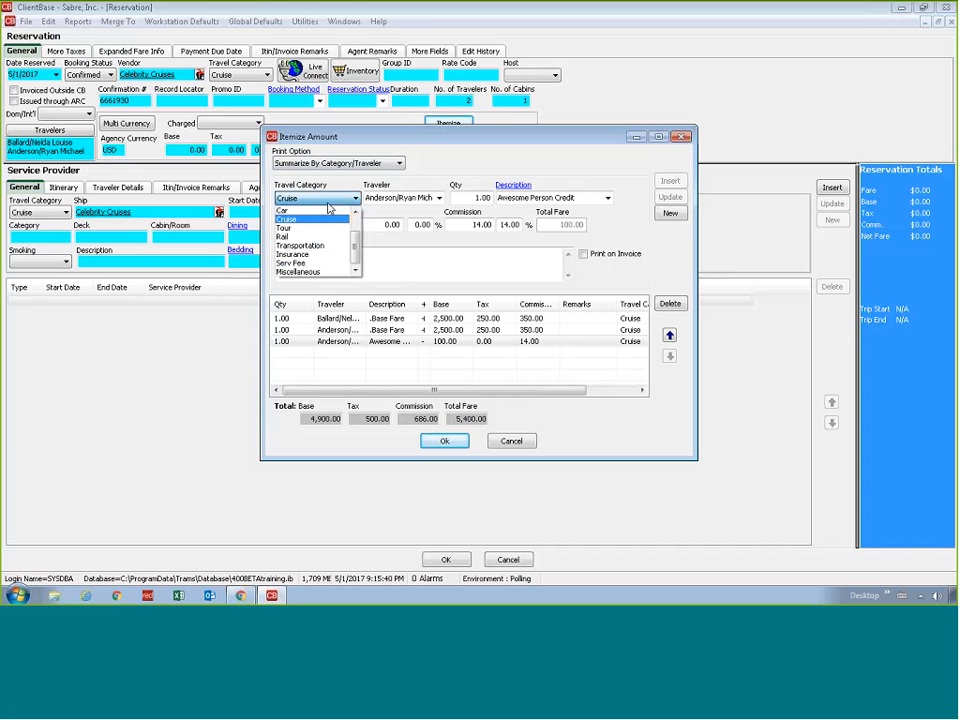
pyautogui.click(310, 219)
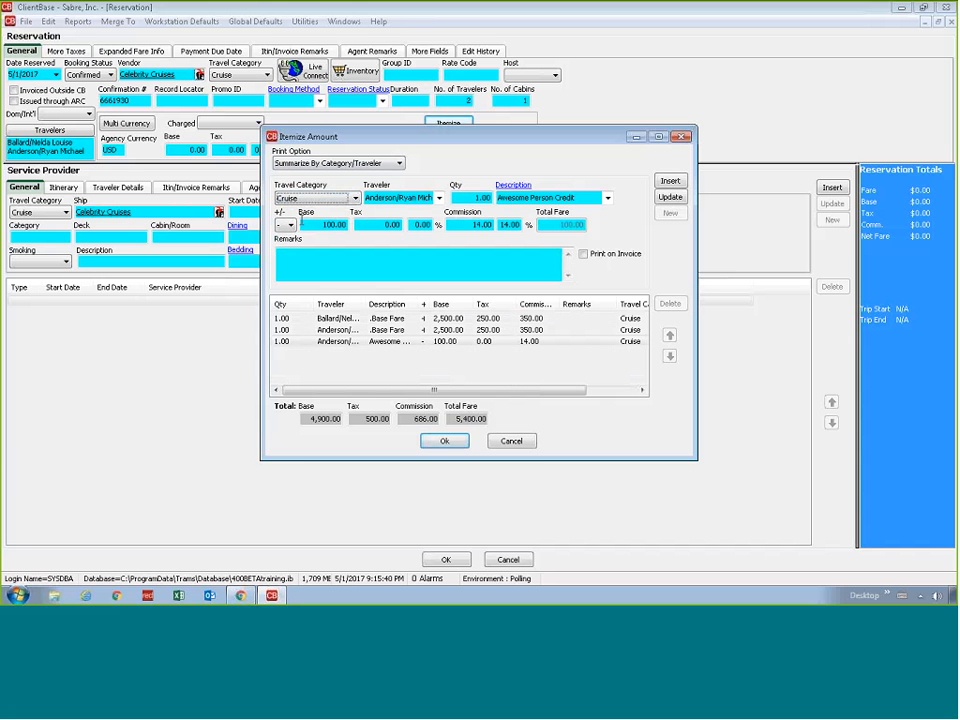
pyautogui.click(437, 198)
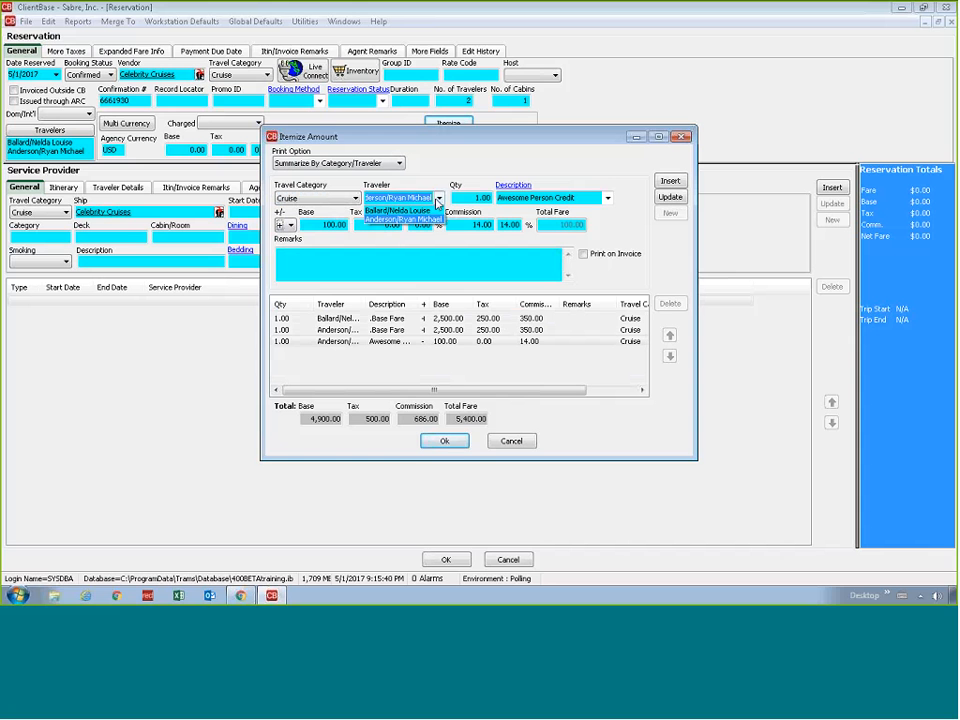
pyautogui.click(400, 219)
pyautogui.click(439, 198)
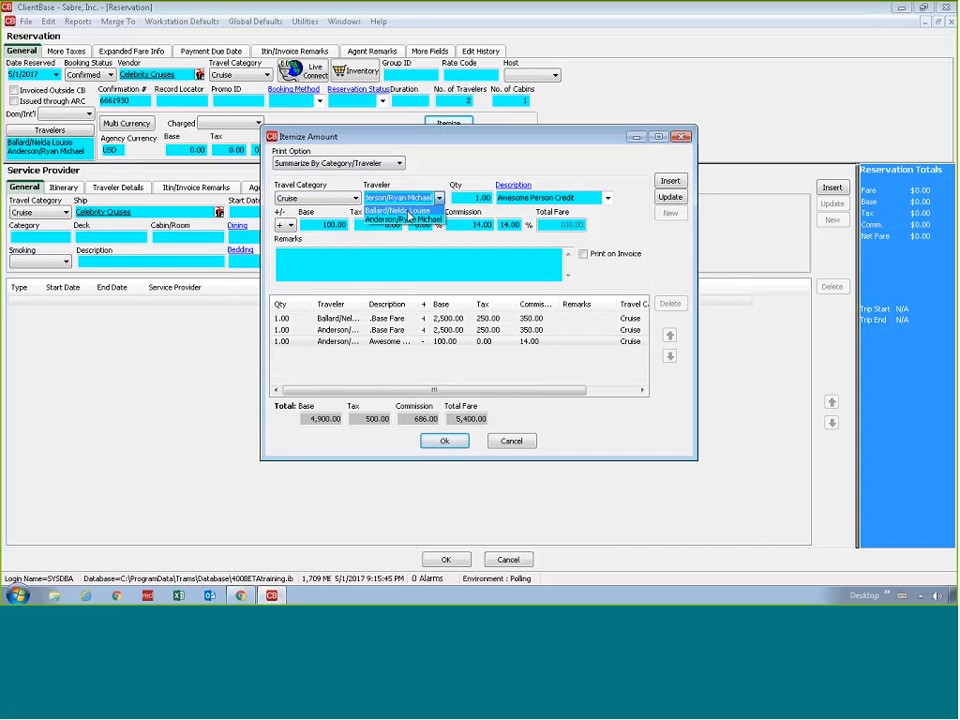
pyautogui.click(409, 211)
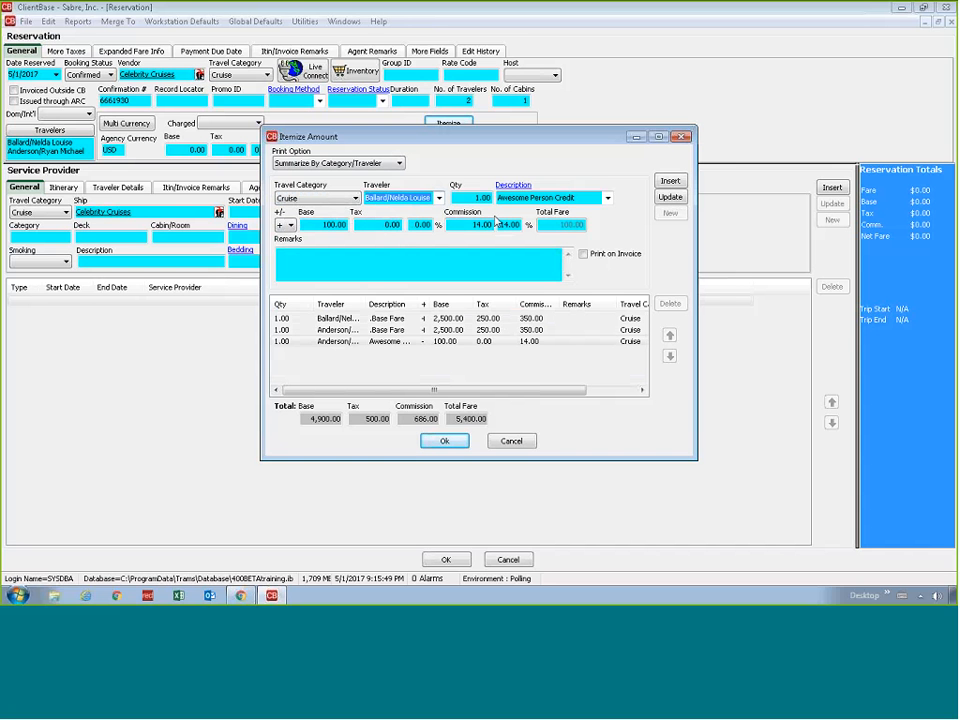
pyautogui.click(586, 200)
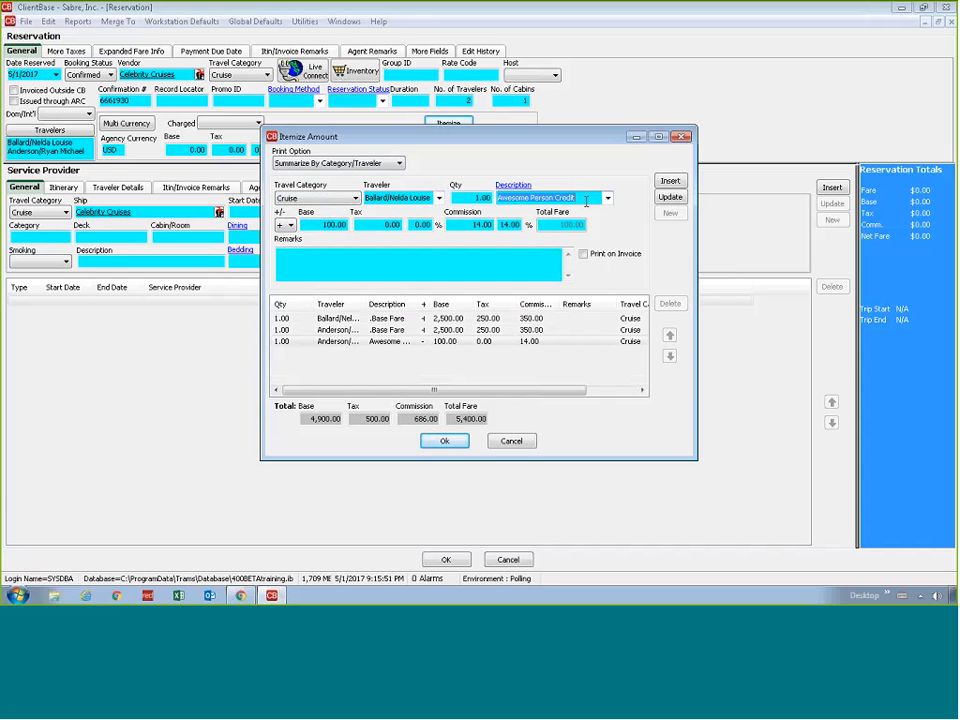
pyautogui.write('NCCF')
pyautogui.press('Tab')
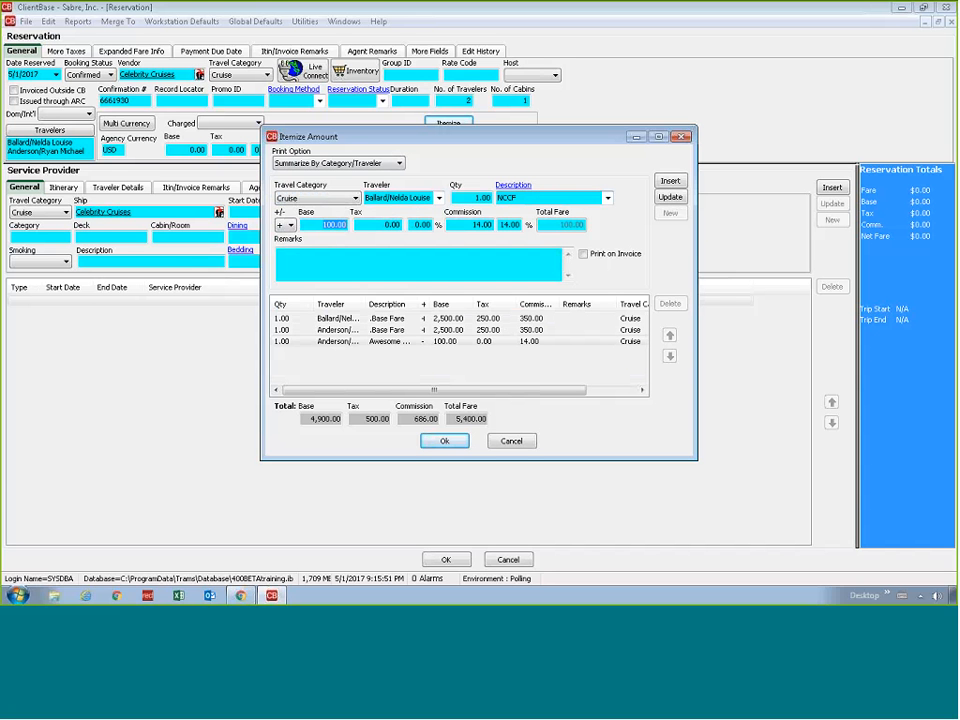
# Give the primary traveler's NCCF item a base of 125 and a commission of 0, and insert it
pyautogui.write('125')
pyautogui.press('Tab')
pyautogui.press('Tab')
pyautogui.press('Tab')
pyautogui.press('Tab')
pyautogui.write('0')
pyautogui.press('Tab')
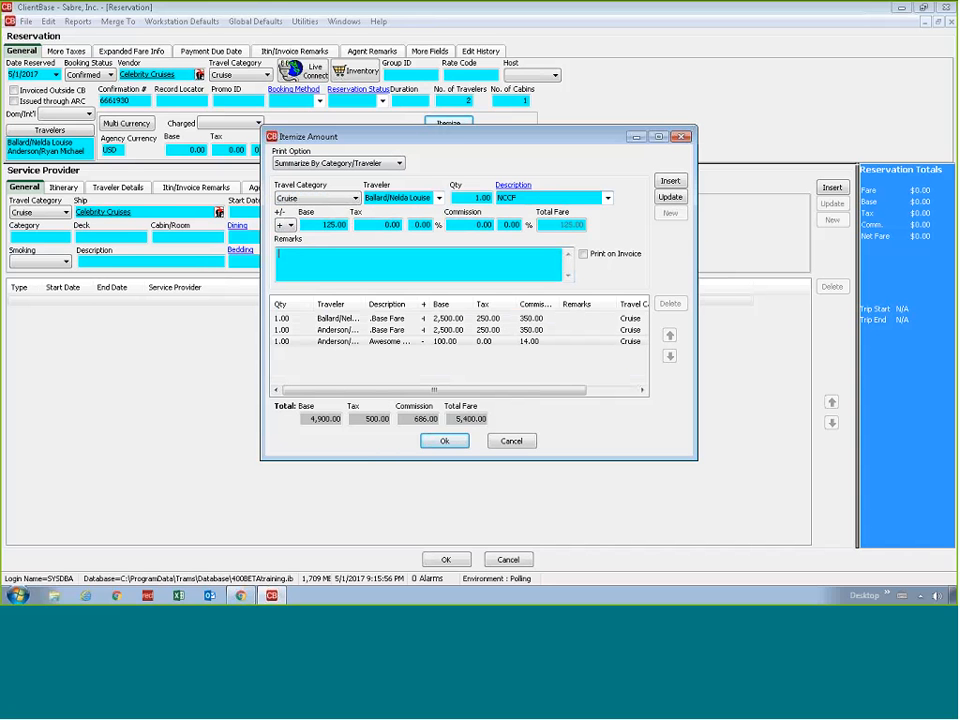
pyautogui.click(670, 182)
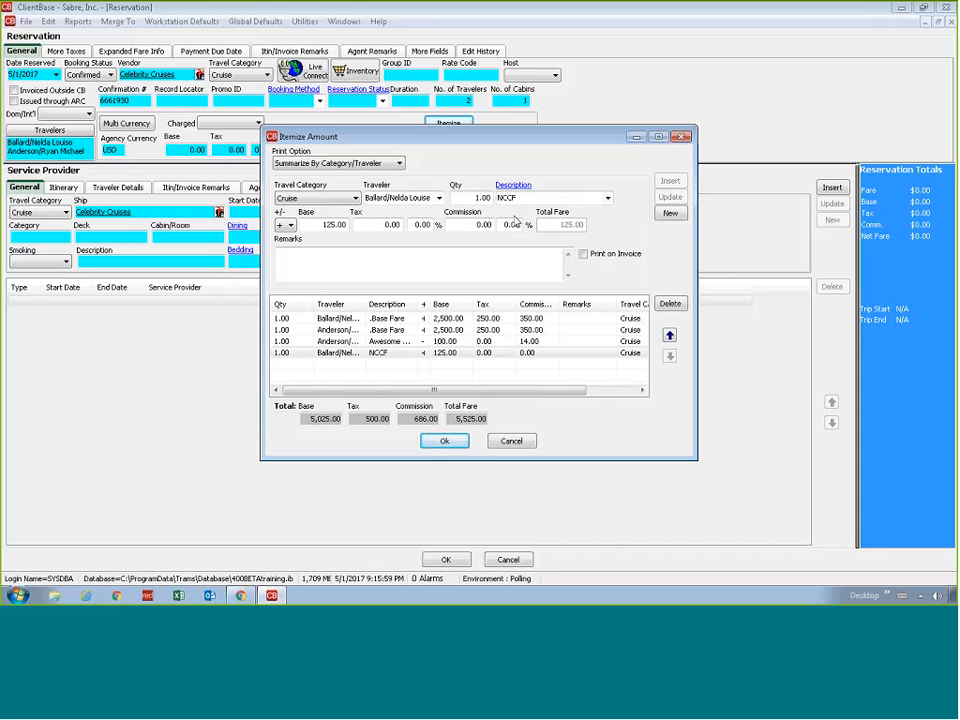
# Insert the same NCCF item for the second traveler
pyautogui.click(438, 198)
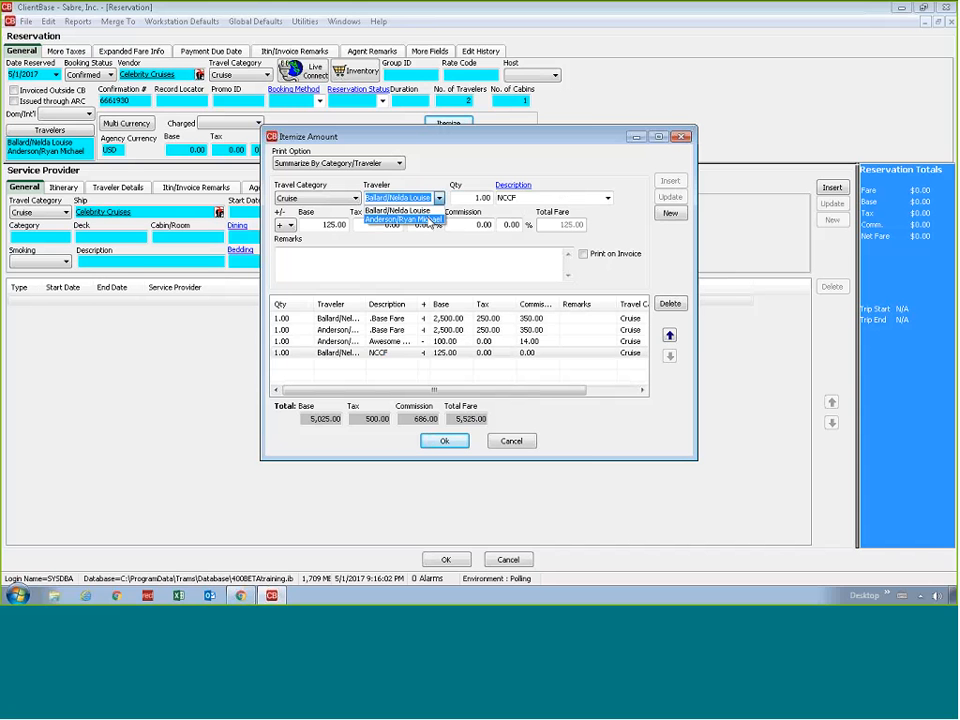
pyautogui.click(396, 222)
pyautogui.click(668, 183)
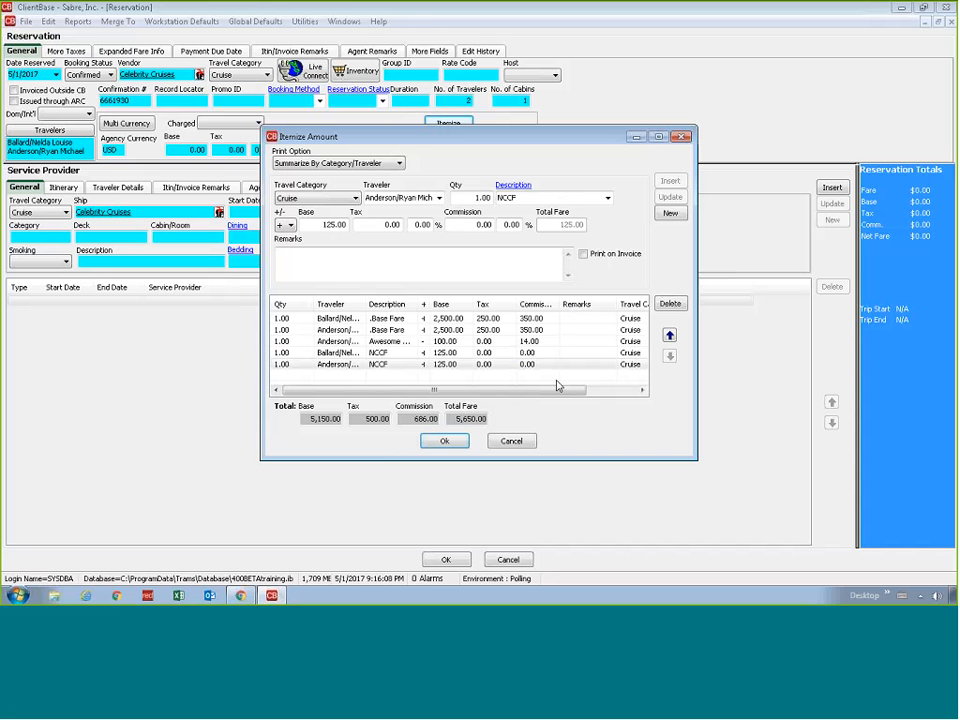
# Start a Hotel item for the second traveler with the description Pre-Stay
pyautogui.click(464, 364)
pyautogui.click(355, 198)
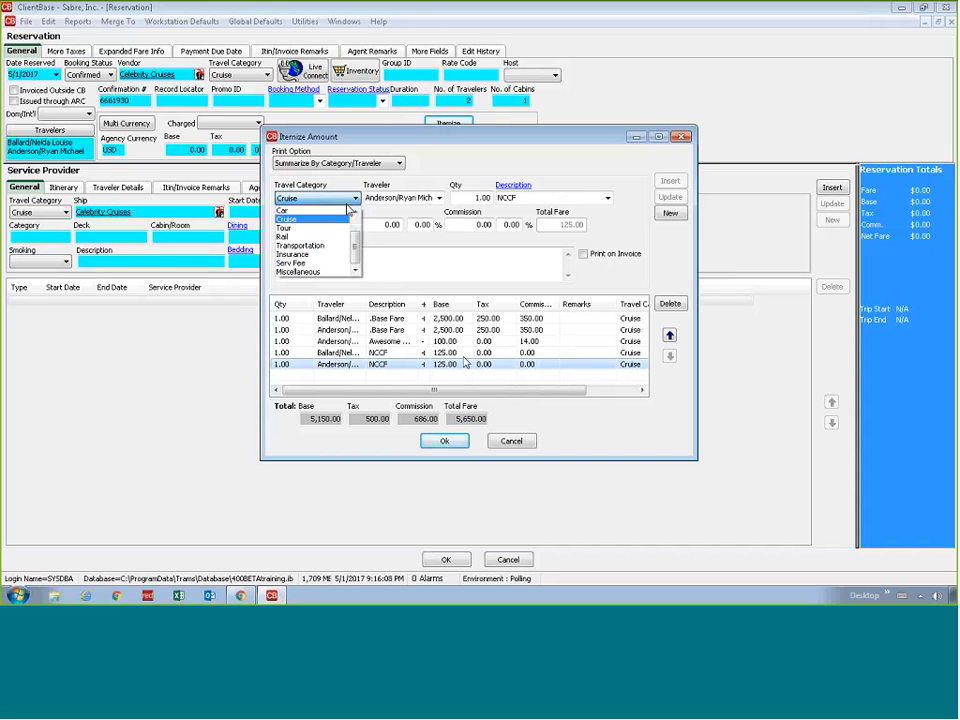
pyautogui.scroll(1, 280, 225)
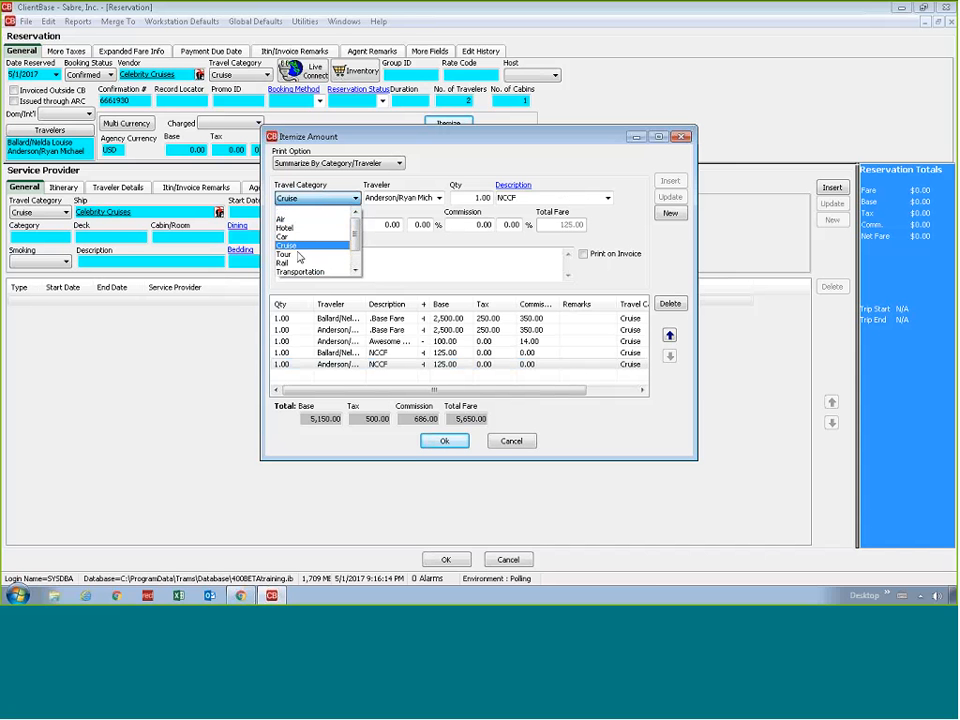
pyautogui.click(295, 228)
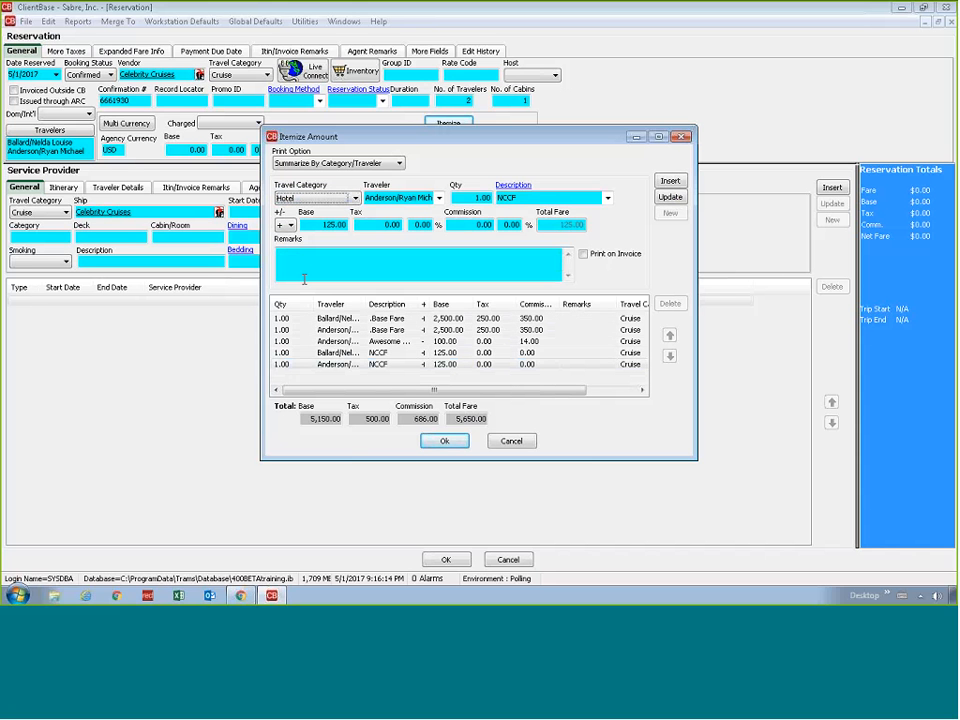
pyautogui.click(527, 199)
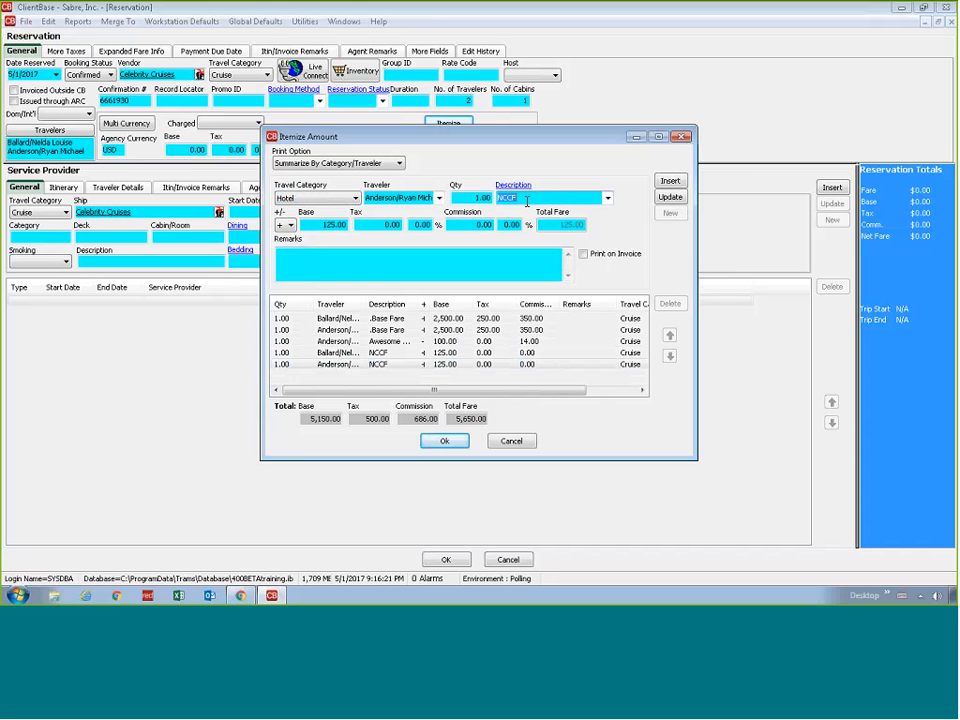
pyautogui.write('Pre-Stay')
pyautogui.press('Tab')
pyautogui.press('Tab')
# Give the second traveler's Pre-Stay item a base of 250 and 10% commission, and insert it
pyautogui.write('250')
pyautogui.press('Tab')
pyautogui.press('Tab')
pyautogui.press('Tab')
pyautogui.press('Tab')
pyautogui.write('10')
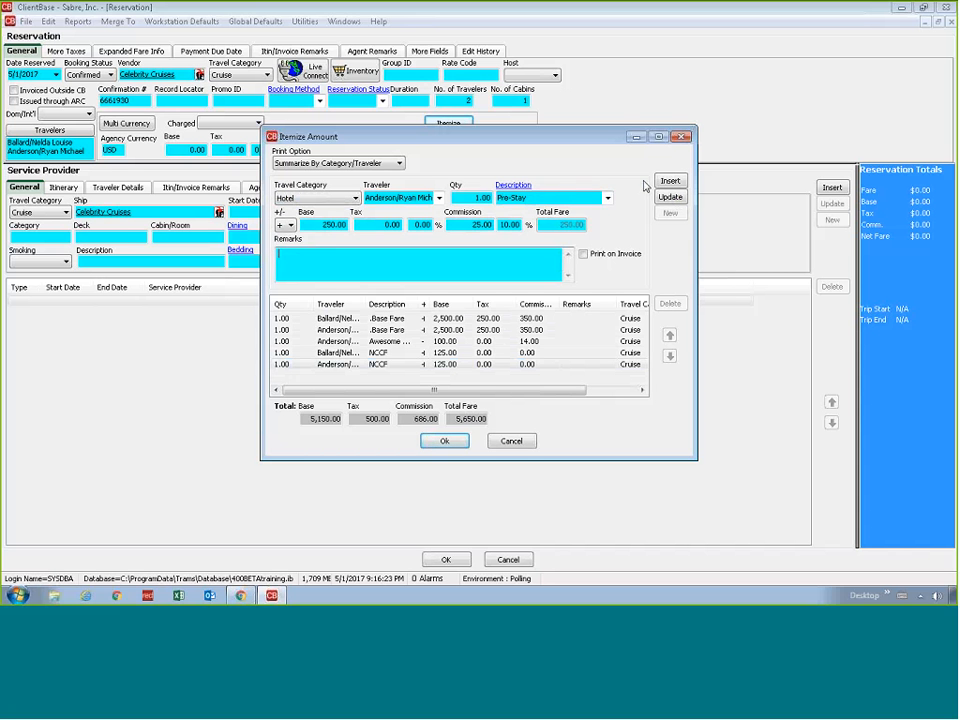
pyautogui.click(666, 182)
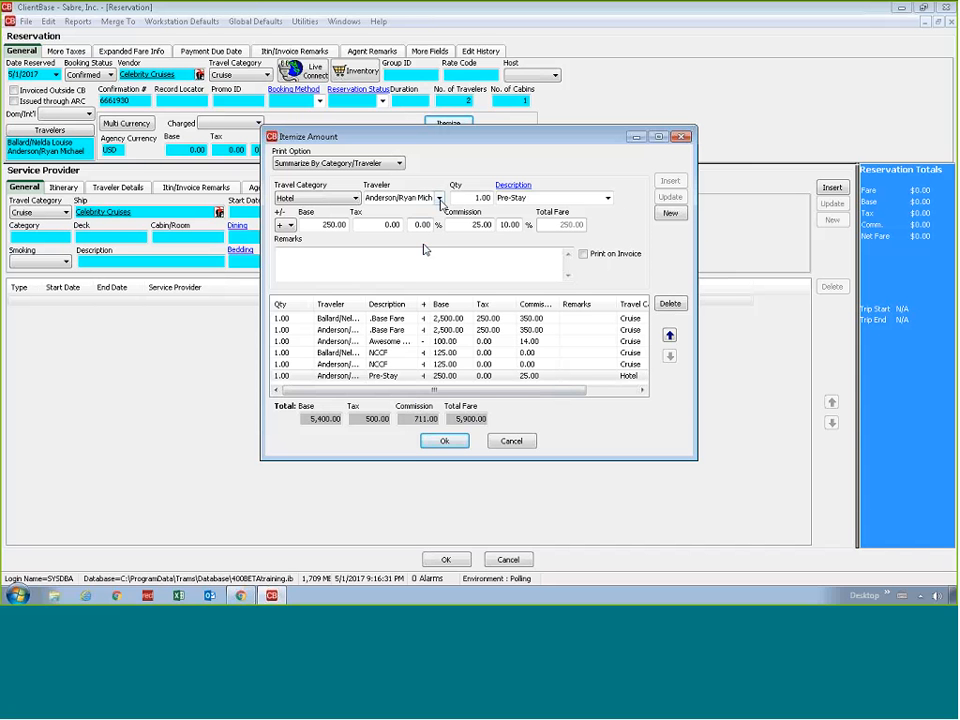
# Insert the same Pre-Stay hotel item for the primary traveler
pyautogui.click(430, 198)
pyautogui.click(405, 211)
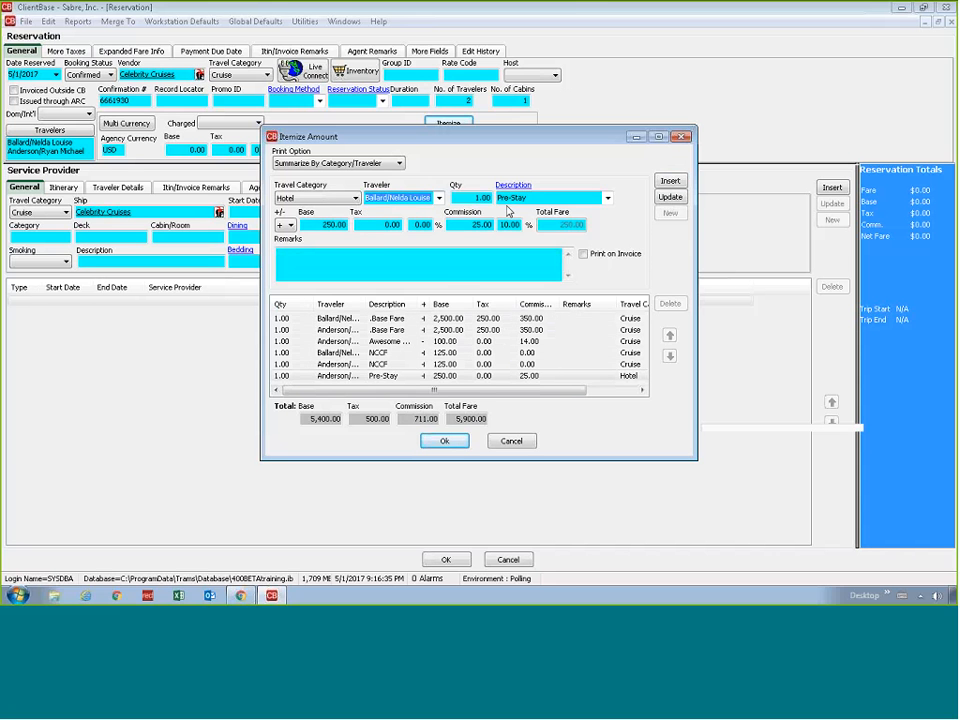
pyautogui.click(670, 181)
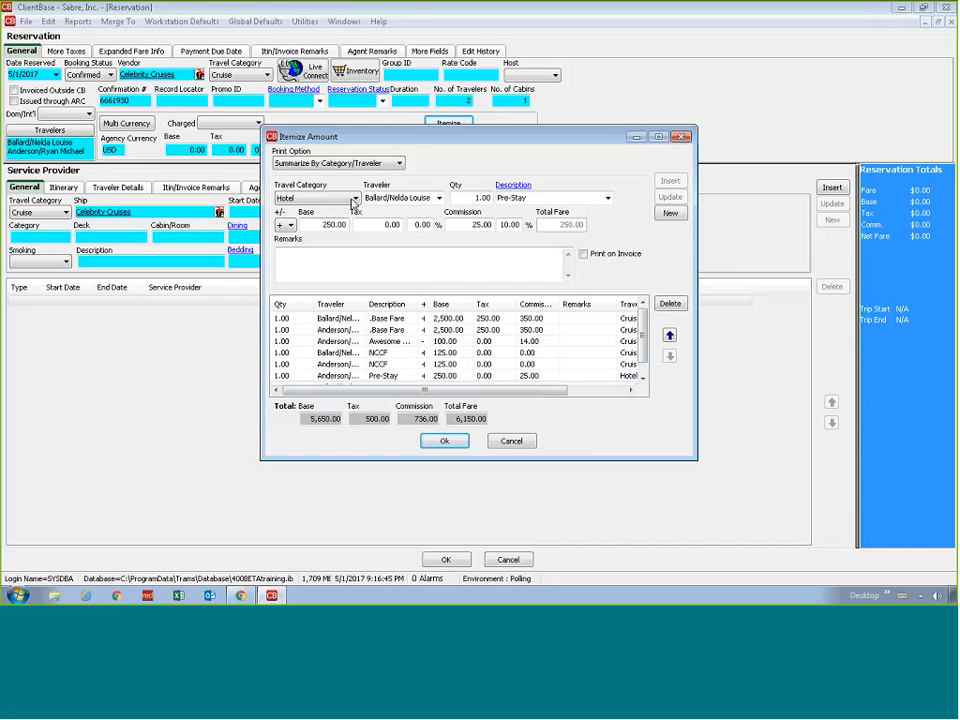
# Set the itemization's print option to Summarize By Description/Traveler
pyautogui.click(398, 164)
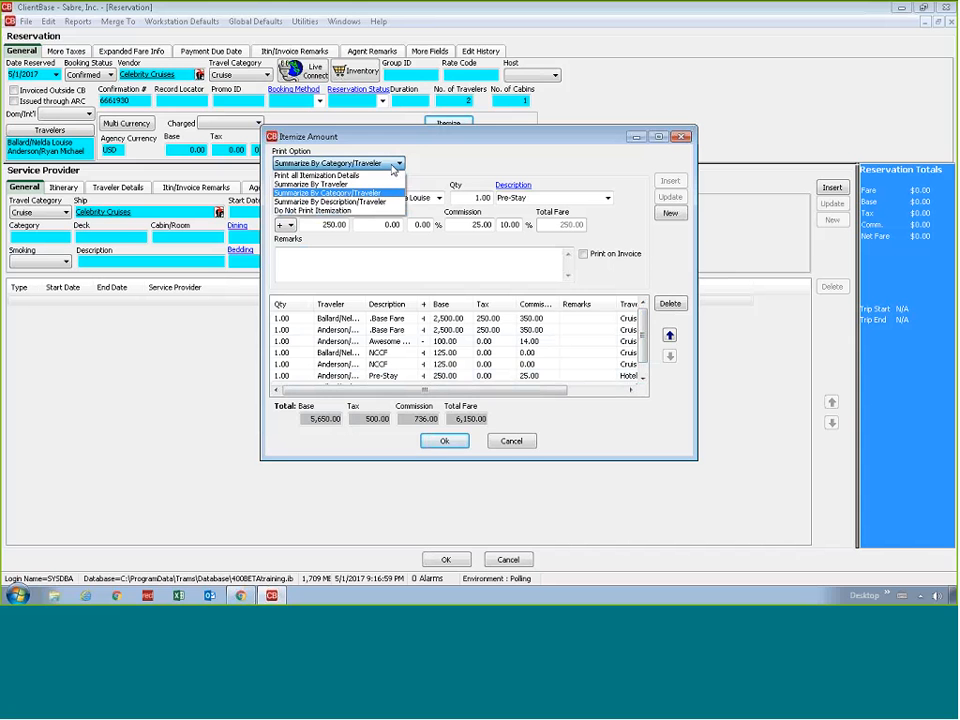
pyautogui.click(393, 170)
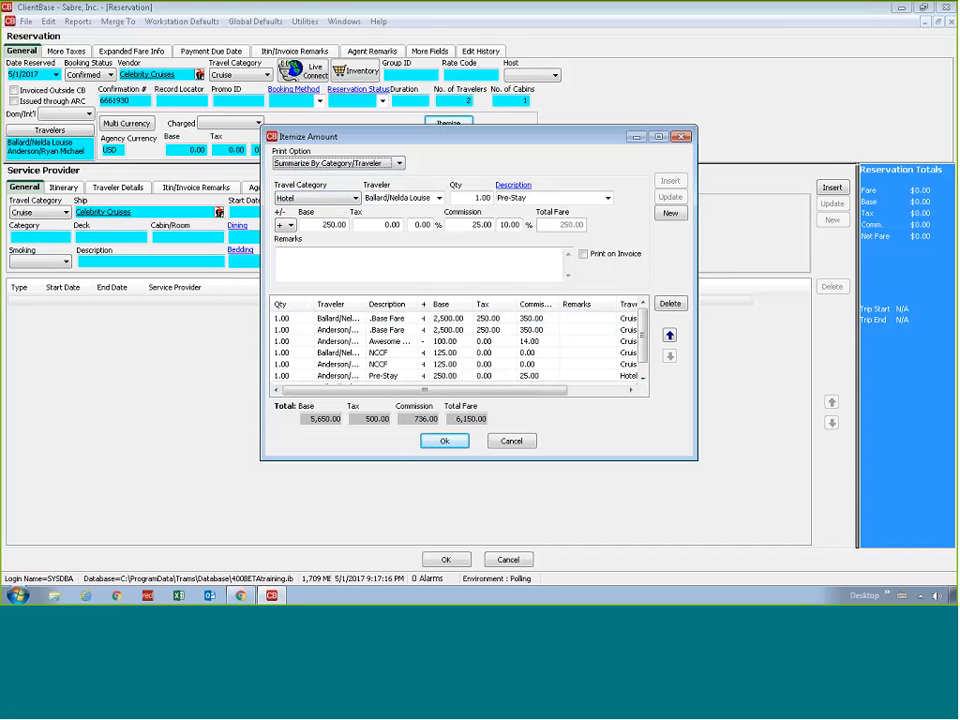
pyautogui.click(356, 377)
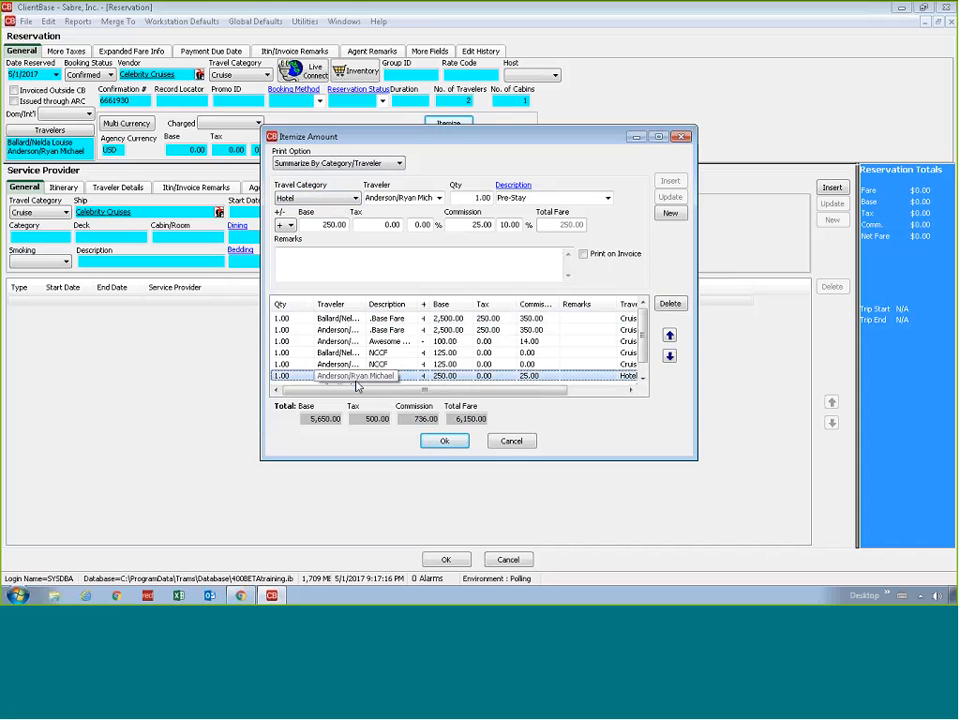
pyautogui.click(380, 163)
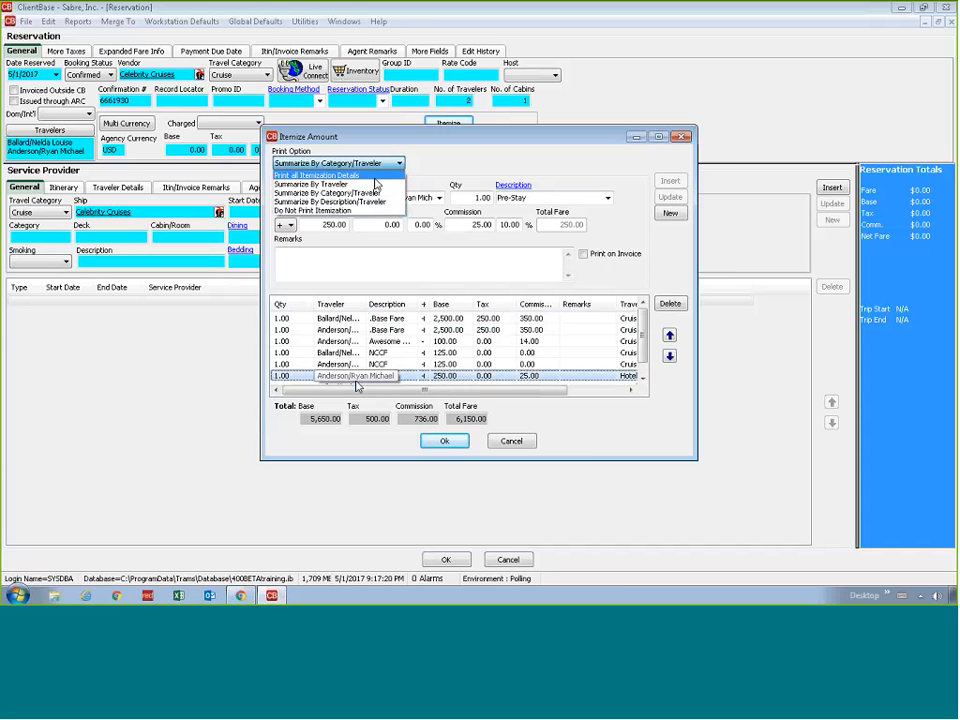
pyautogui.click(360, 197)
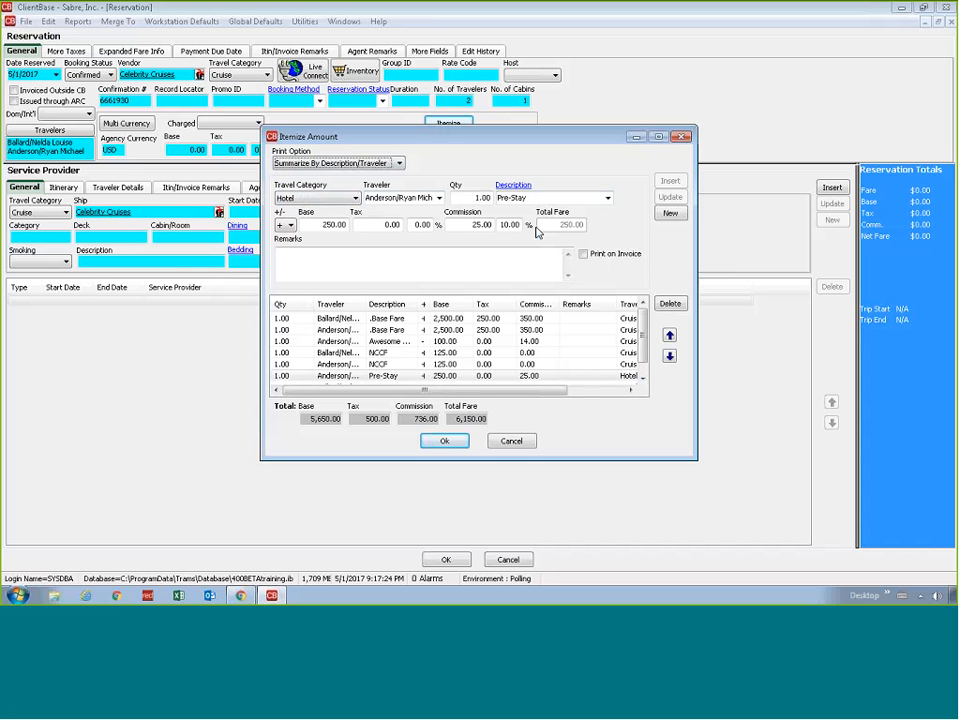
pyautogui.click(419, 355)
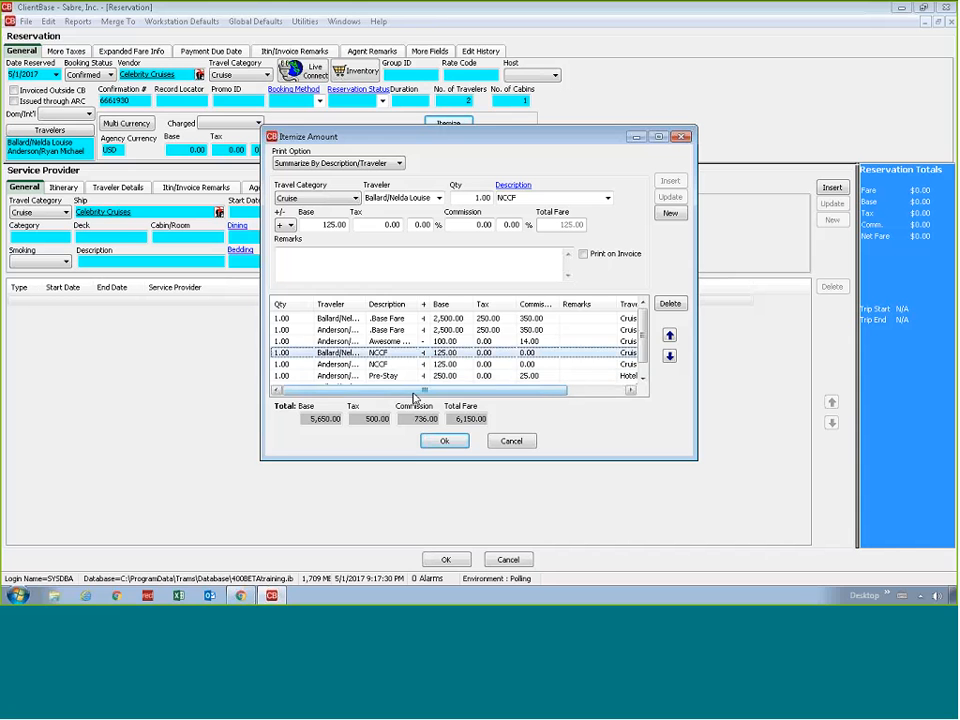
pyautogui.press('Up')
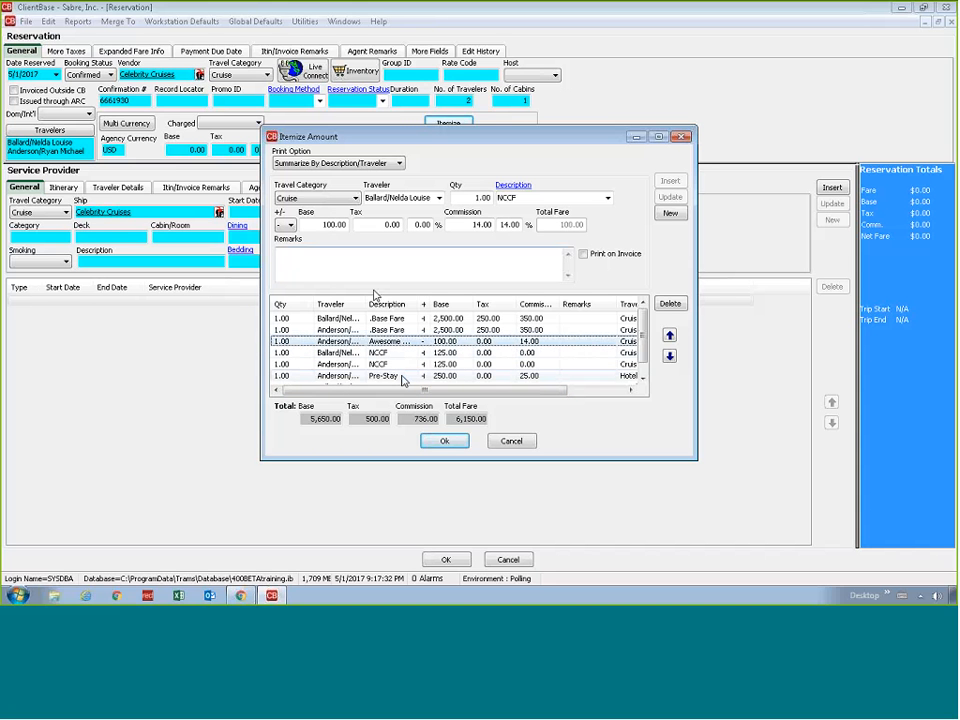
pyautogui.click(398, 164)
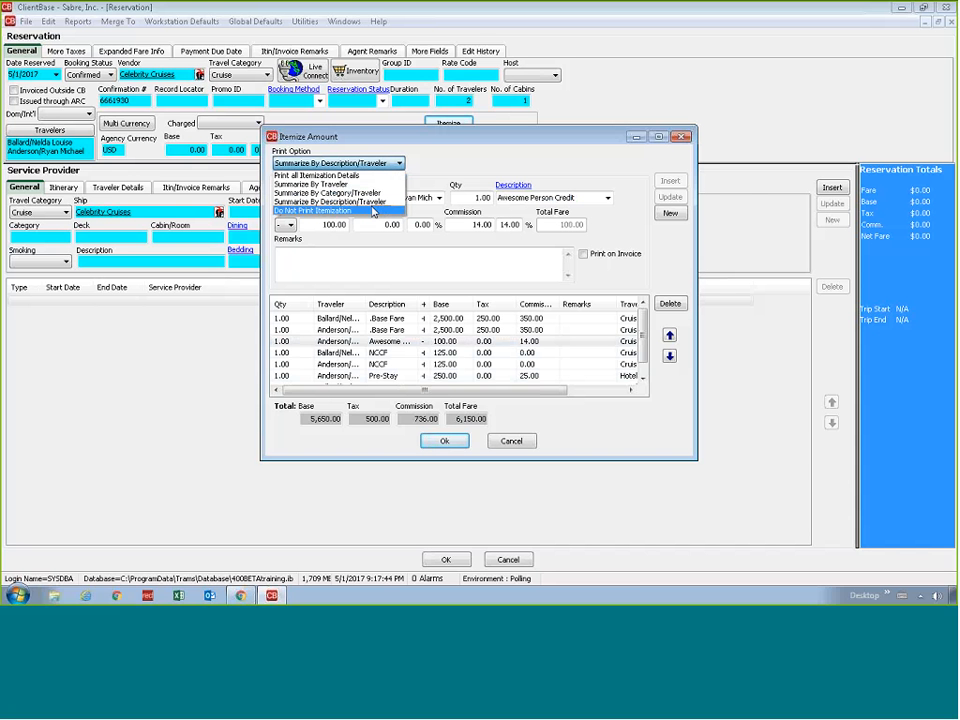
pyautogui.click(372, 202)
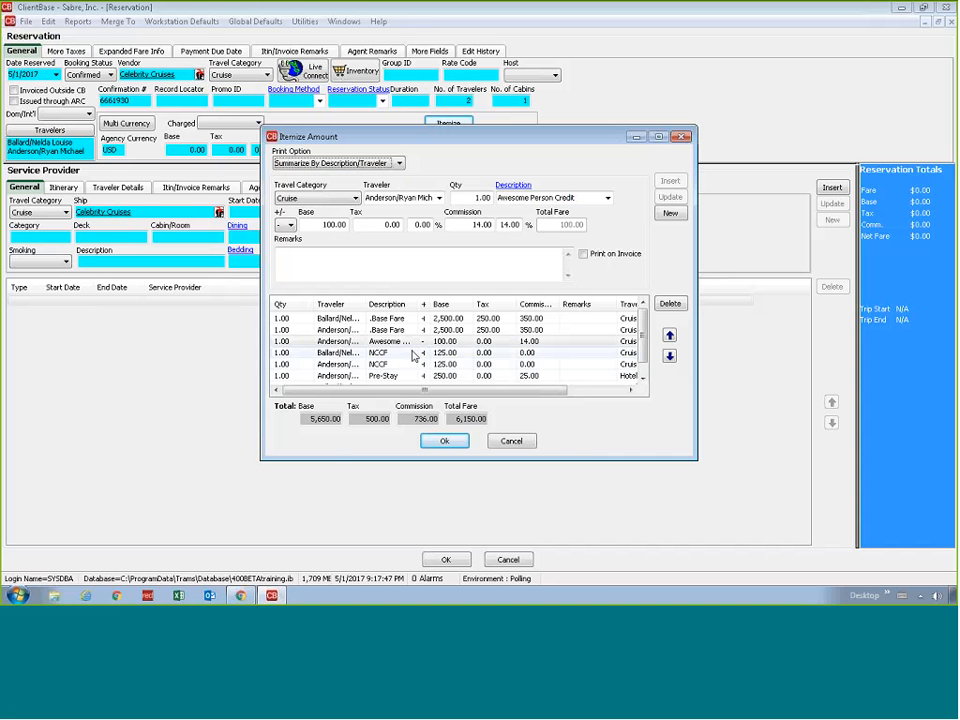
# Set the itemization's print option to Do Not Print Itemization
pyautogui.click(354, 198)
pyautogui.click(362, 163)
pyautogui.click(362, 163)
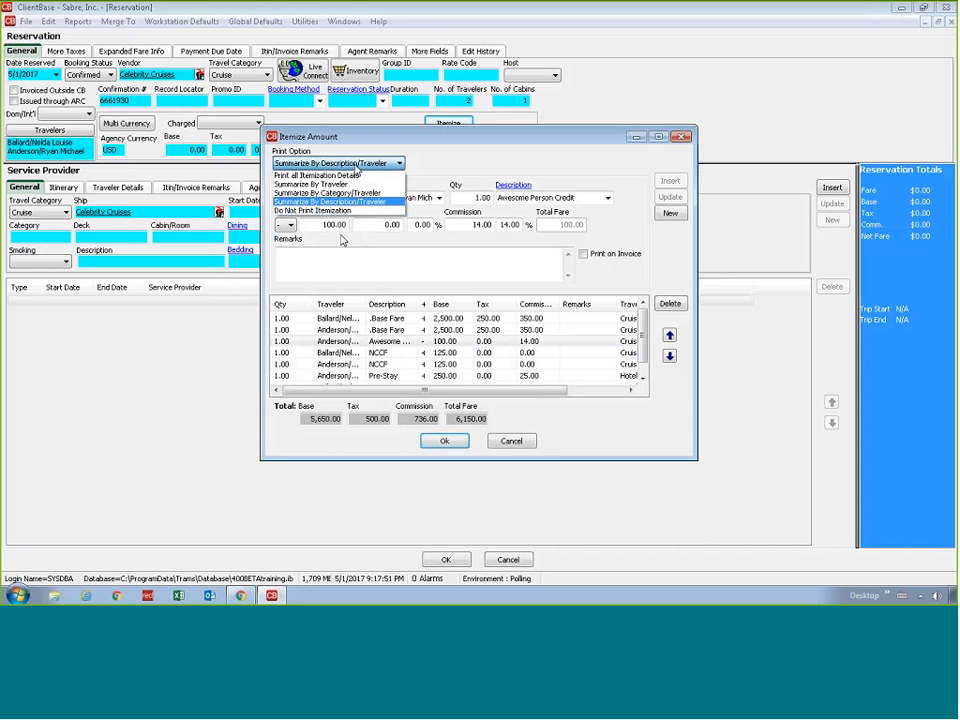
pyautogui.click(348, 211)
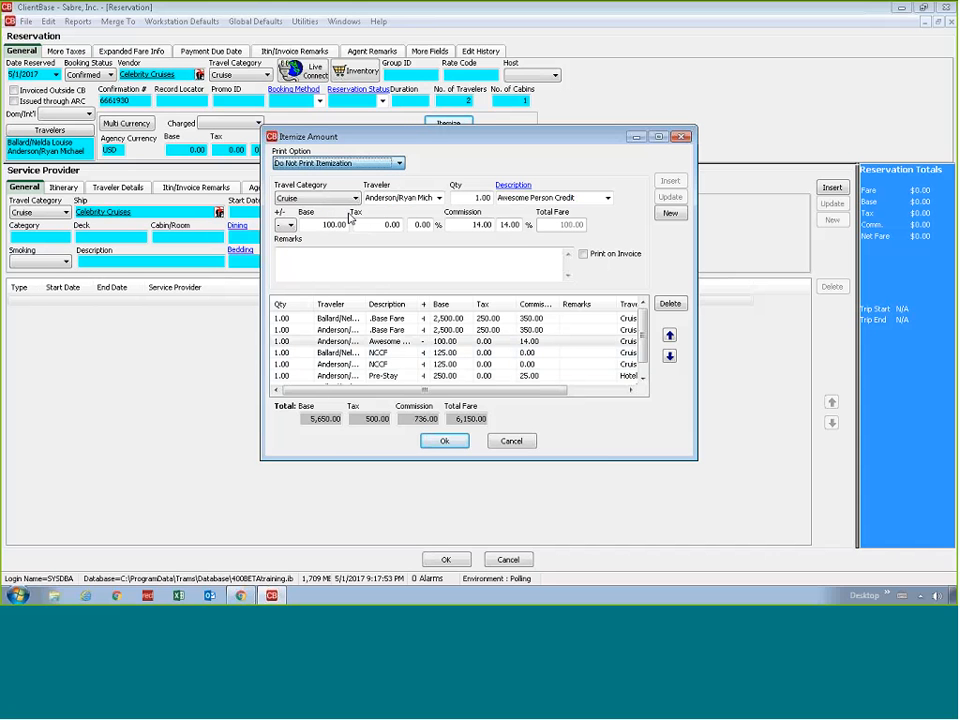
# Set the itemization's print option to Summarize By Category/Traveler and save the itemized amounts to the reservation
pyautogui.moveTo(377, 140); pyautogui.dragTo(374, 184)
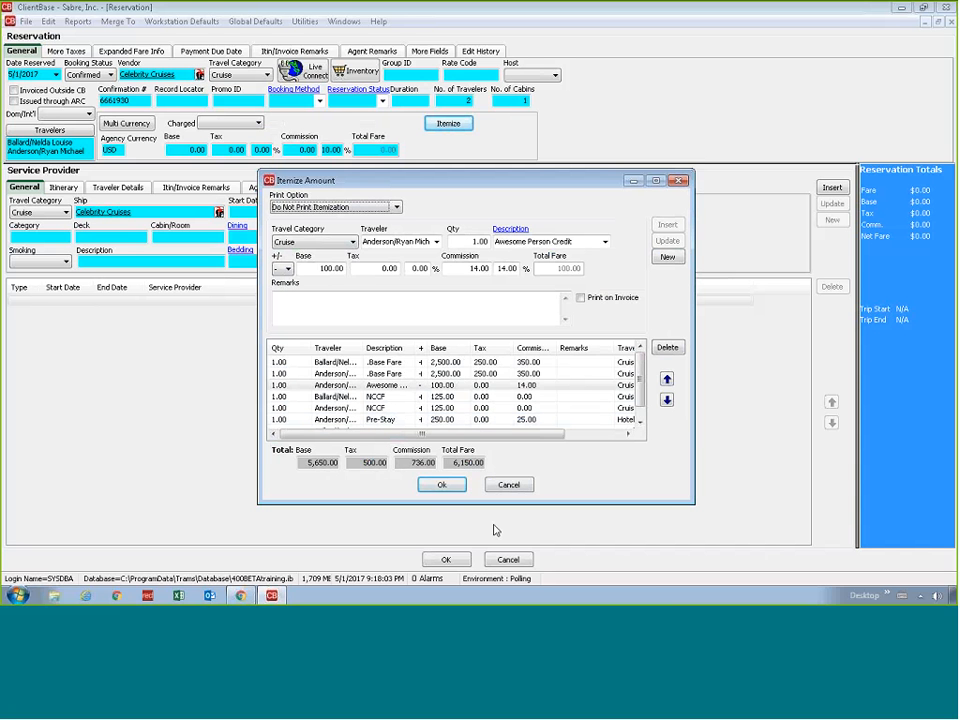
pyautogui.click(381, 210)
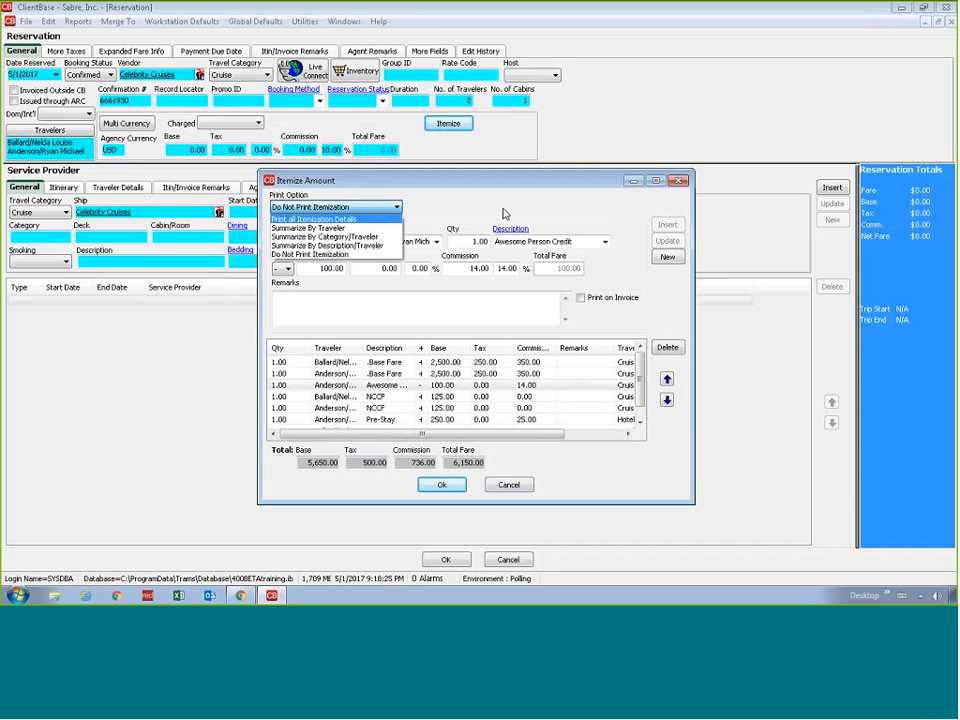
pyautogui.click(414, 296)
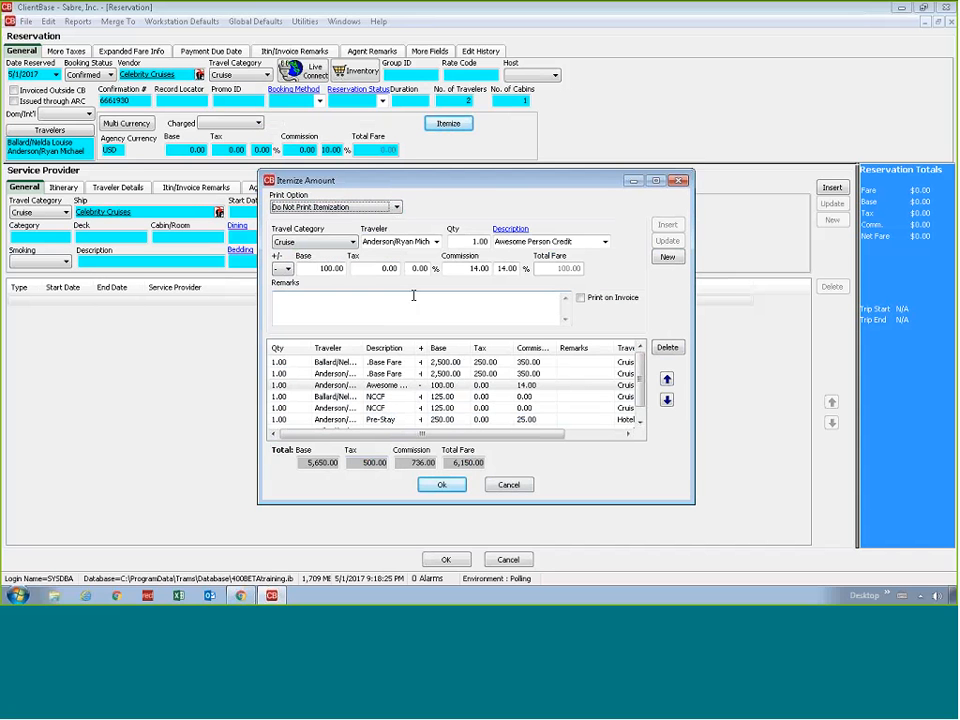
pyautogui.click(385, 207)
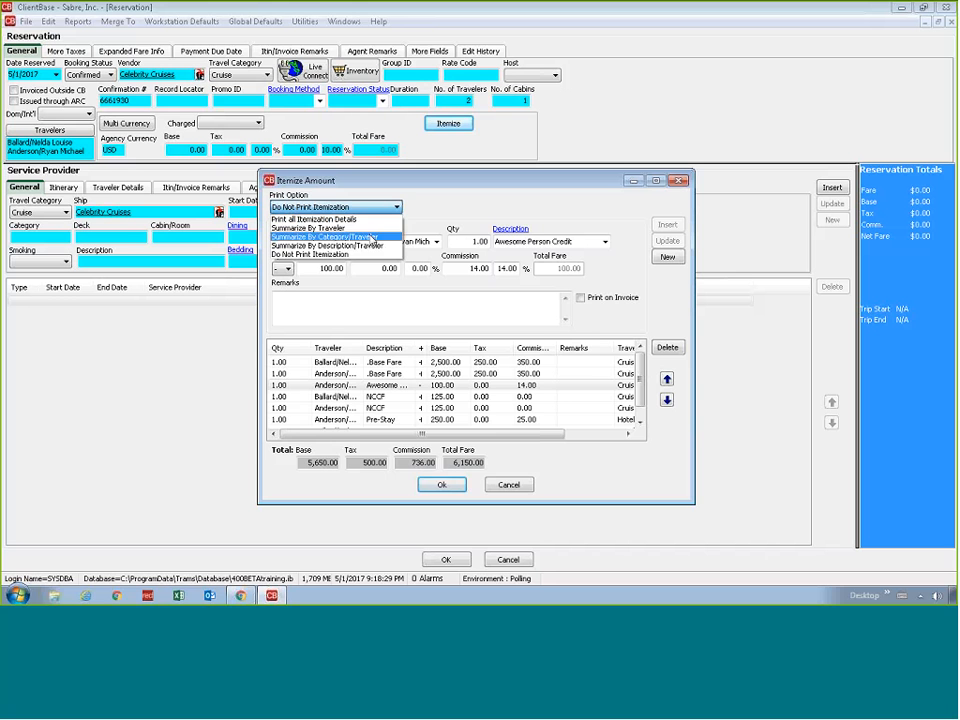
pyautogui.click(372, 237)
pyautogui.click(437, 487)
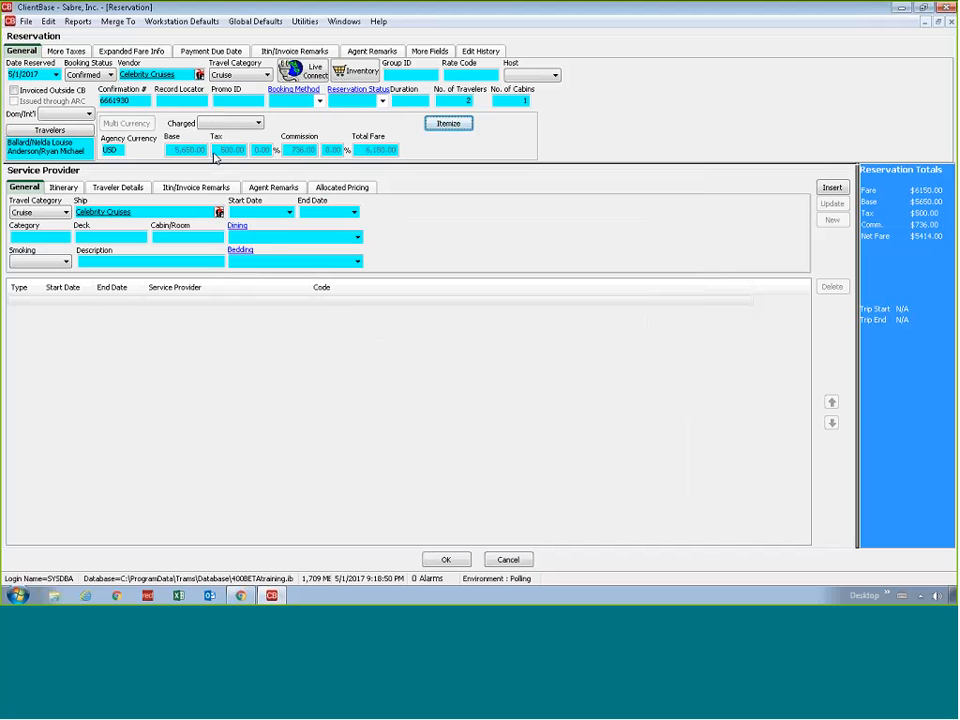
pyautogui.click(447, 123)
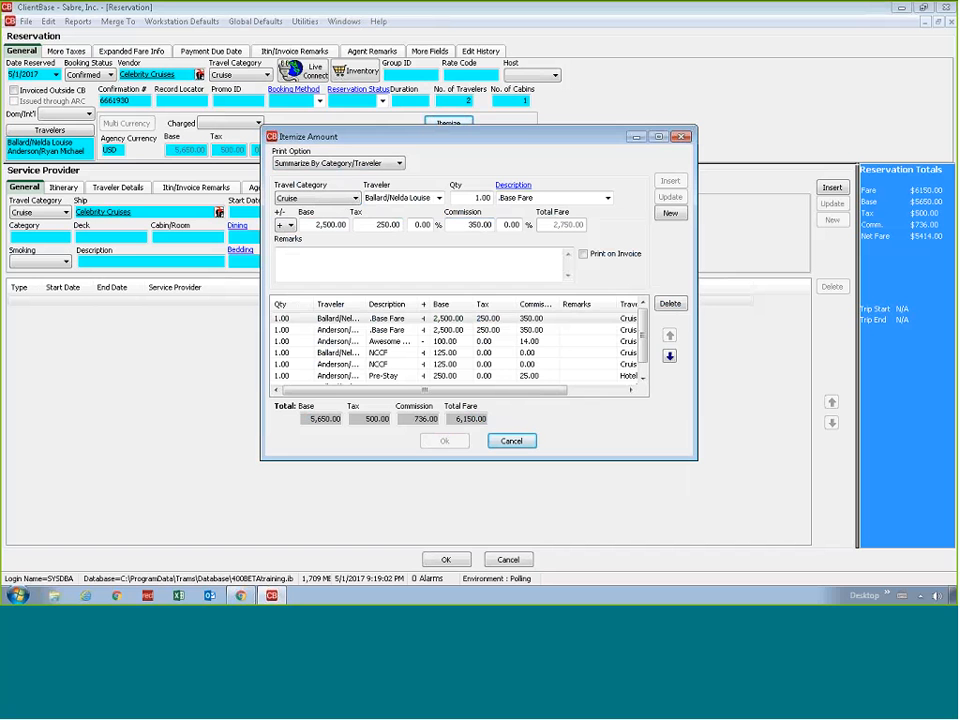
pyautogui.click(511, 441)
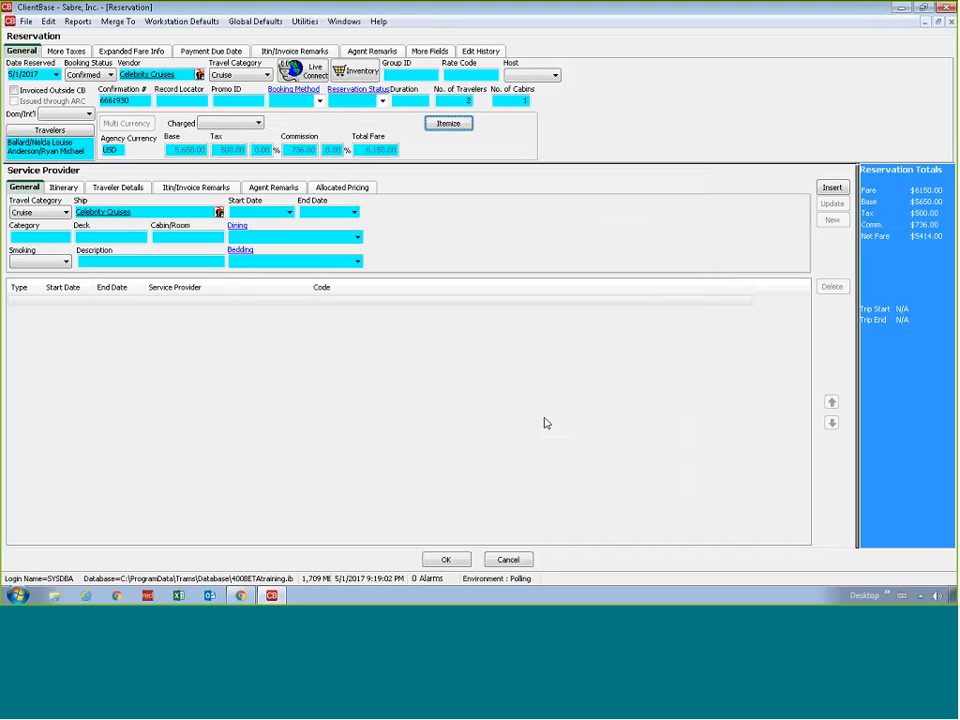
# Search the leisure profiles by the other client's last name and open the profile of the client in San Francisco
pyautogui.click(924, 22)
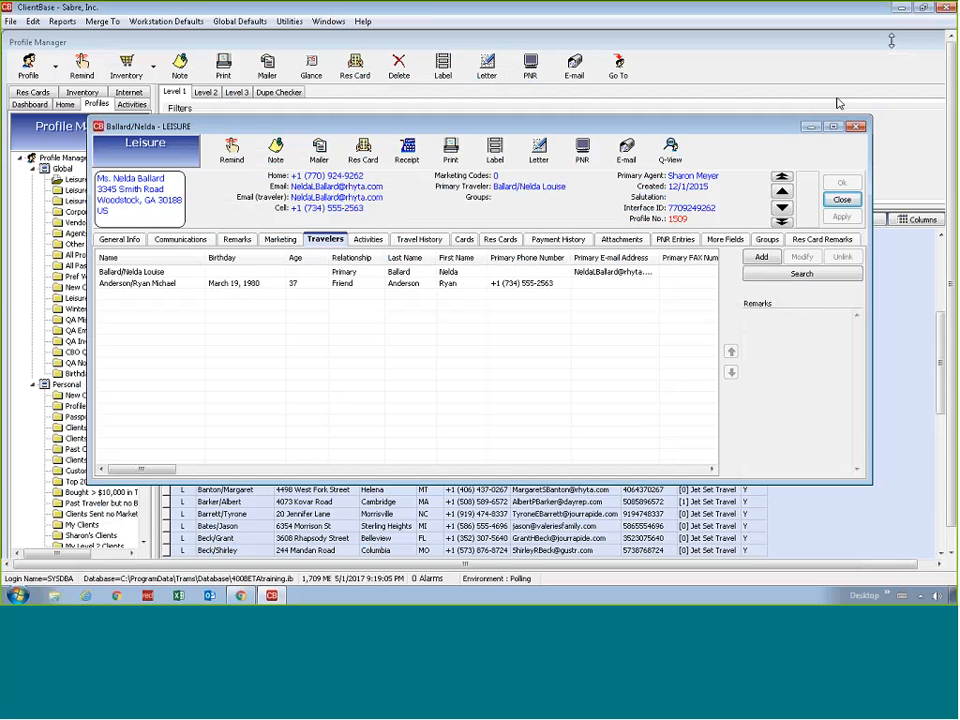
pyautogui.click(811, 127)
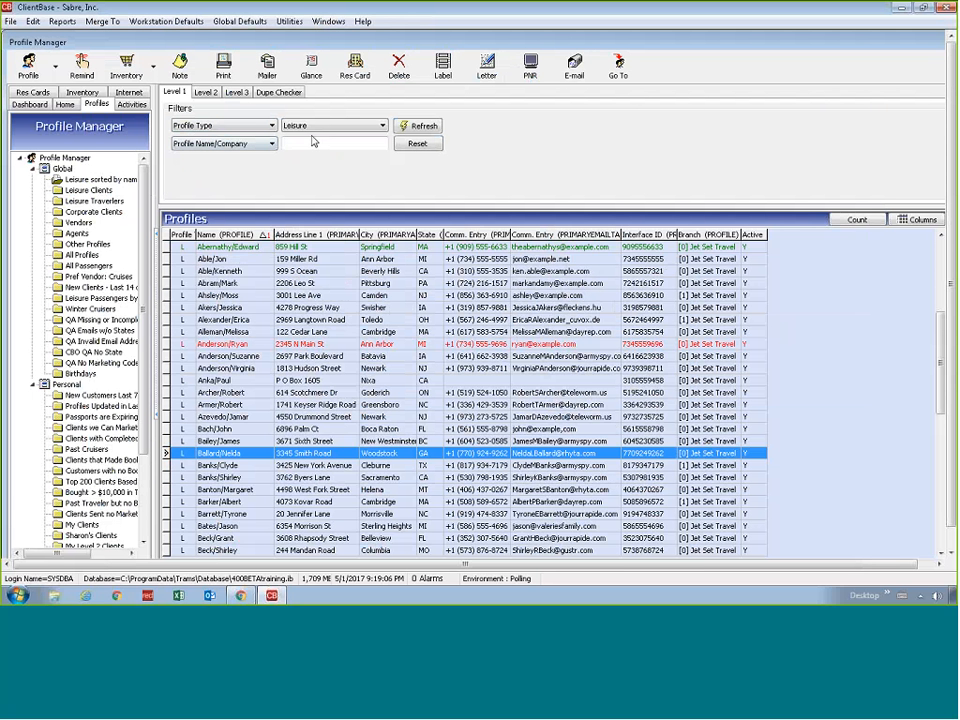
pyautogui.click(313, 142)
pyautogui.write('brown')
pyautogui.press('Return')
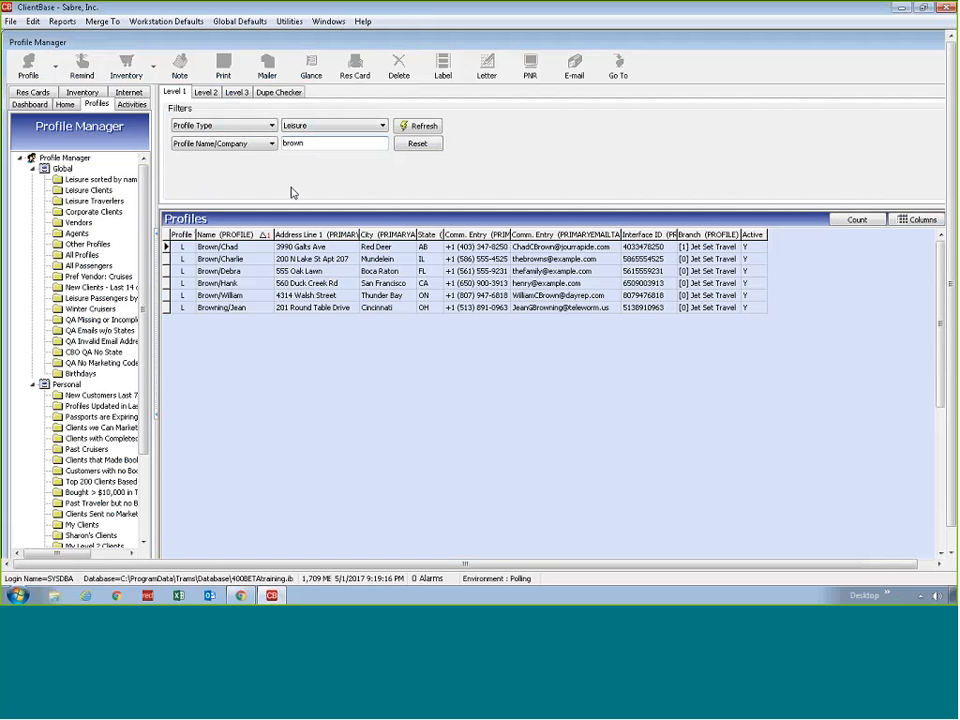
pyautogui.click(320, 285)
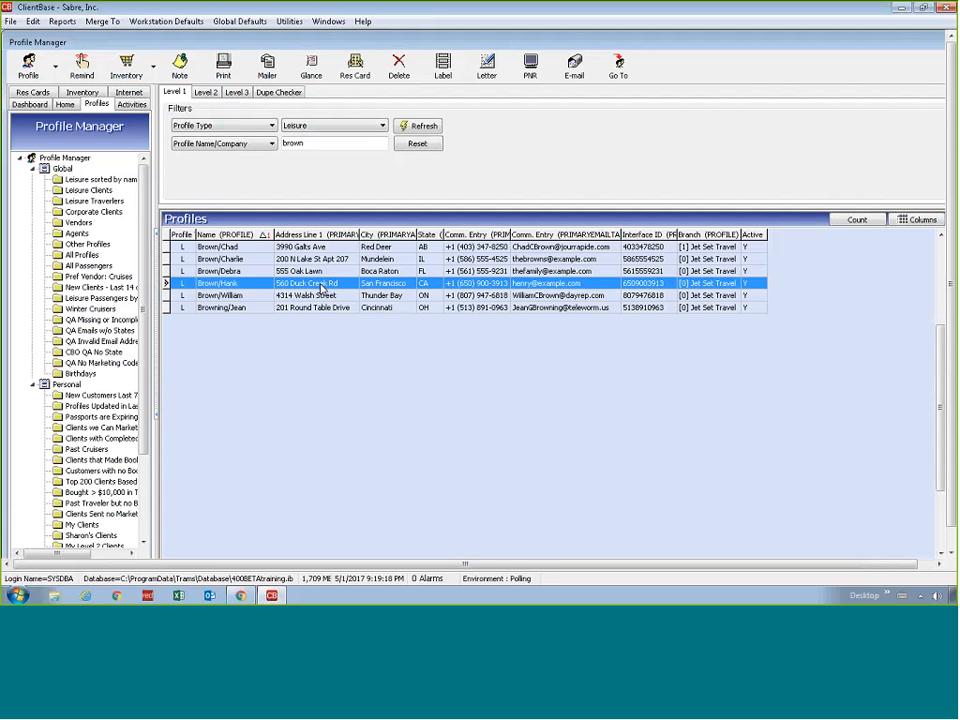
pyautogui.doubleClick(279, 281)
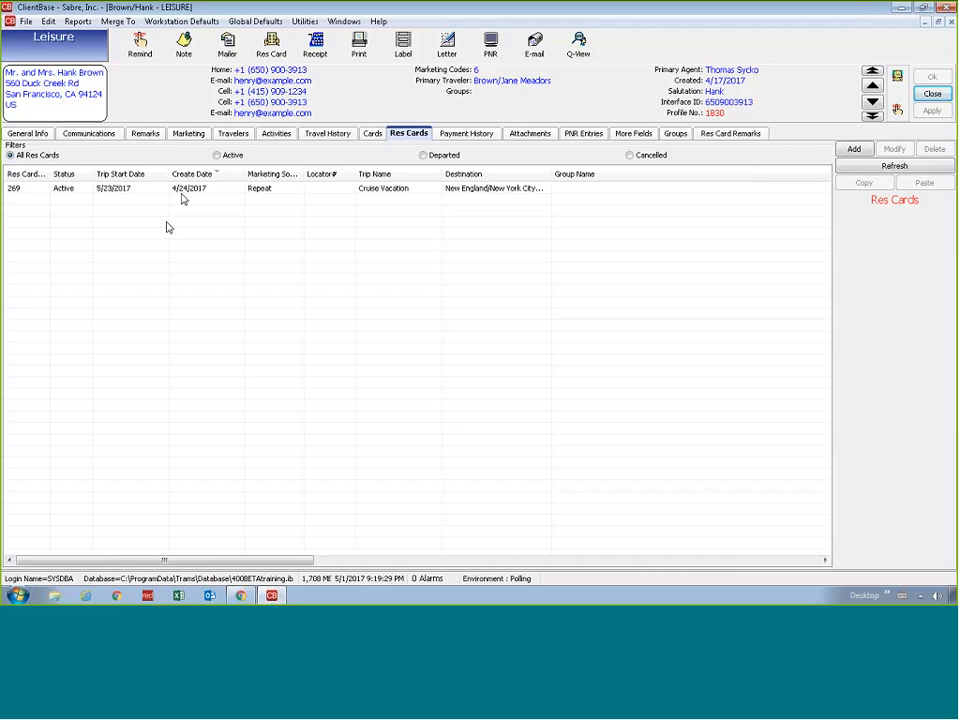
# Open the client's Cruise Vacation res card and review the service providers in its Avanti Destinations tour reservation
pyautogui.doubleClick(182, 190)
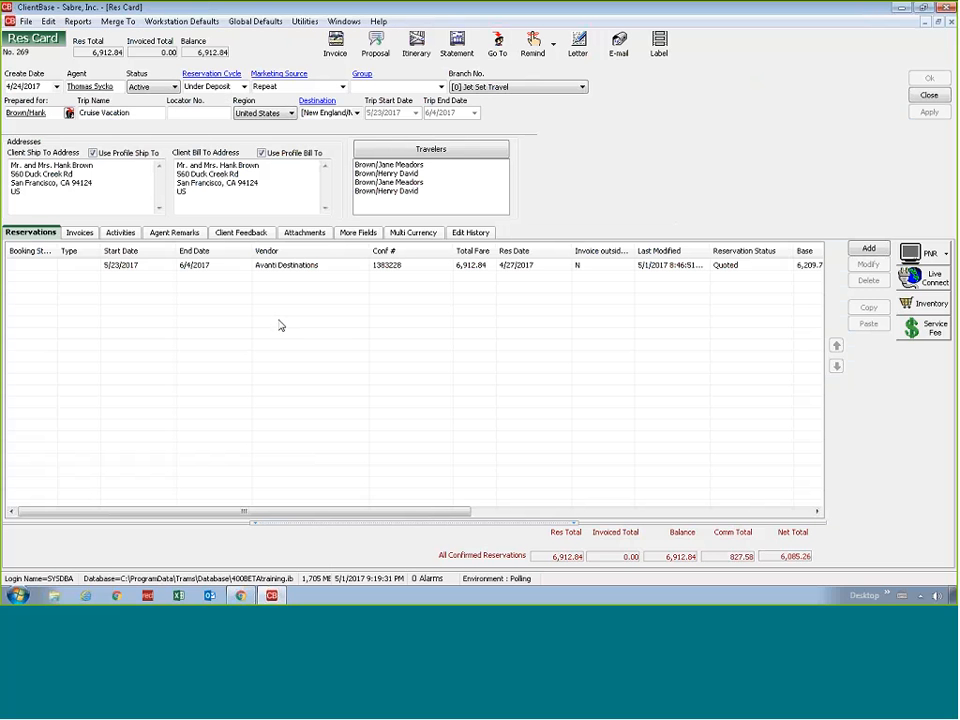
pyautogui.doubleClick(245, 266)
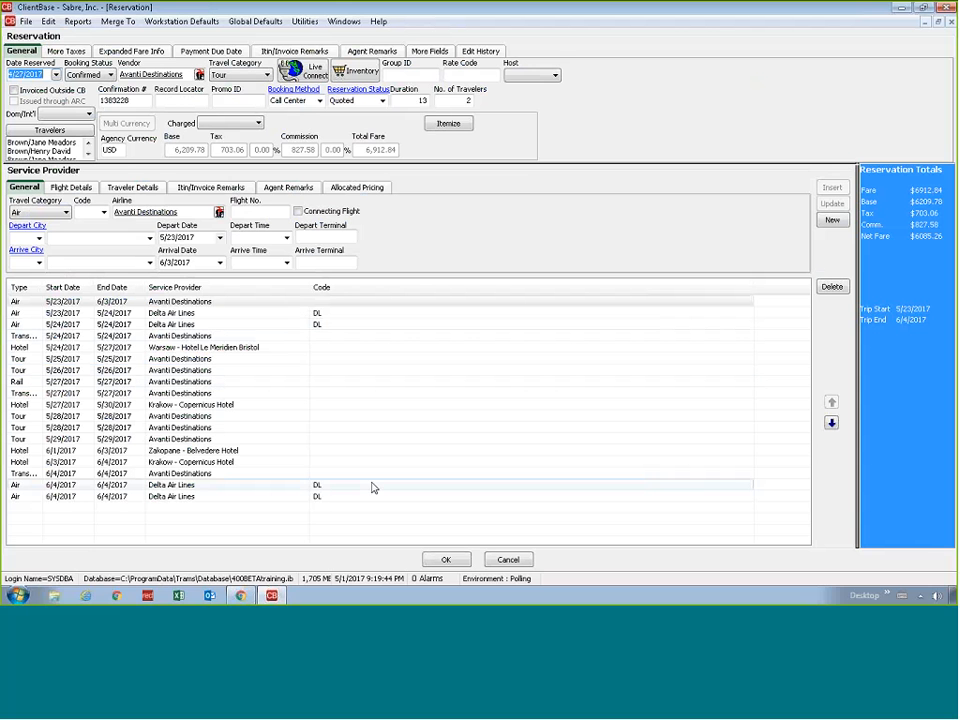
pyautogui.click(245, 404)
pyautogui.click(219, 327)
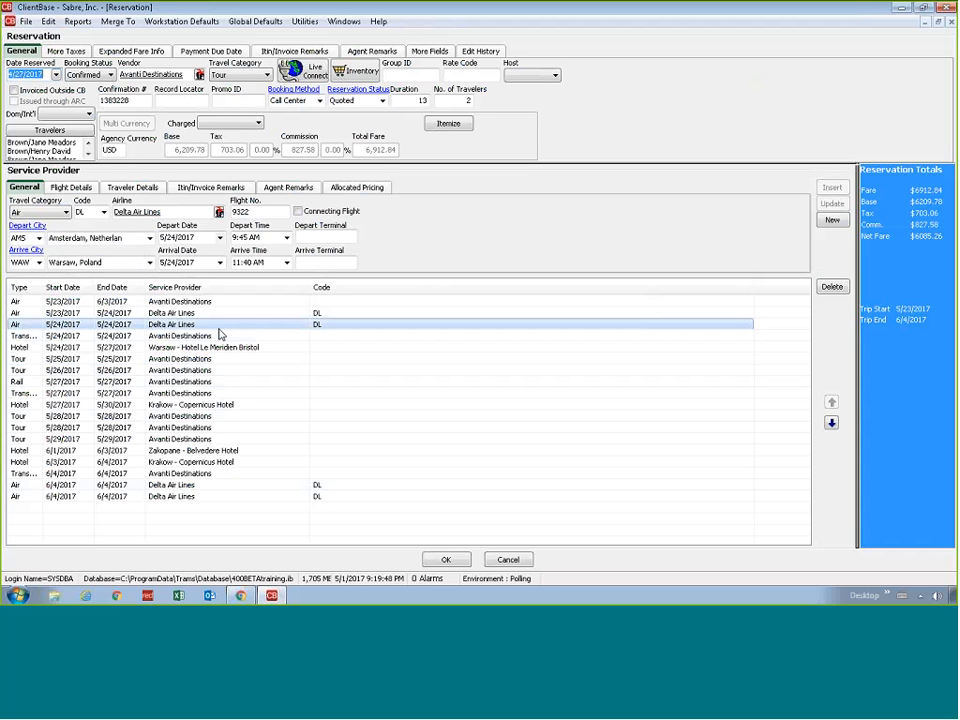
pyautogui.click(212, 338)
pyautogui.click(211, 350)
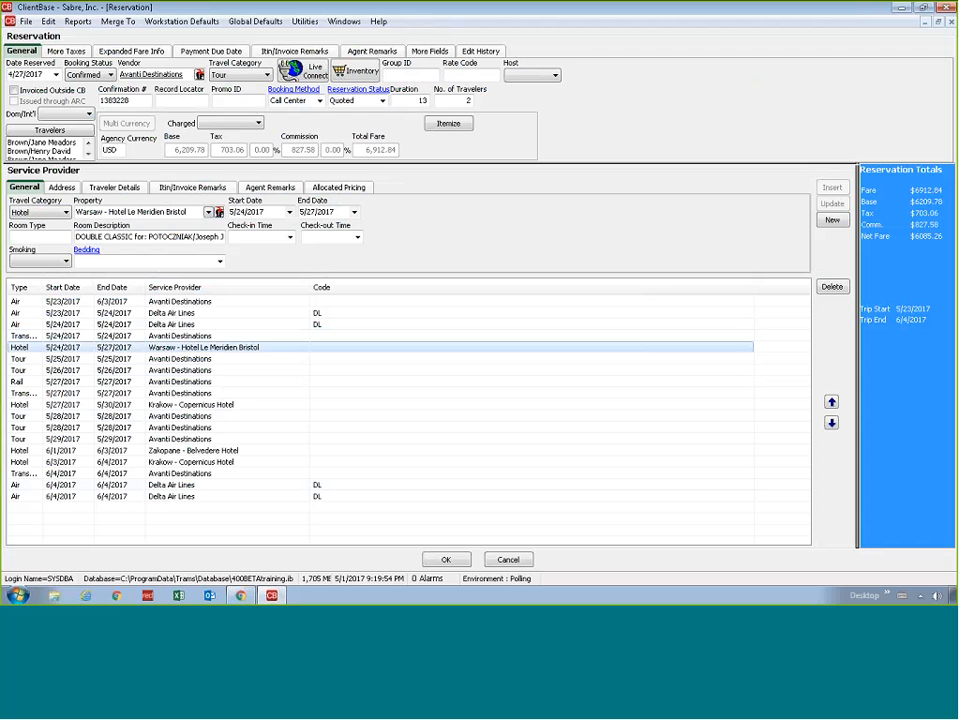
# In the reservation's itemization, assign the Tour Package item to the first listed traveler with a base of 6,104.50
pyautogui.click(446, 124)
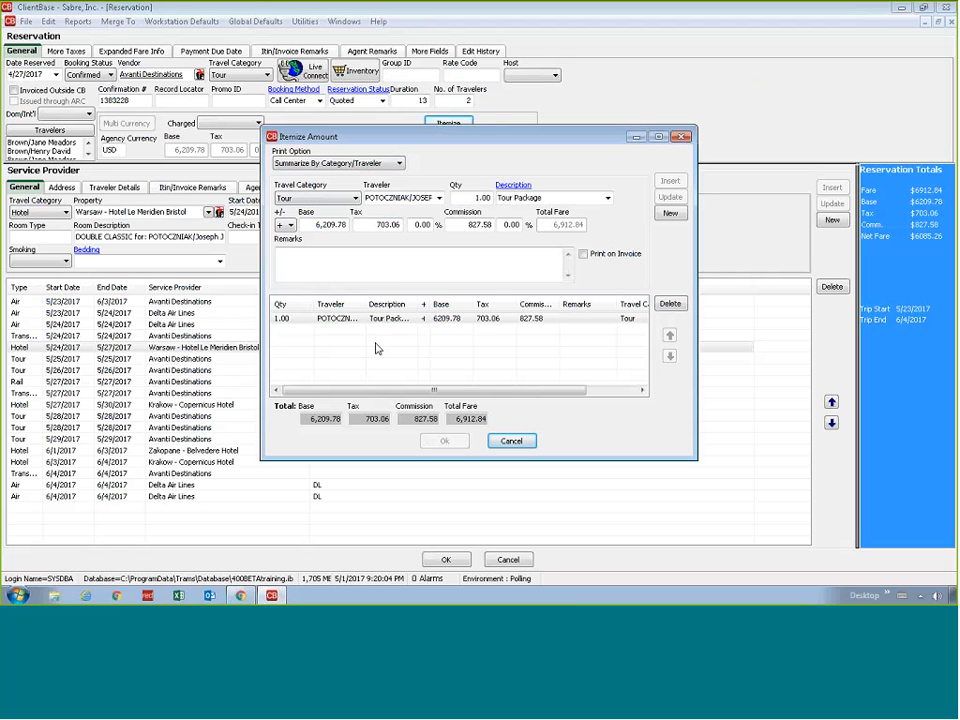
pyautogui.click(438, 199)
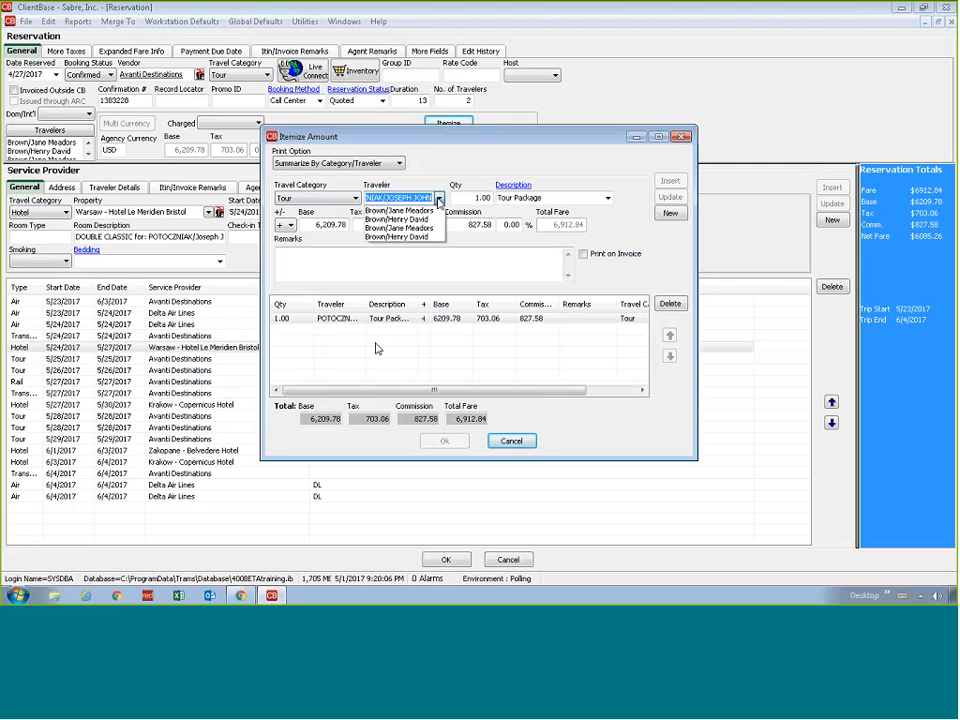
pyautogui.click(400, 207)
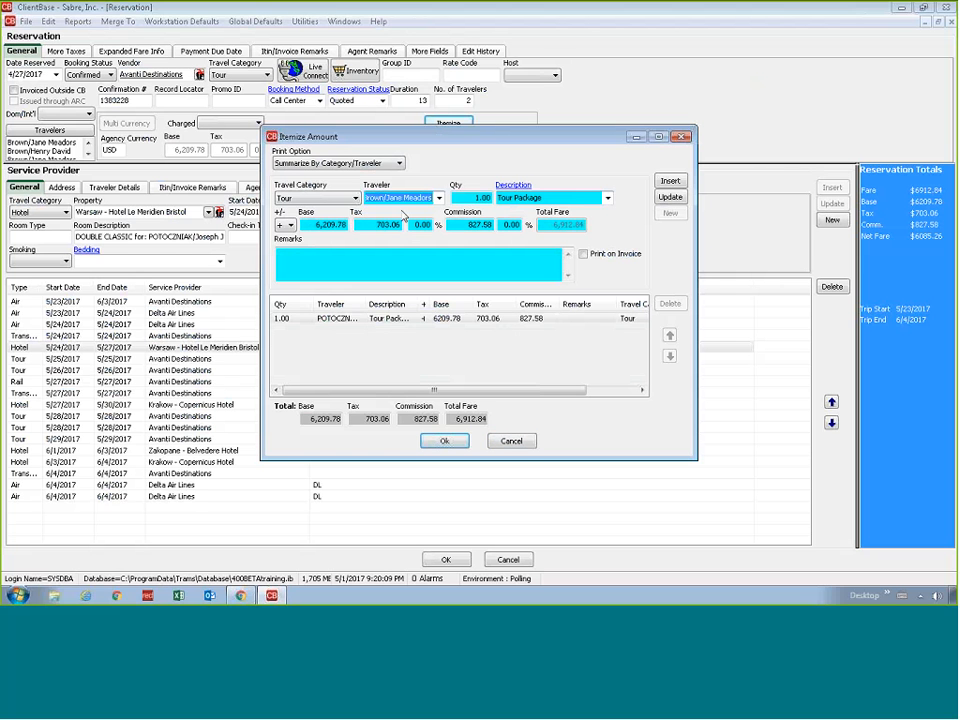
pyautogui.press('Tab')
pyautogui.write('6,10')
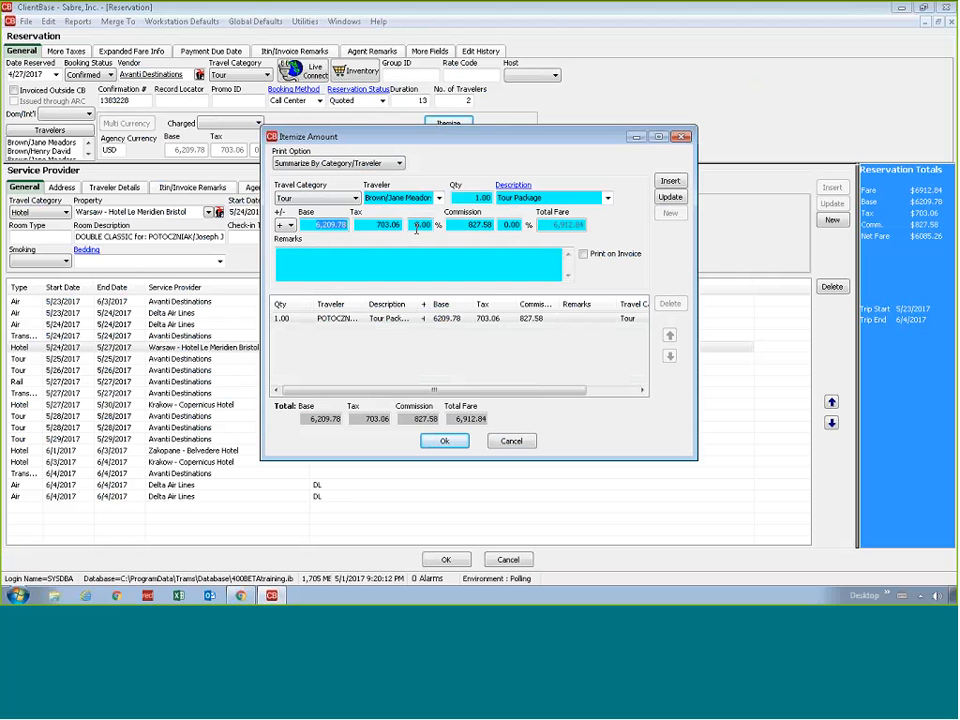
pyautogui.write('4.5')
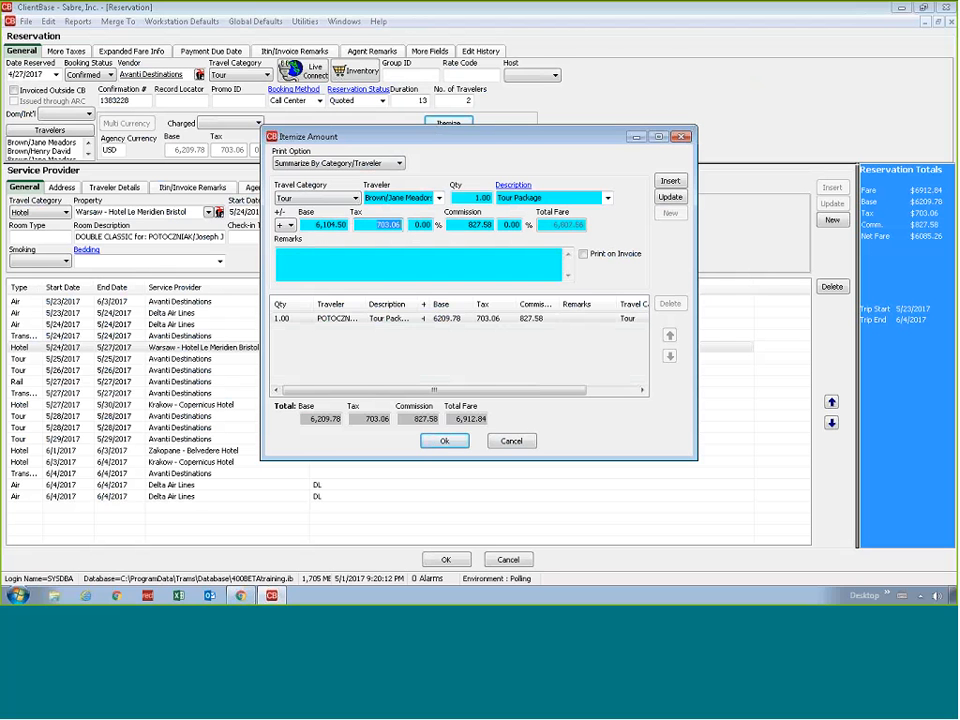
# Set the Tour Package item's tax to 350 and commission to 412, and update the item
pyautogui.press('Tab')
pyautogui.write('350')
pyautogui.press('Tab')
pyautogui.write('412')
pyautogui.click(421, 225)
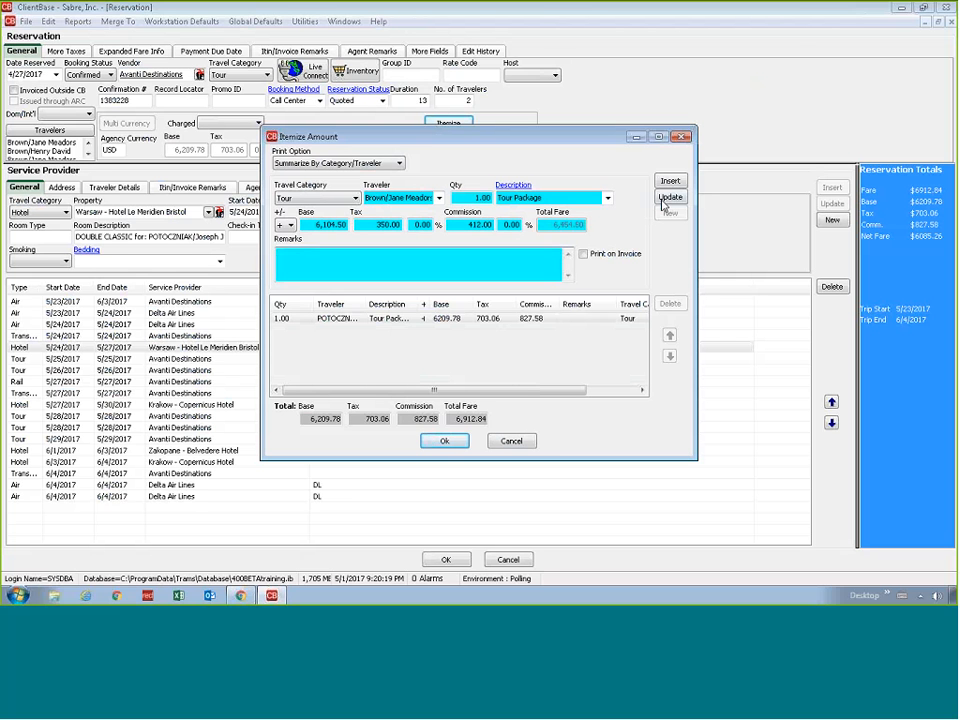
pyautogui.click(669, 197)
# Insert the same Tour Package item for the second listed traveler
pyautogui.click(438, 198)
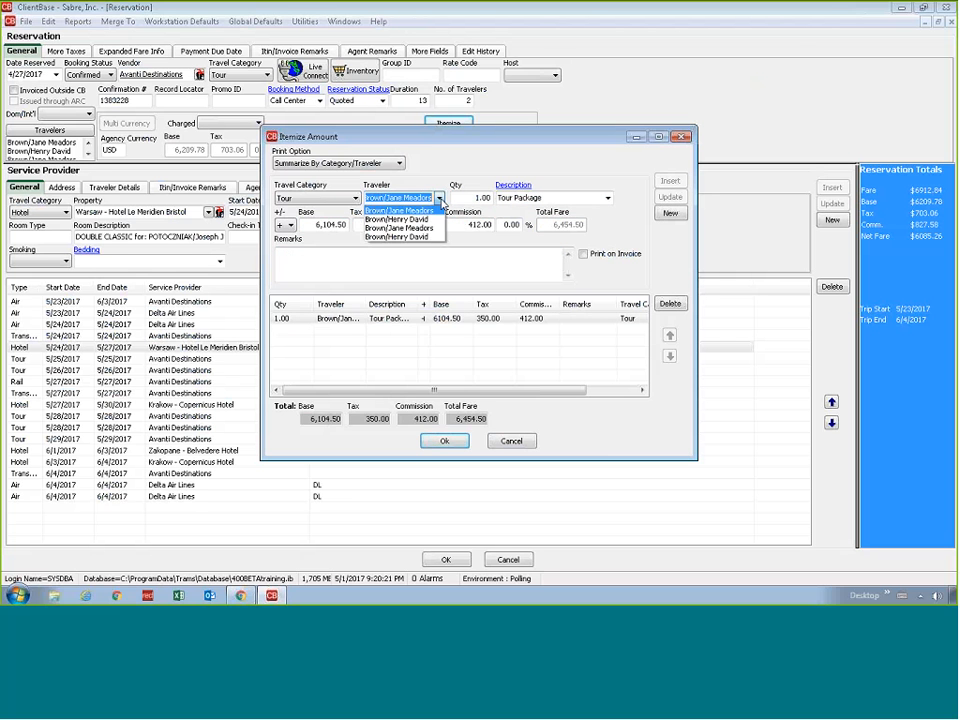
pyautogui.click(394, 219)
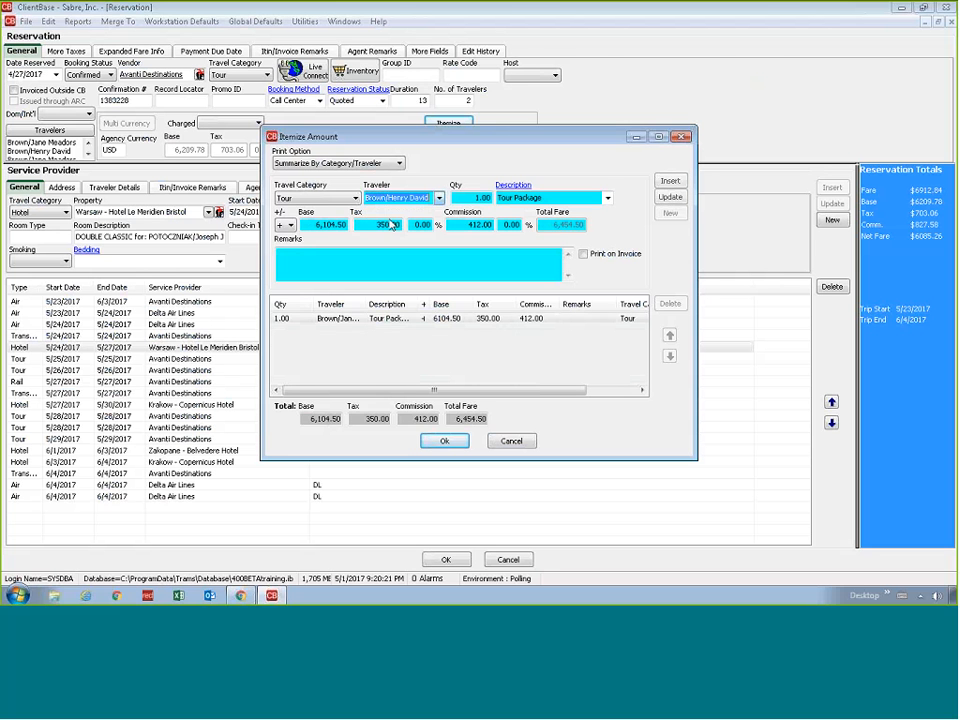
pyautogui.click(665, 181)
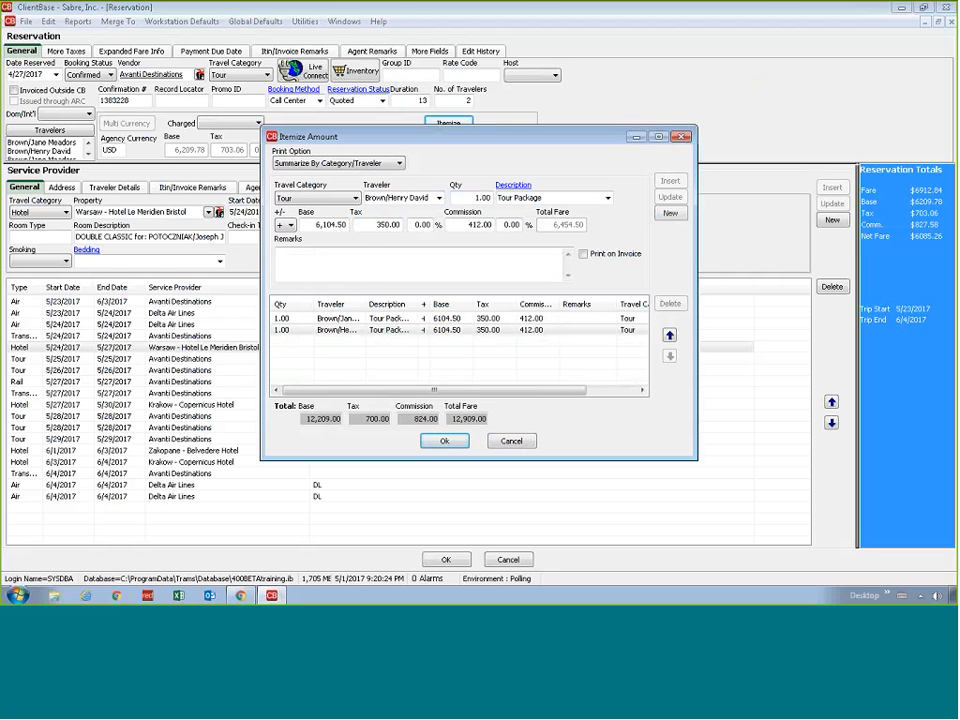
# Insert an Air item for the second traveler with a base of 1,200, tax of 100 and 5% commission
pyautogui.click(354, 198)
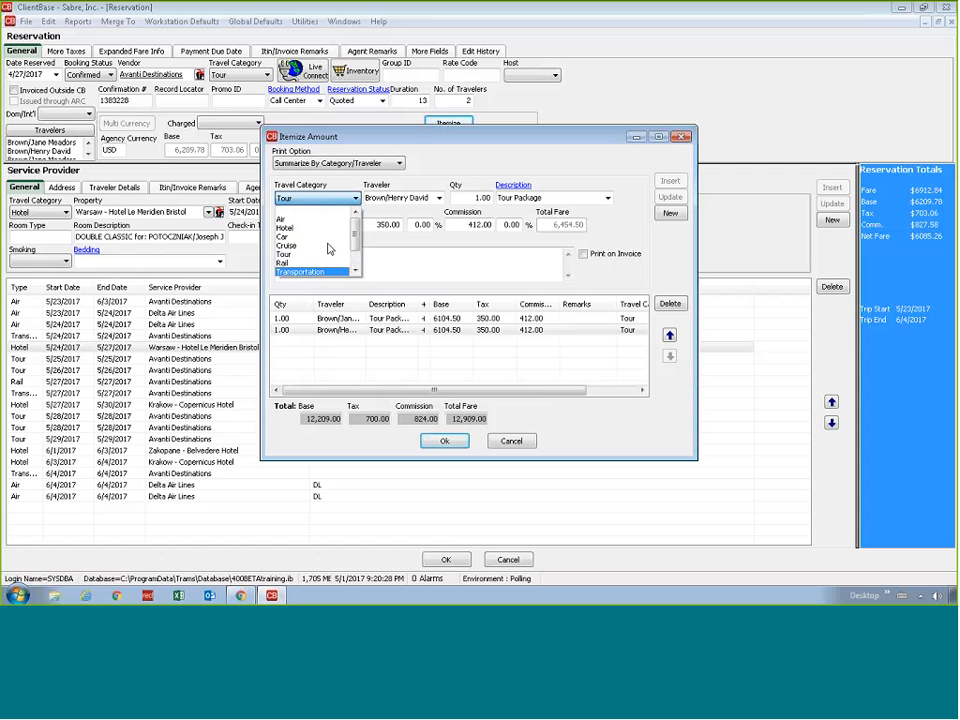
pyautogui.click(320, 219)
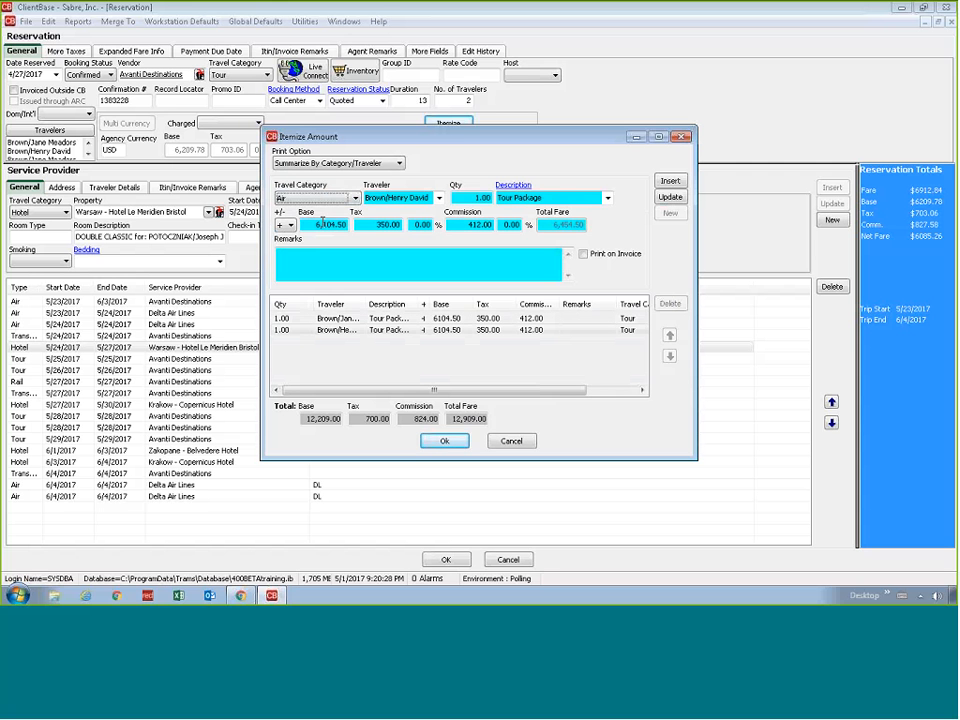
pyautogui.click(322, 222)
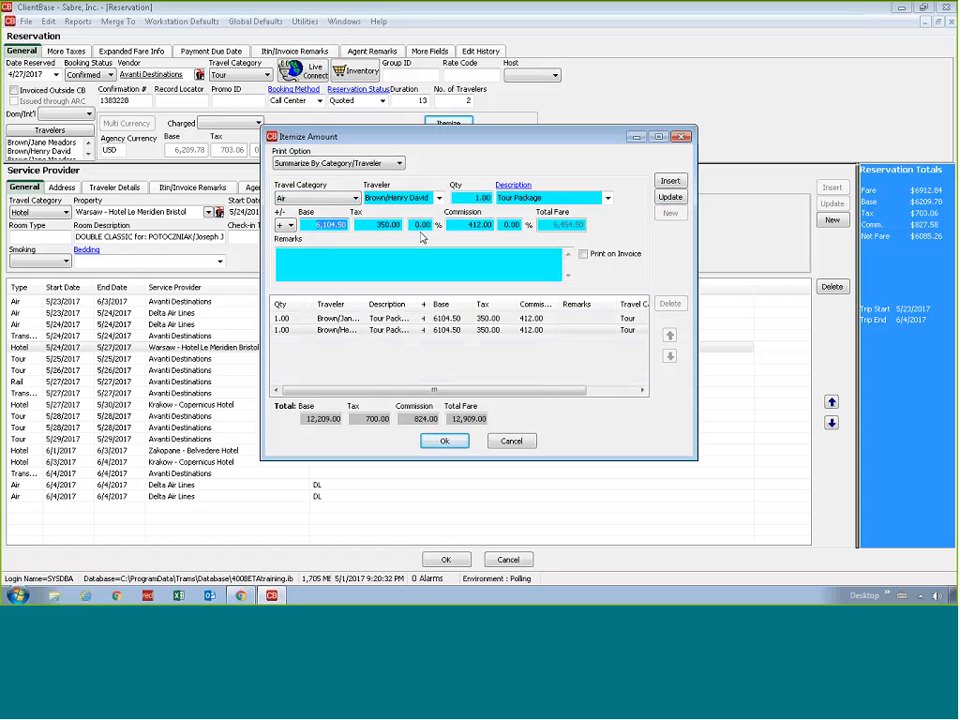
pyautogui.write('1200')
pyautogui.press('Tab')
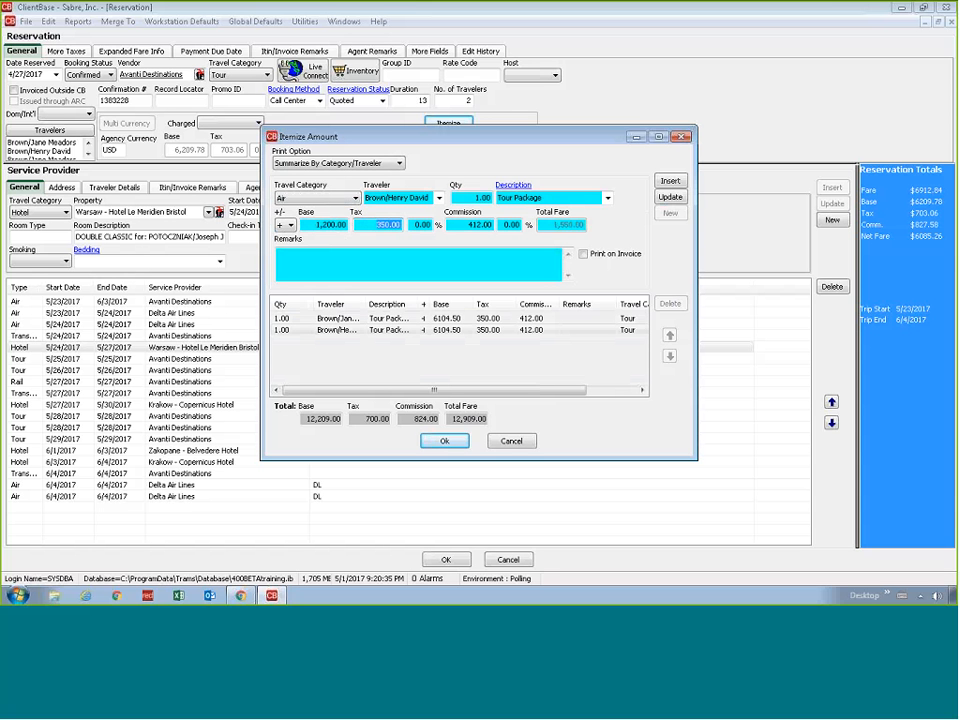
pyautogui.write('100')
pyautogui.press('Tab')
pyautogui.write('5')
pyautogui.press('Tab')
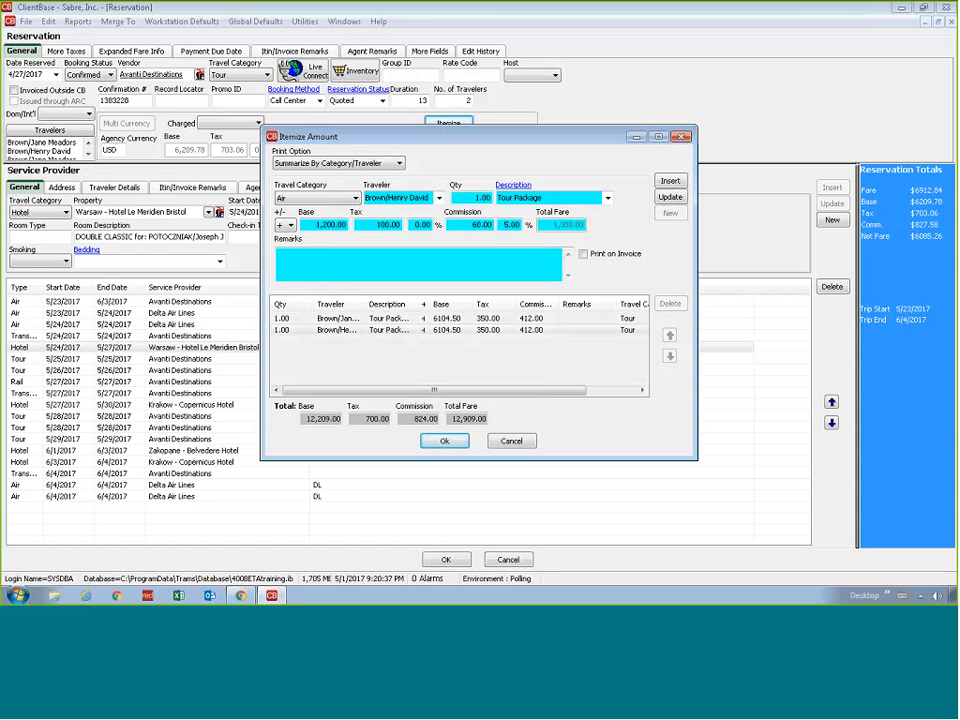
pyautogui.click(670, 181)
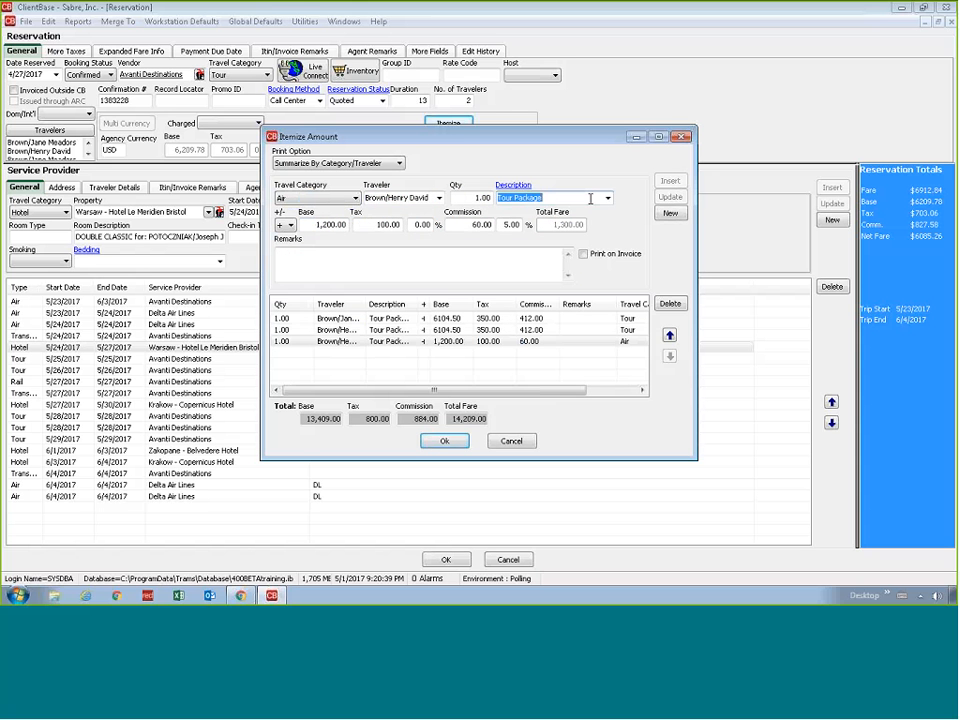
# Change the Air item's description to Flights and update the item
pyautogui.write('Fligh')
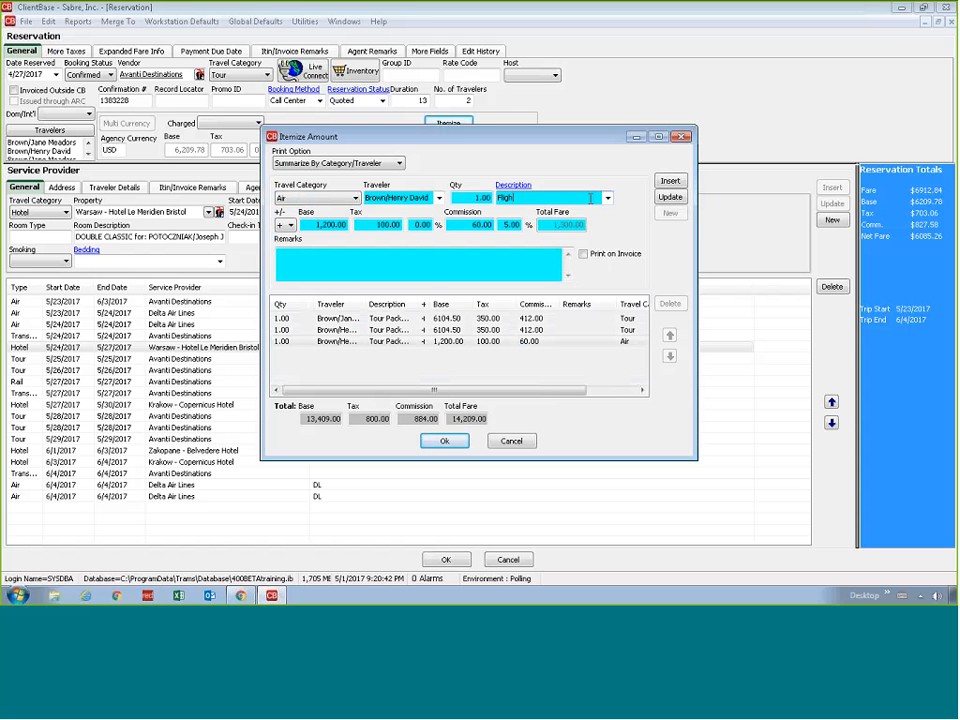
pyautogui.write('ts')
pyautogui.click(670, 197)
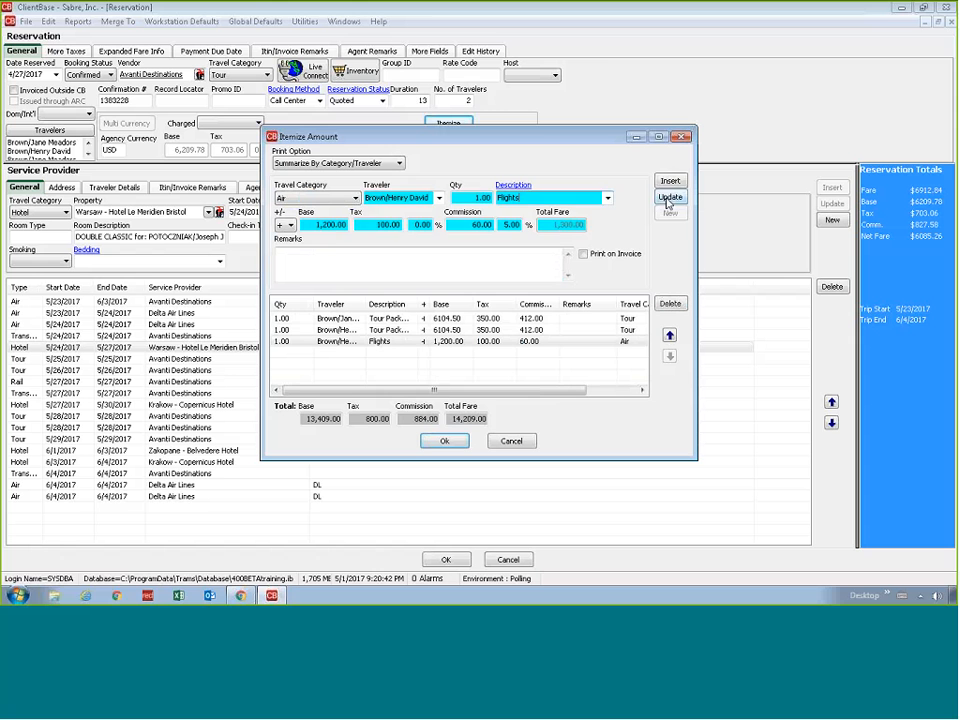
# Insert the same Flights item for the first listed traveler
pyautogui.click(438, 198)
pyautogui.click(398, 221)
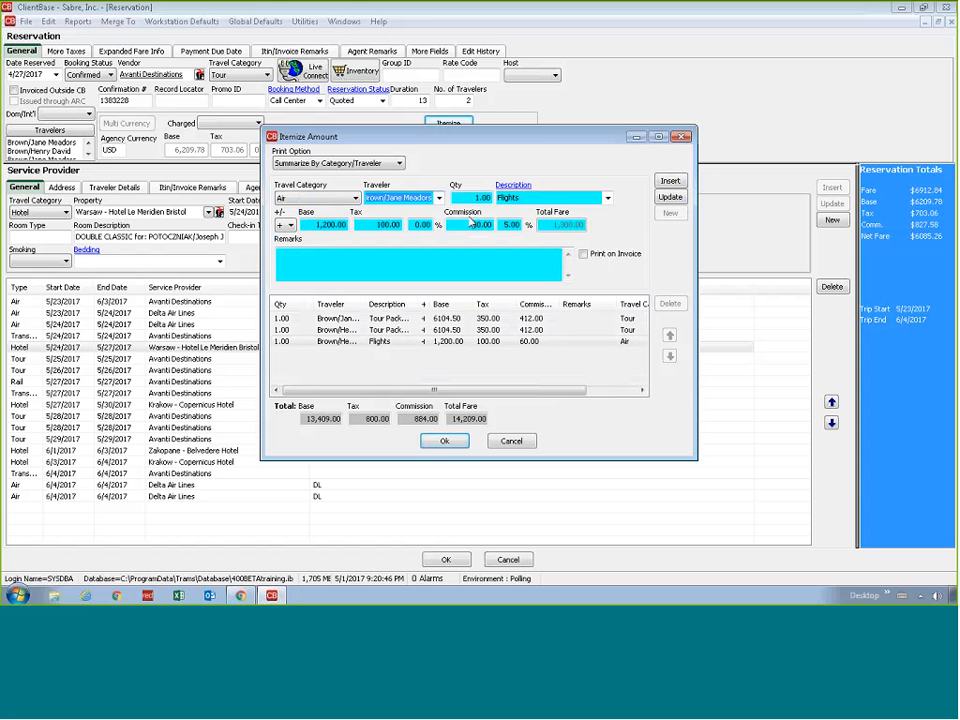
pyautogui.click(669, 181)
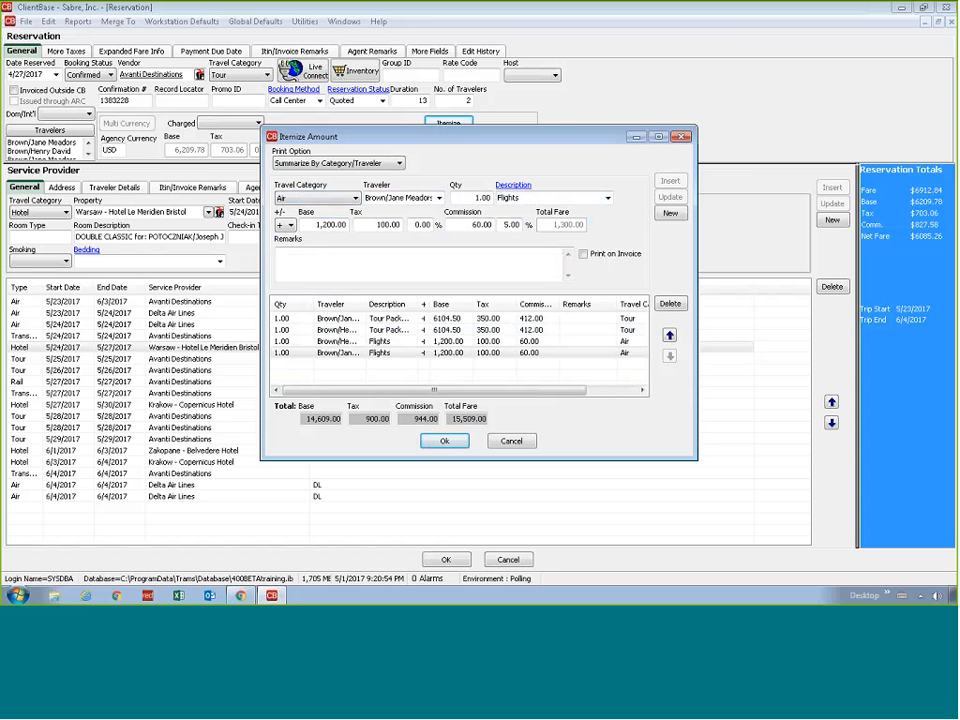
# Review the itemized Tour and Air entries, accept them, and save the reservation and its trip record
pyautogui.click(302, 341)
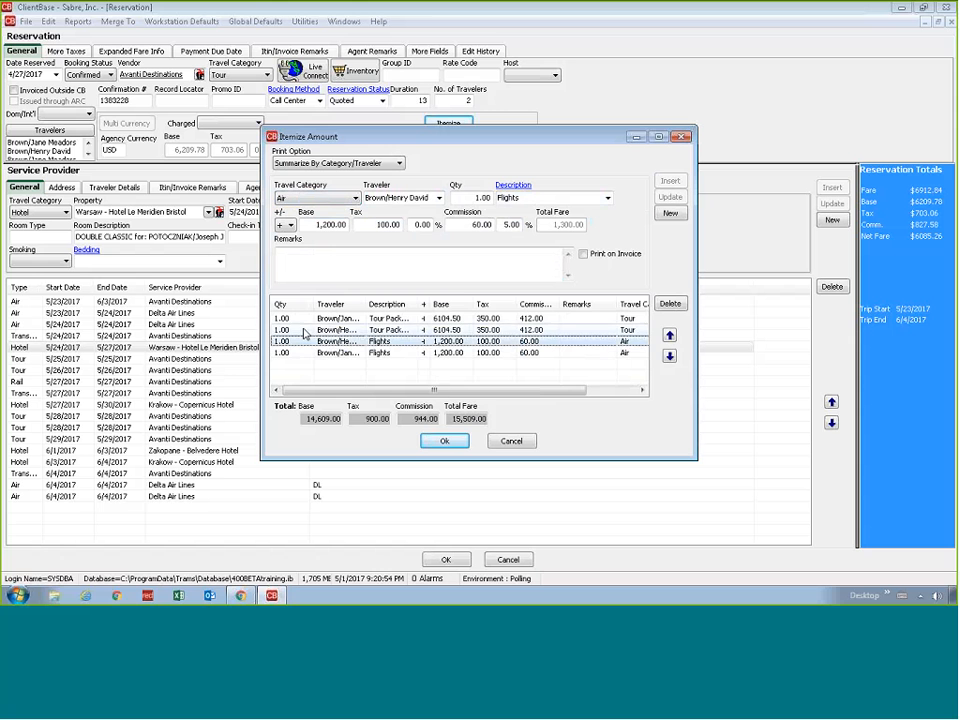
pyautogui.click(308, 329)
pyautogui.click(305, 319)
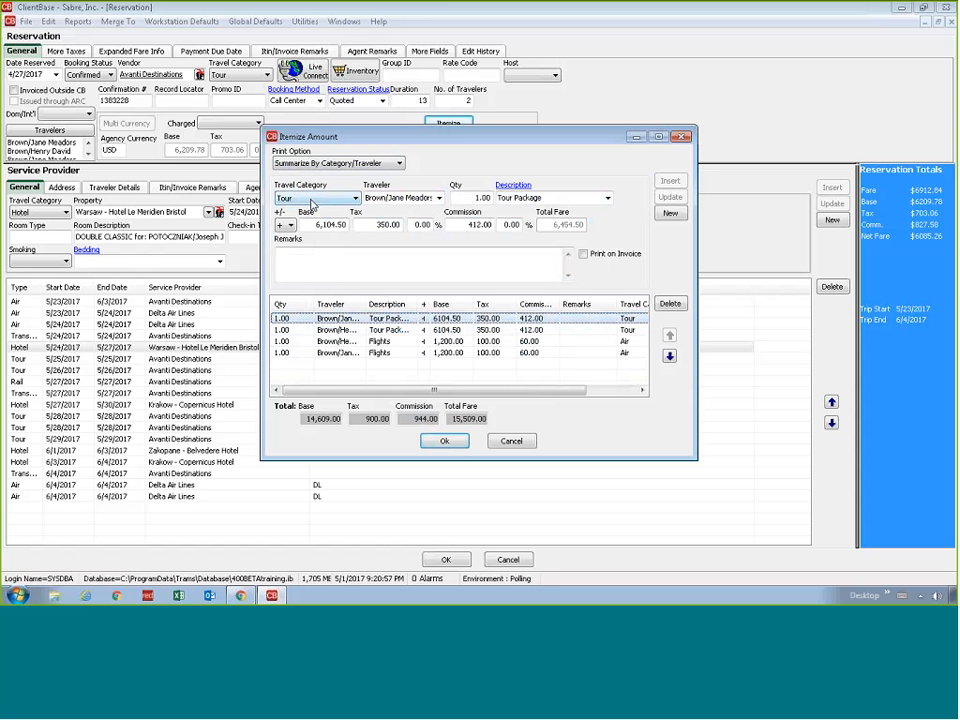
pyautogui.click(376, 353)
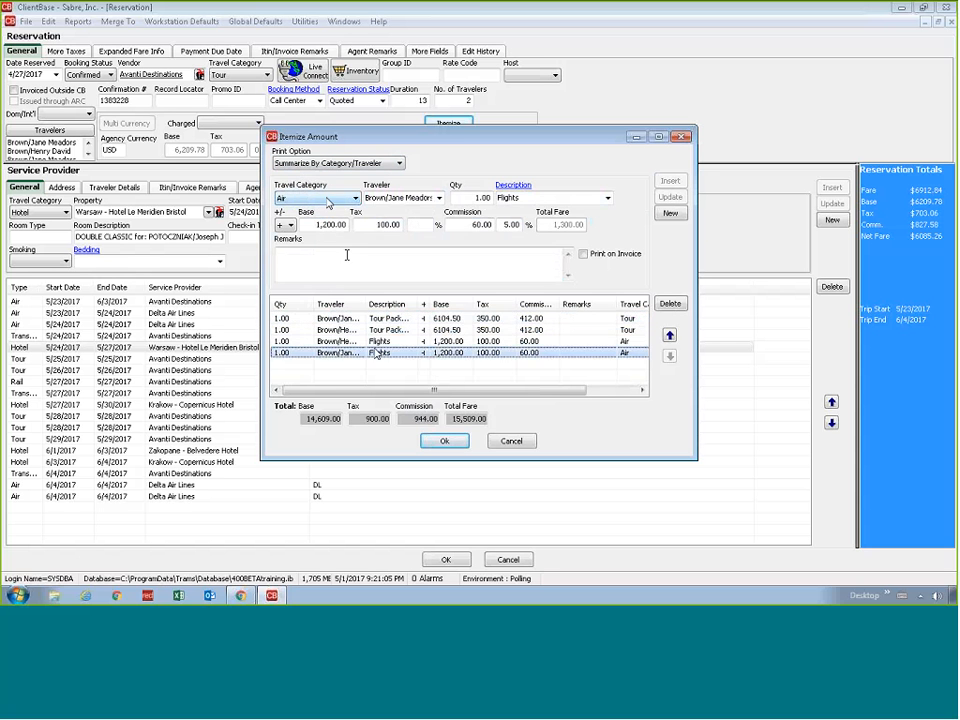
pyautogui.click(446, 441)
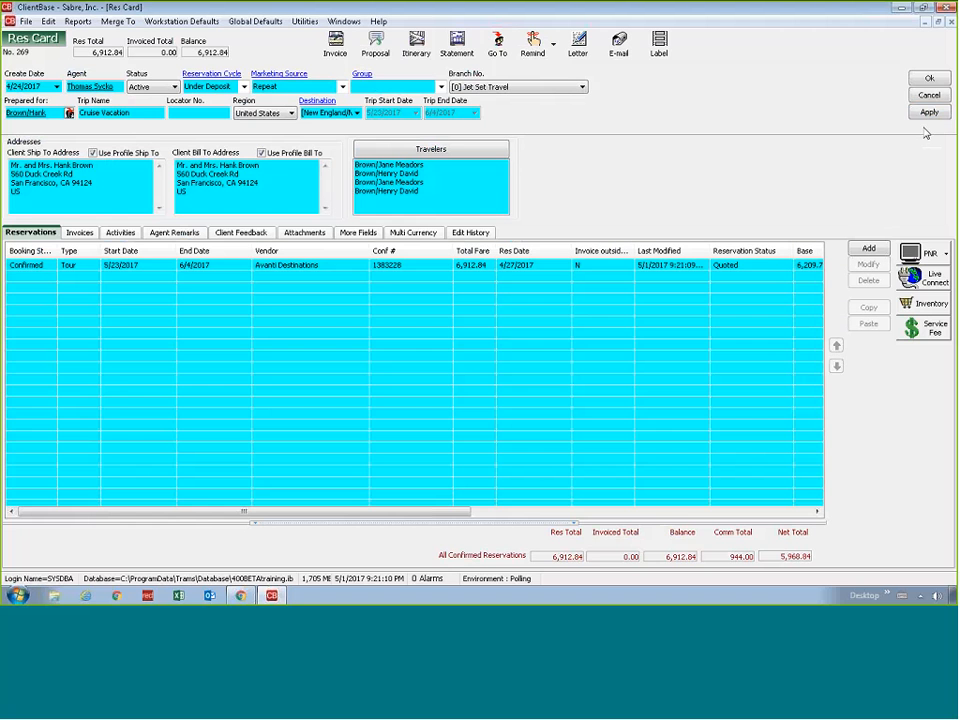
pyautogui.click(928, 114)
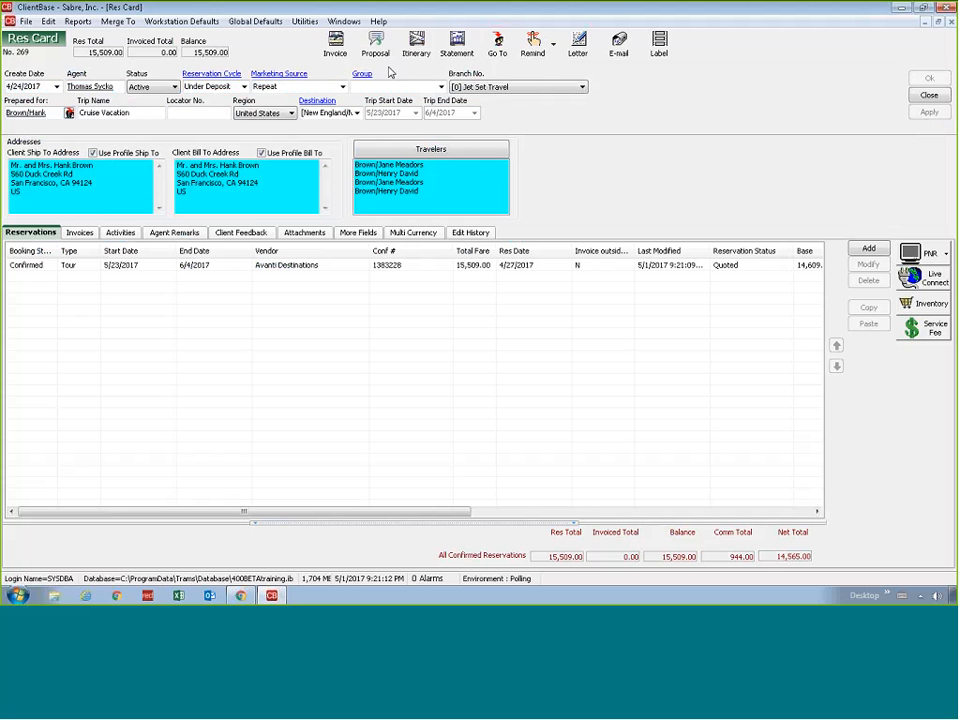
# Preview the trip proposal in Client Quote Invoice Style and check the Amount Details summarized by category and traveler
pyautogui.click(376, 45)
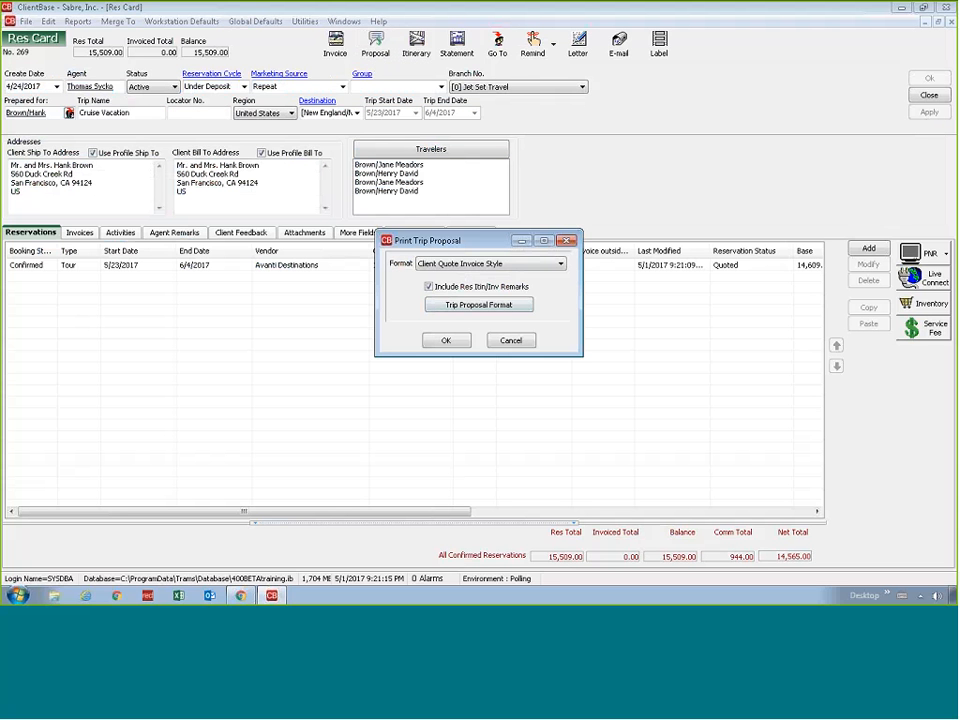
pyautogui.click(442, 340)
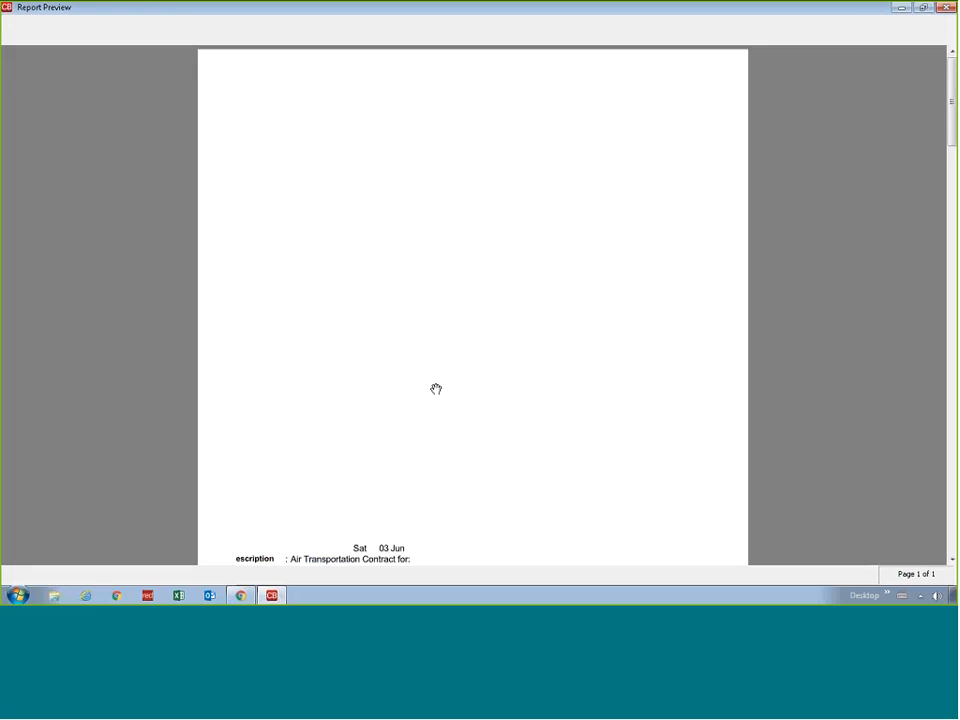
pyautogui.scroll(-3, 380, 330)
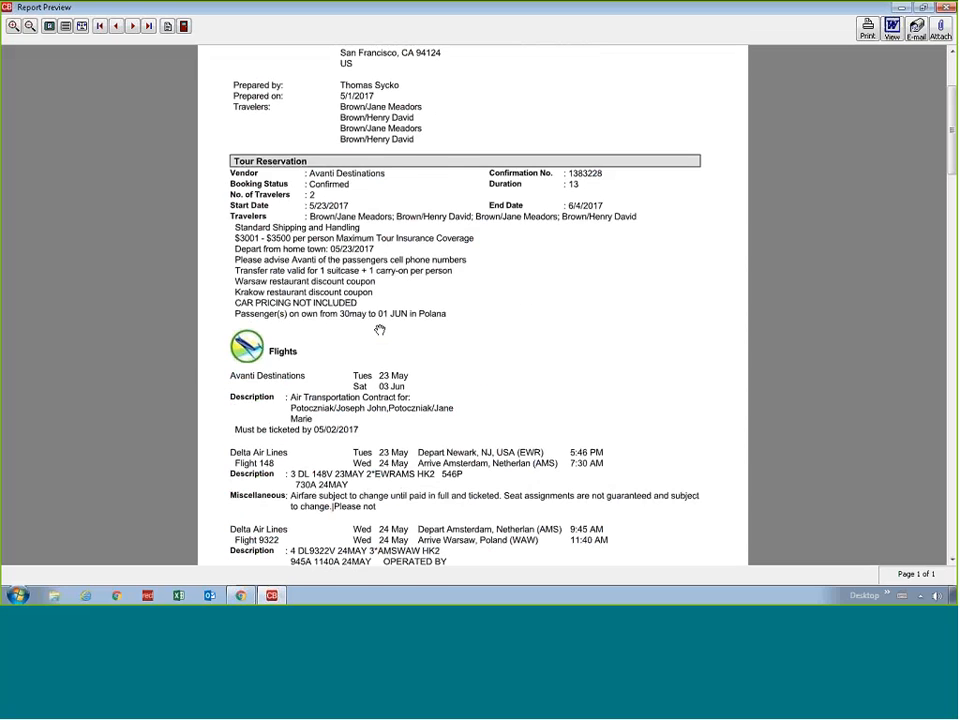
pyautogui.scroll(-9, 380, 330)
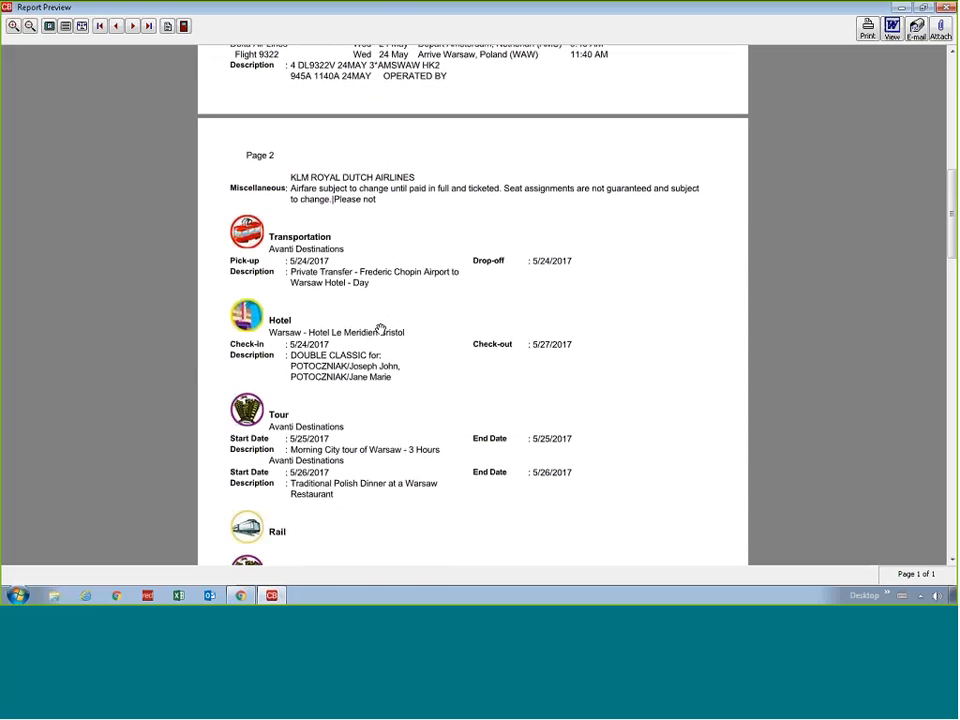
pyautogui.scroll(-10, 380, 329)
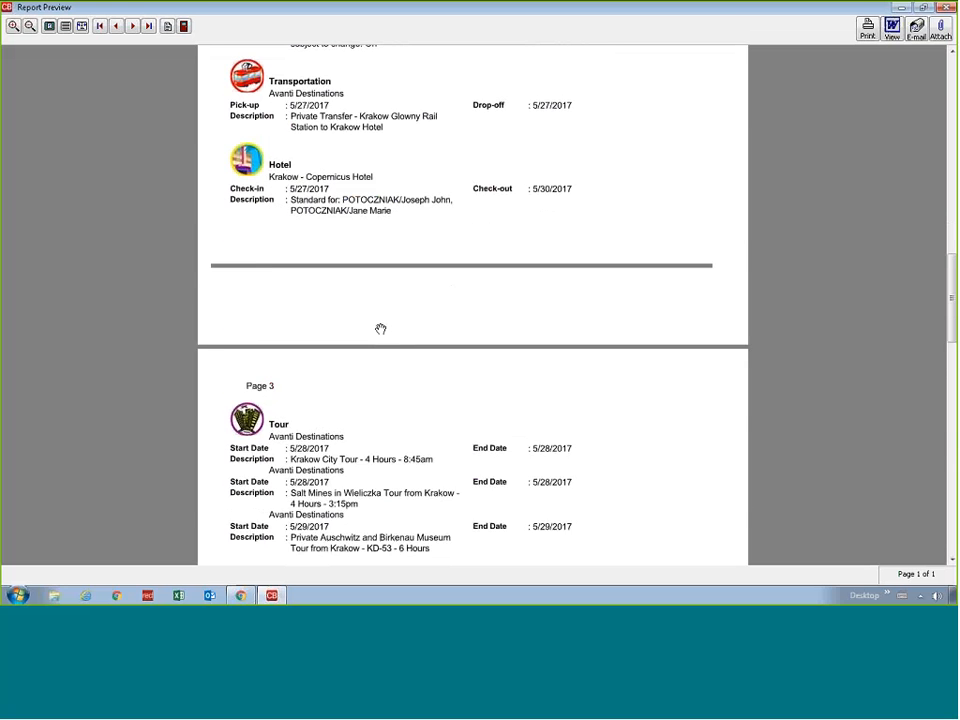
pyautogui.scroll(-12, 380, 329)
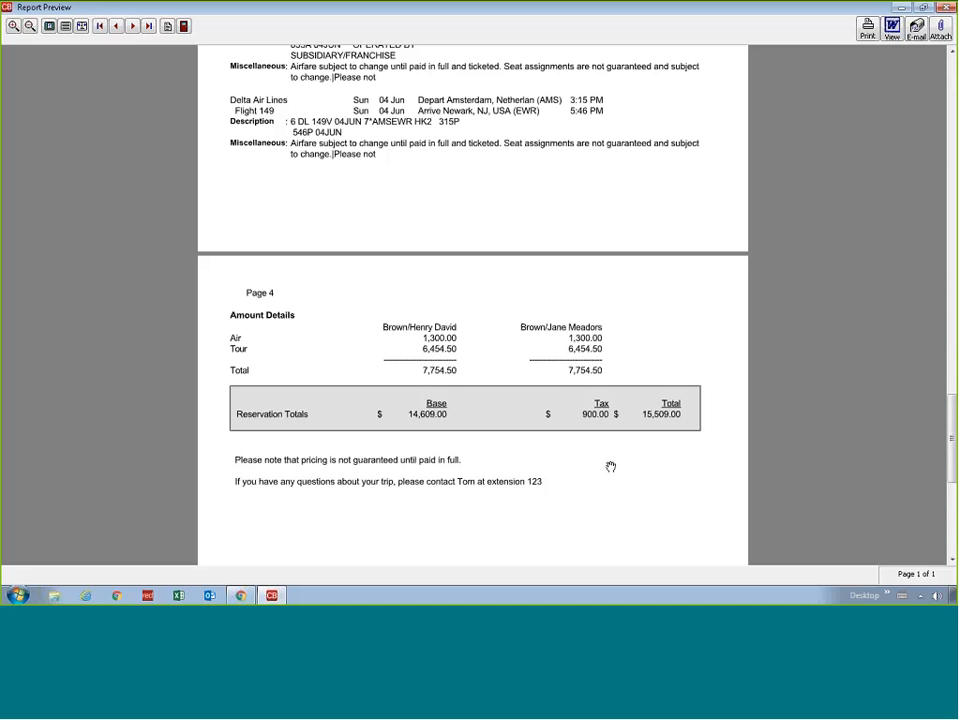
pyautogui.click(184, 27)
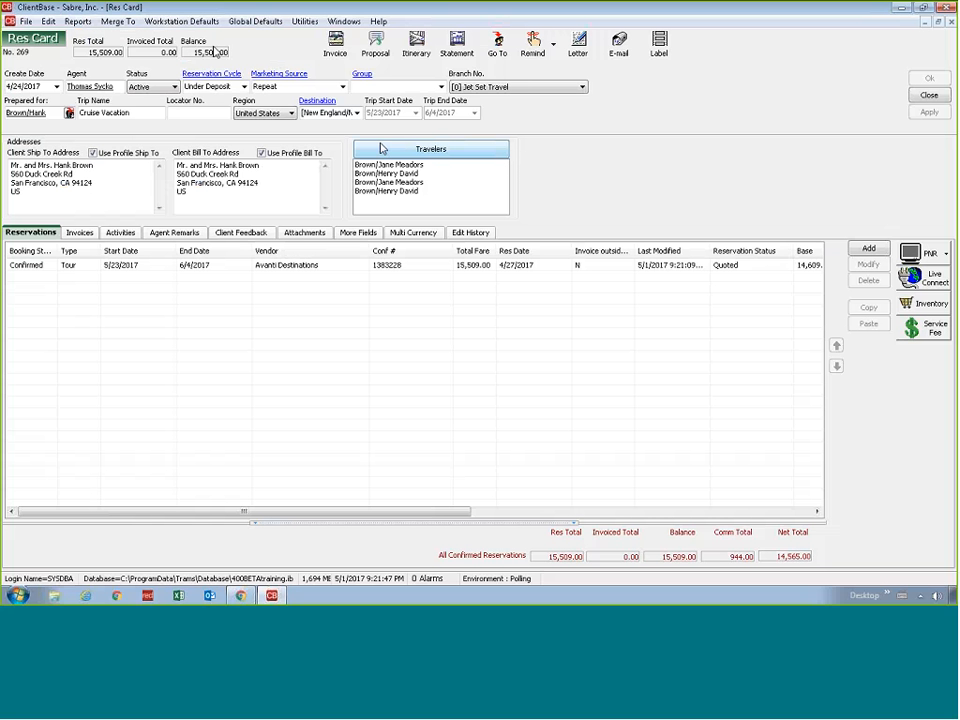
# Reopen the Avanti Destinations tour reservation and its itemized amounts
pyautogui.click(126, 267)
pyautogui.doubleClick(126, 267)
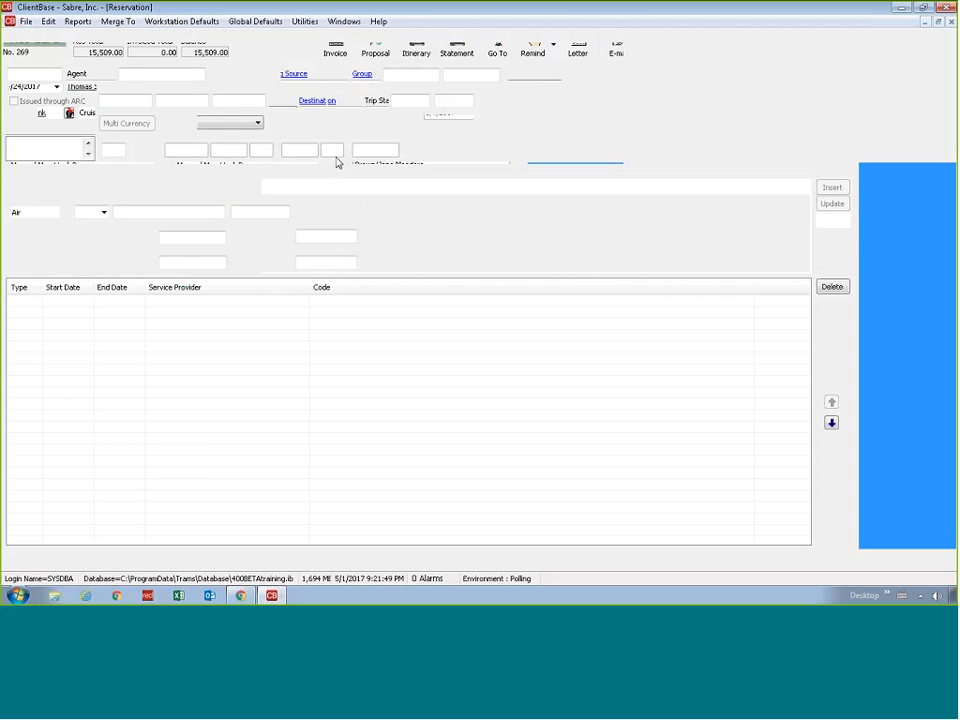
pyautogui.click(448, 123)
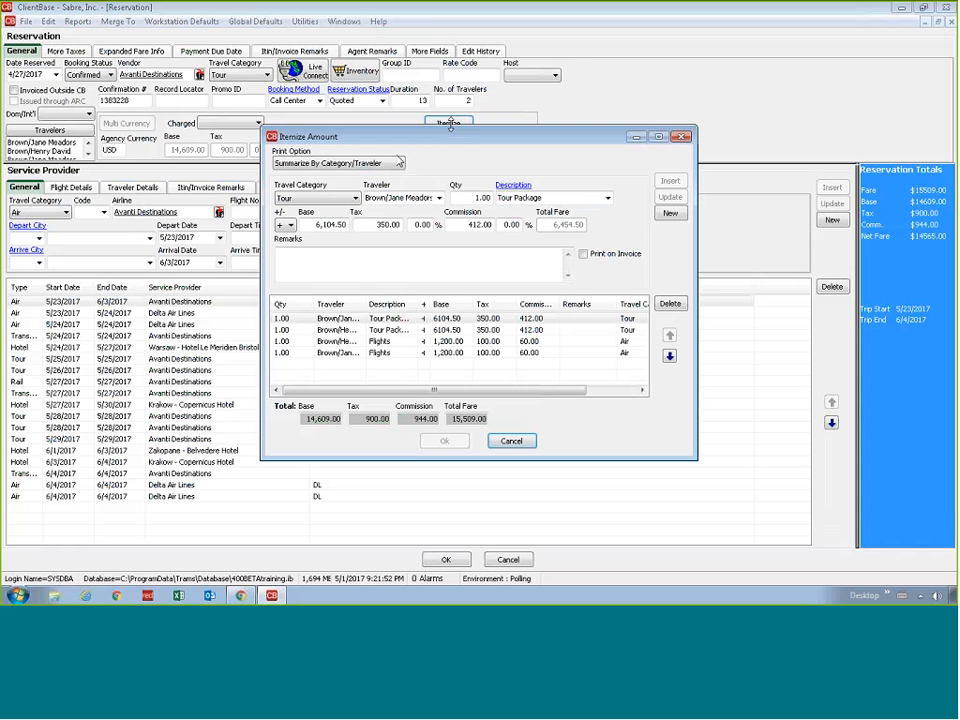
# Try the Summarize By Traveler and Summarize By Description/Traveler print options for the itemization
pyautogui.click(398, 163)
pyautogui.click(352, 185)
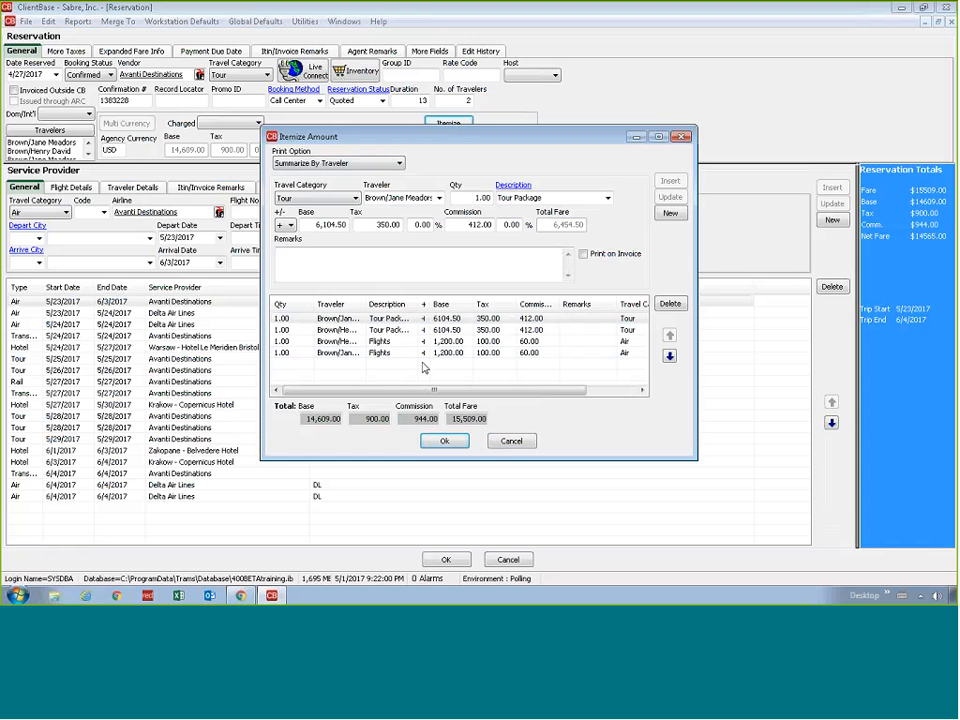
pyautogui.click(351, 164)
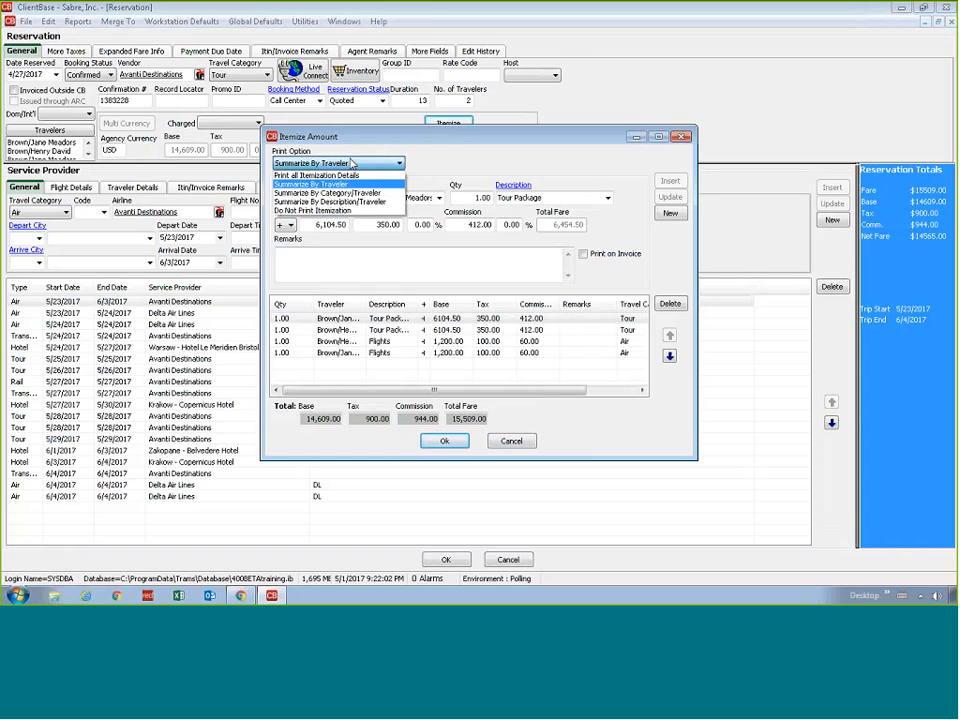
pyautogui.click(352, 203)
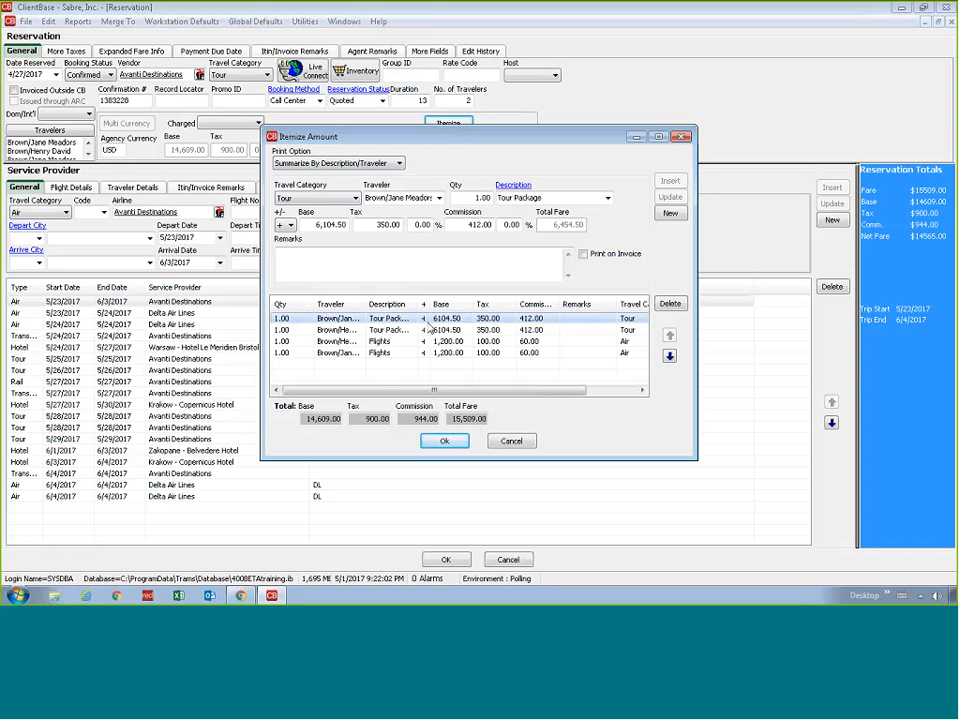
pyautogui.click(297, 200)
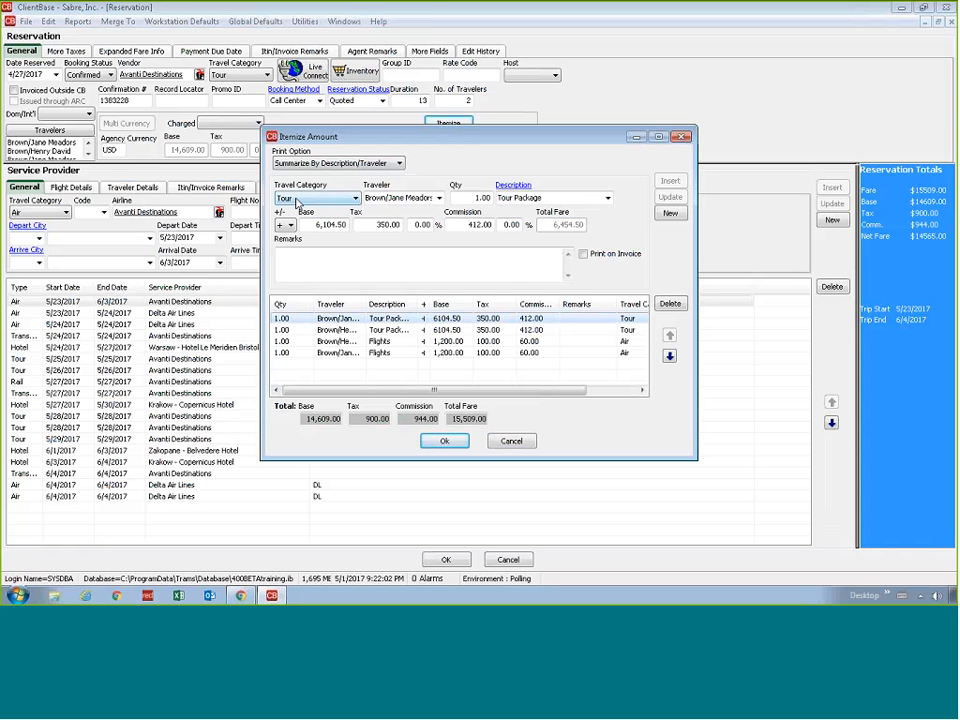
pyautogui.click(508, 268)
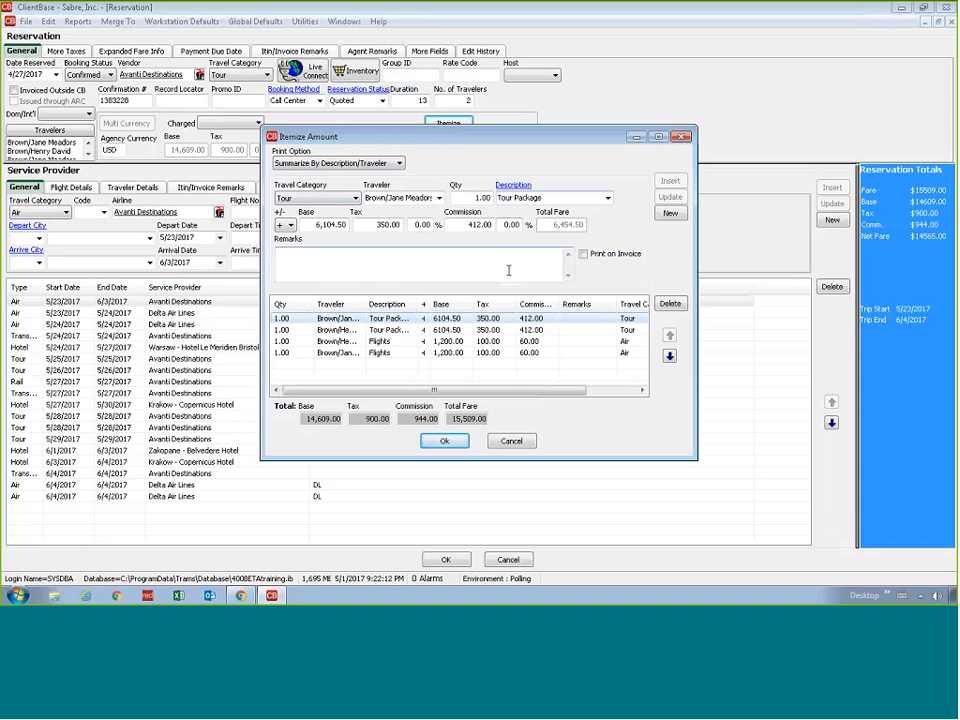
# Set the itemization's print option to Print all Itemization Details and save the reservation
pyautogui.click(372, 164)
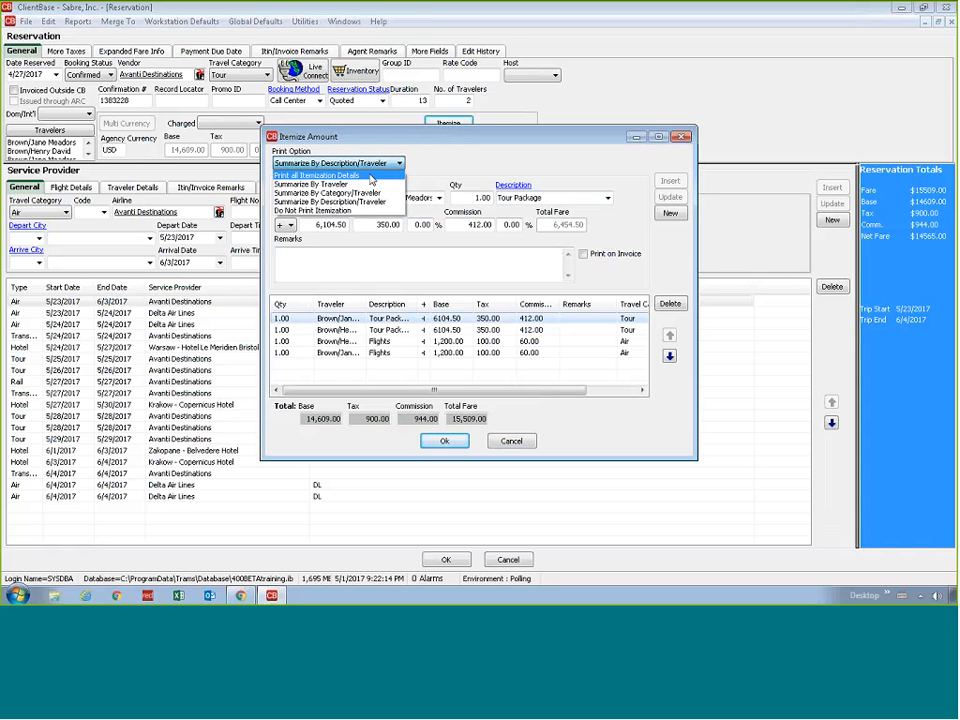
pyautogui.click(371, 176)
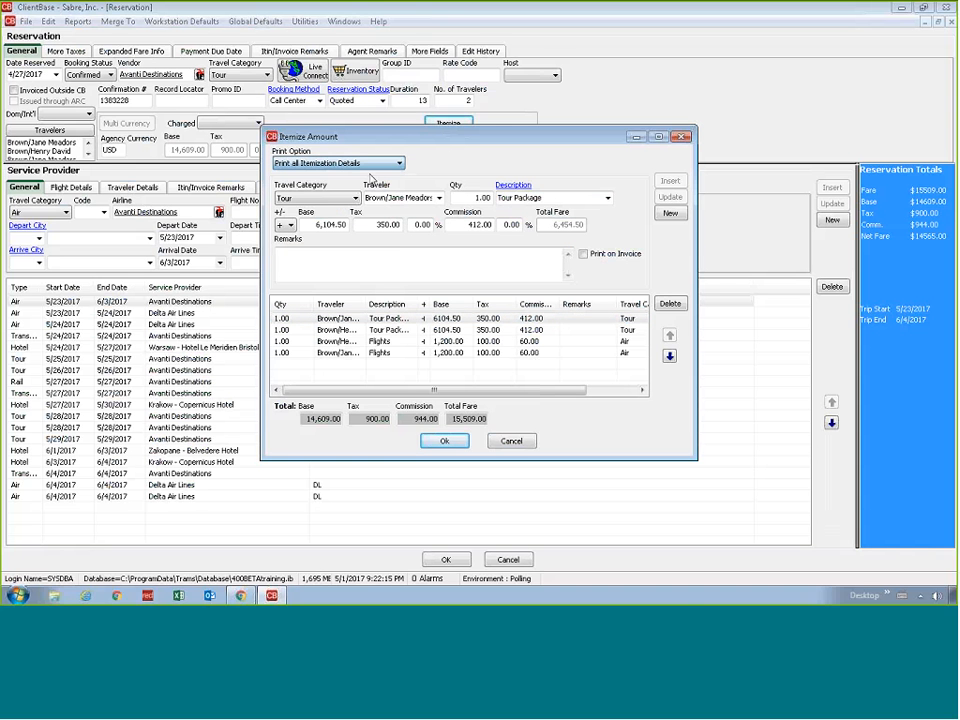
pyautogui.click(445, 440)
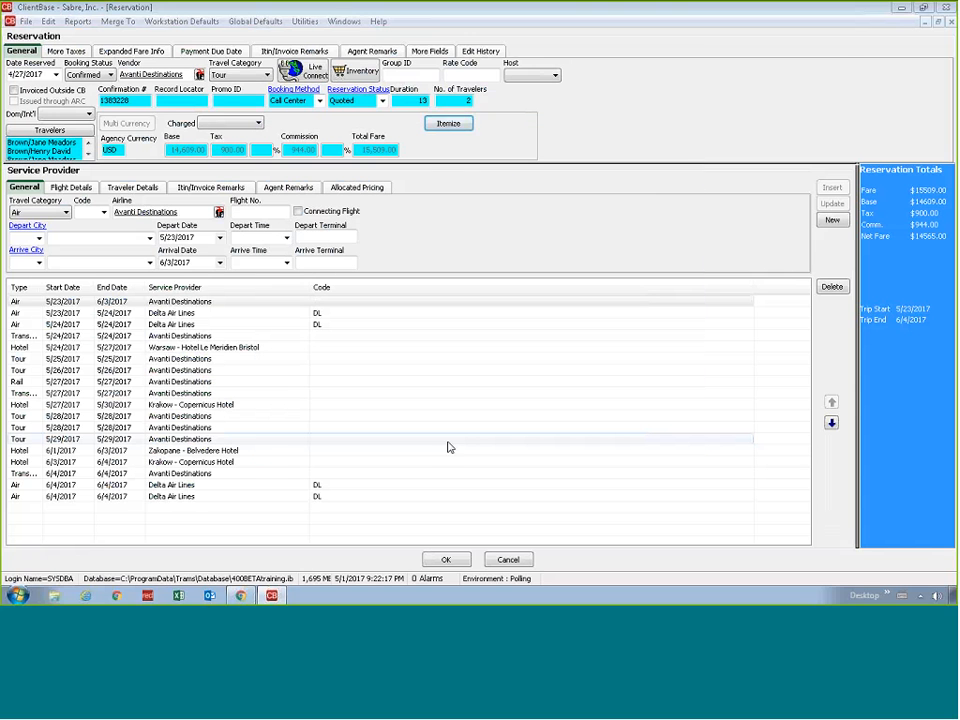
pyautogui.click(461, 562)
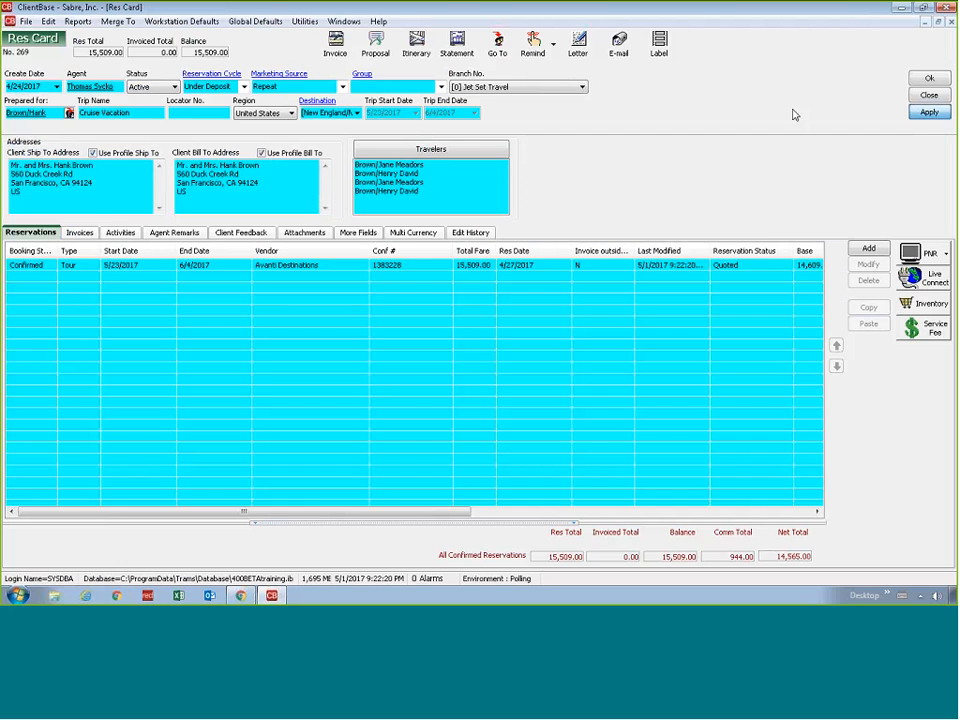
# Preview the Client Quote Invoice Style proposal again and examine the fully itemized Amount Details on the last page
pyautogui.click(376, 45)
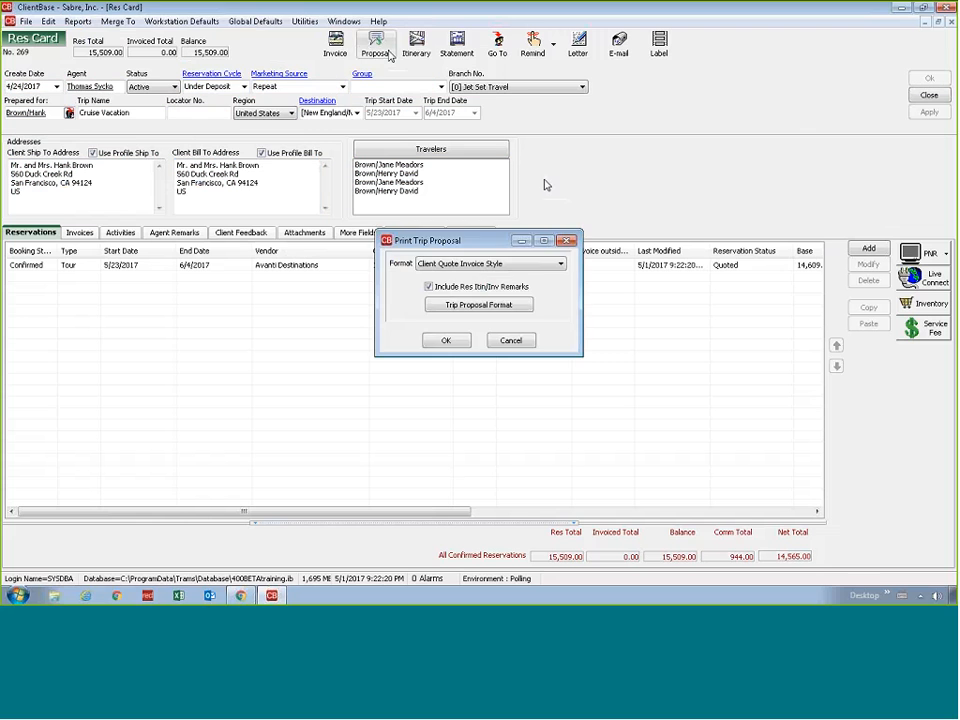
pyautogui.click(446, 341)
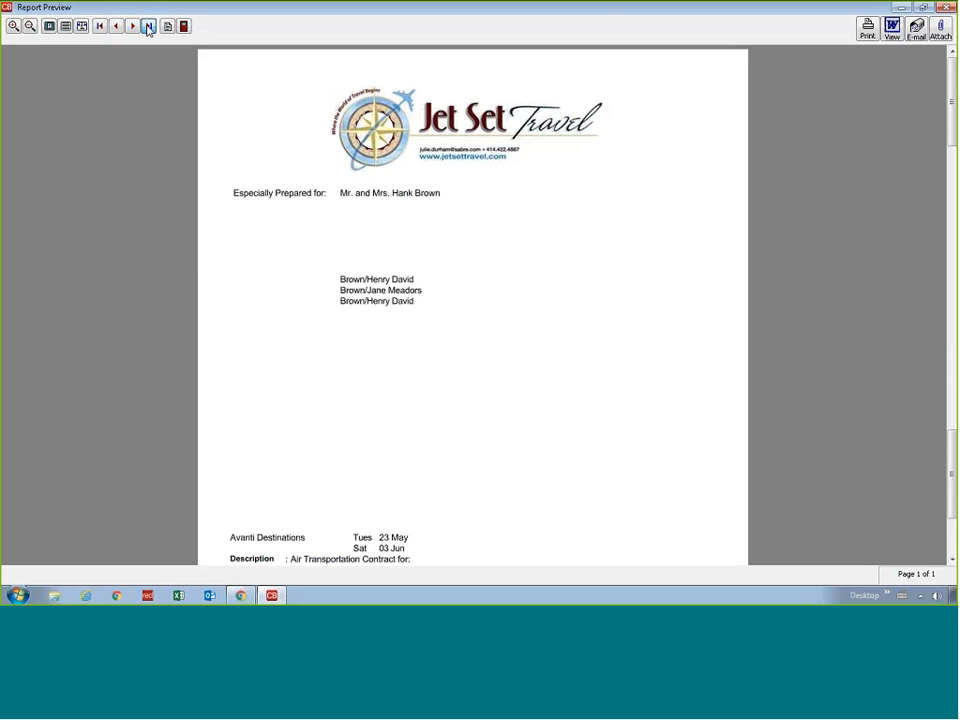
pyautogui.click(148, 27)
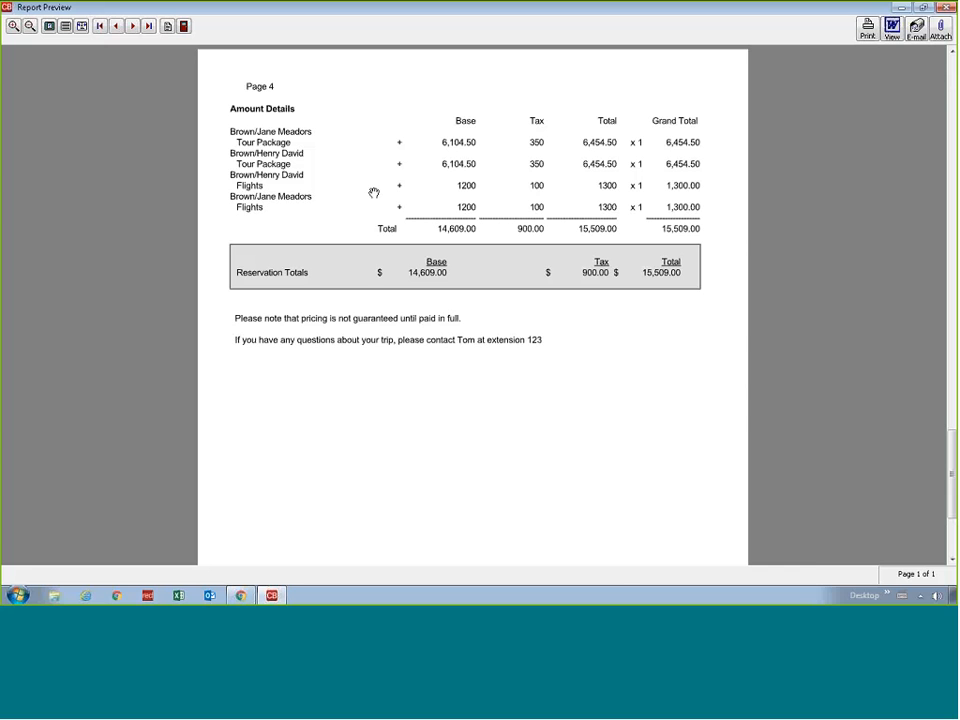
pyautogui.click(183, 27)
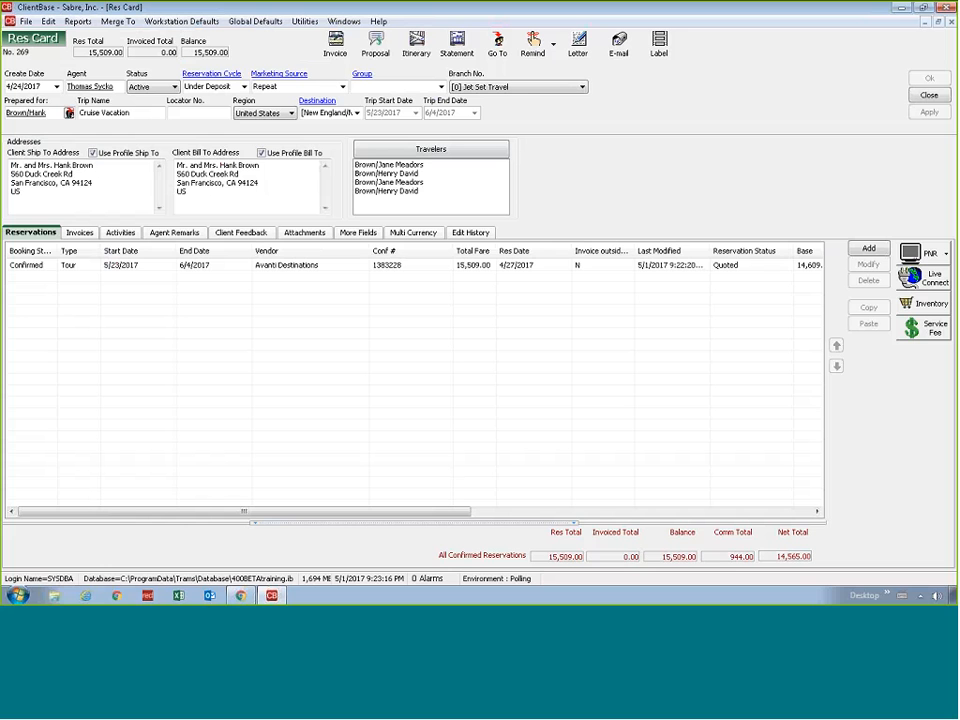
# Change the Avanti reservation's itemization print option to Summarize By Category/Traveler and save the reservation
pyautogui.doubleClick(343, 266)
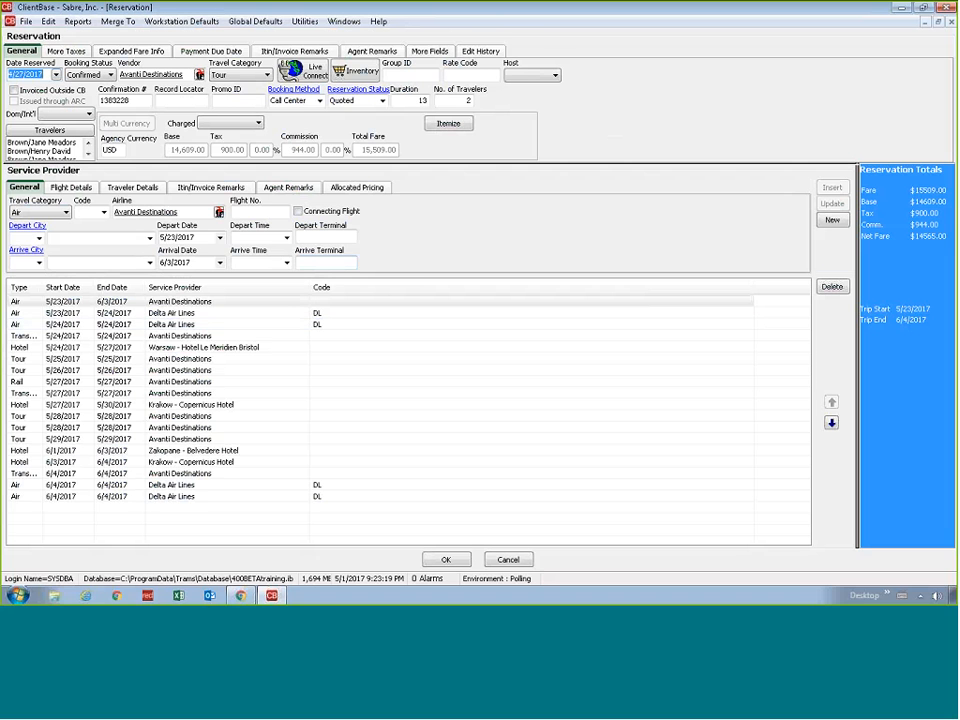
pyautogui.click(448, 123)
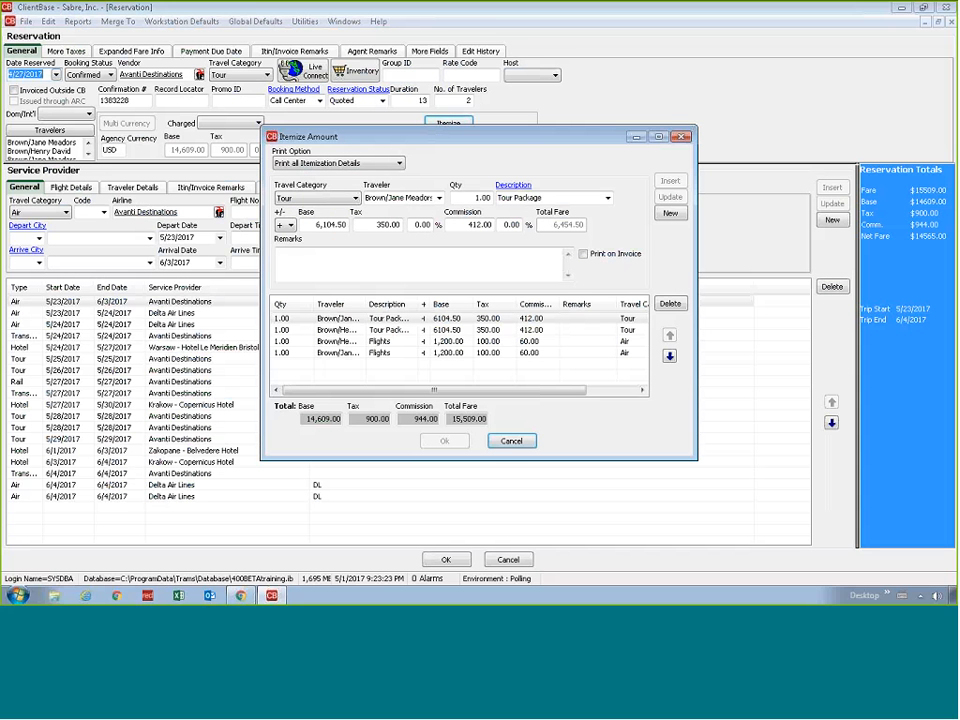
pyautogui.click(386, 164)
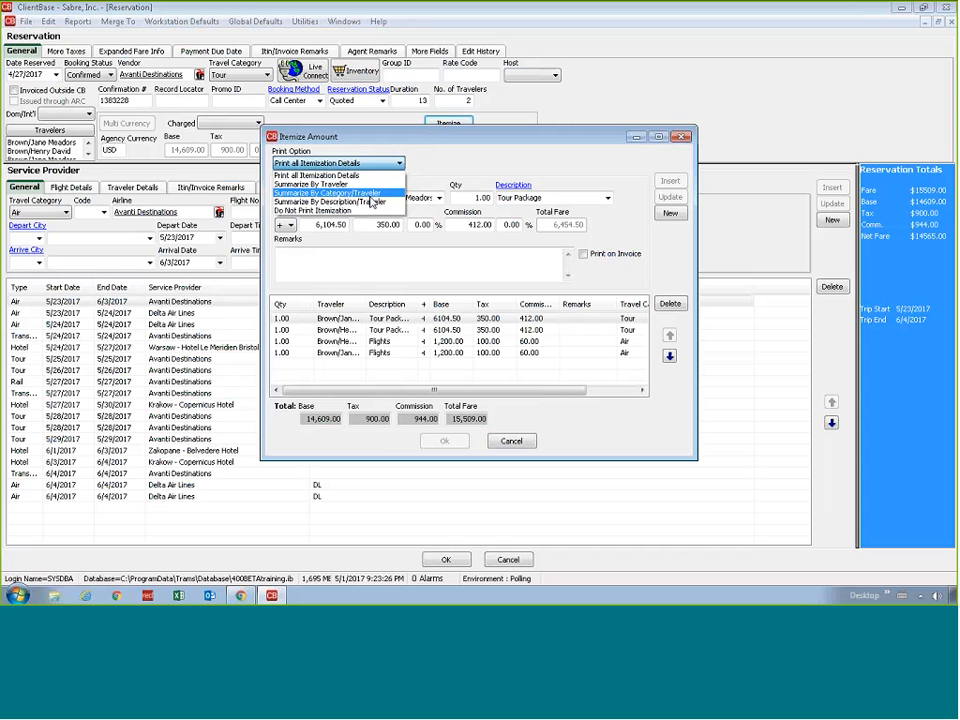
pyautogui.click(371, 201)
pyautogui.click(444, 441)
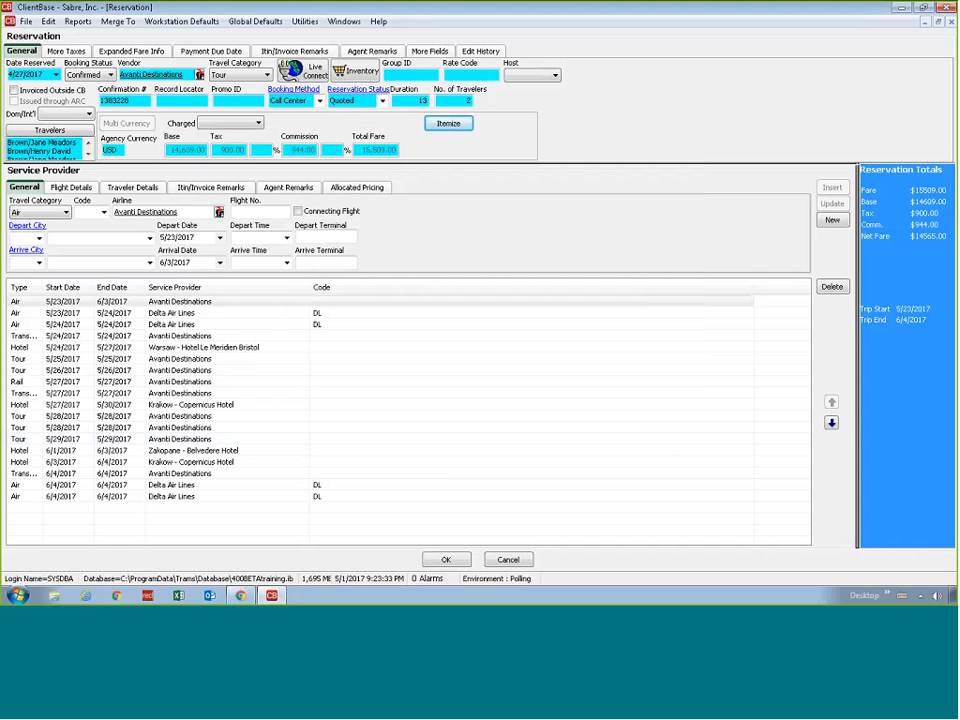
pyautogui.click(446, 559)
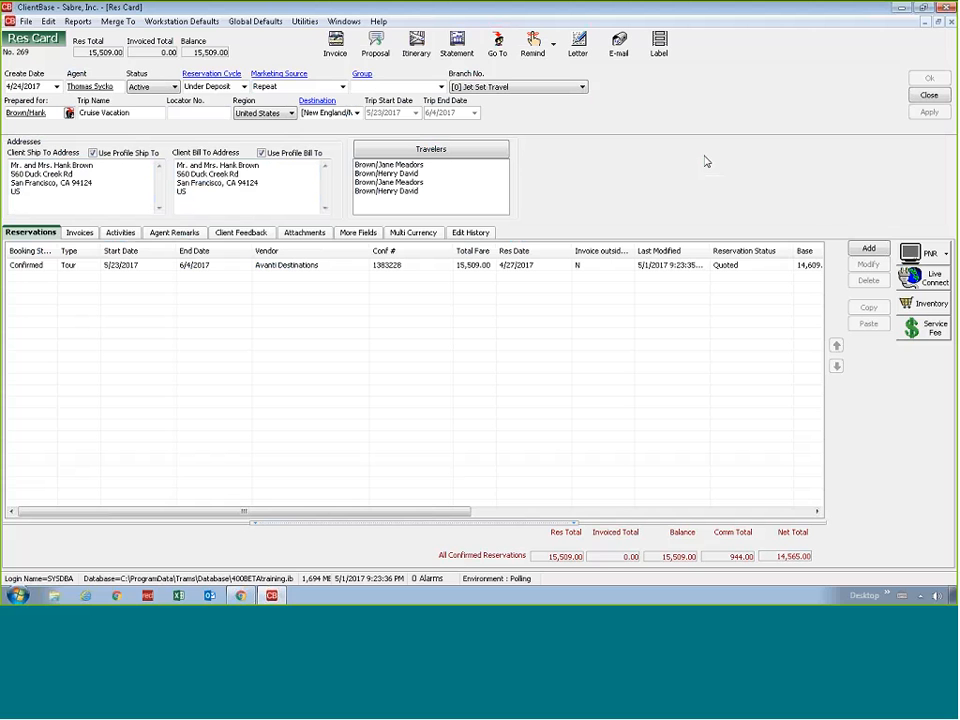
# Open the trip's invoice form, dismissing the insurance choice, examine its totals and options, and leave without generating an invoice
pyautogui.click(335, 50)
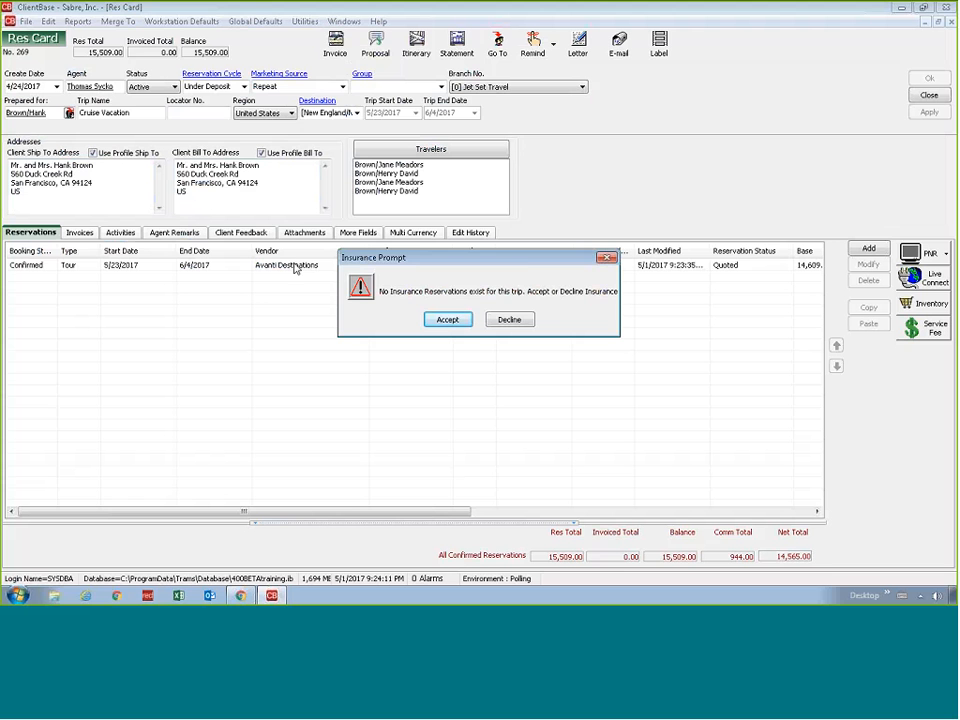
pyautogui.click(603, 259)
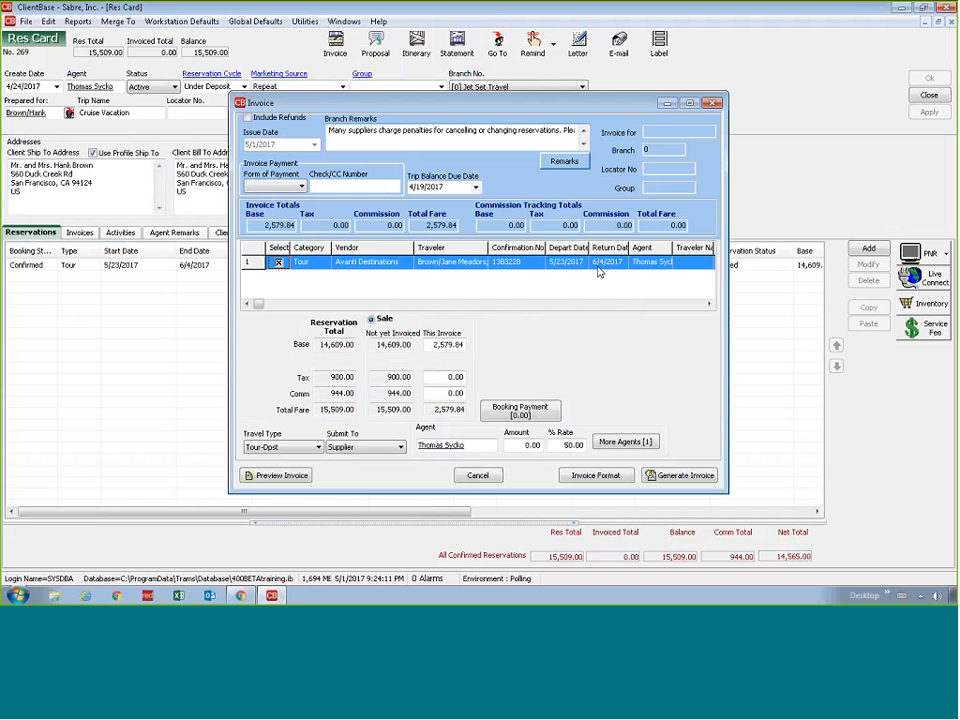
pyautogui.click(480, 479)
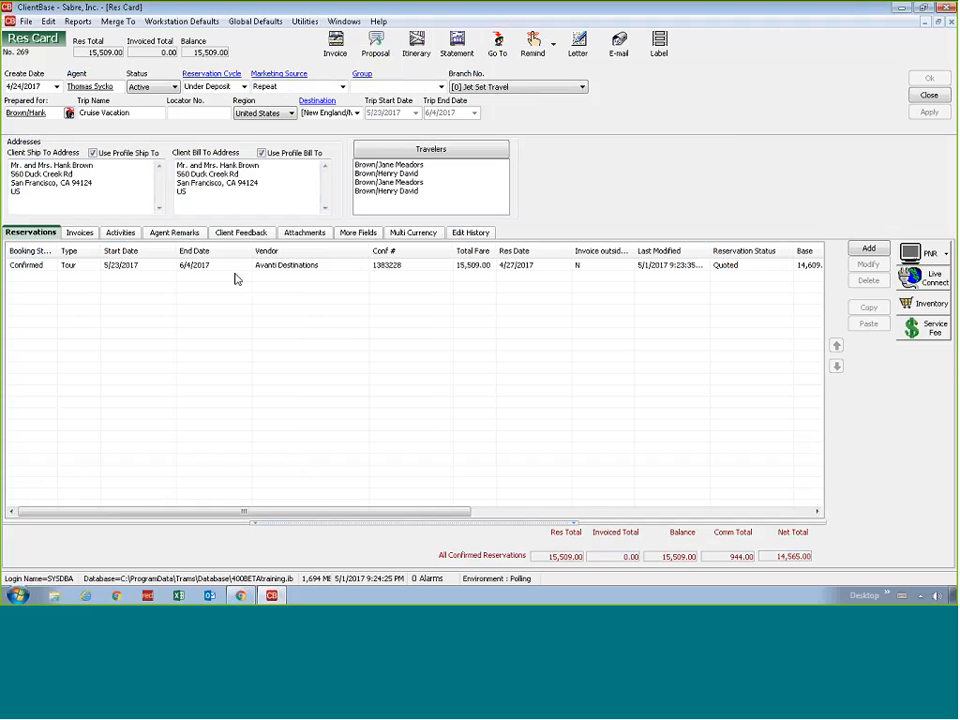
# Open the Avanti Destinations reservation and examine its air, transportation, rail, hotel and tour service provider entries and the travel category choices
pyautogui.click(112, 268)
pyautogui.doubleClick(112, 272)
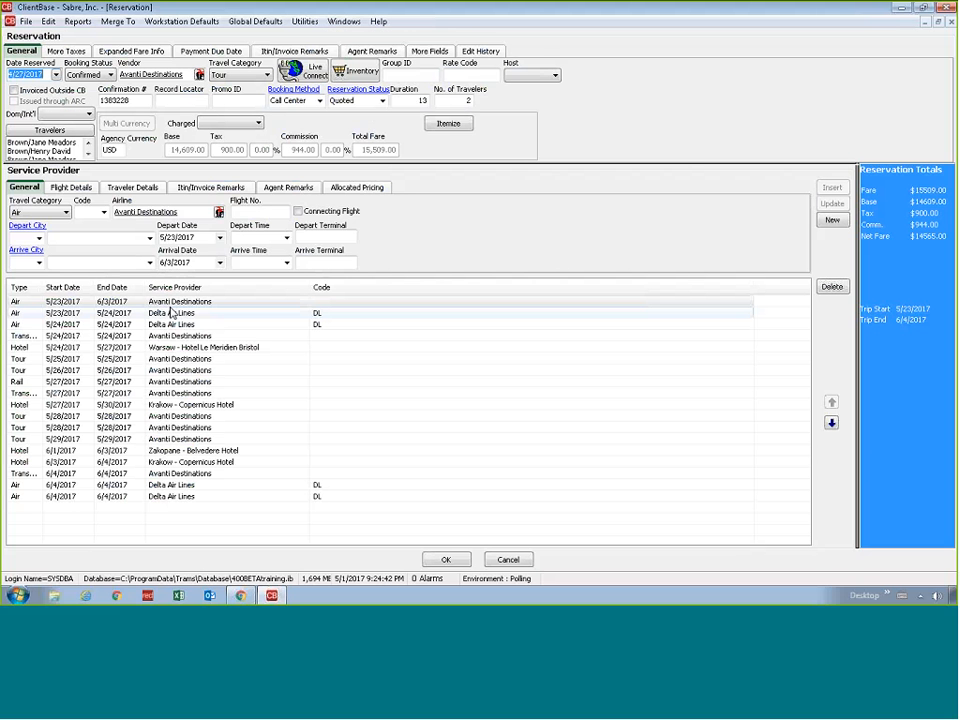
pyautogui.click(170, 313)
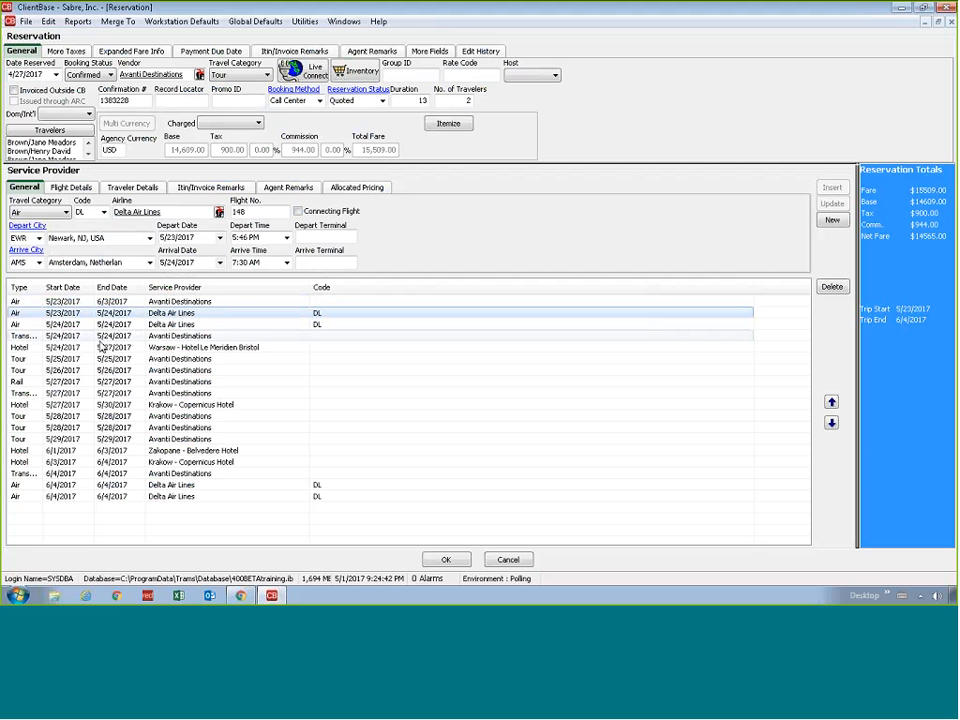
pyautogui.click(240, 337)
pyautogui.click(100, 382)
pyautogui.click(94, 406)
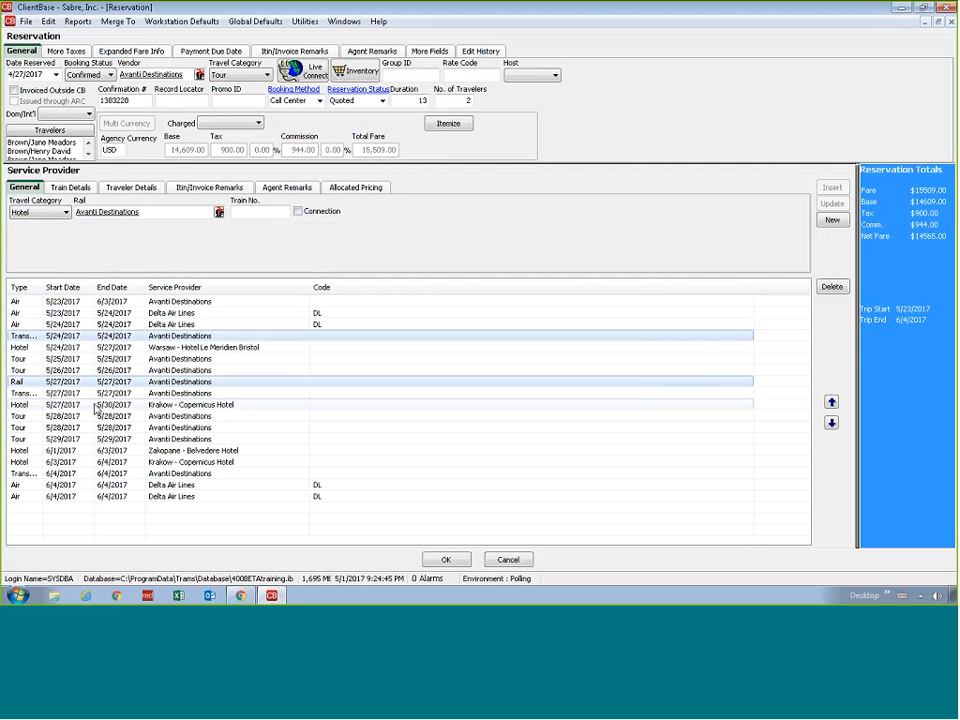
pyautogui.click(95, 430)
pyautogui.click(100, 497)
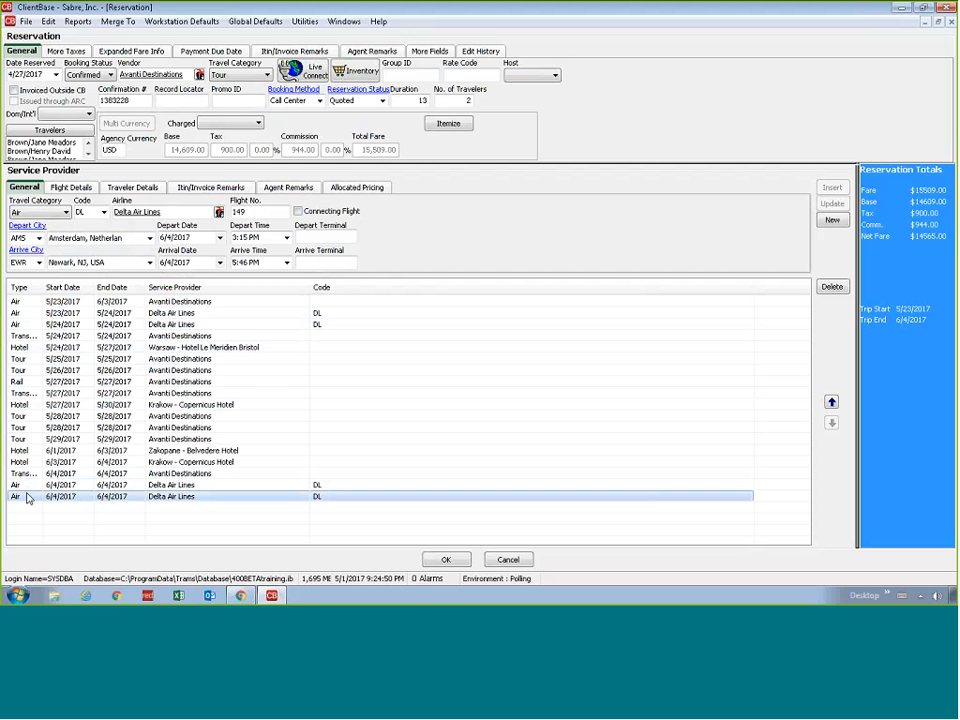
pyautogui.click(67, 212)
pyautogui.click(67, 212)
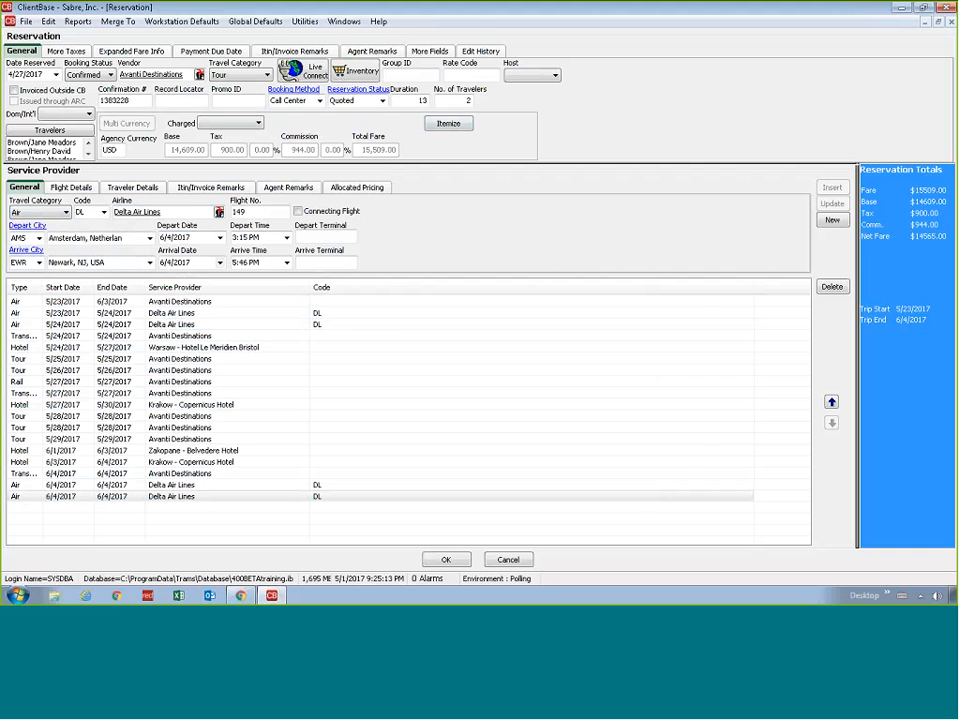
# Examine the travel category choices in the Avanti reservation's amount itemization, and leave the itemization and the reservation without changes
pyautogui.click(452, 124)
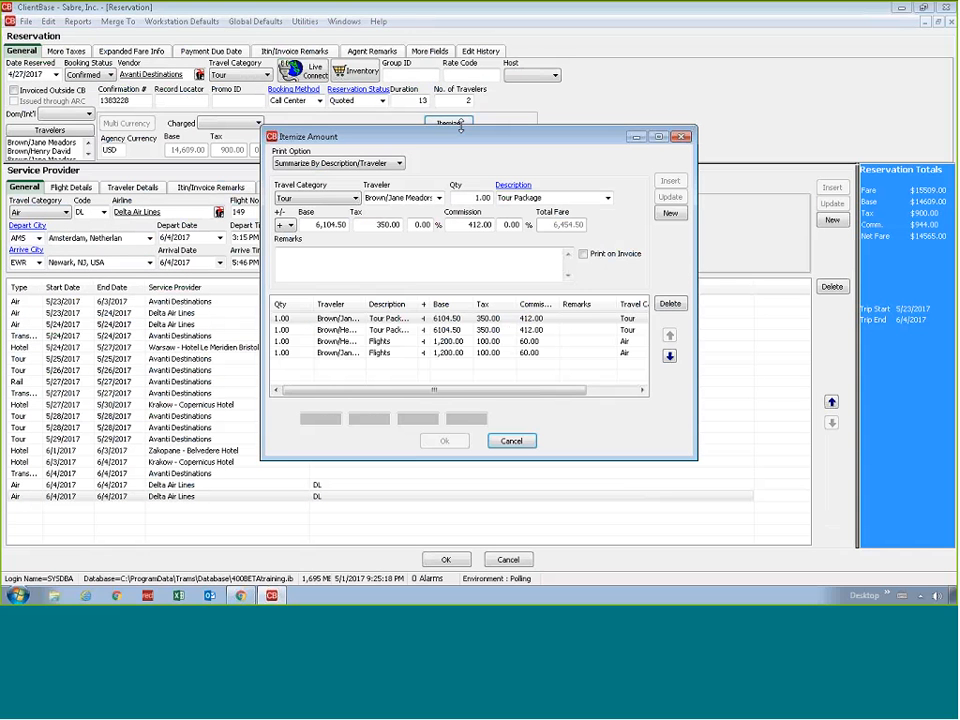
pyautogui.click(328, 198)
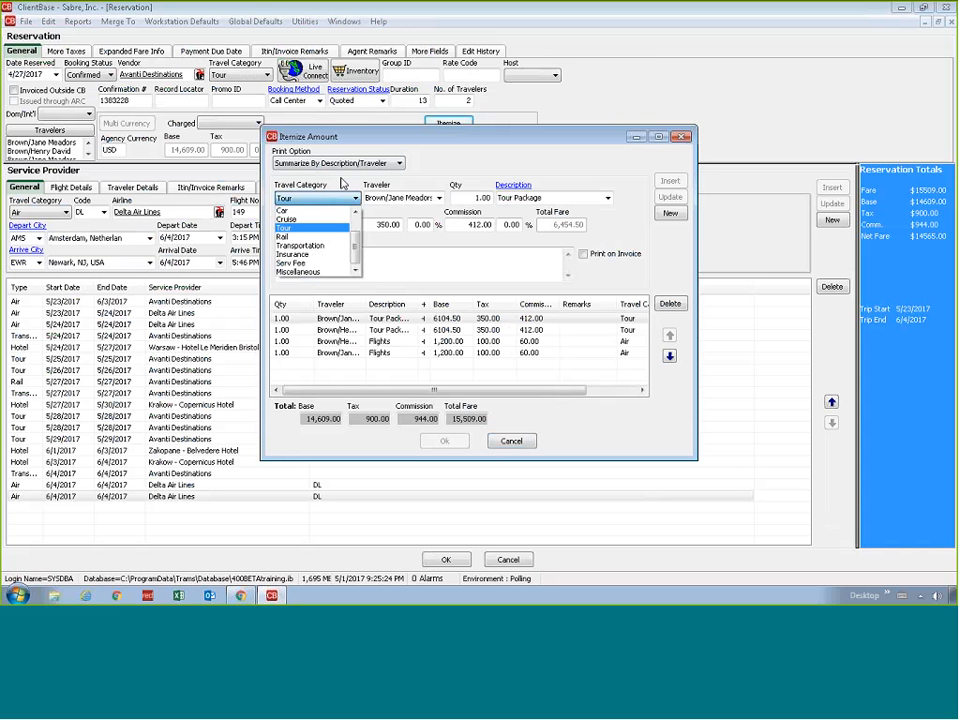
pyautogui.click(341, 183)
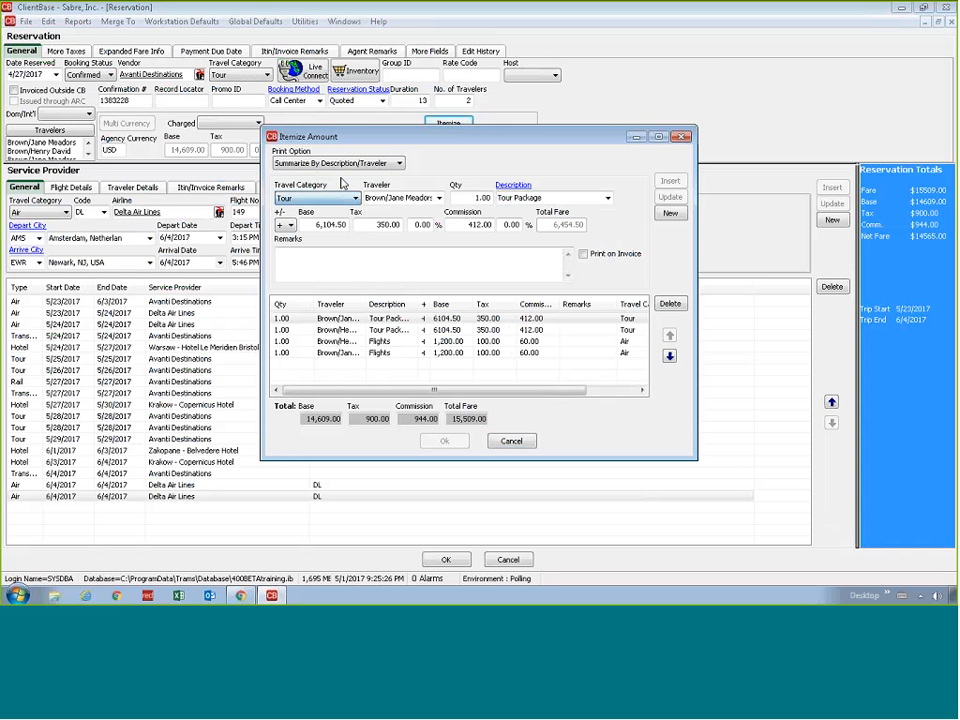
pyautogui.click(511, 441)
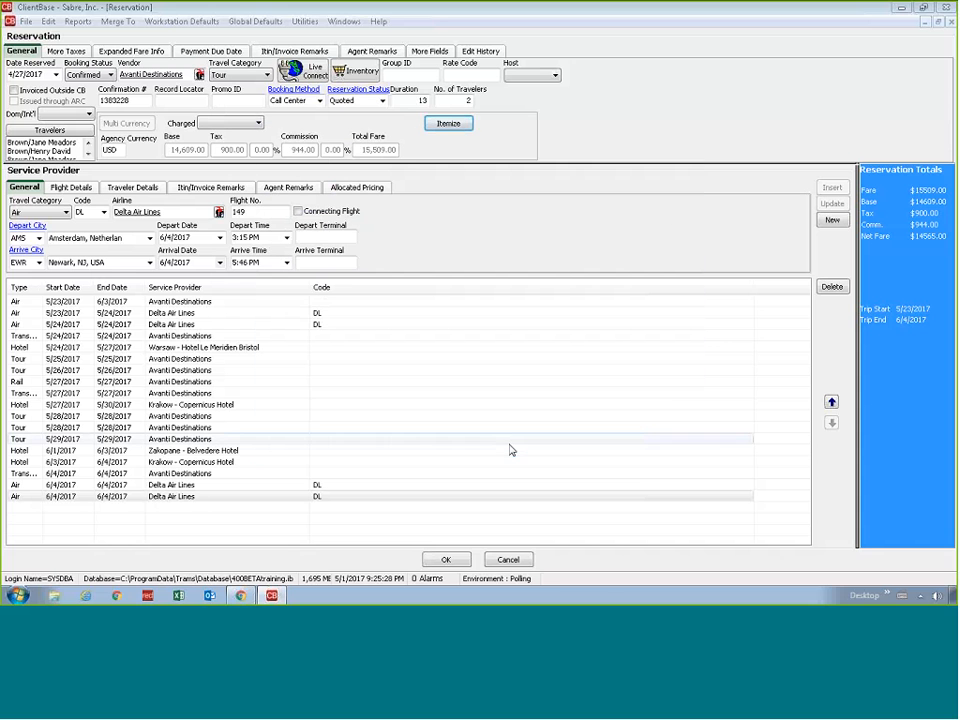
pyautogui.click(507, 560)
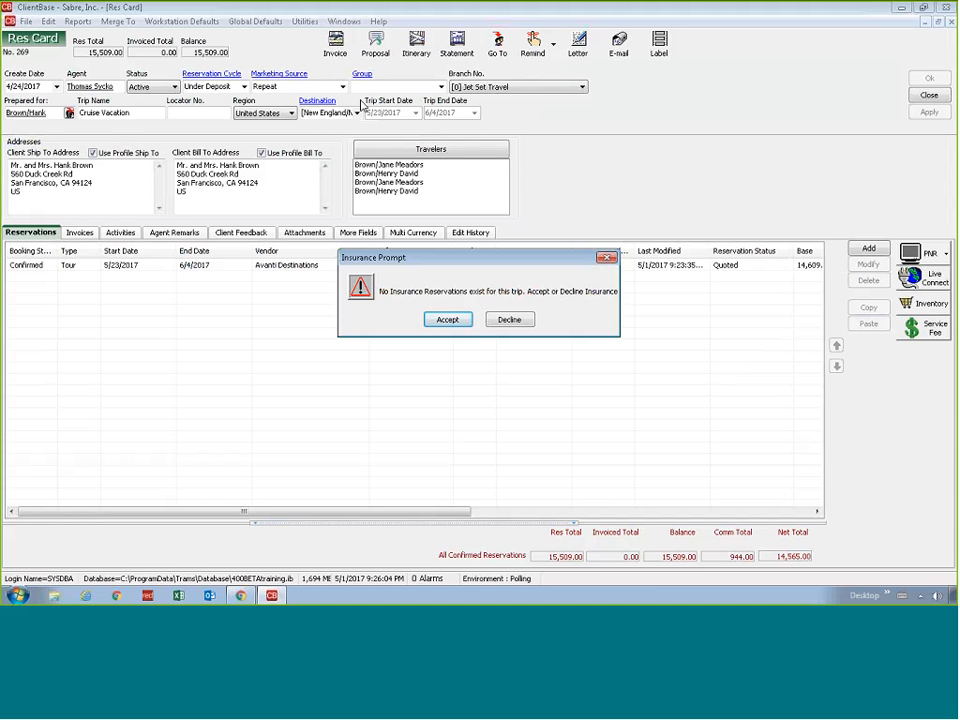
# Accept insurance for the trip and start a new CSA Travel Protection reservation in Live Connect with all profile, traveler, branch and trip options selected
pyautogui.click(454, 324)
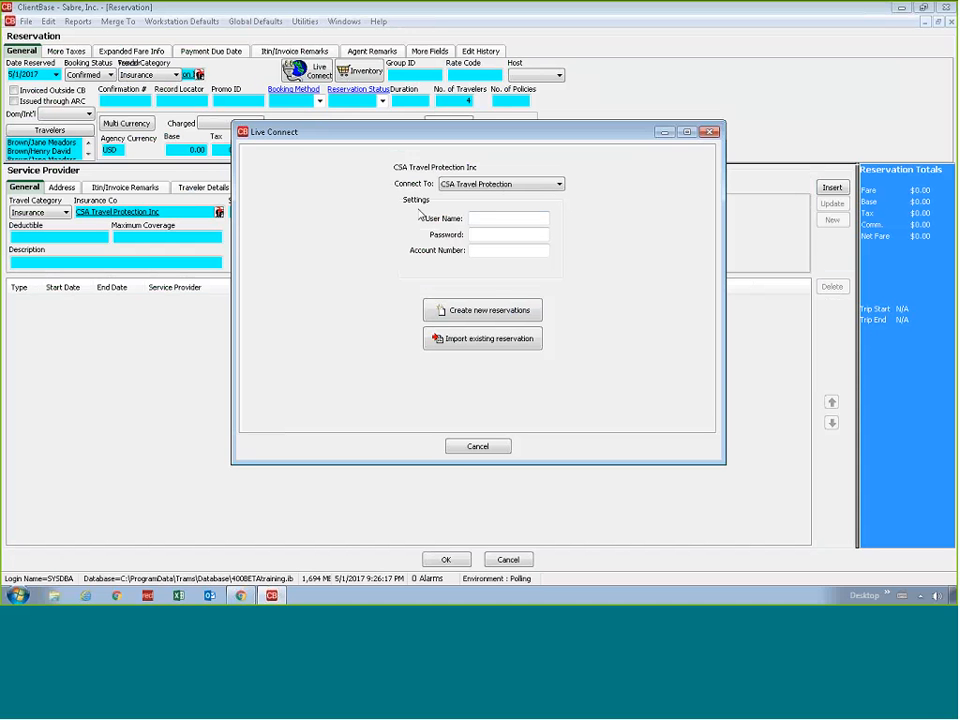
pyautogui.click(462, 310)
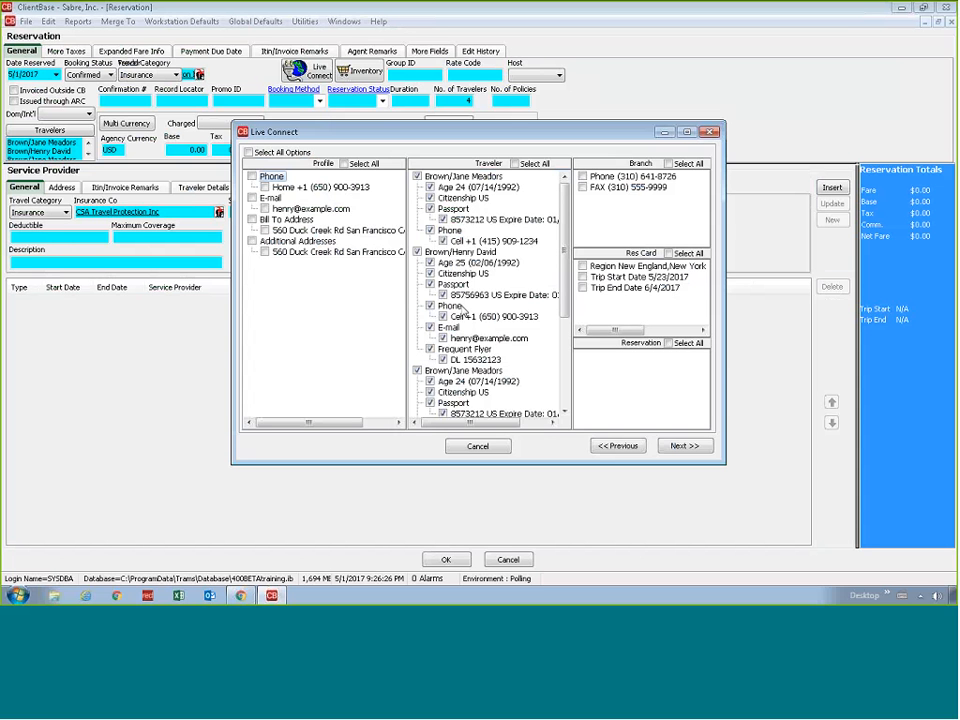
pyautogui.click(290, 153)
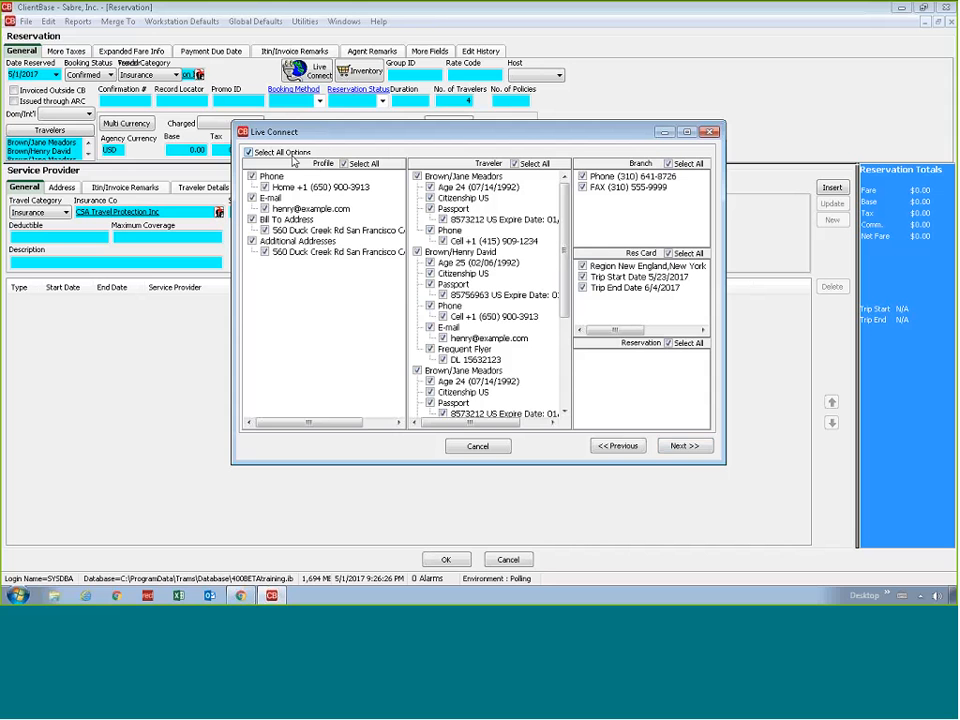
pyautogui.click(677, 447)
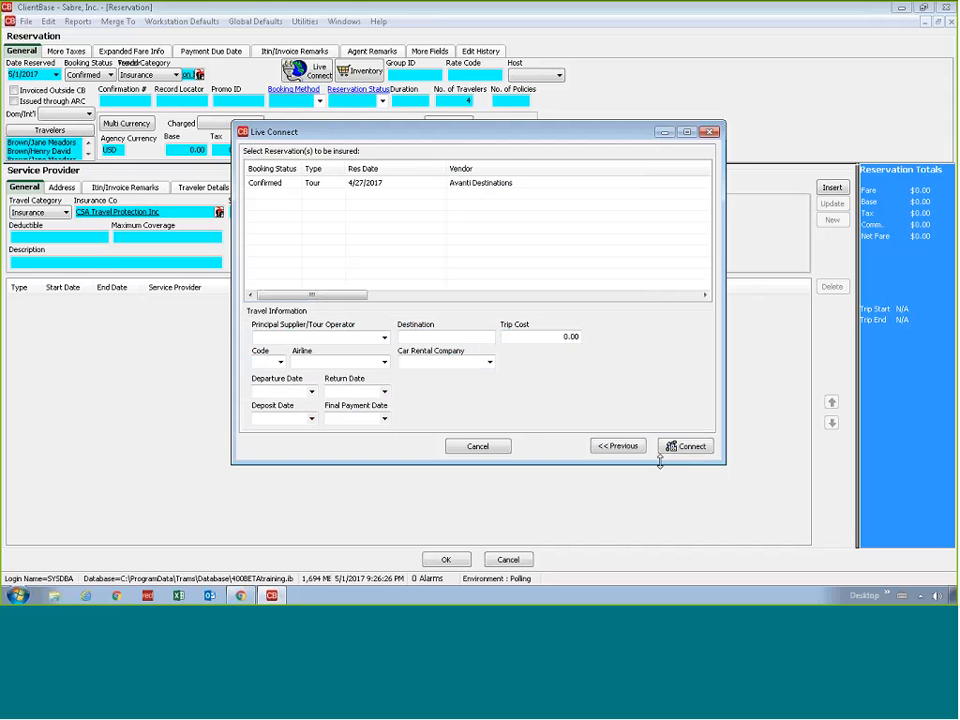
# Choose the Avanti Destinations tour as the reservation to insure, check its trip cost and payment dates, and connect to the insurance site
pyautogui.click(421, 187)
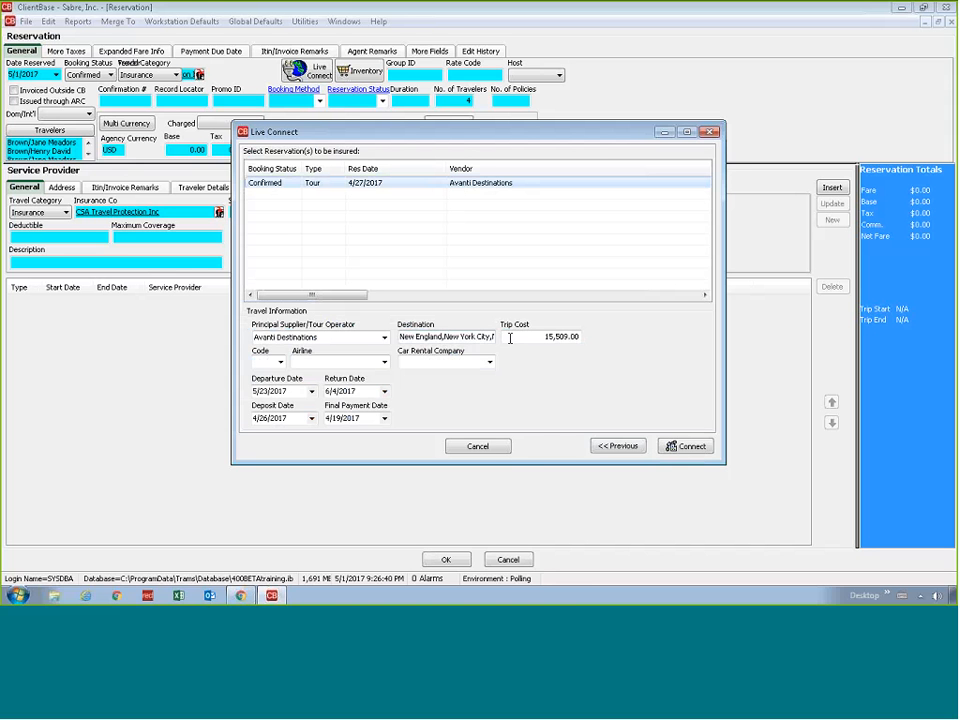
pyautogui.click(510, 338)
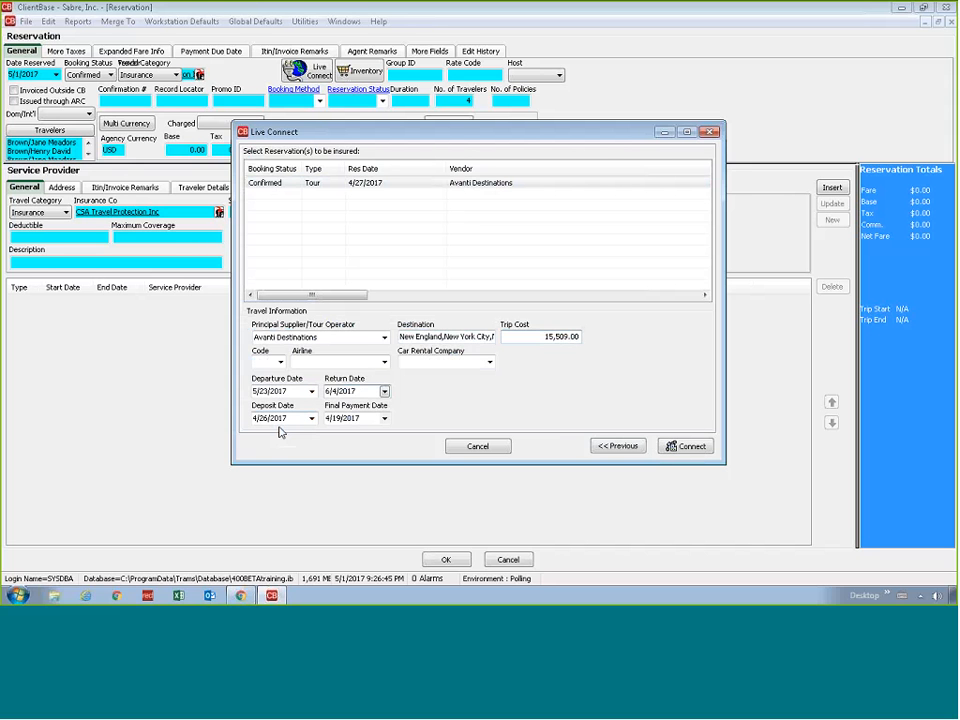
pyautogui.click(357, 418)
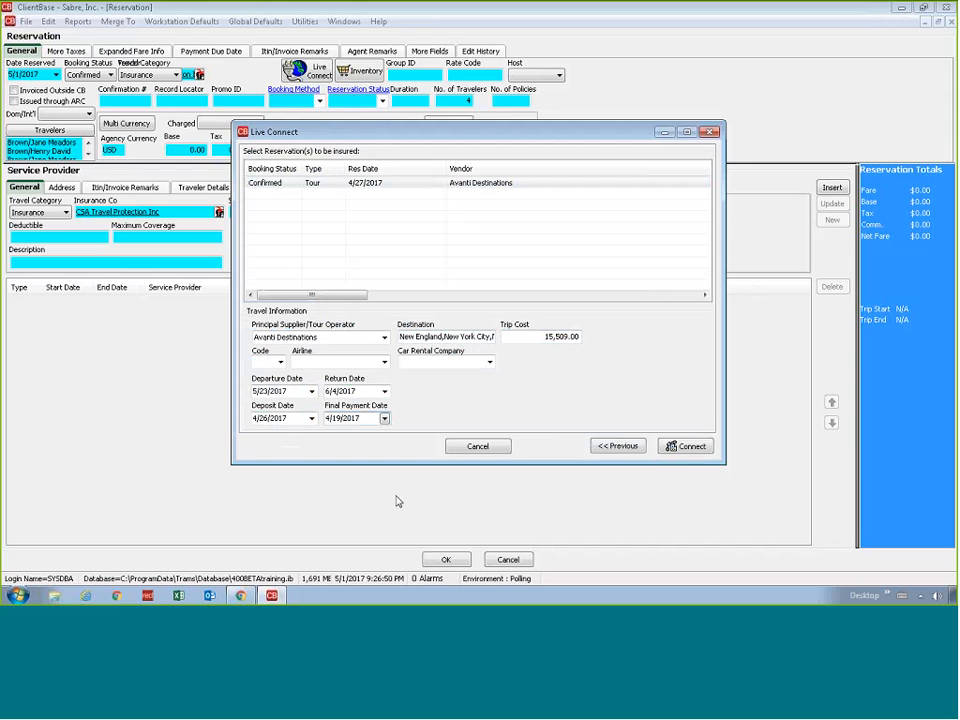
pyautogui.click(685, 446)
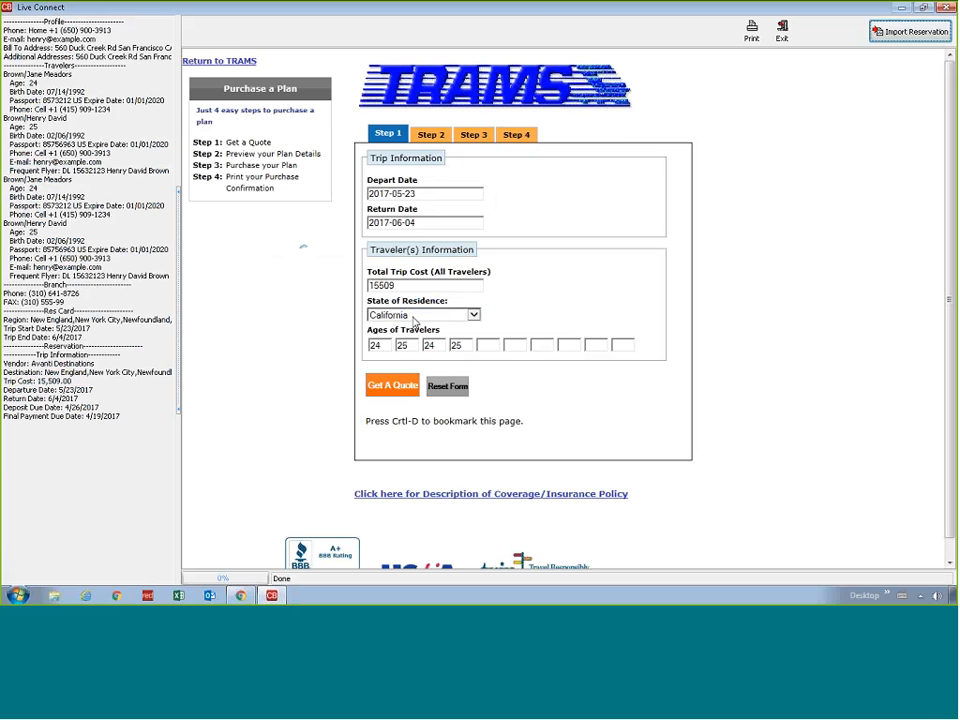
# Get an insurance quote, examine the Freestyle and Freestyle Luxe coverages and add-ons, and exit without keeping the insurance reservation
pyautogui.click(392, 385)
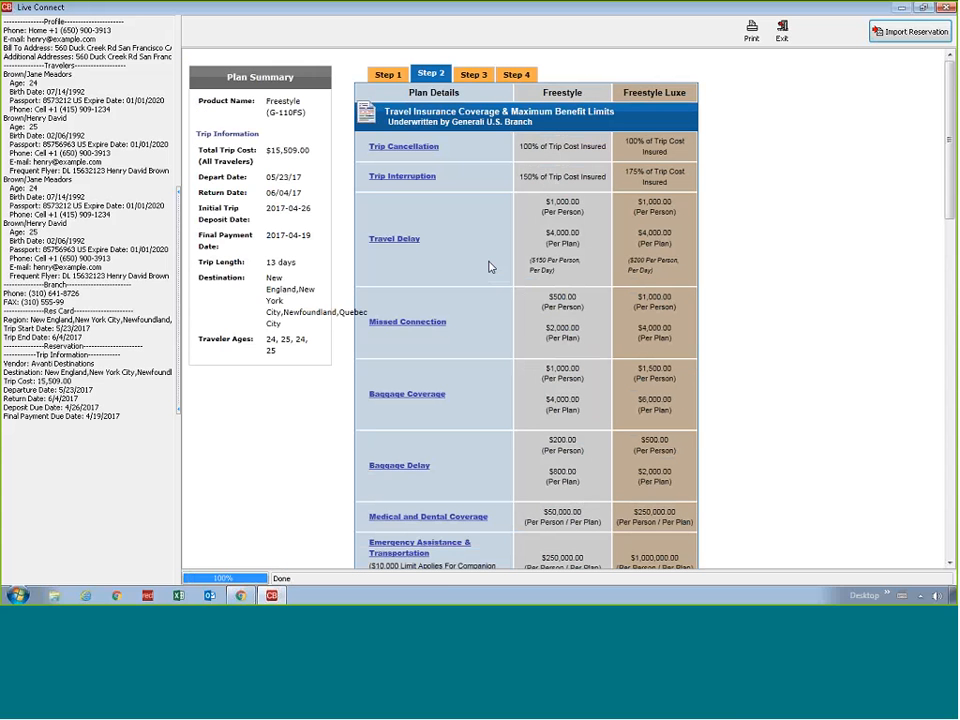
pyautogui.scroll(-10, 477, 308)
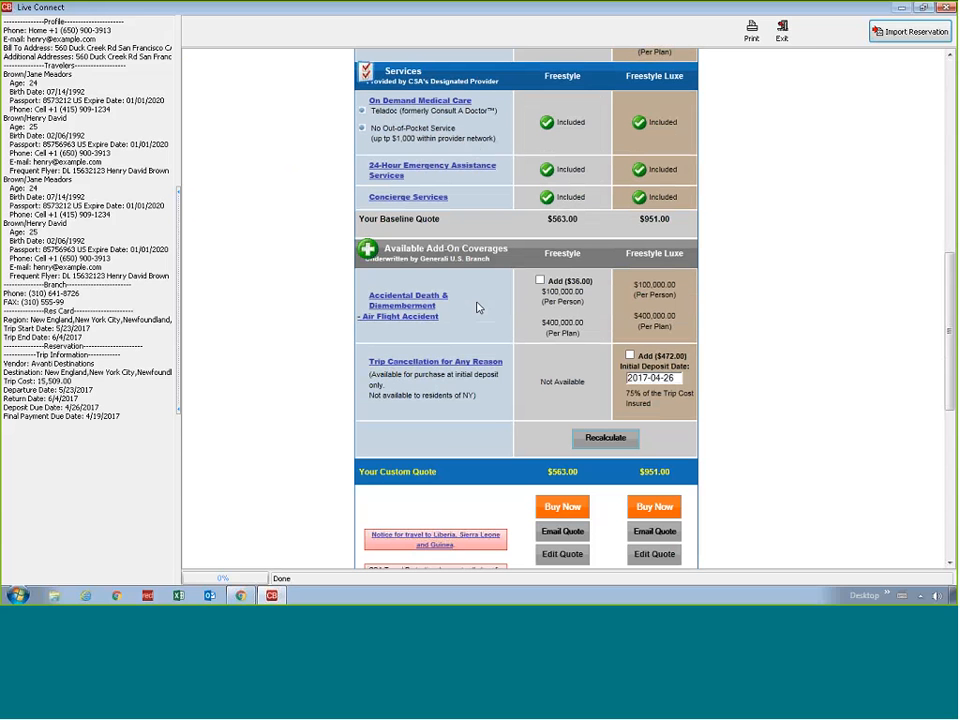
pyautogui.click(785, 33)
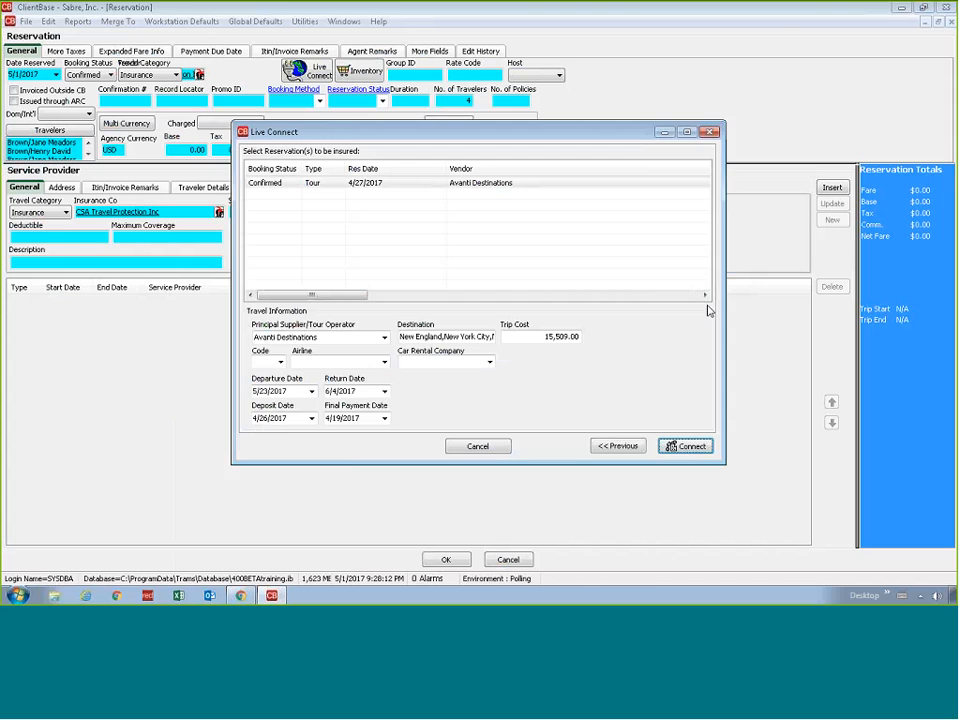
pyautogui.click(479, 446)
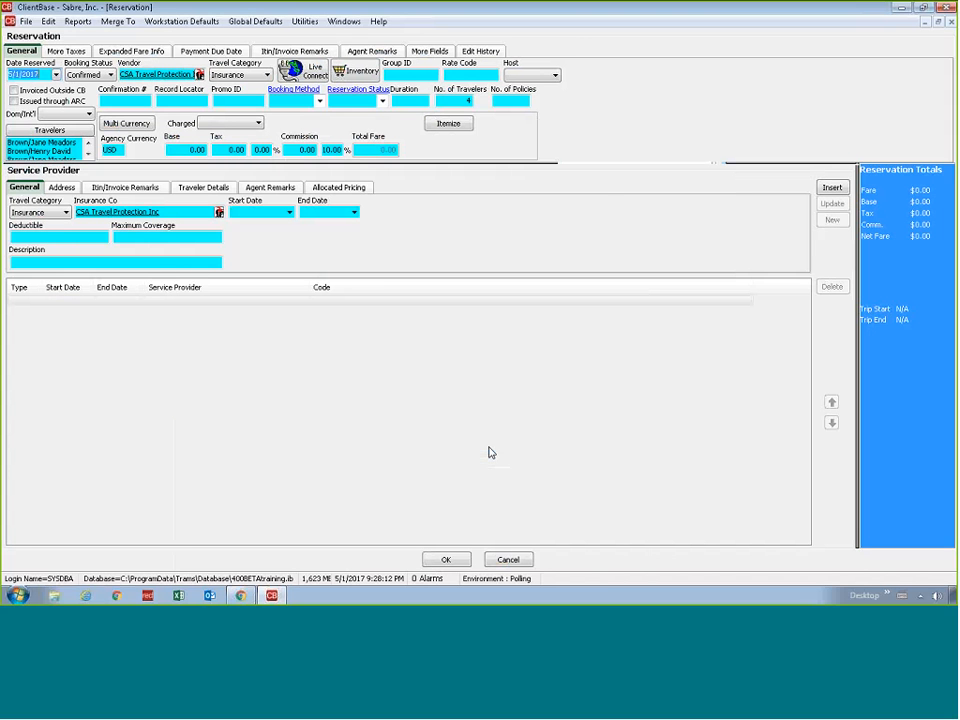
pyautogui.click(518, 319)
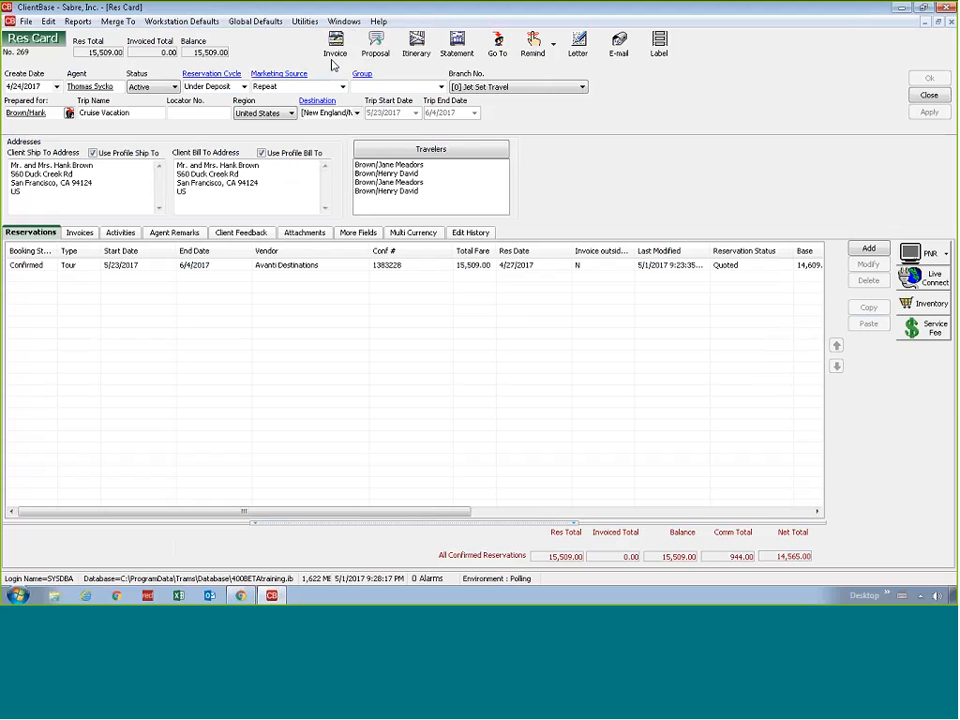
# Start an invoice for the trip, declining insurance, and open the invoice's remarks settings
pyautogui.click(334, 57)
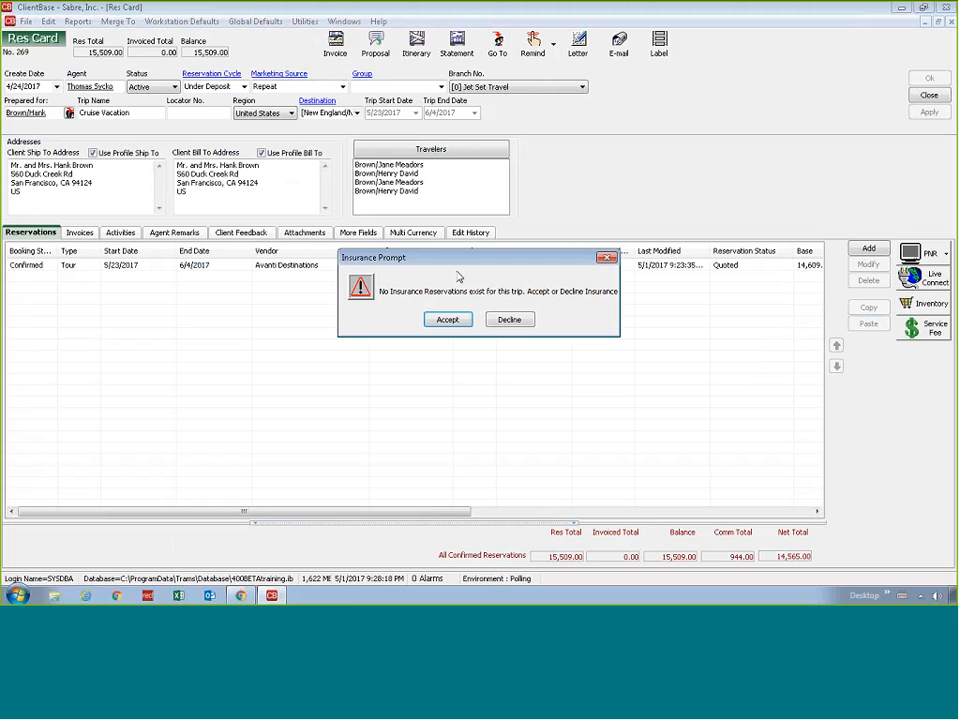
pyautogui.click(531, 325)
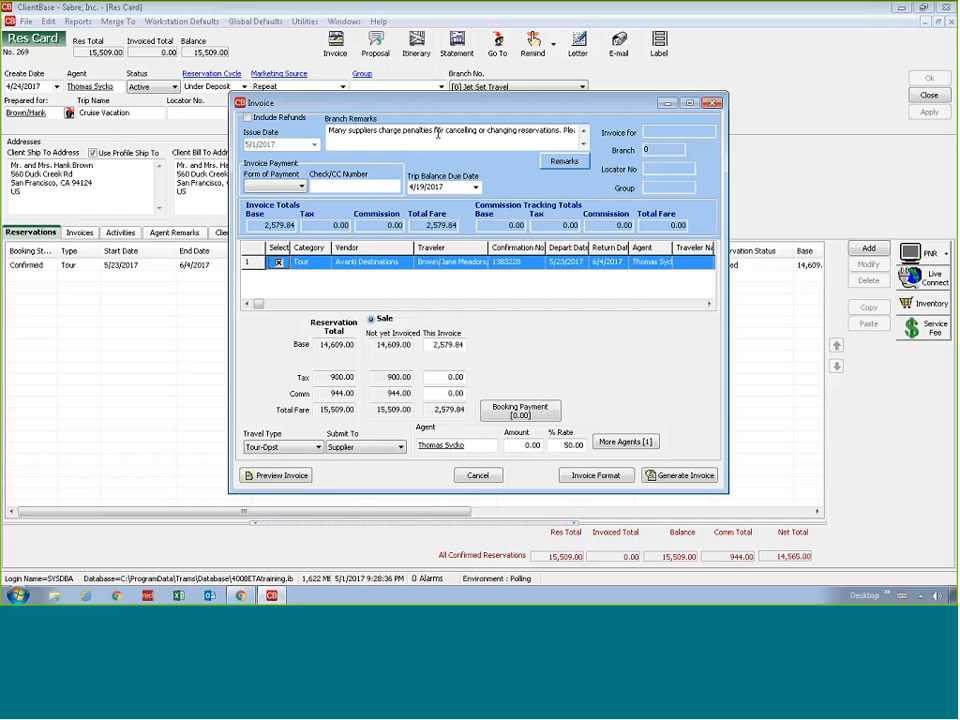
pyautogui.click(400, 141)
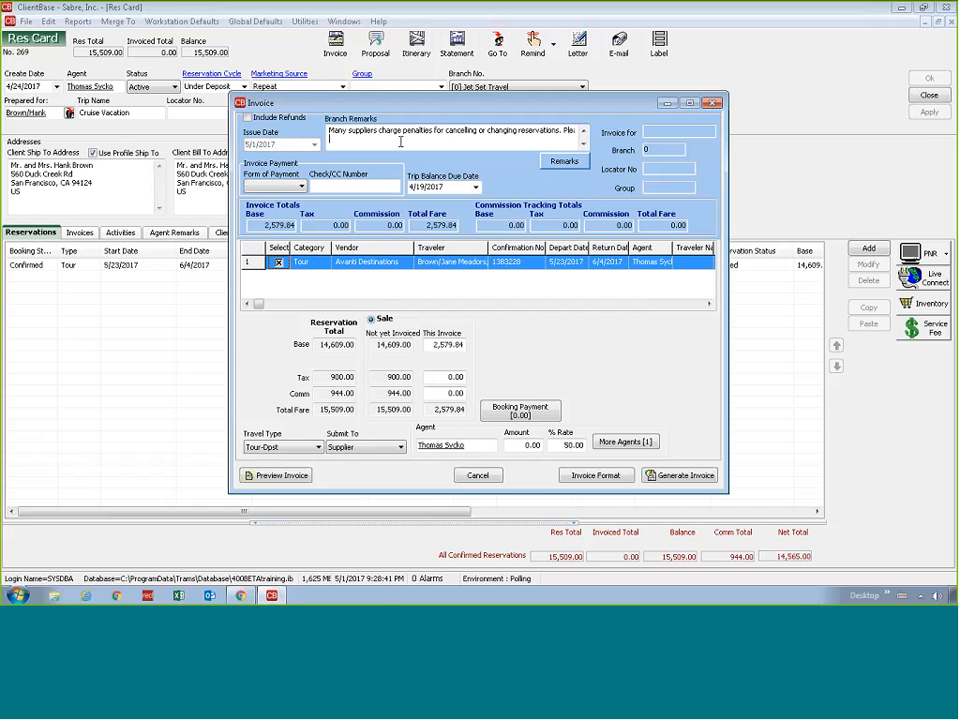
pyautogui.click(565, 163)
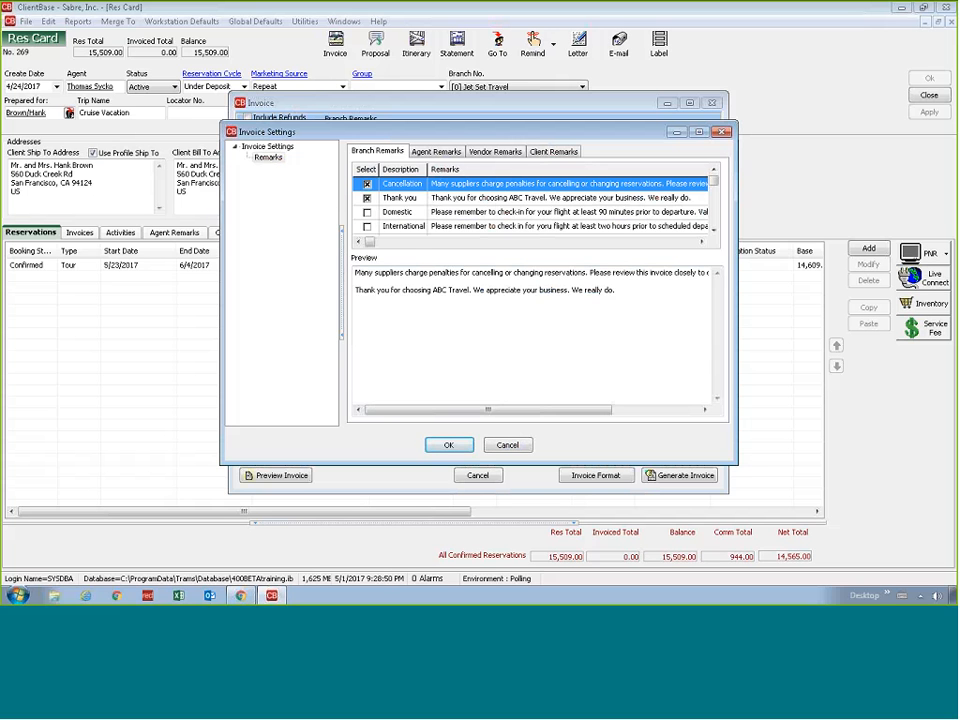
# Examine the Cancellation, Thank you and Domestic branch remarks and the preview of the remarks selected for the invoice
pyautogui.click(400, 198)
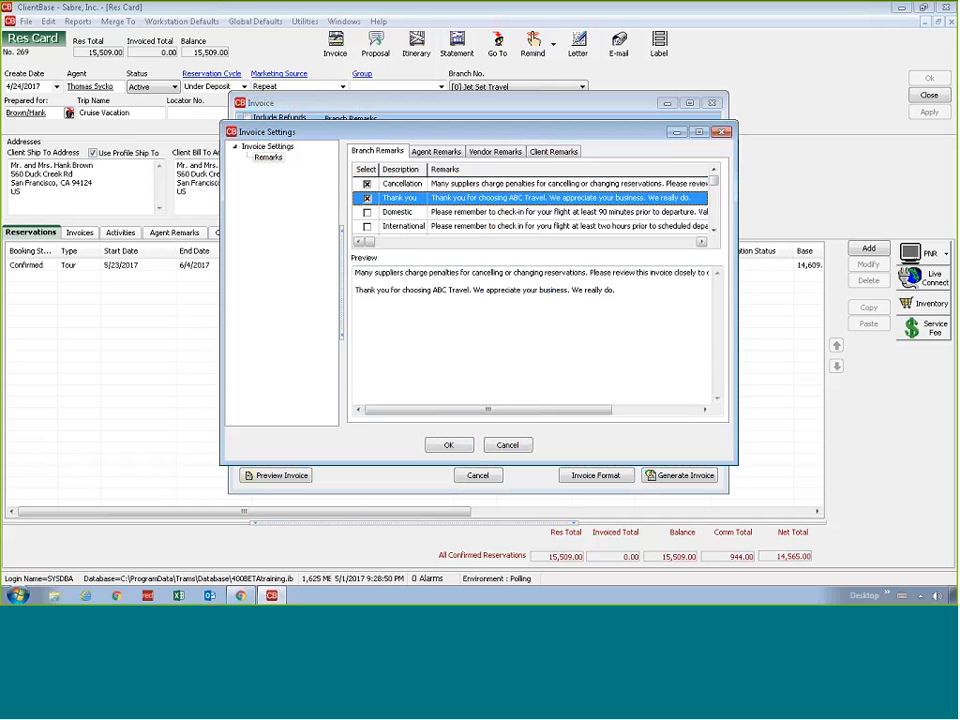
pyautogui.click(401, 185)
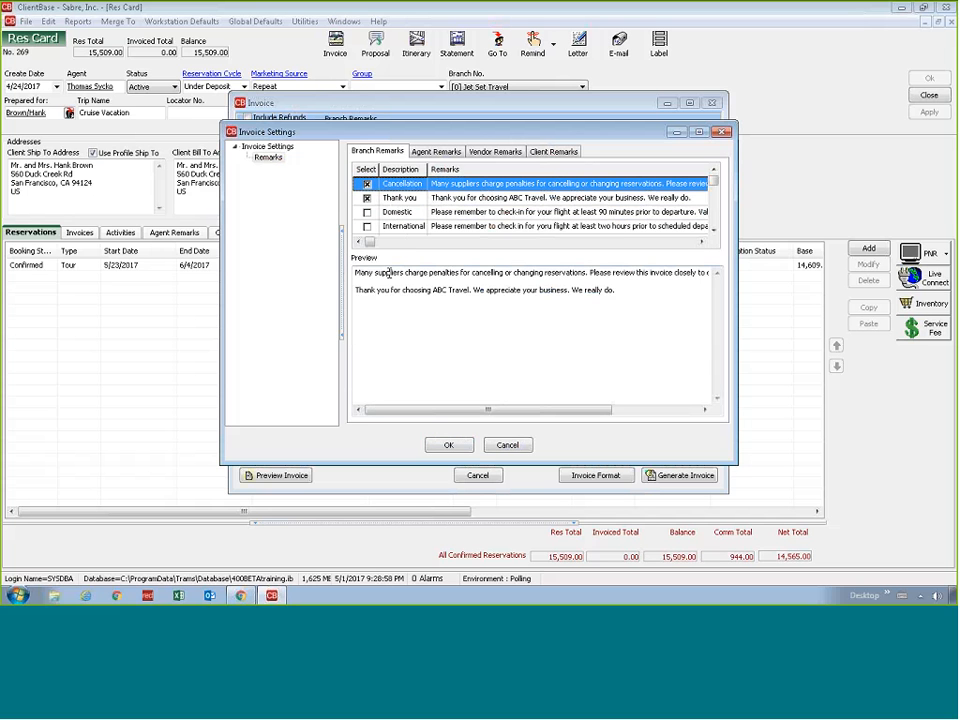
pyautogui.click(430, 201)
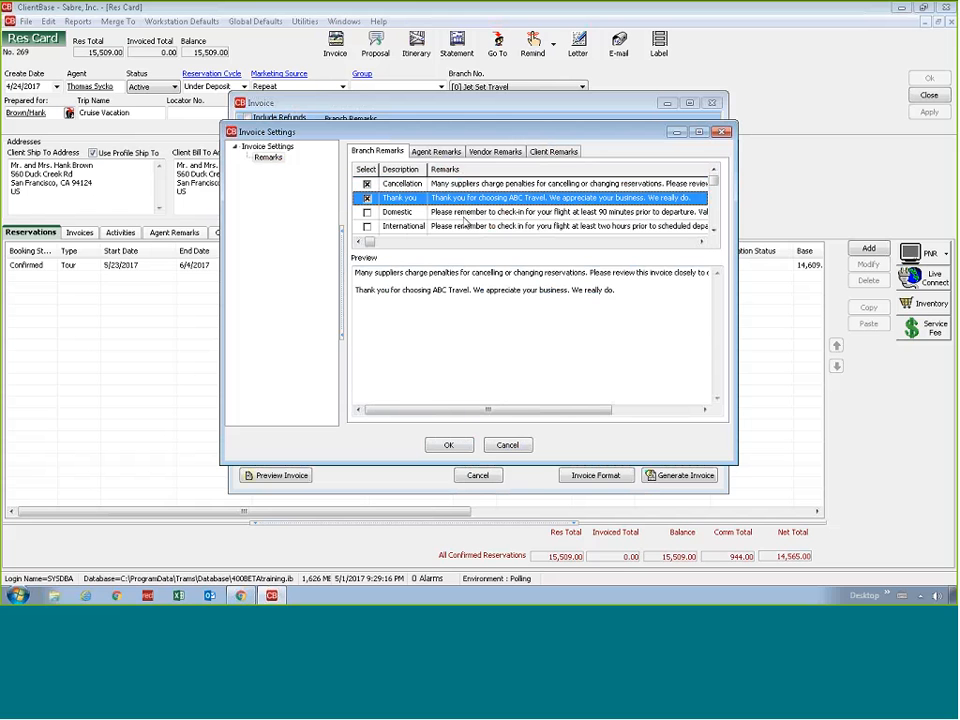
pyautogui.click(353, 214)
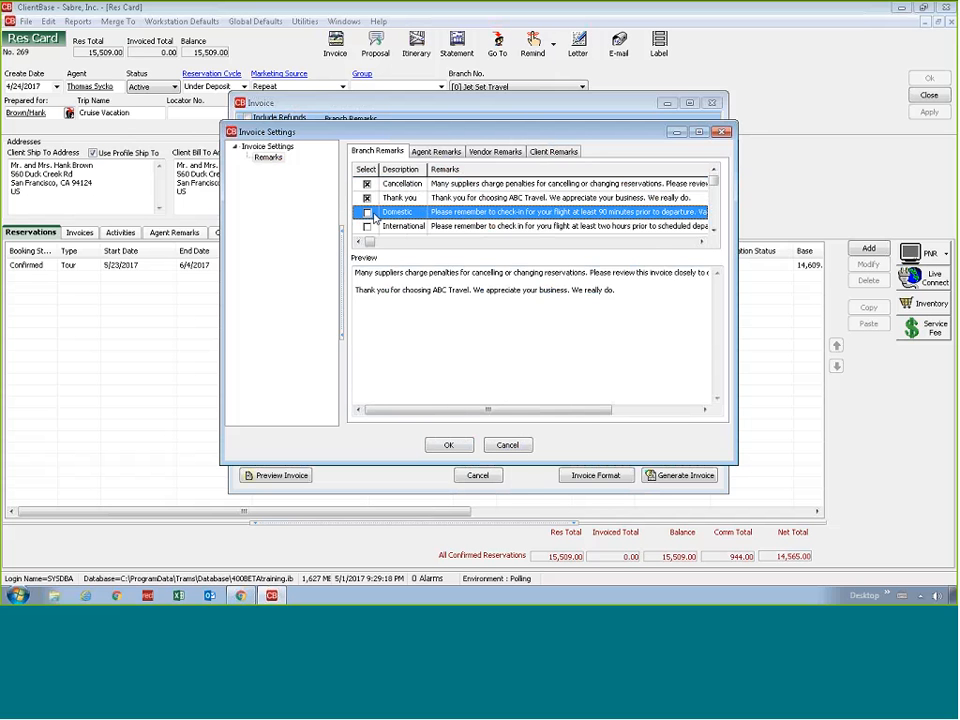
pyautogui.click(399, 199)
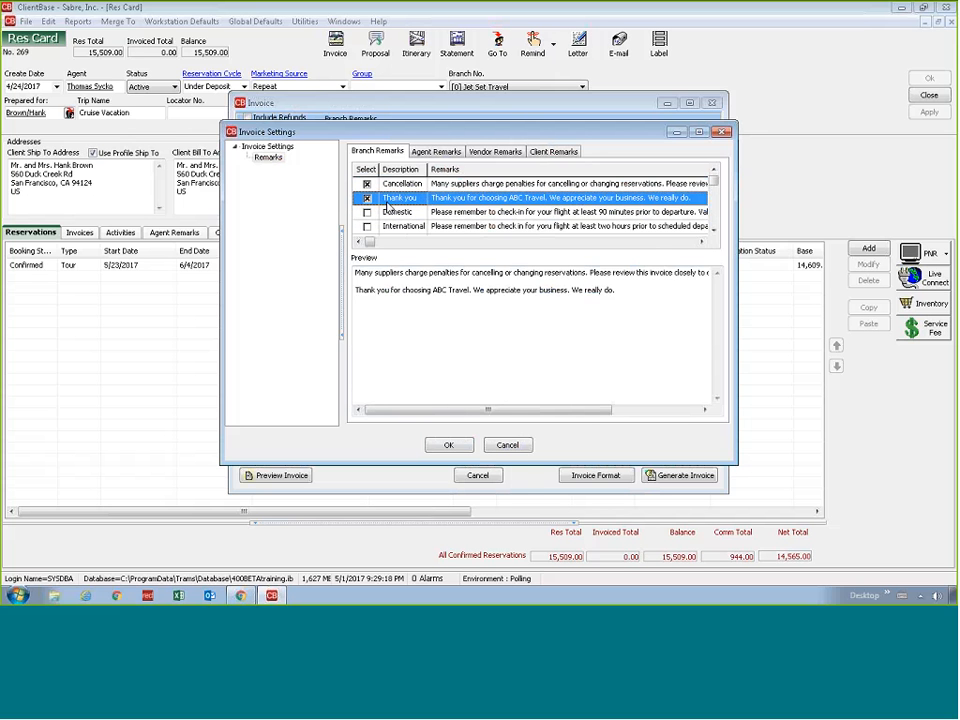
# Exclude the Thank you branch remark to check the remarks preview, and include it again
pyautogui.click(367, 198)
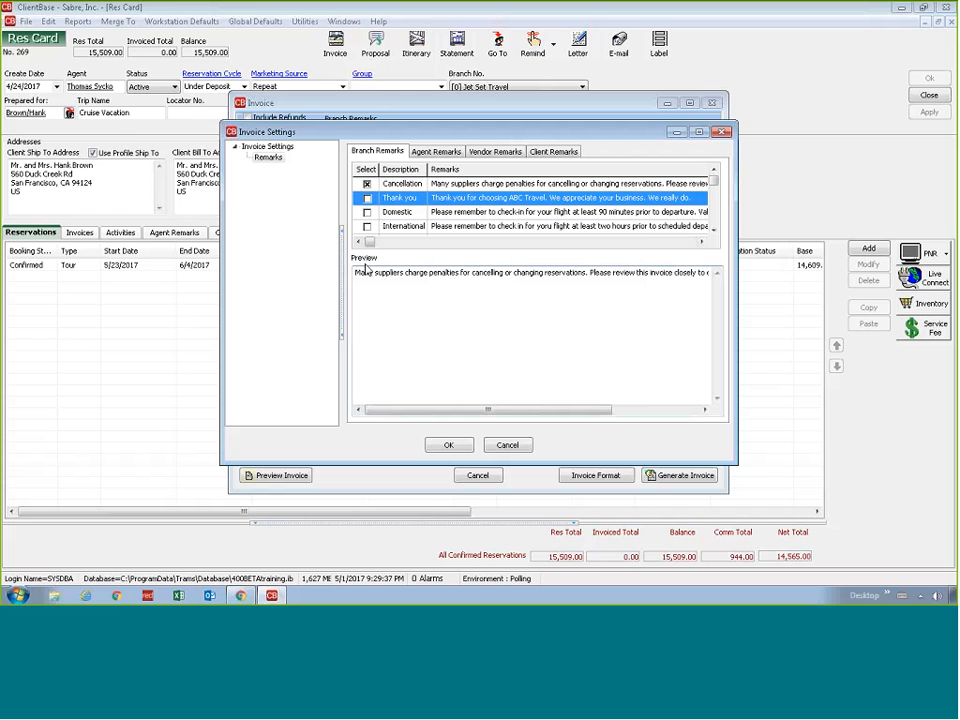
pyautogui.click(359, 303)
pyautogui.click(367, 198)
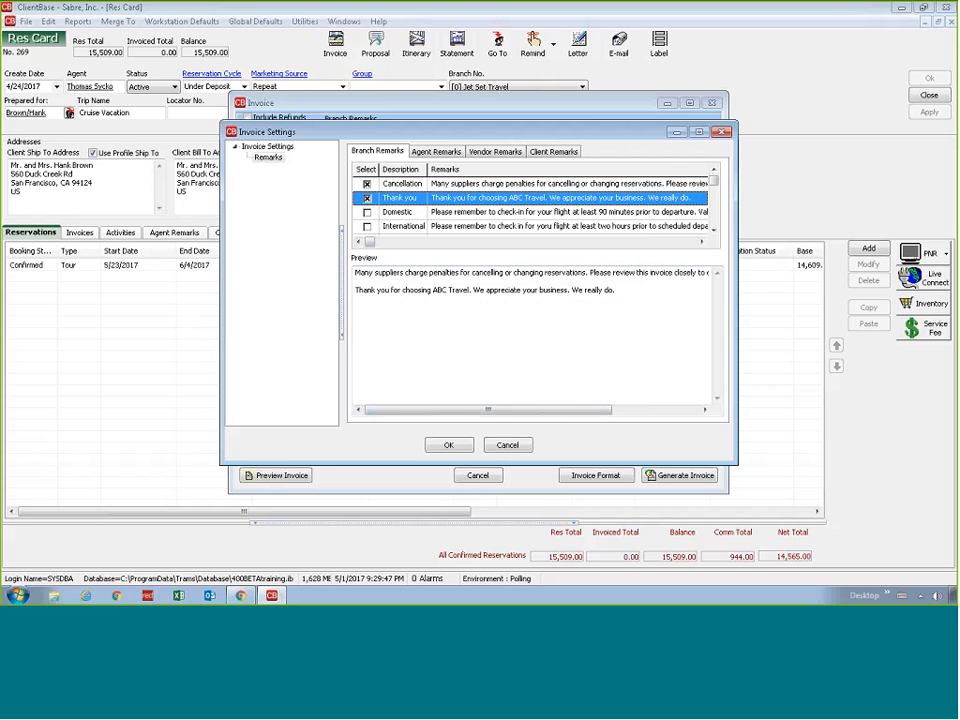
# Include the International branch remark, append the line "Add more remarks just for this invoice." to the remarks text, and accept the invoice settings
pyautogui.click(367, 226)
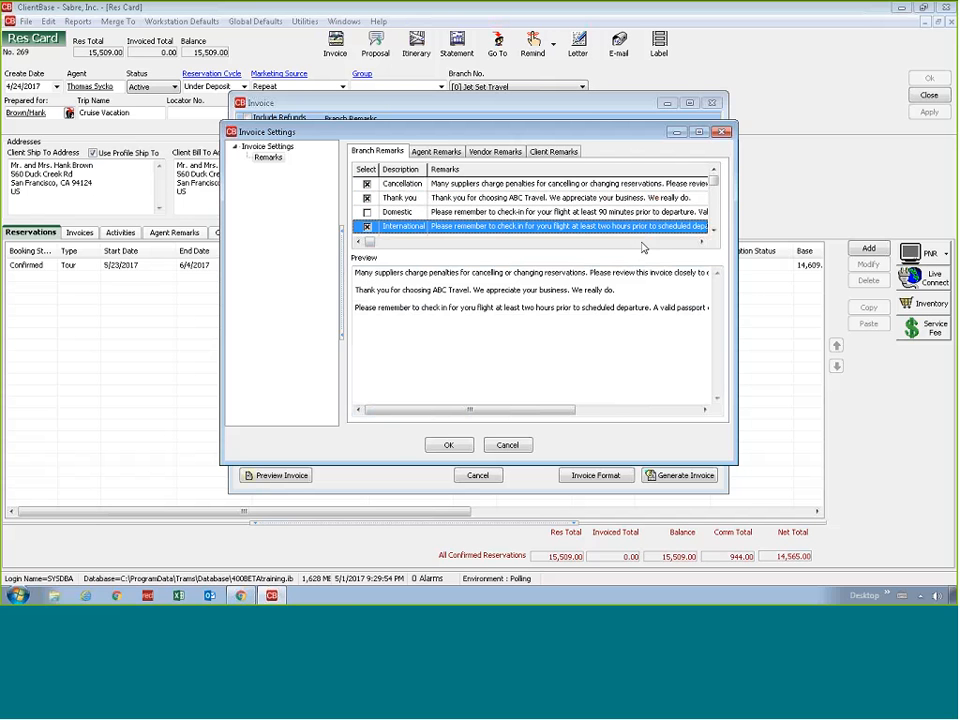
pyautogui.click(714, 231)
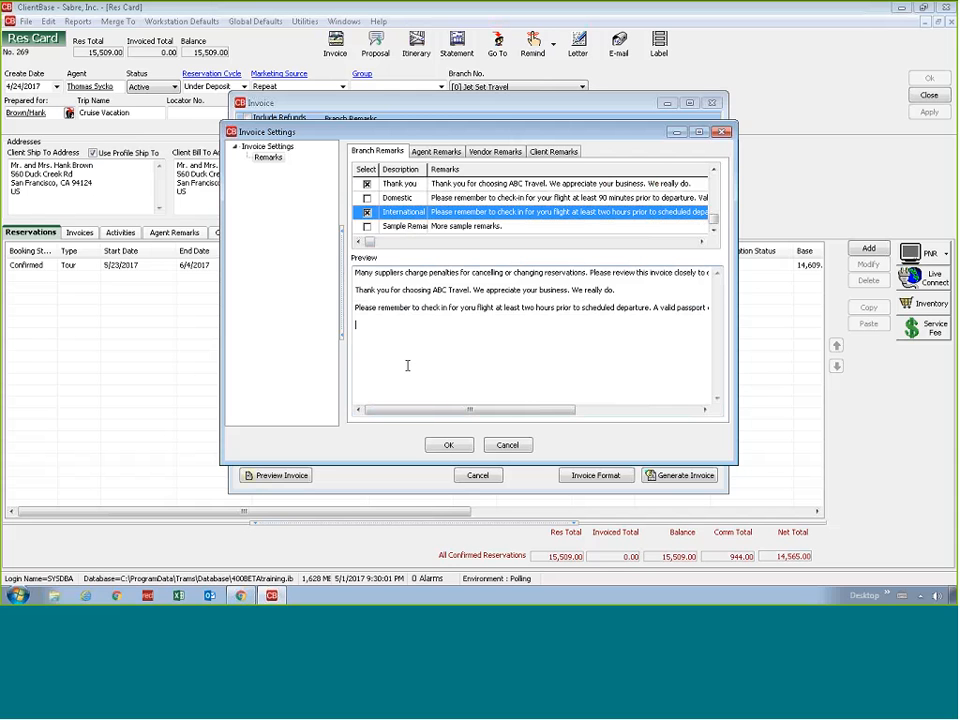
pyautogui.write('Add more remarks just for this ')
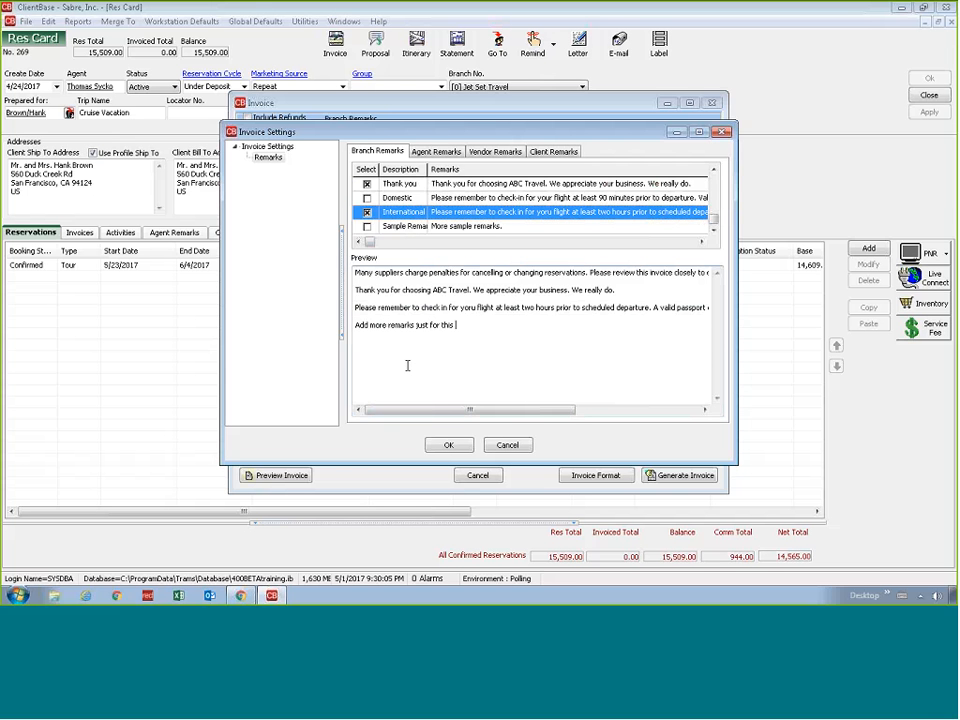
pyautogui.write('invoice.')
pyautogui.click(714, 172)
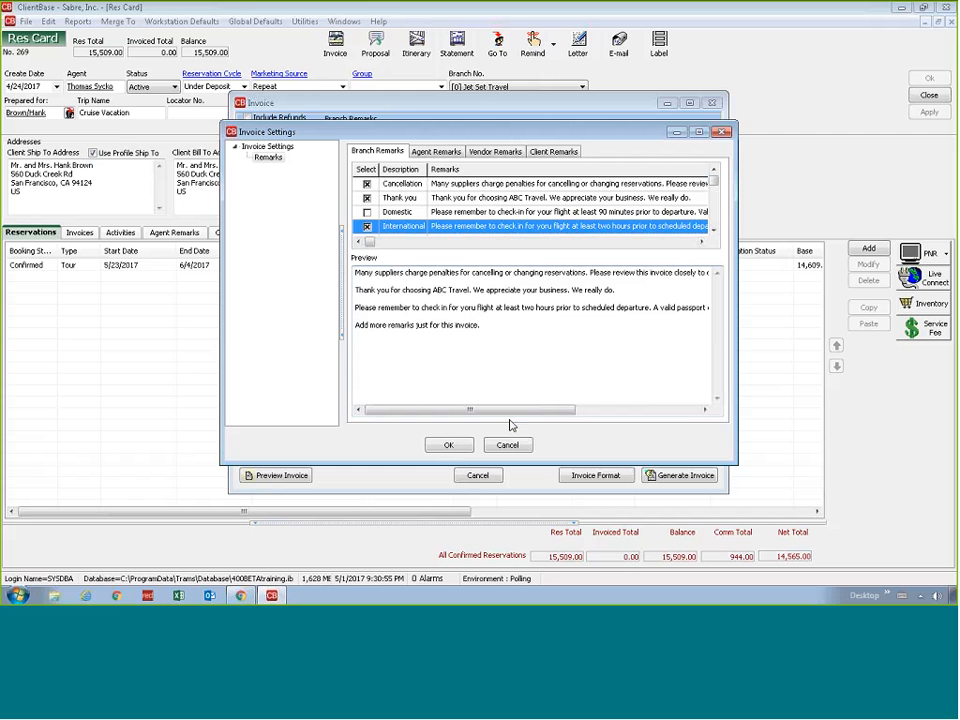
pyautogui.click(449, 445)
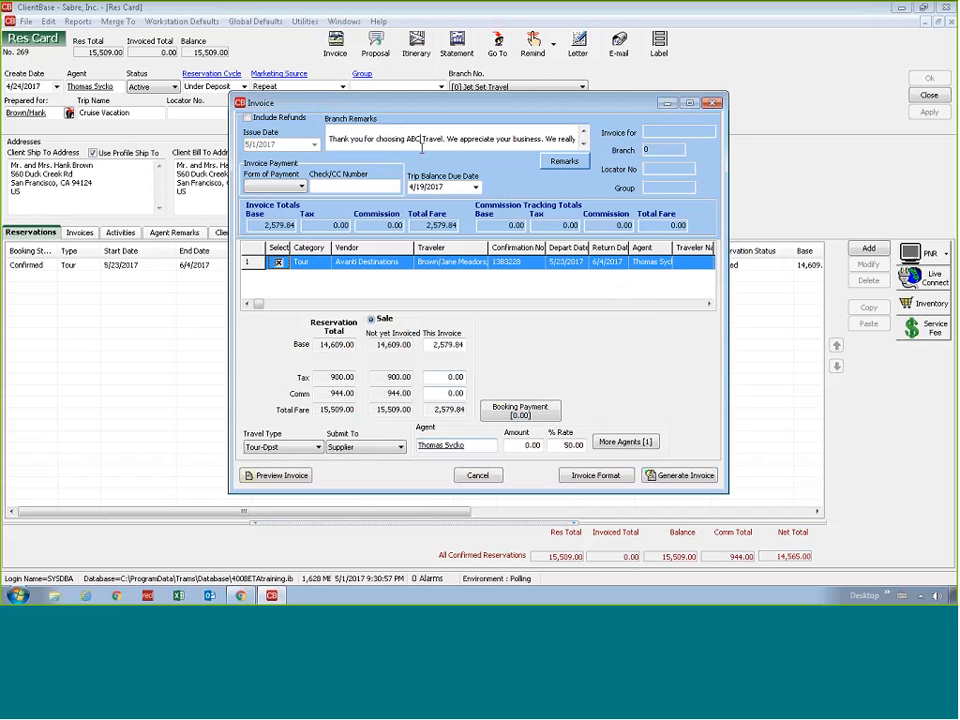
# Read through the invoice's branch remarks down to the custom line at the end
pyautogui.click(584, 145)
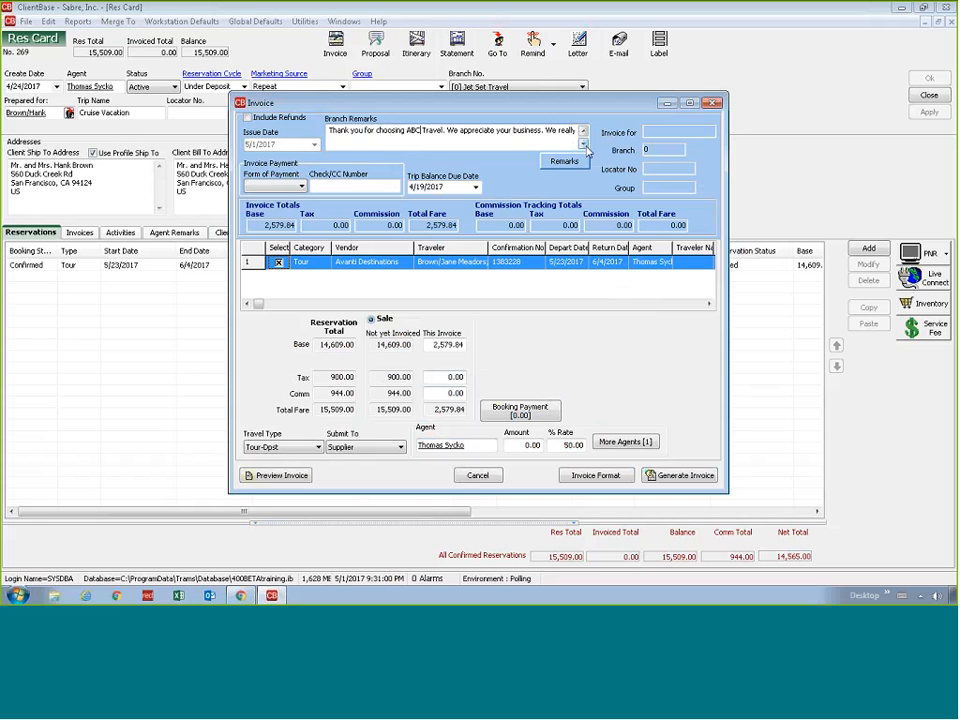
pyautogui.click(584, 145)
pyautogui.click(584, 145)
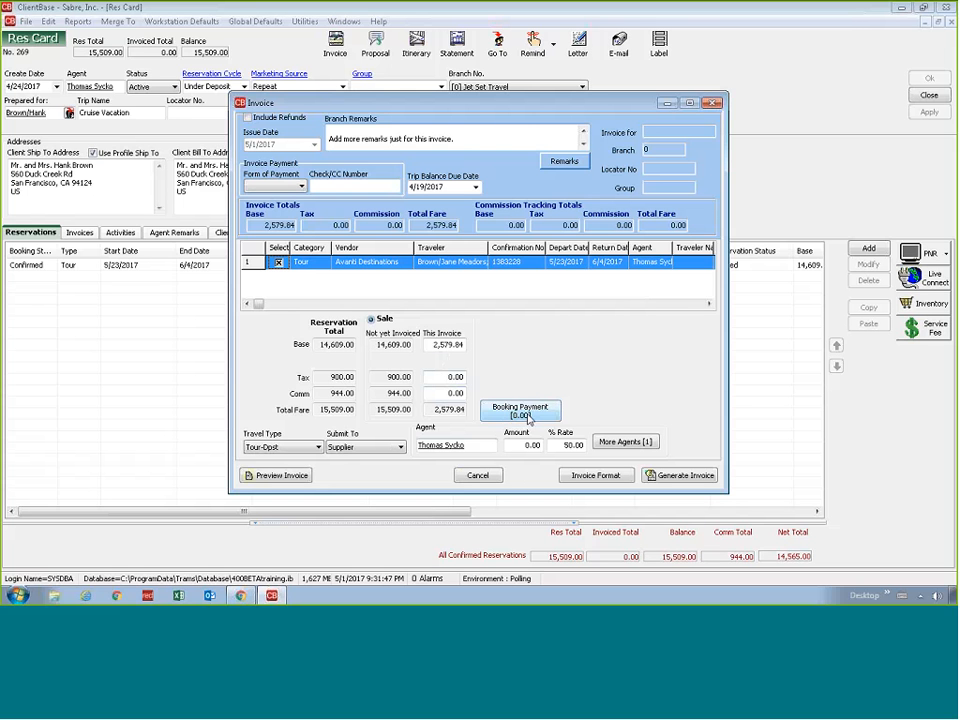
# Add a 1,250.00 booking payment by credit card, using the client's stored Visa card
pyautogui.click(528, 418)
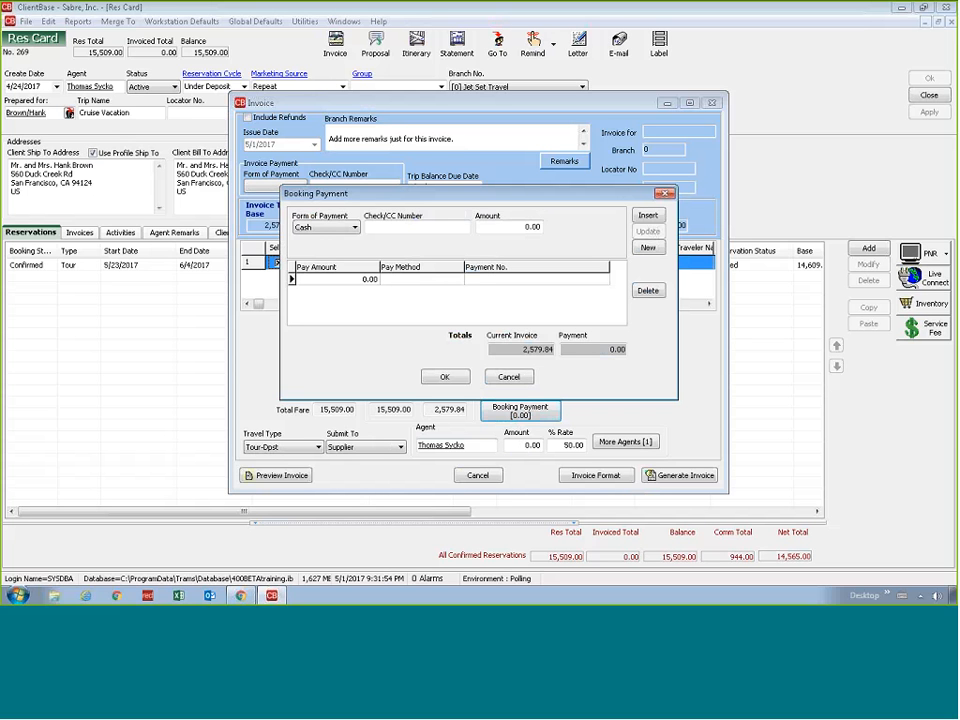
pyautogui.click(354, 227)
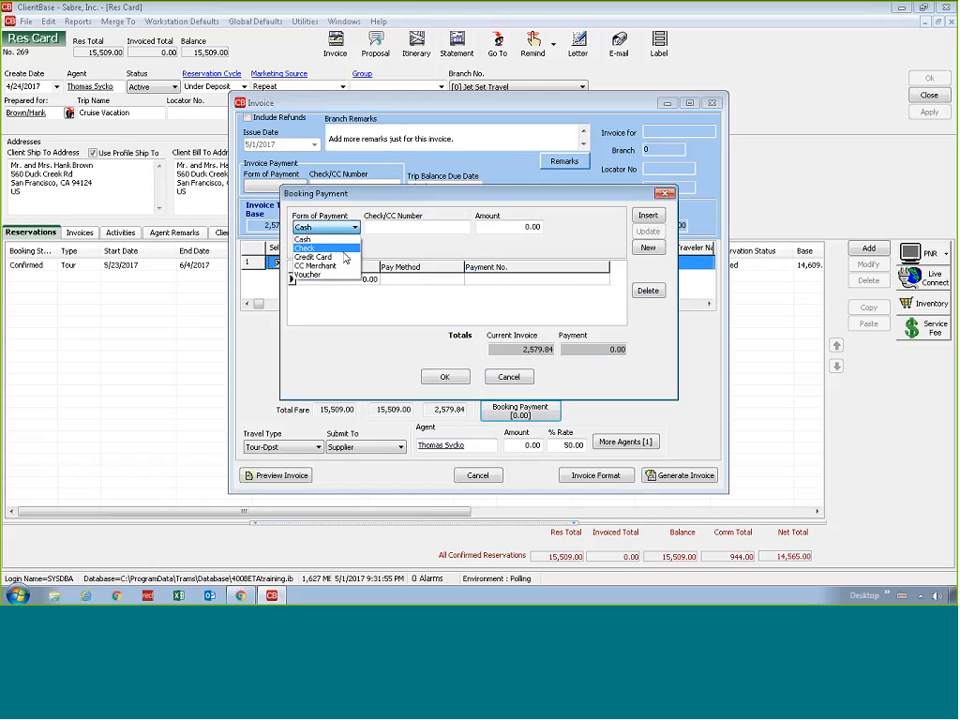
pyautogui.click(345, 257)
pyautogui.click(464, 227)
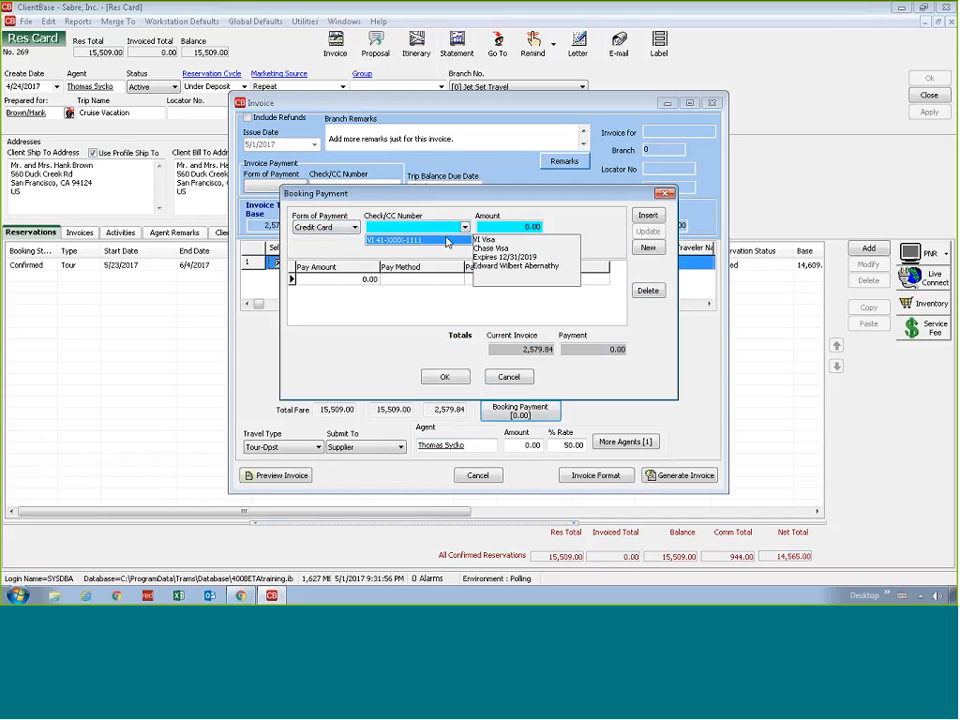
pyautogui.click(447, 241)
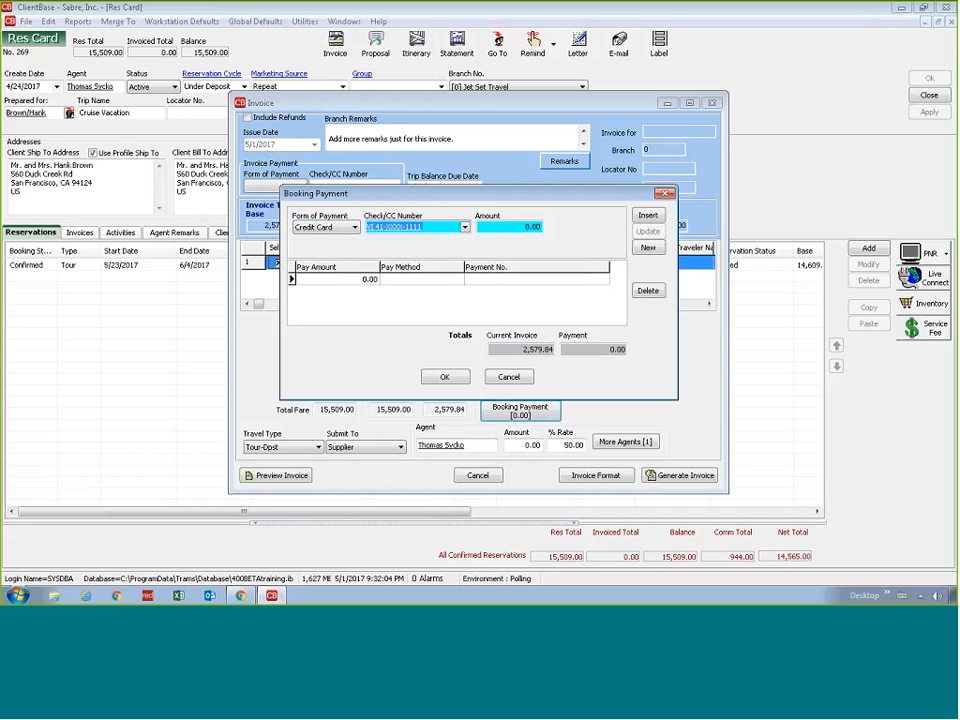
pyautogui.press('Tab')
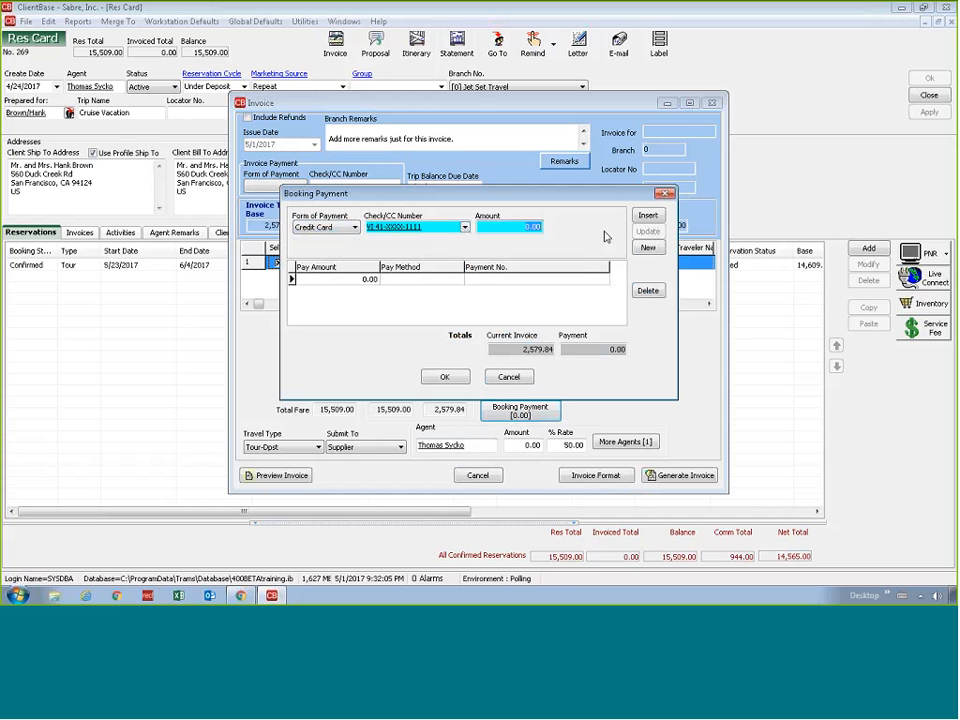
pyautogui.write('1250')
pyautogui.press('Tab')
pyautogui.click(648, 216)
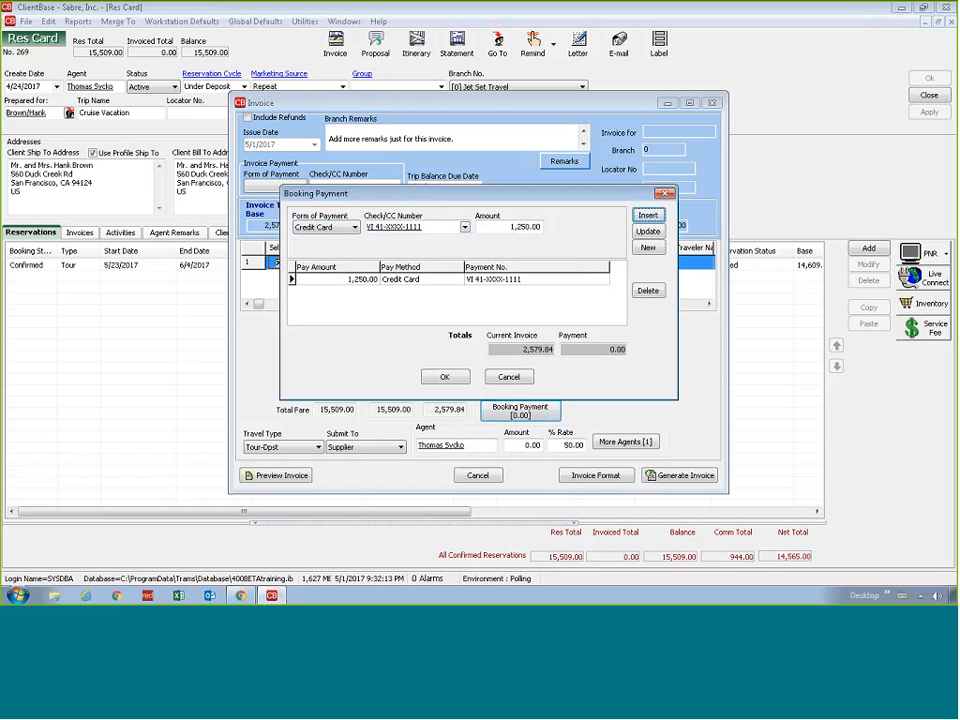
# Add a second booking payment by credit card, entering the new card's number and an amount of 1,779.84
pyautogui.click(646, 248)
pyautogui.click(330, 227)
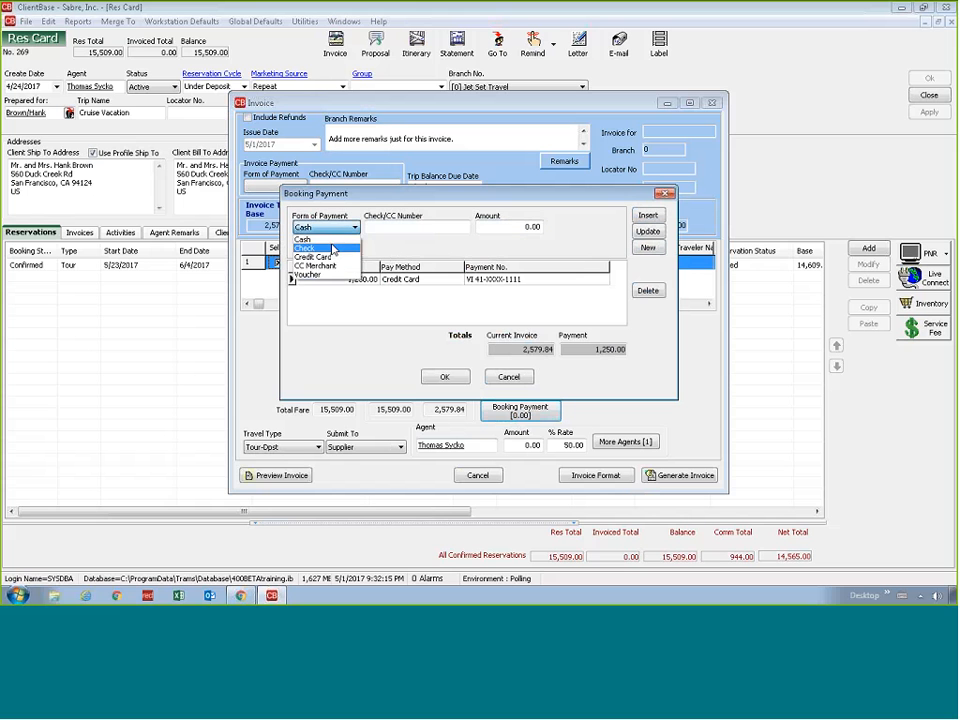
pyautogui.click(314, 257)
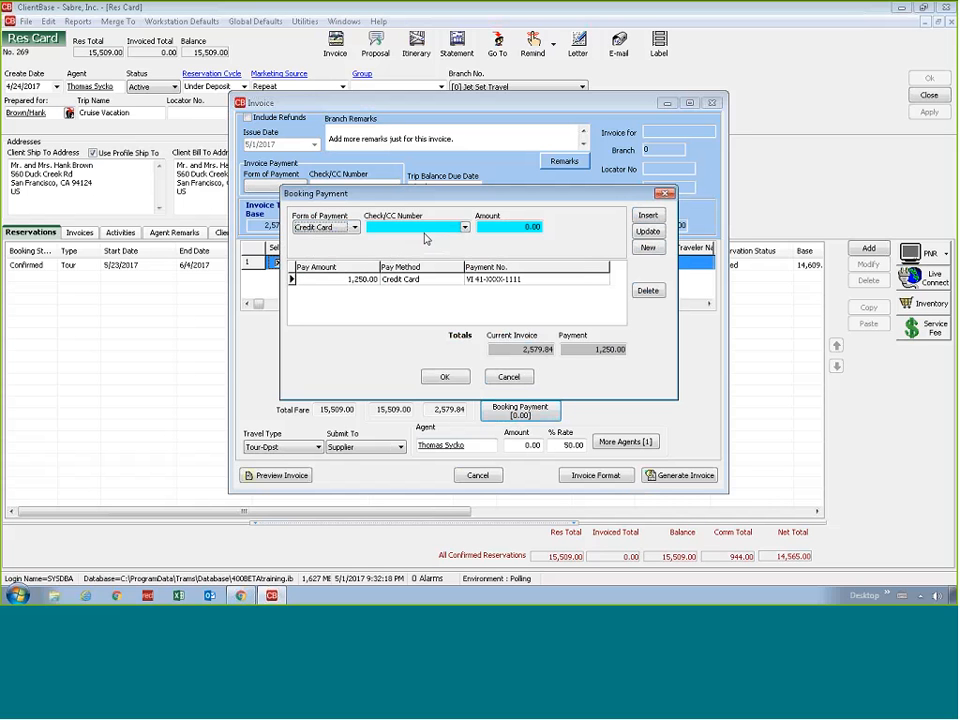
pyautogui.write('44')
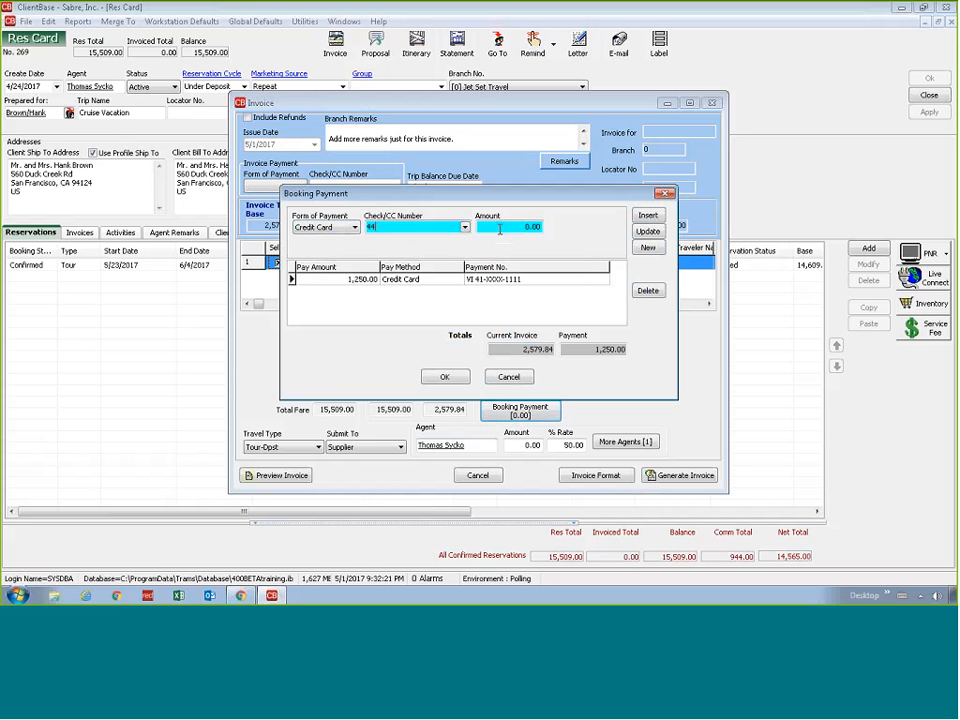
pyautogui.write('44333322221111')
pyautogui.press('Tab')
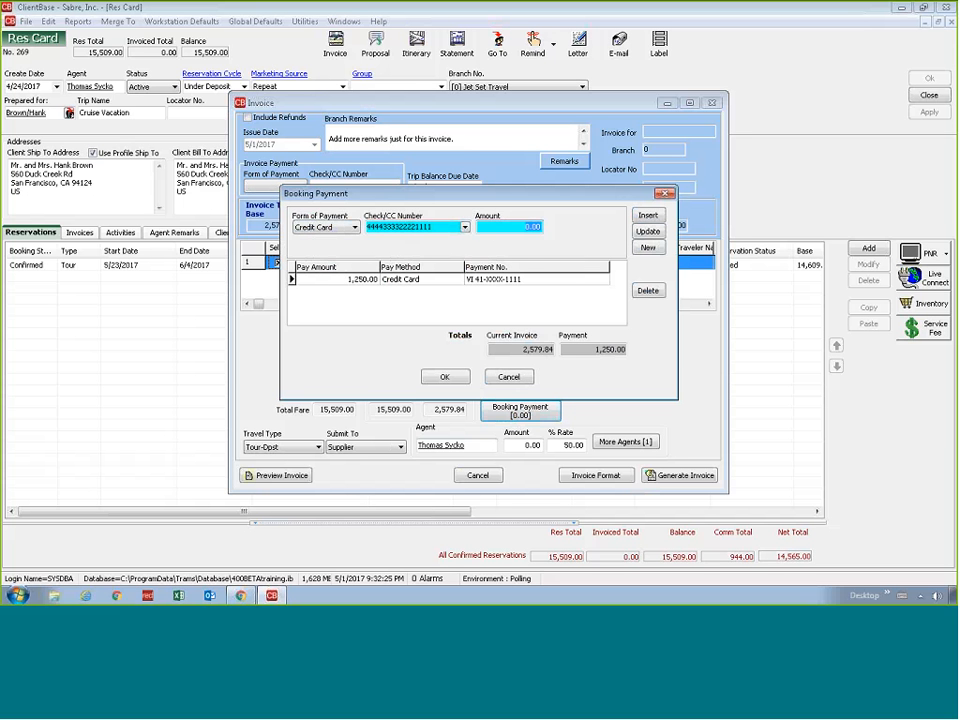
pyautogui.write('12')
pyautogui.press('BackSpace')
pyautogui.write('779.84')
pyautogui.press('Tab')
pyautogui.press('Return')
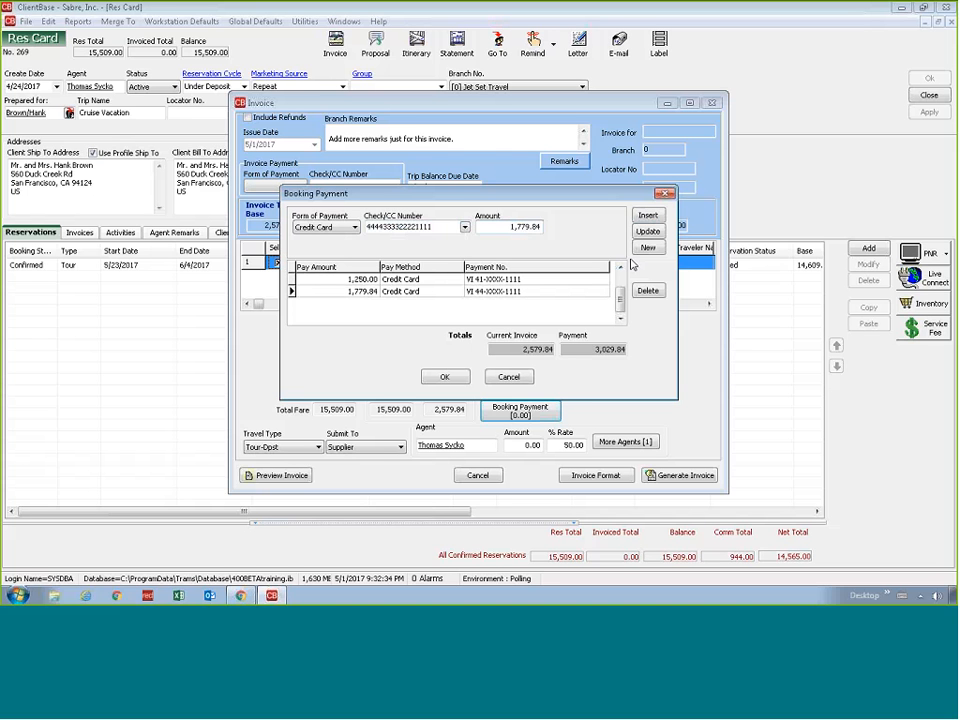
# Update the second card payment's amount to 1,229.84
pyautogui.click(637, 250)
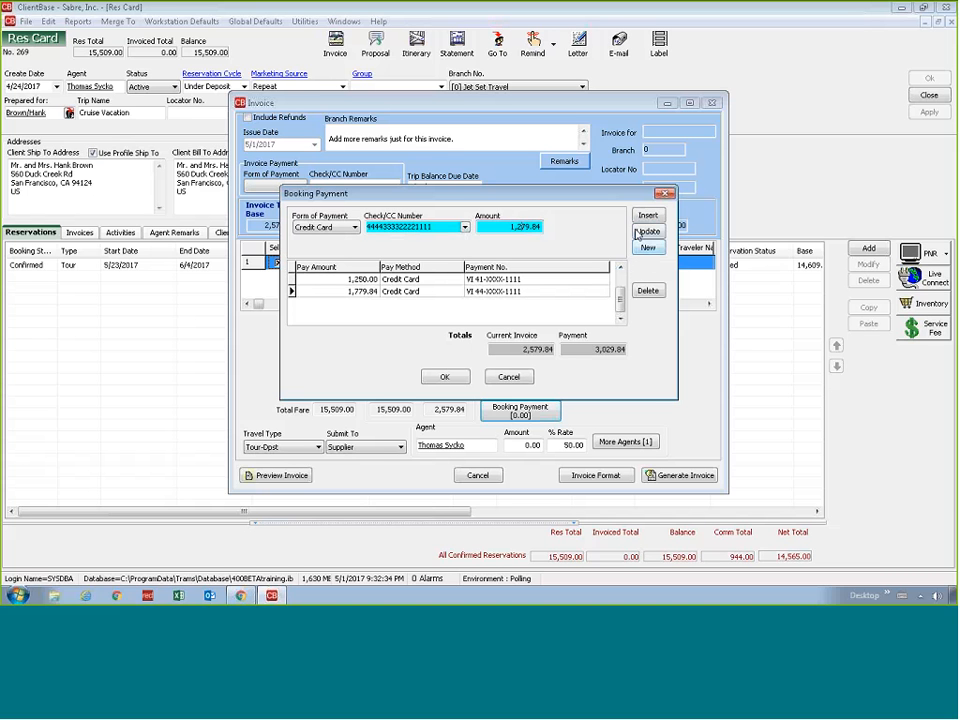
pyautogui.click(640, 232)
pyautogui.click(645, 232)
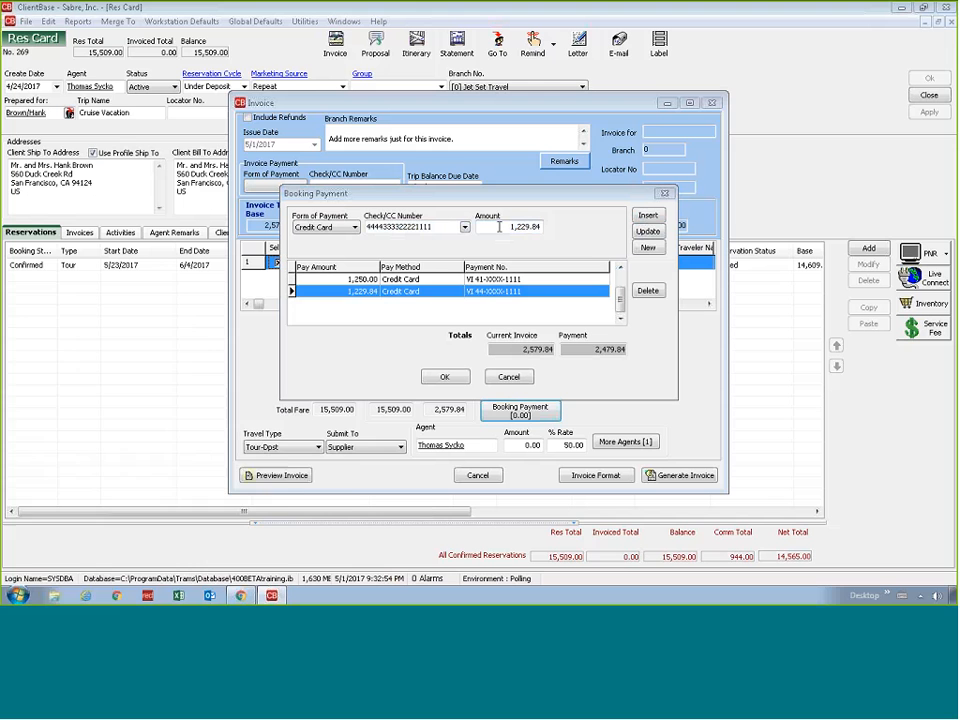
# Open the Windows Calculator and subtract 1250 from 2579.84
pyautogui.press('super')
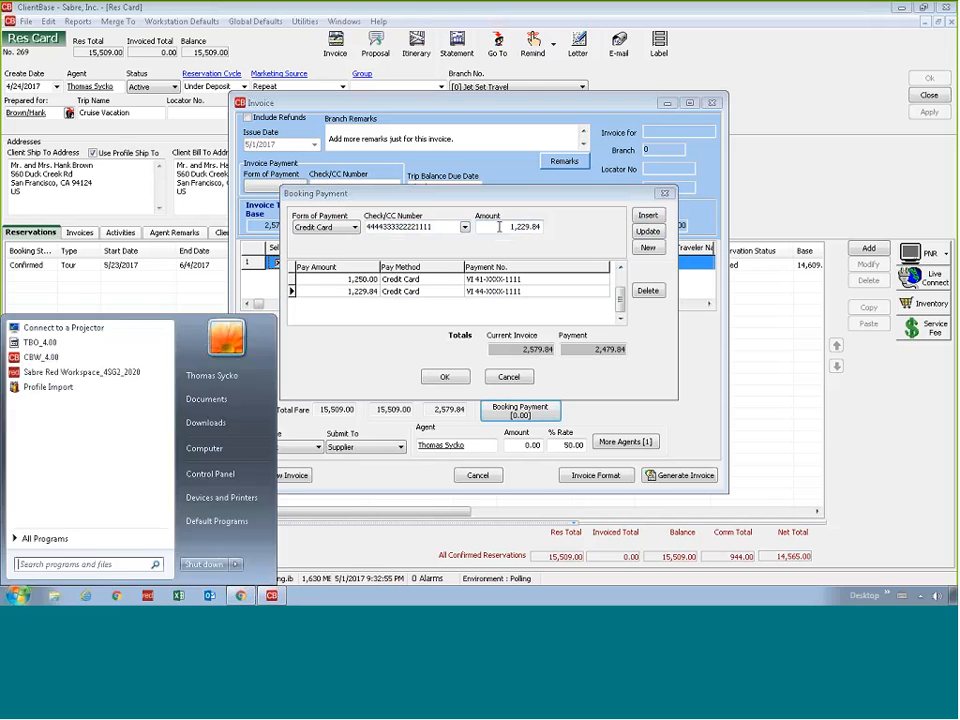
pyautogui.write('calc')
pyautogui.press('Return')
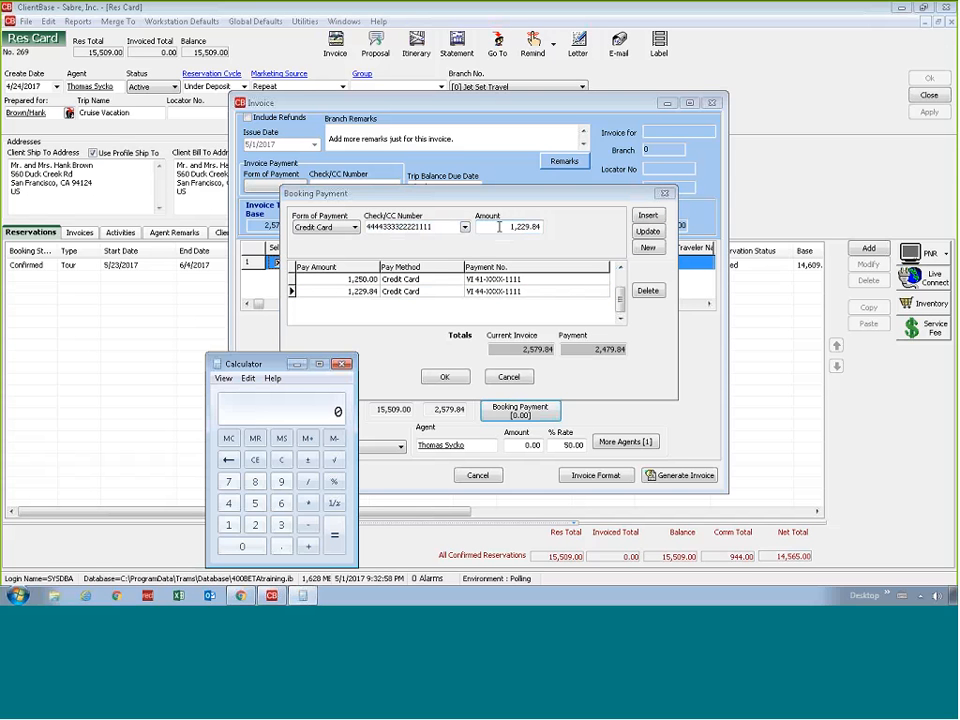
pyautogui.write('2579.84 - 1250')
pyautogui.press('Return')
# Return to the booking payment and update the second card payment's amount to 1,329.84
pyautogui.click(524, 227)
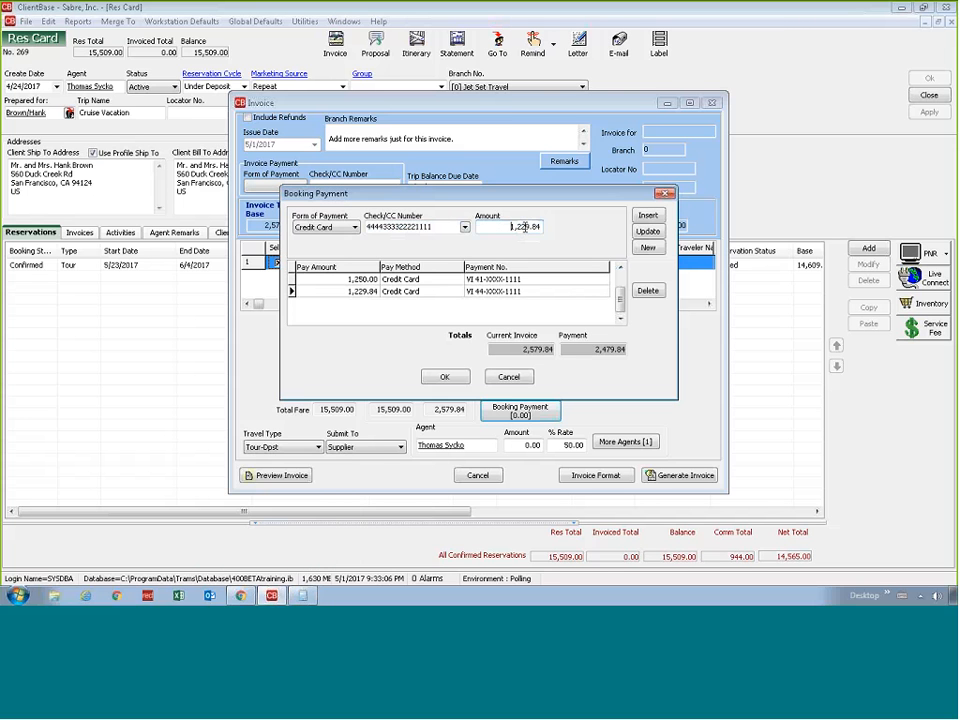
pyautogui.press('Right')
pyautogui.press('Right')
pyautogui.press('Delete')
pyautogui.write('3')
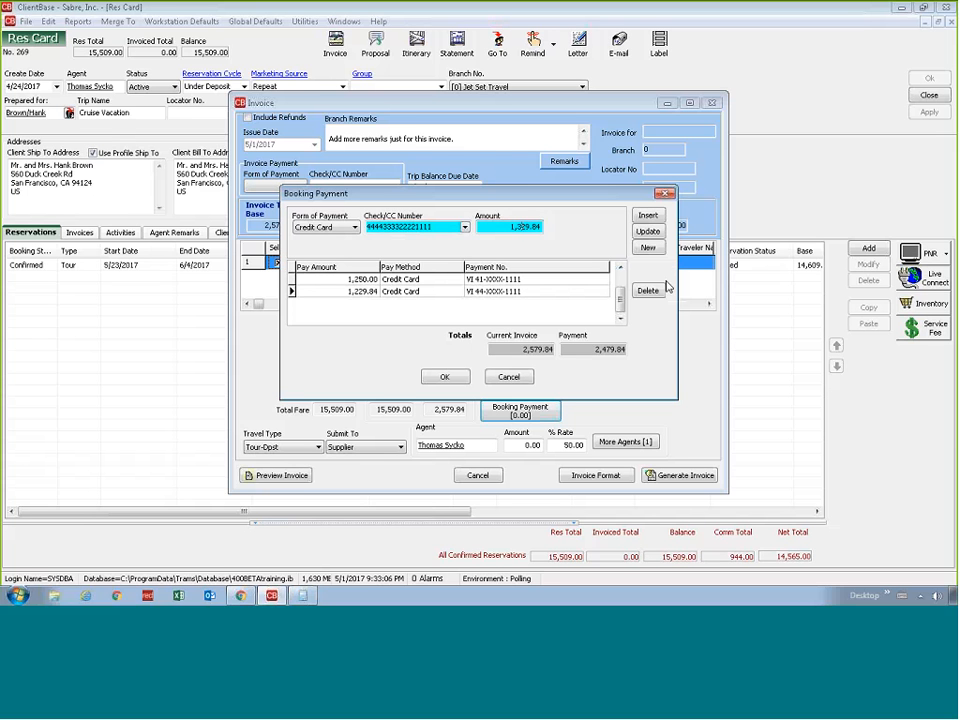
pyautogui.click(657, 234)
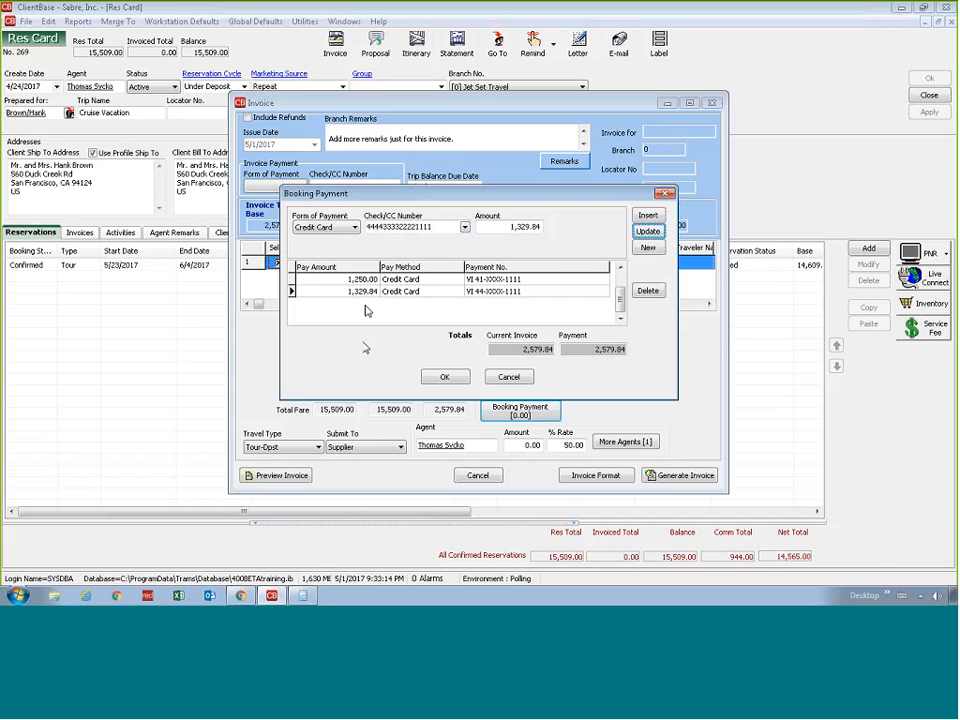
# Keep Credit Card as the second payment's form of payment and accept the booking payments
pyautogui.click(313, 231)
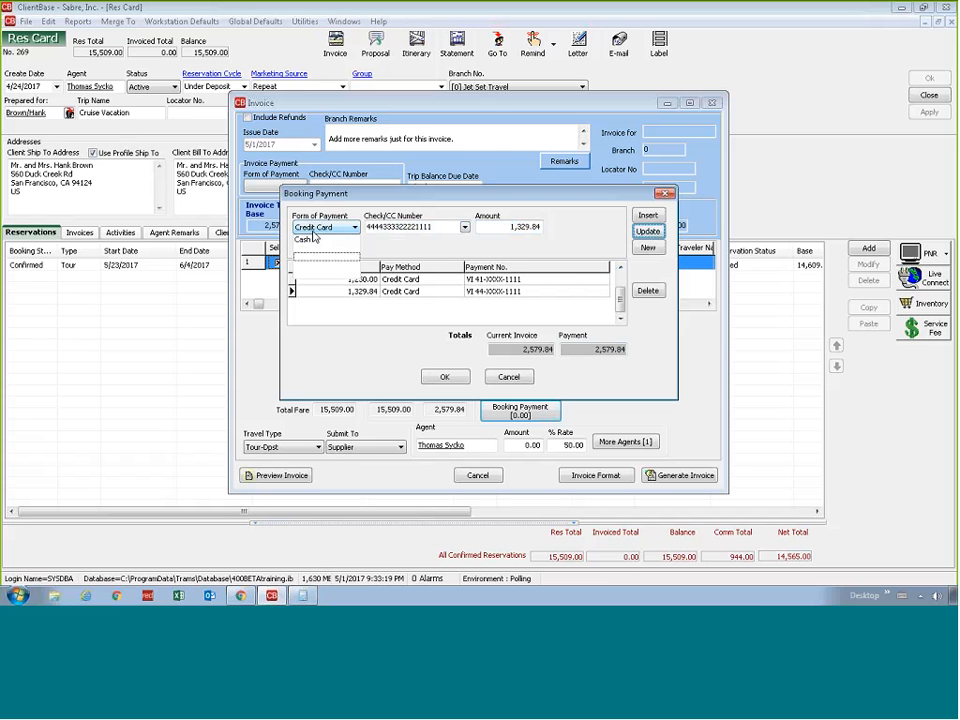
pyautogui.click(313, 257)
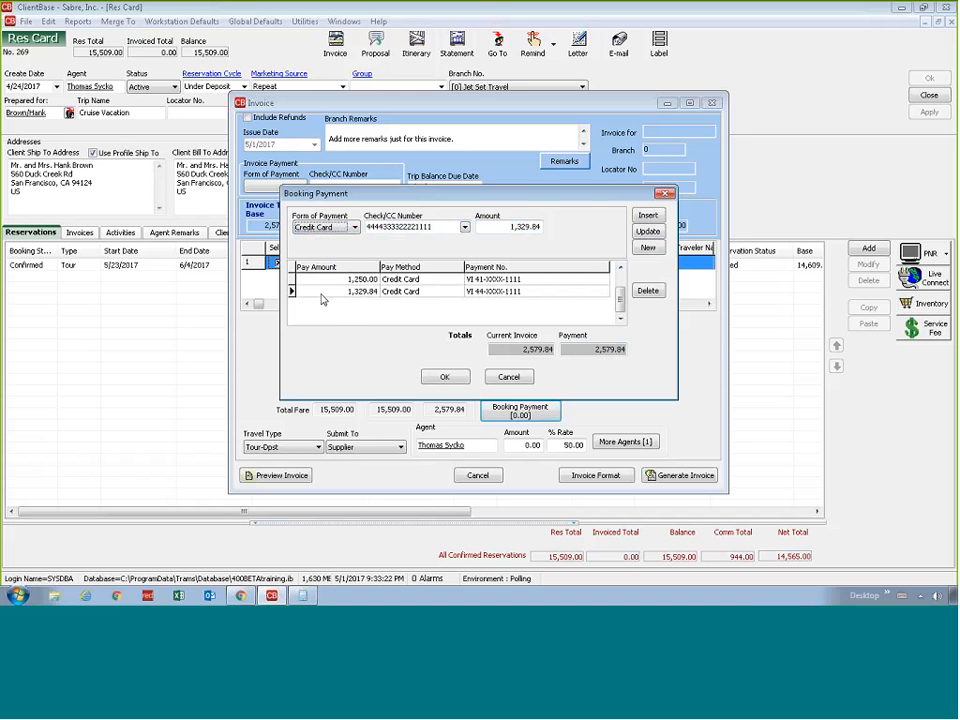
pyautogui.click(444, 376)
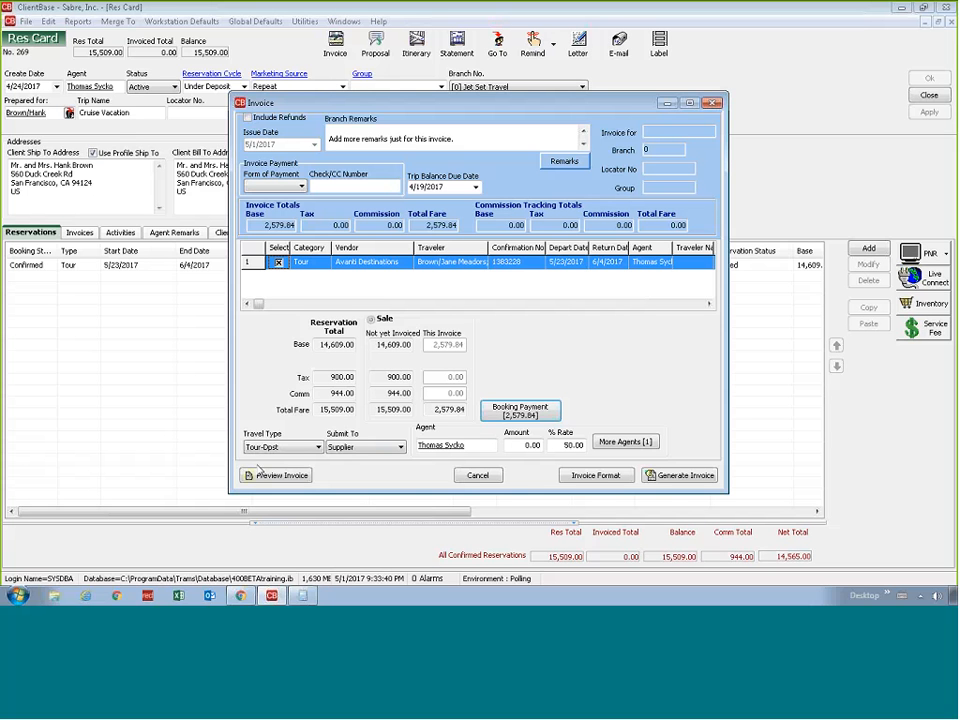
pyautogui.click(846, 456)
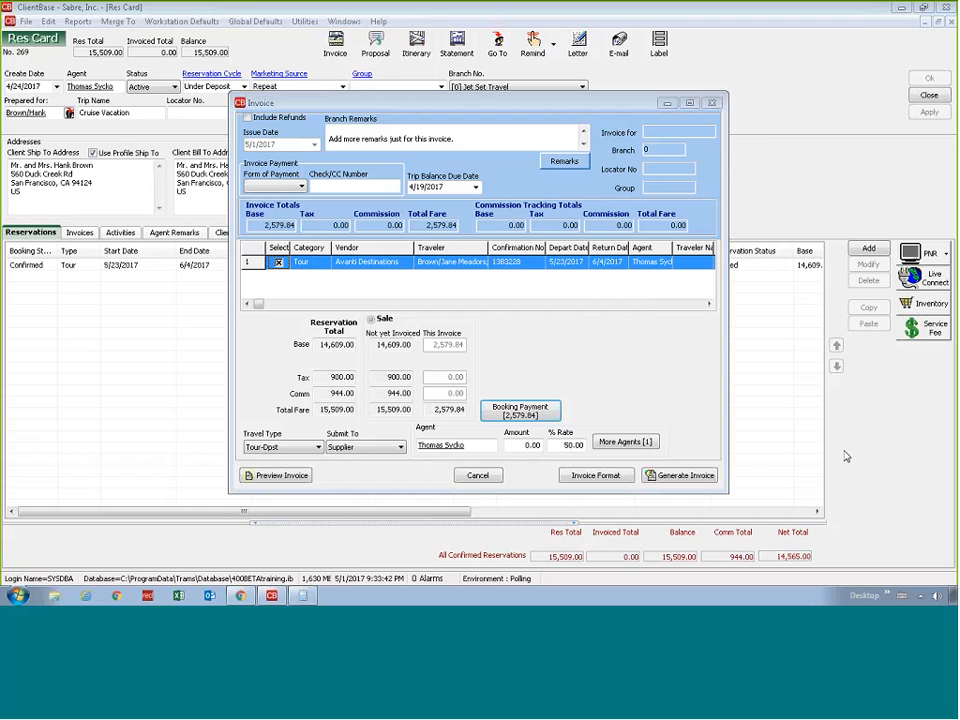
# Preview the draft invoice through its last page, generate the invoice and close its preview
pyautogui.click(284, 476)
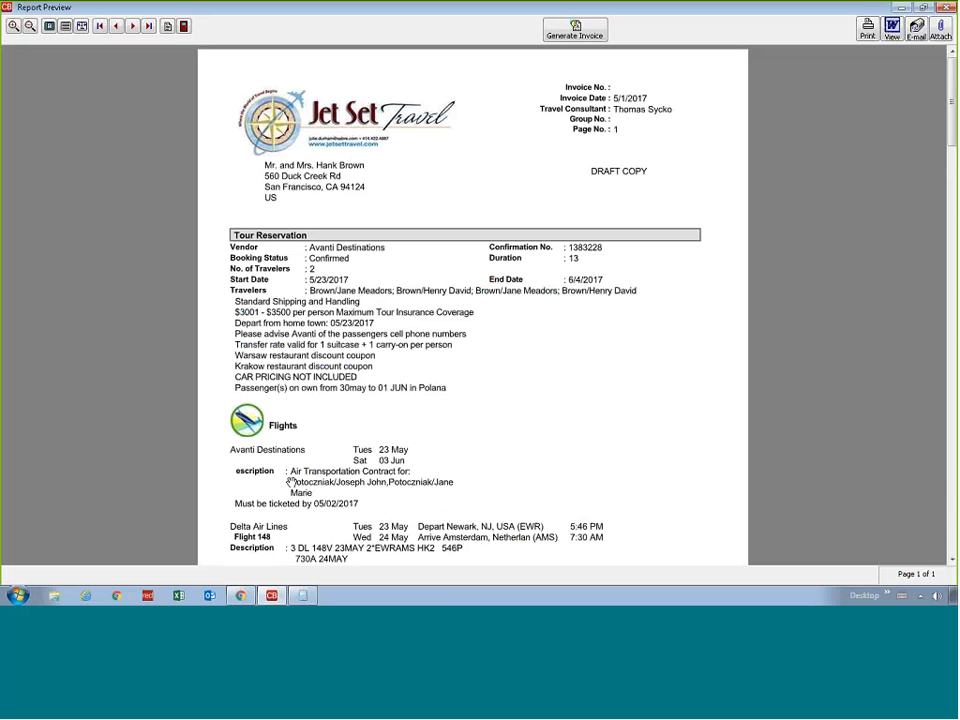
pyautogui.click(147, 27)
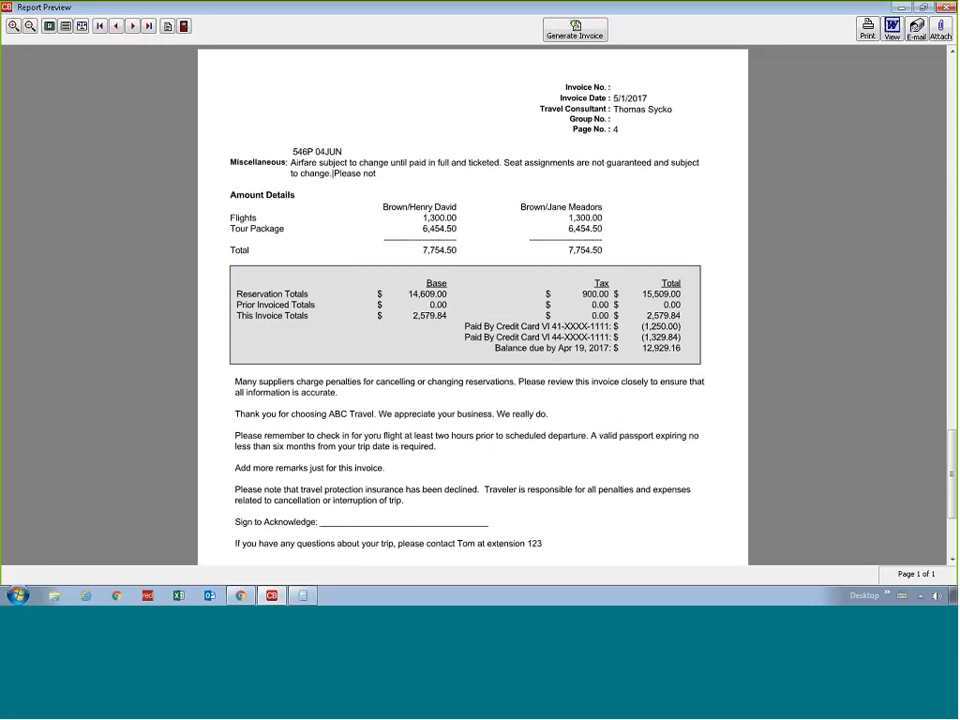
pyautogui.click(567, 38)
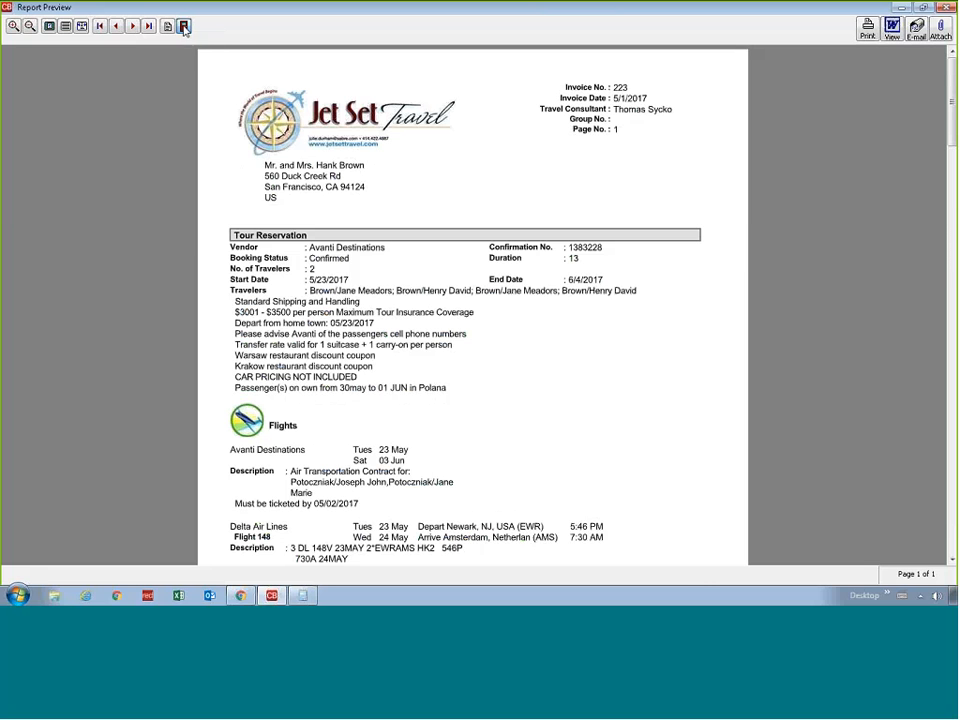
pyautogui.click(183, 27)
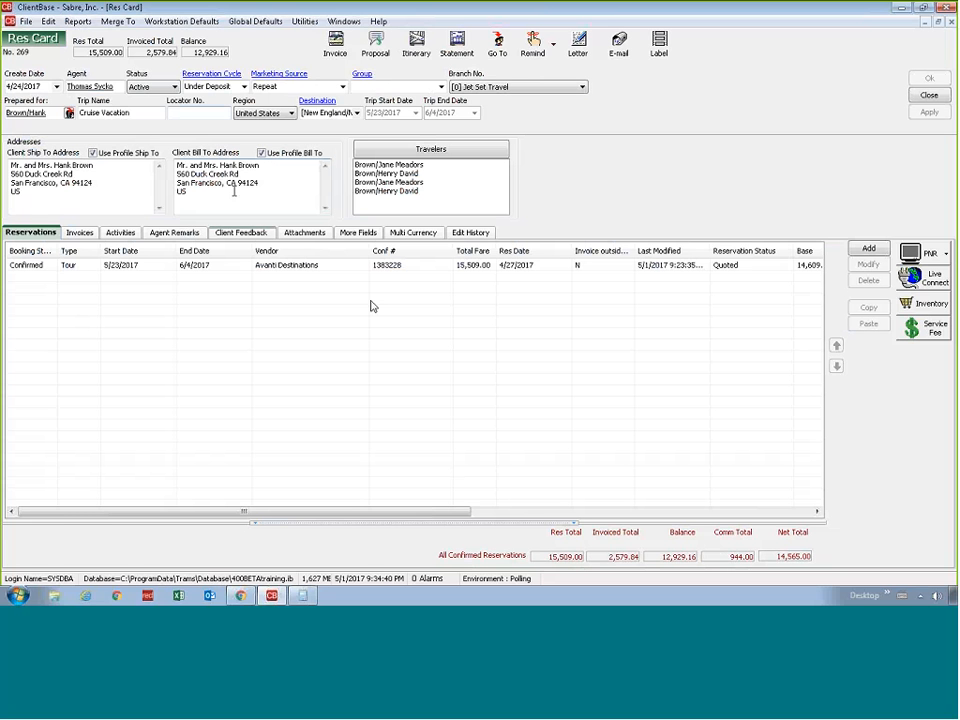
# Open a reprint of the generated invoice and review its itemized amounts, card payments and remarks
pyautogui.click(80, 232)
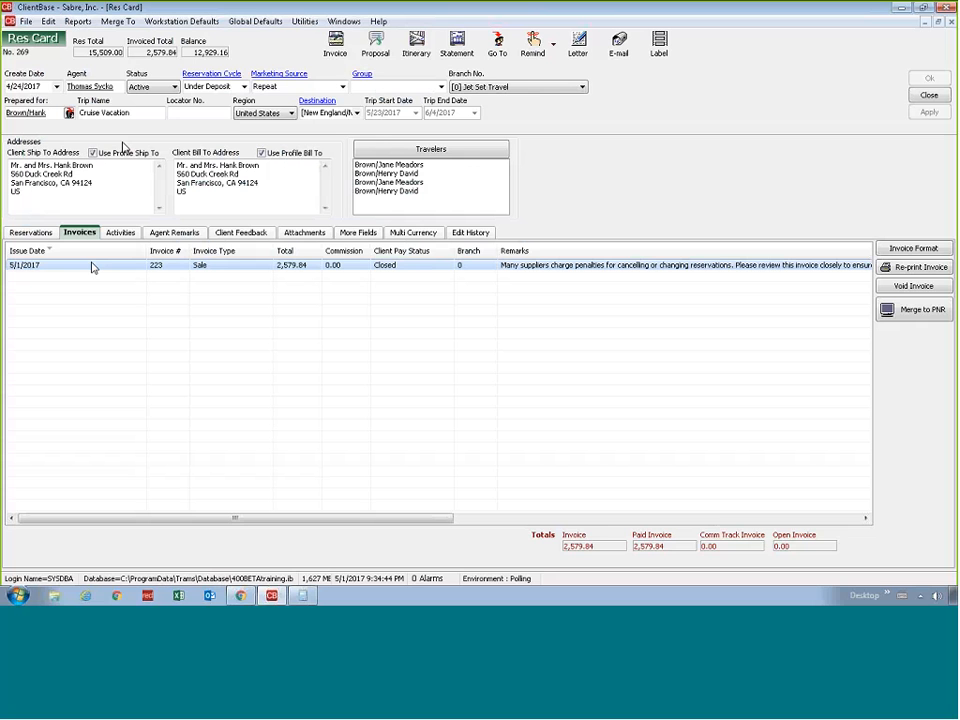
pyautogui.click(884, 272)
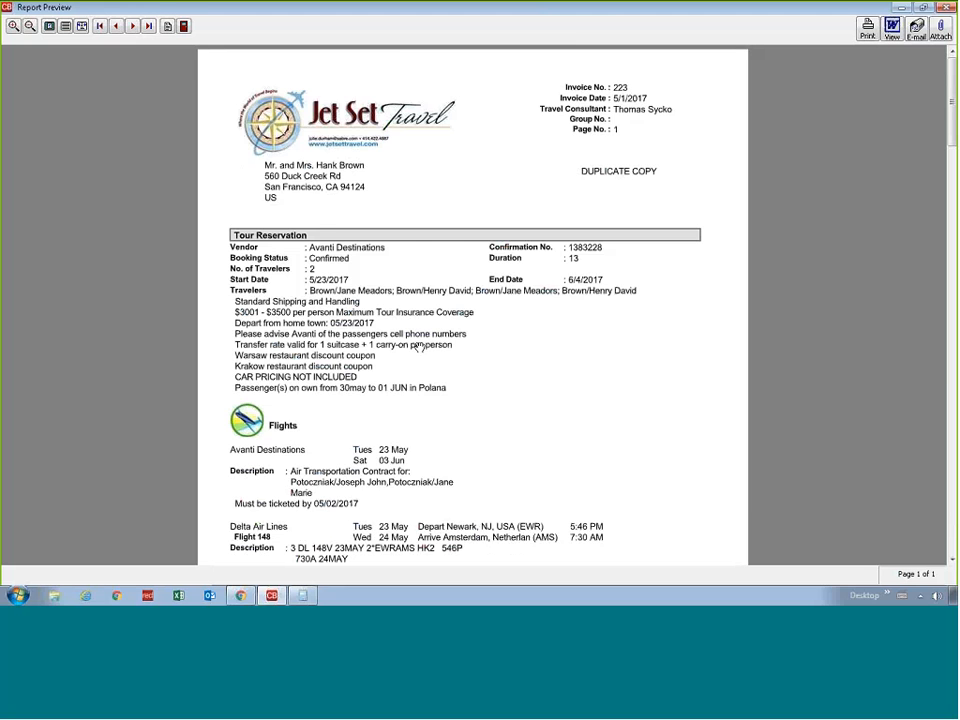
pyautogui.scroll(-10, 420, 347)
pyautogui.scroll(-10, 420, 347)
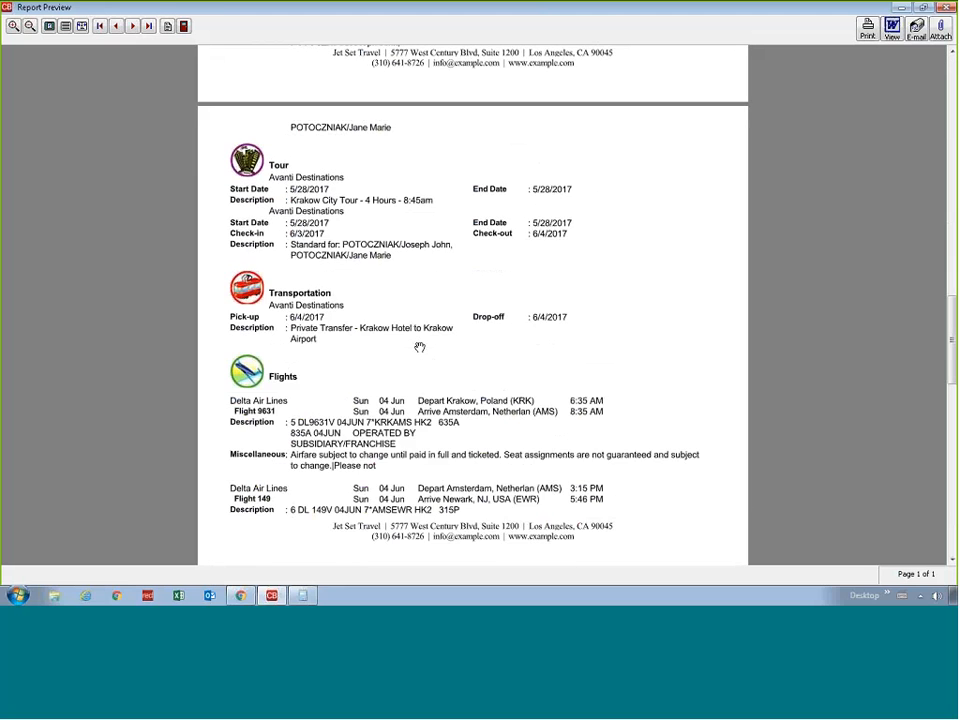
pyautogui.scroll(-5, 420, 345)
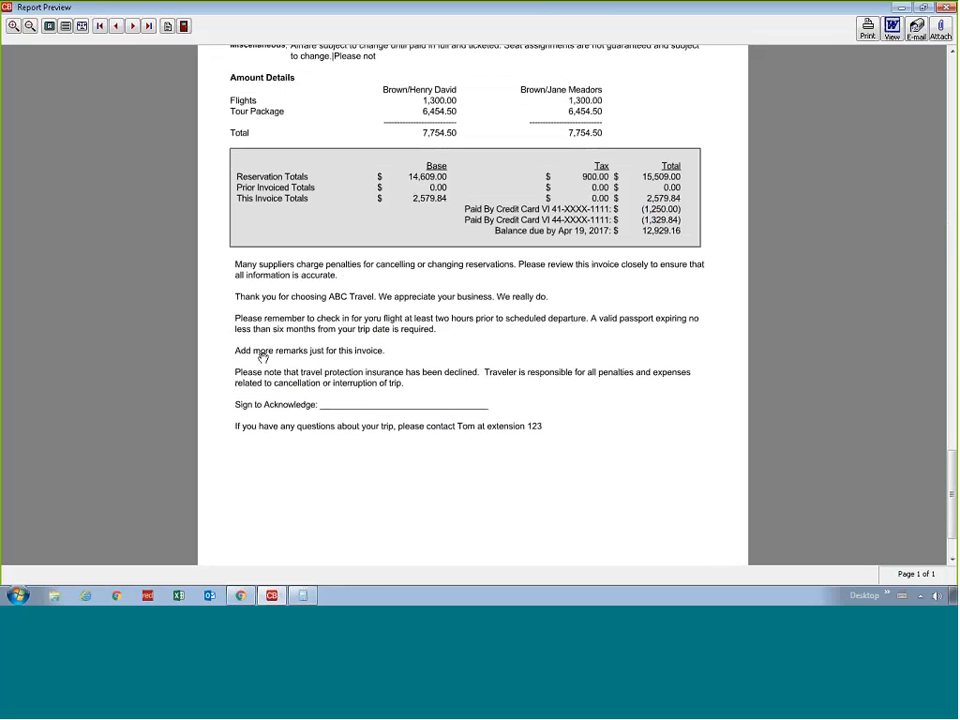
pyautogui.scroll(1, 343, 390)
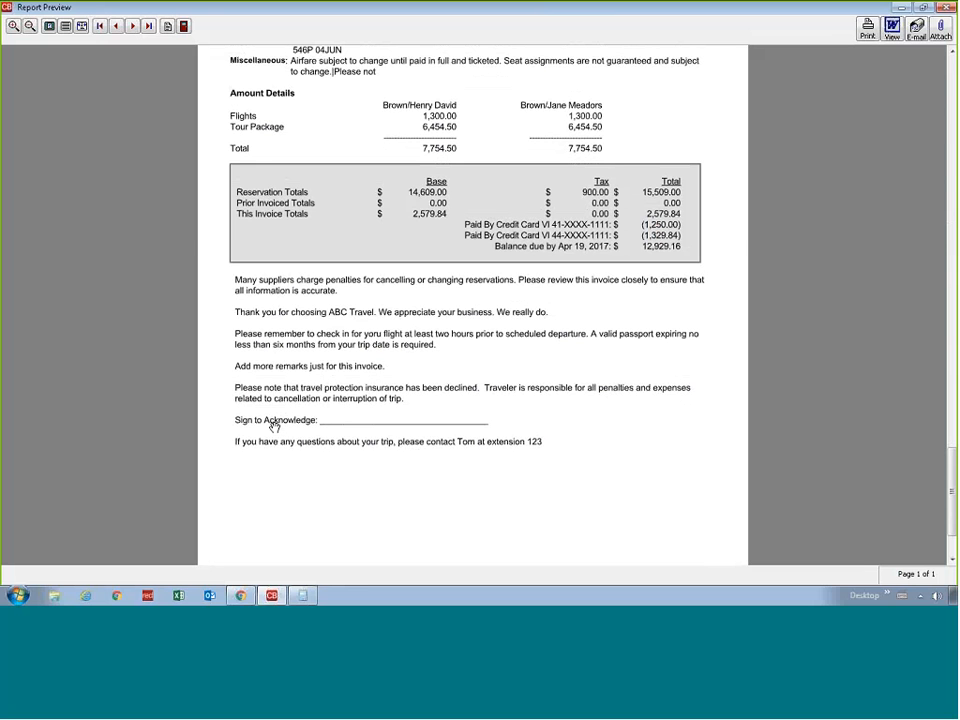
pyautogui.click(184, 27)
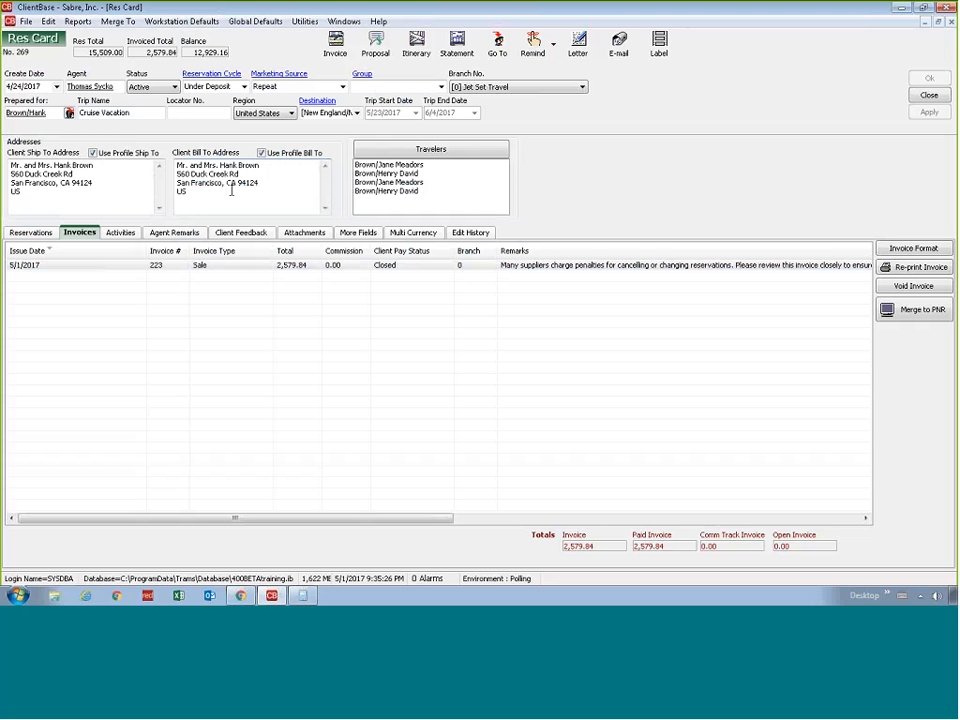
# Open the Avanti Destinations tour reservation to view its details and close it without changes
pyautogui.click(49, 234)
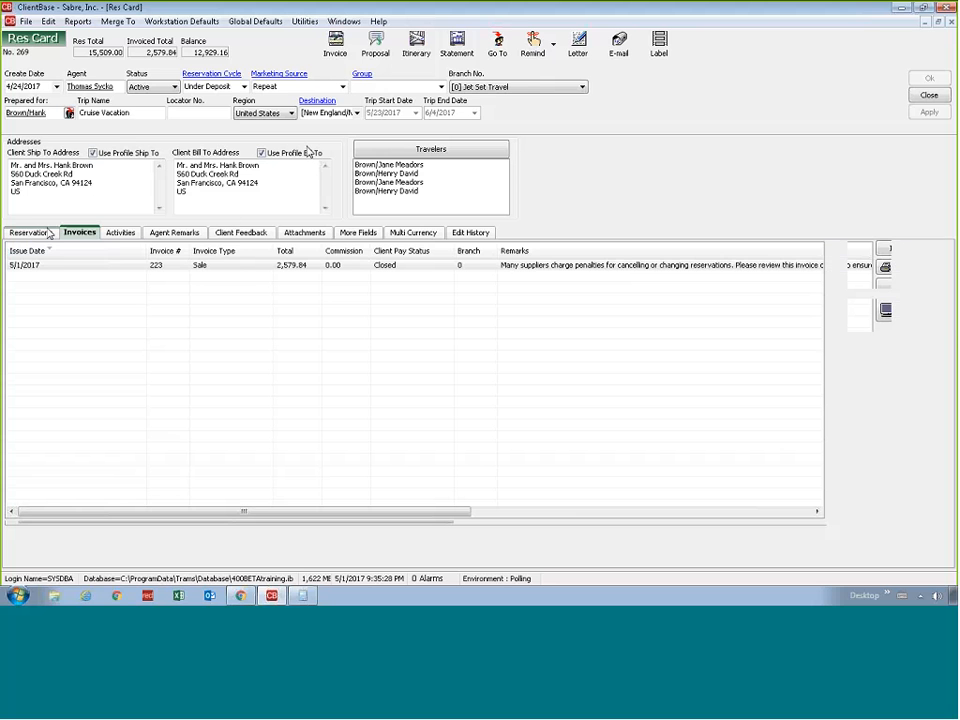
pyautogui.doubleClick(211, 268)
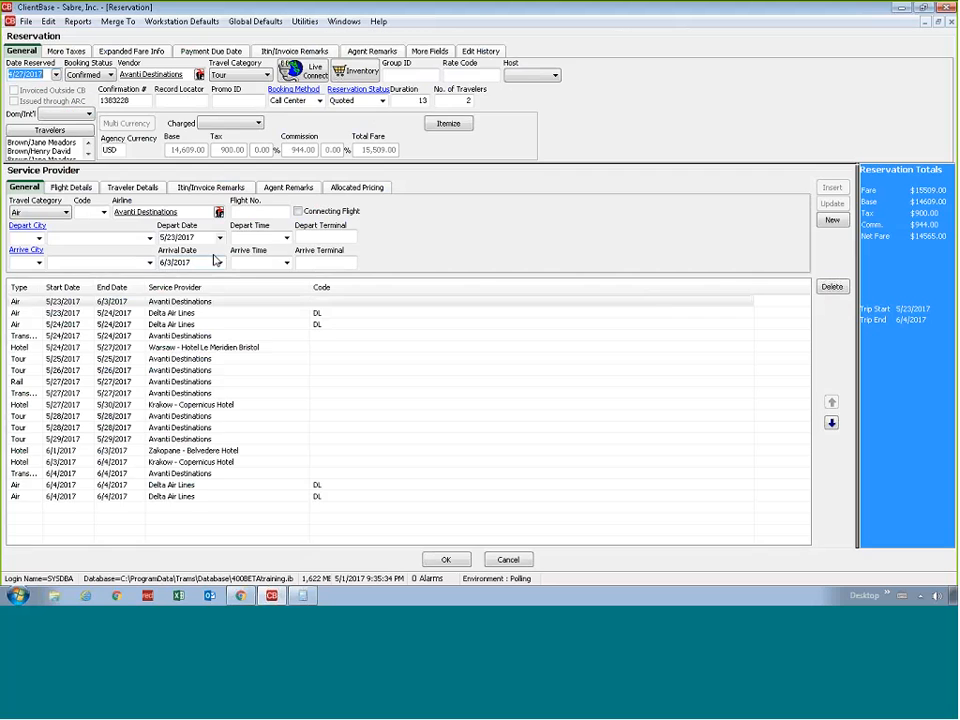
pyautogui.click(508, 558)
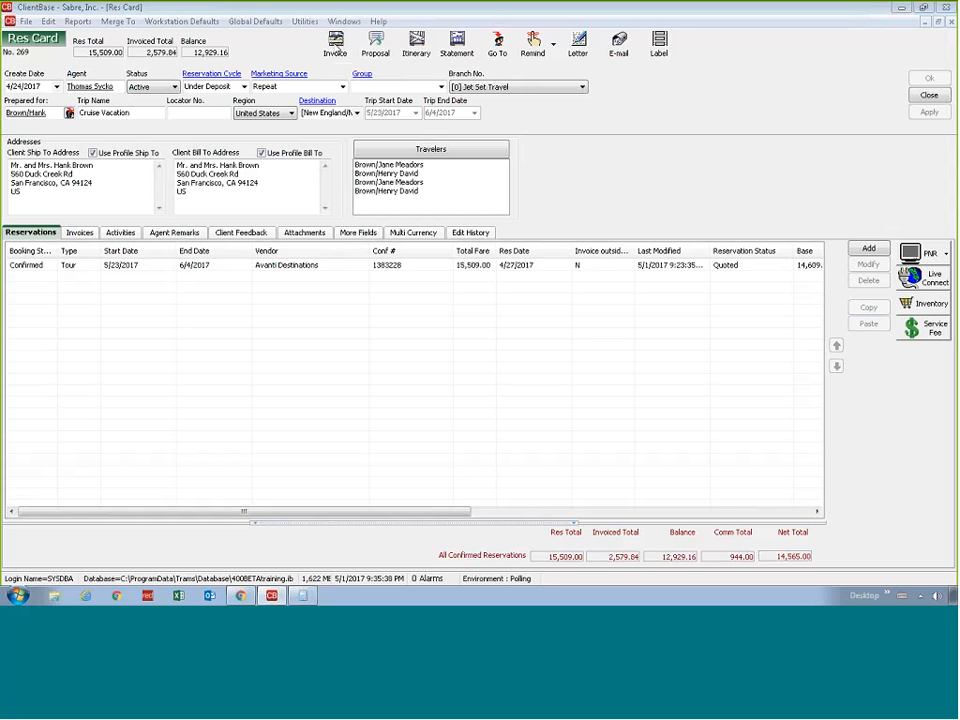
# Decline insurance for a new trip invoice and pay it by Credit Card with the client's stored Visa
pyautogui.click(510, 320)
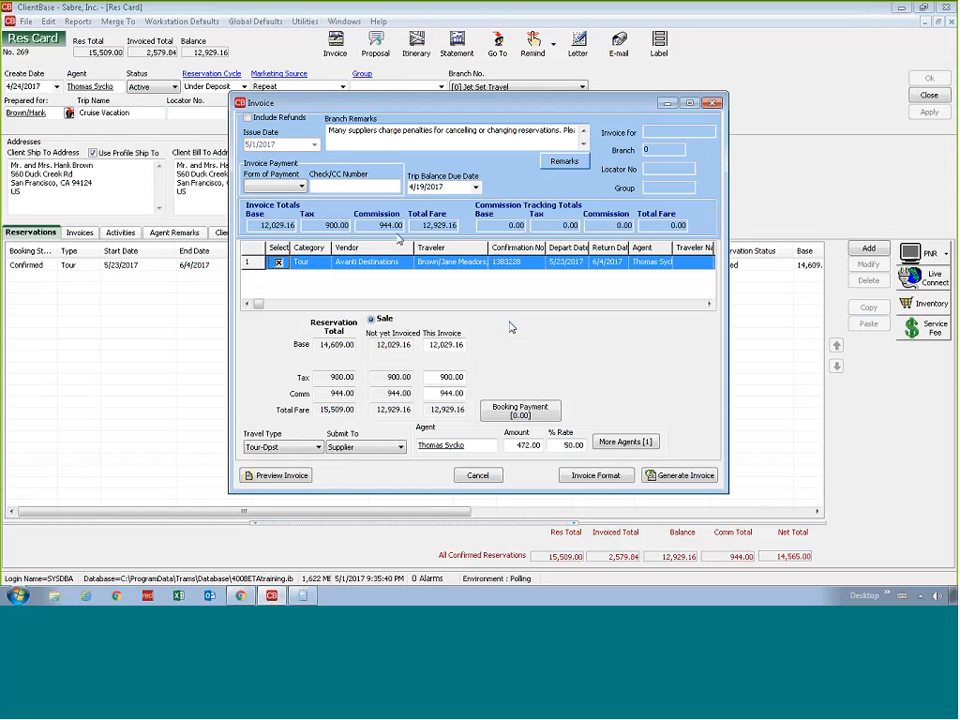
pyautogui.click(301, 186)
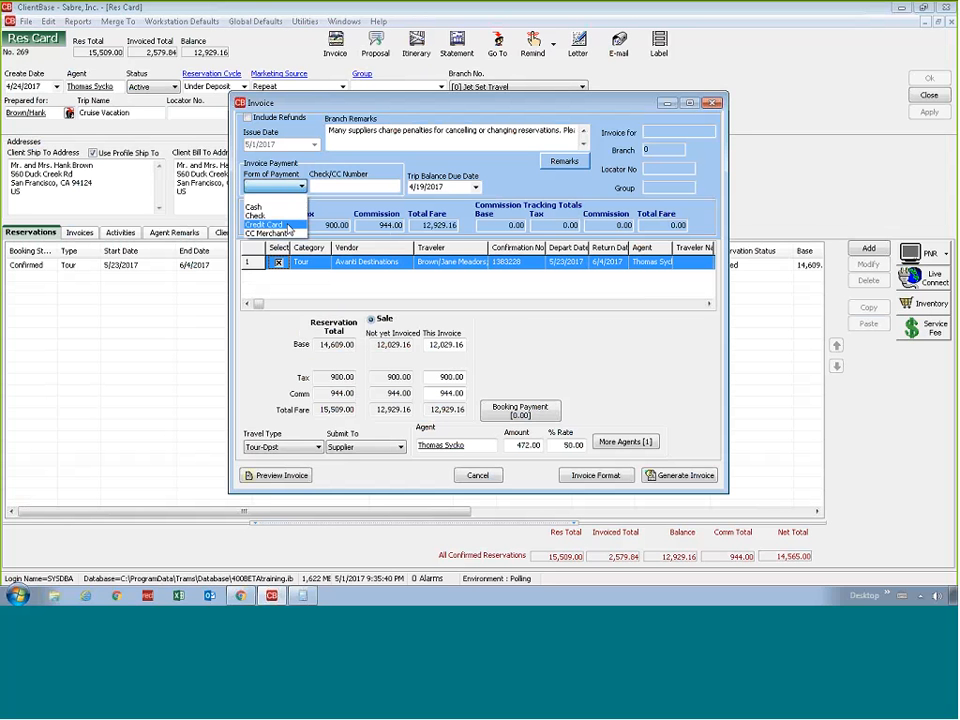
pyautogui.click(295, 224)
pyautogui.click(393, 186)
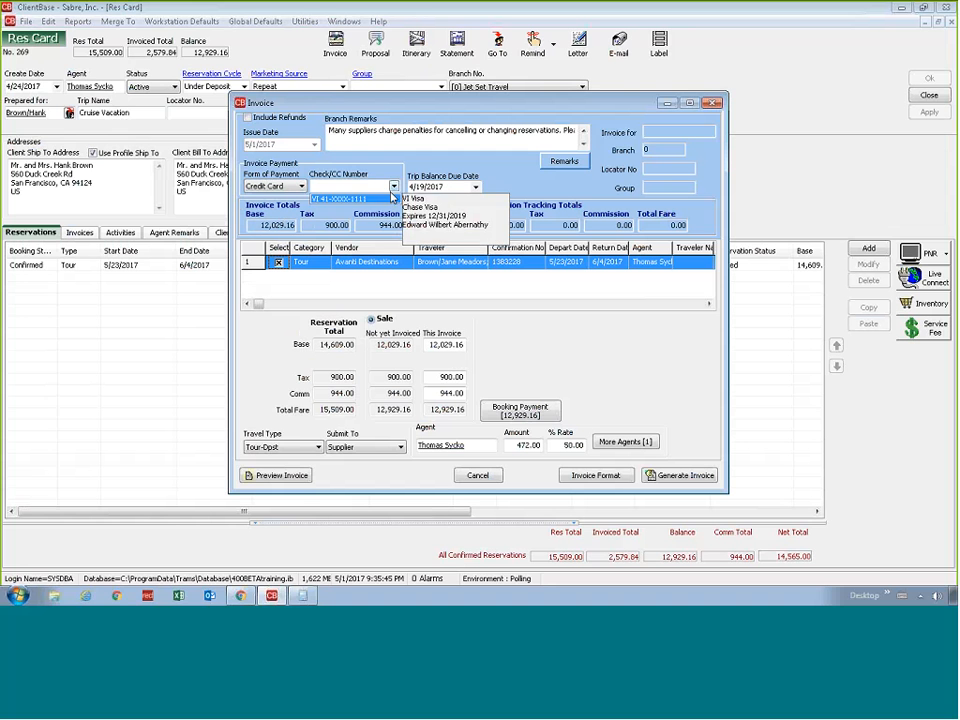
pyautogui.click(387, 203)
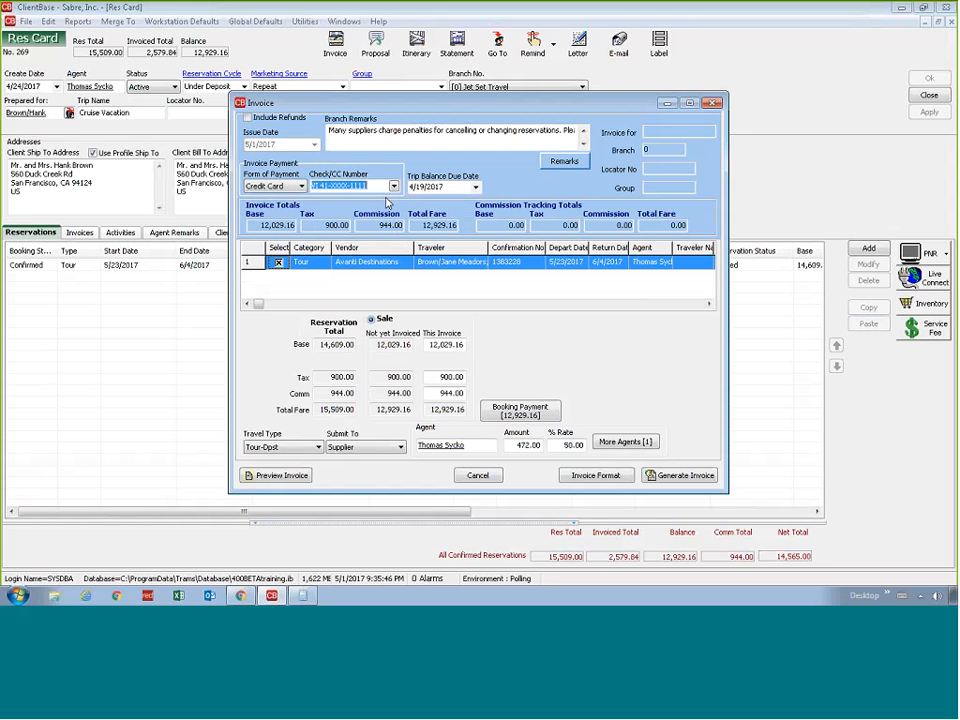
# Set the tour's base amount on this invoice to 12,000.00
pyautogui.doubleClick(428, 343)
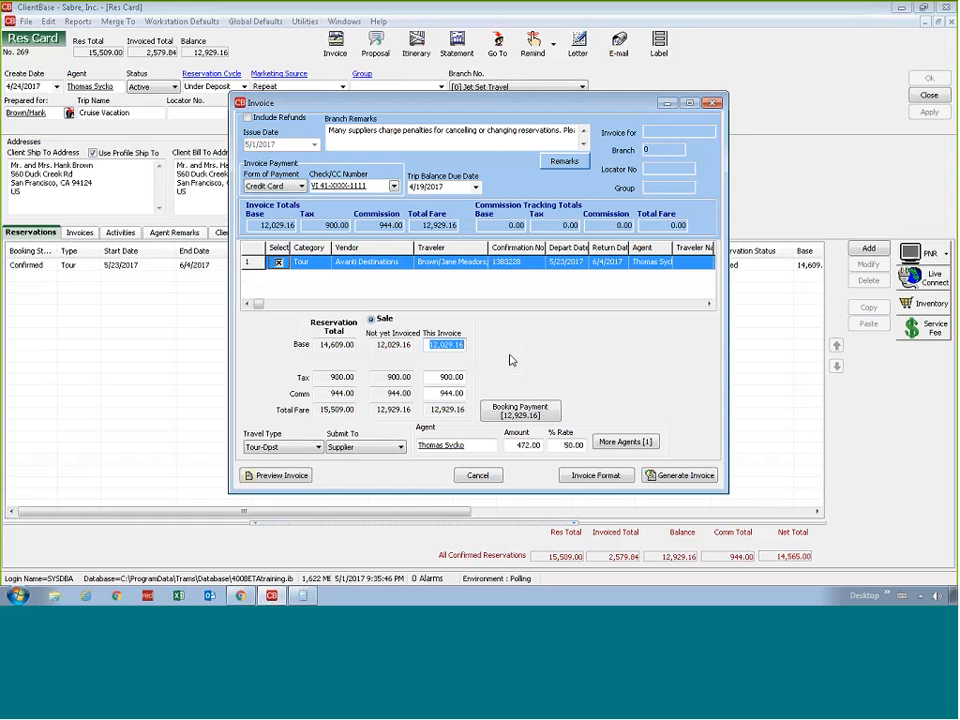
pyautogui.write('12')
pyautogui.press('Tab')
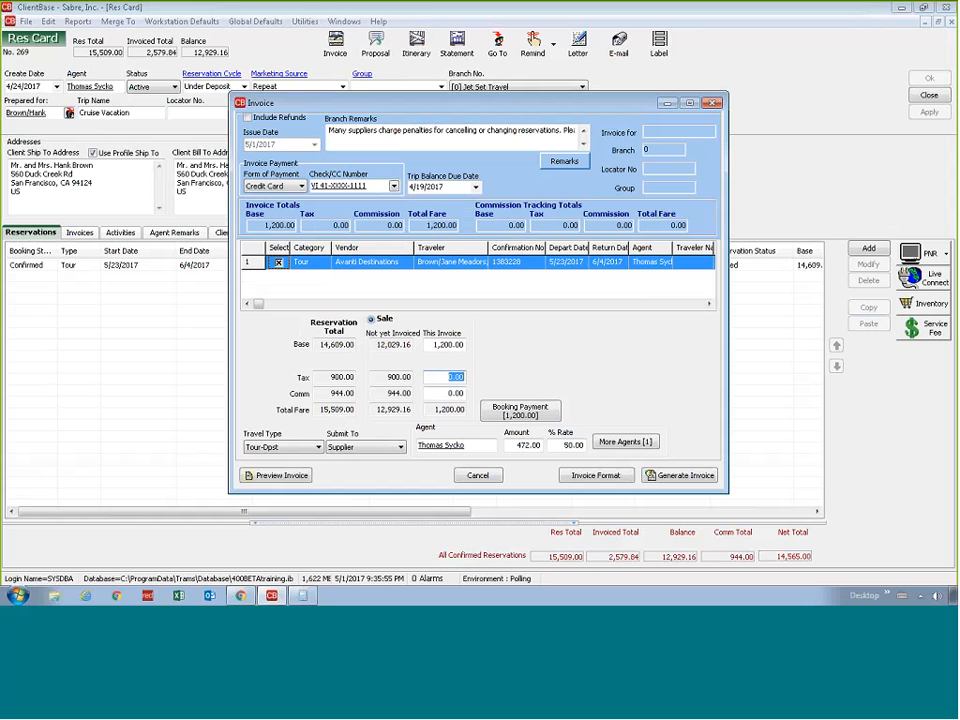
pyautogui.hotkey('shift', 'Tab')
pyautogui.write('12000')
pyautogui.press('Tab')
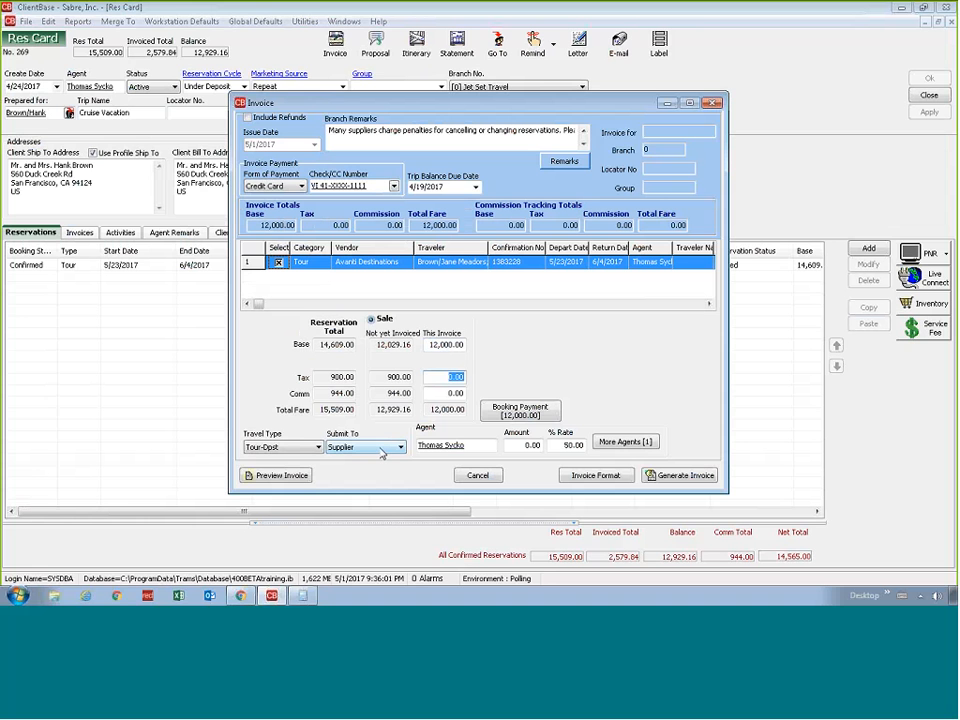
# Preview the 12,000.00 draft invoice through its last page, generate the invoice and close its preview
pyautogui.click(276, 476)
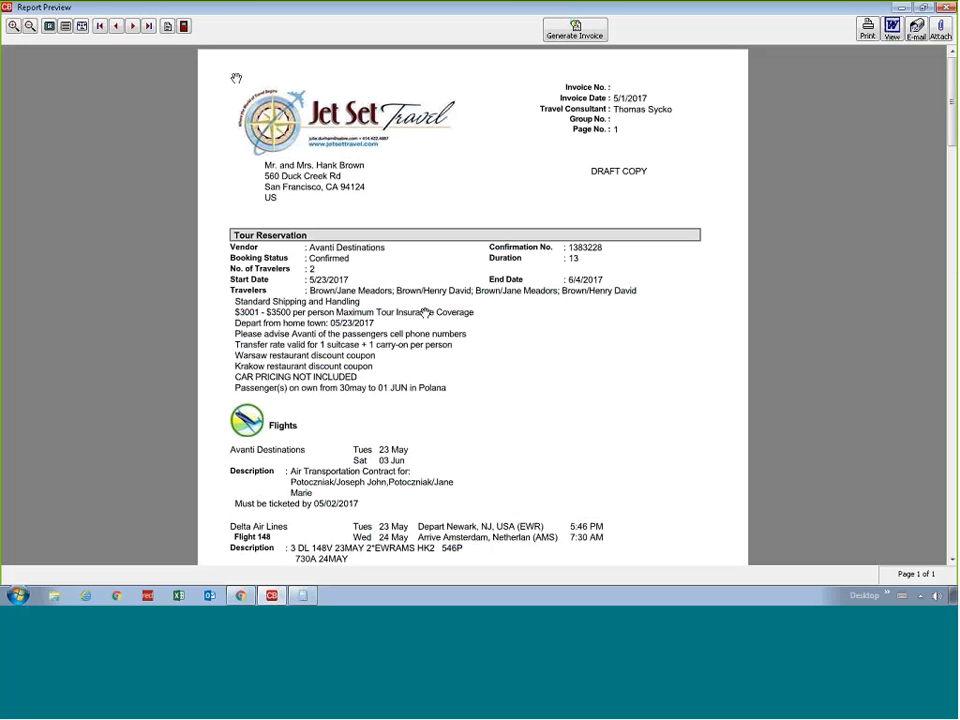
pyautogui.click(133, 26)
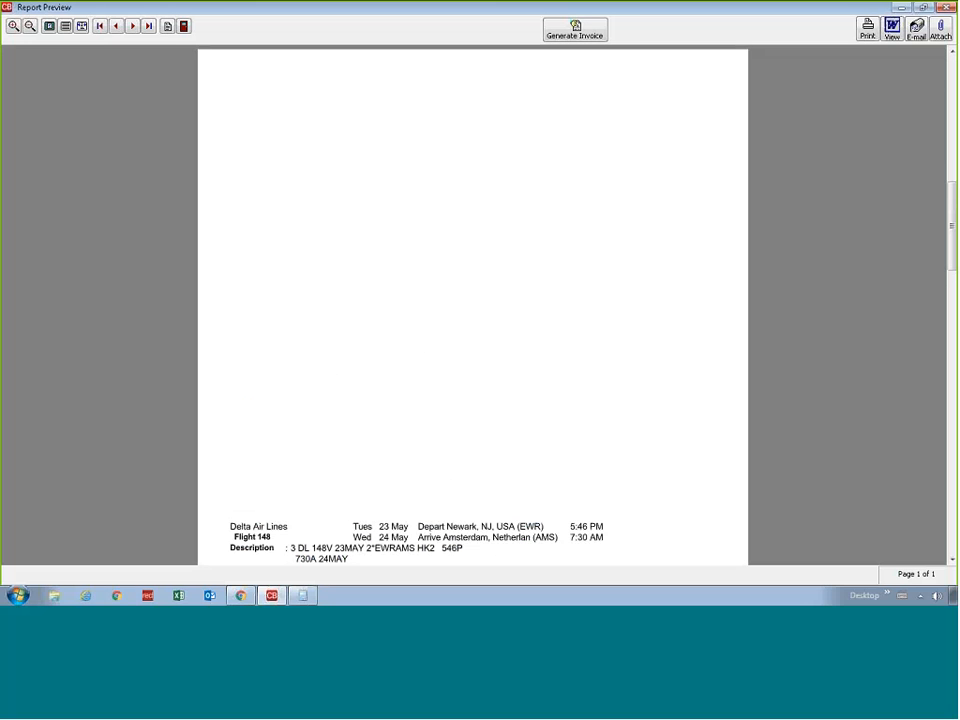
pyautogui.click(133, 26)
pyautogui.click(133, 26)
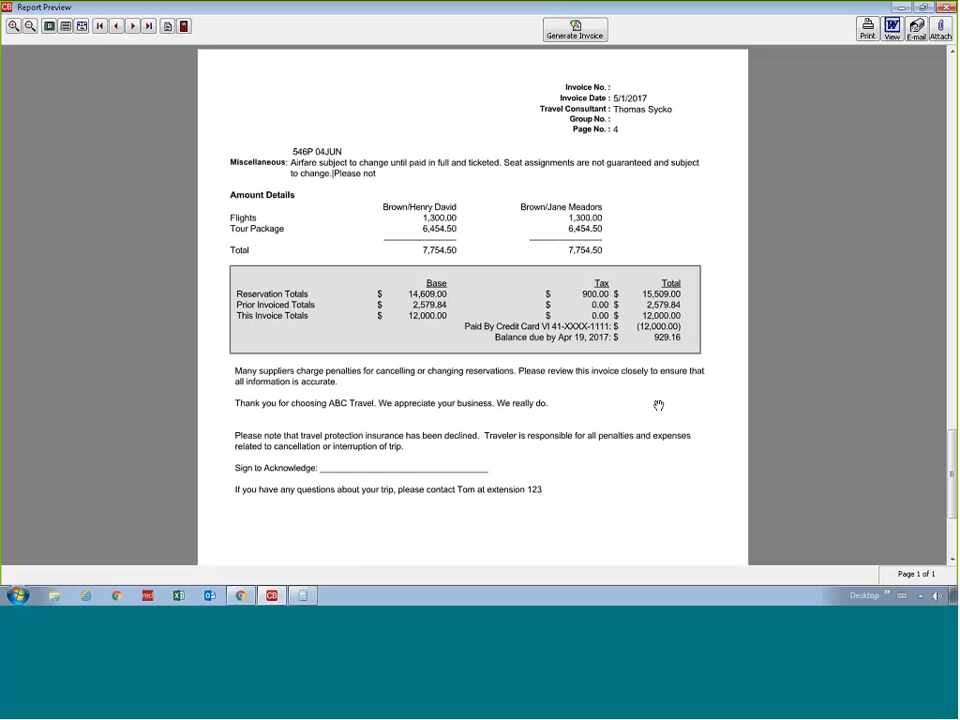
pyautogui.click(557, 38)
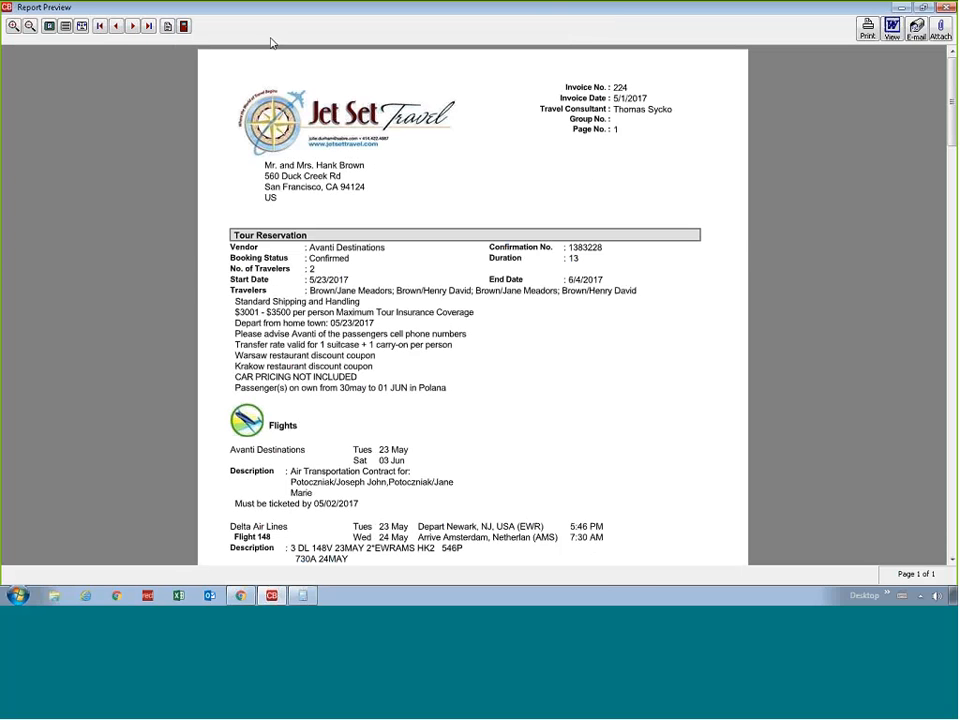
pyautogui.click(184, 26)
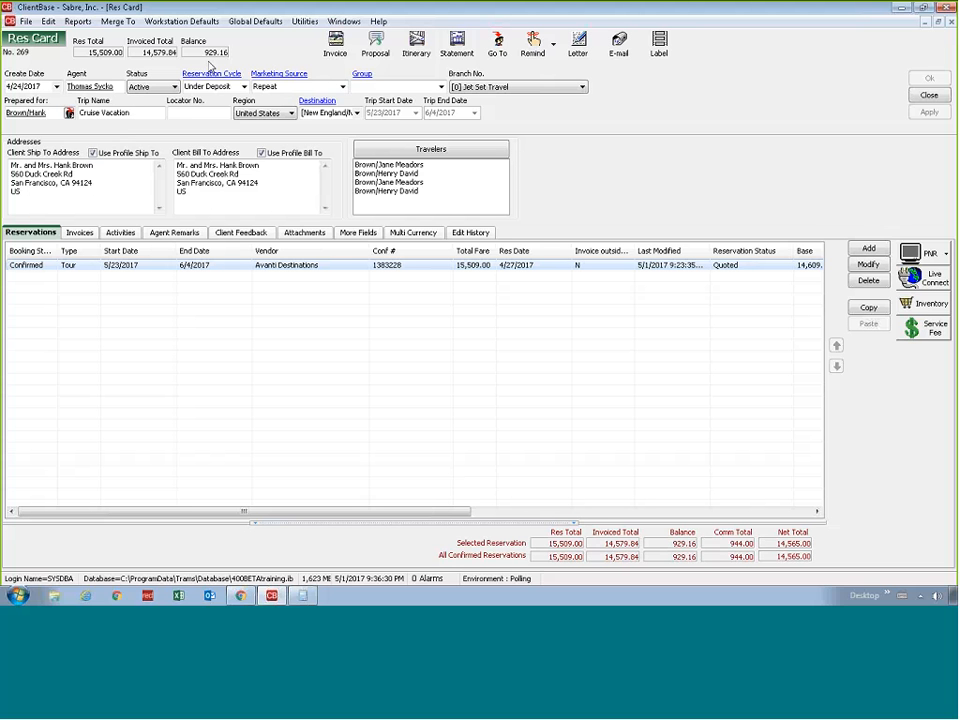
# Start another invoice for the remaining trip balance and decline insurance
pyautogui.click(325, 44)
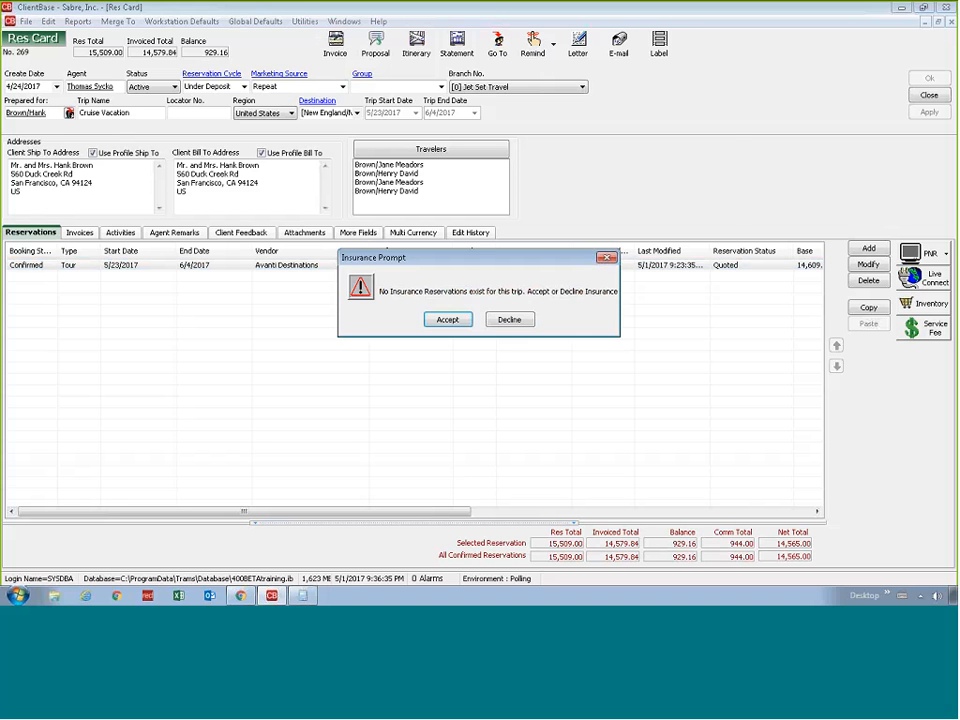
pyautogui.click(509, 320)
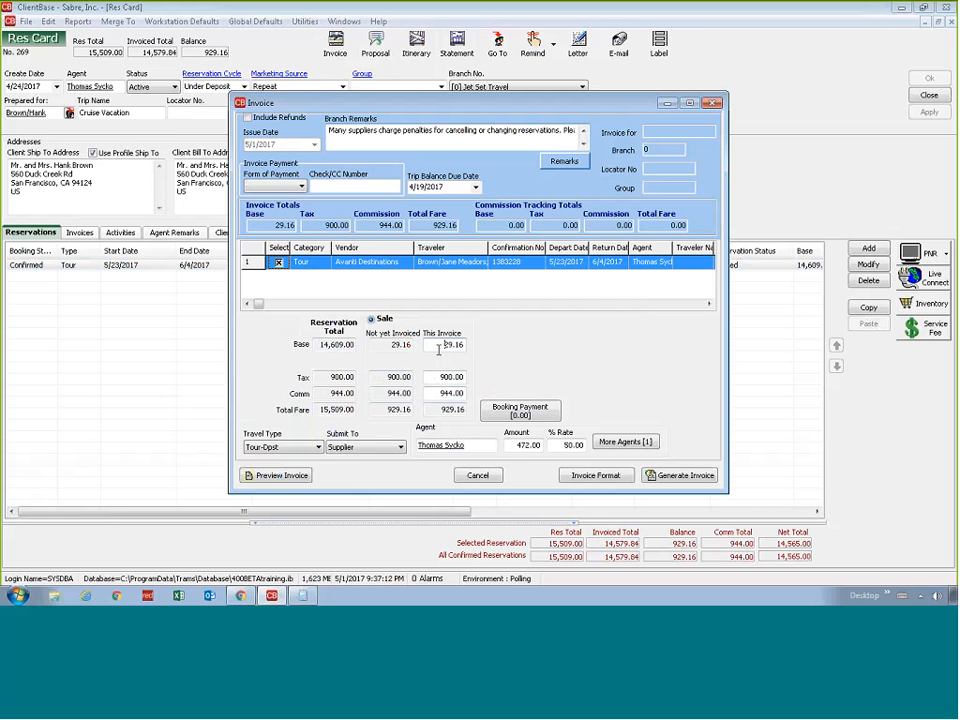
# Try to set the tour's base amount on this invoice to 500.00
pyautogui.moveTo(439, 349); pyautogui.dragTo(527, 362)
pyautogui.write('500')
pyautogui.press('Tab')
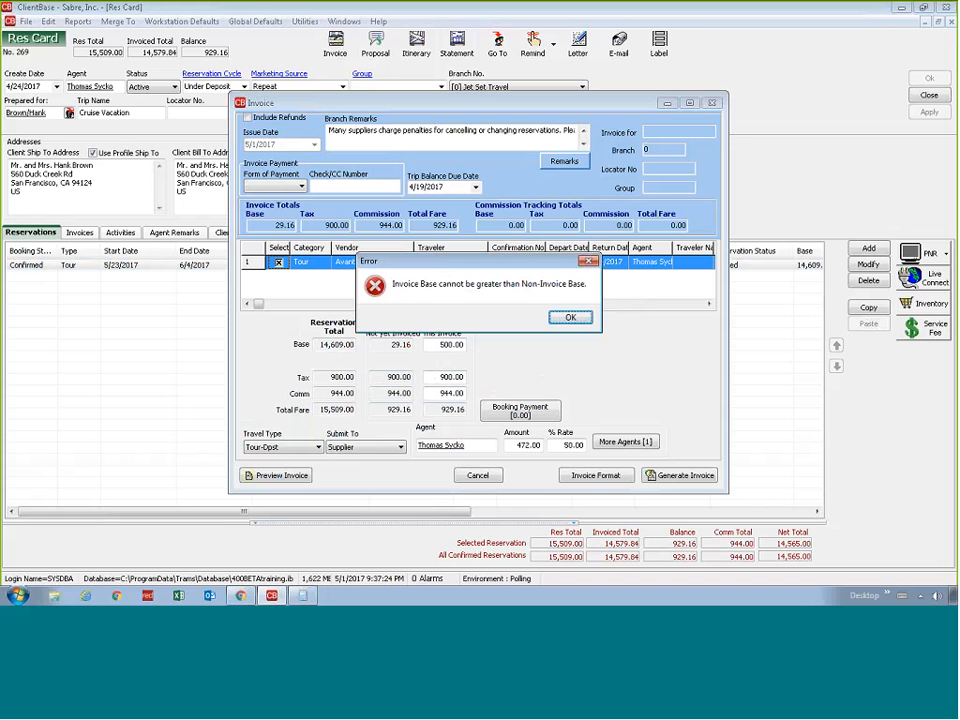
pyautogui.press('Return')
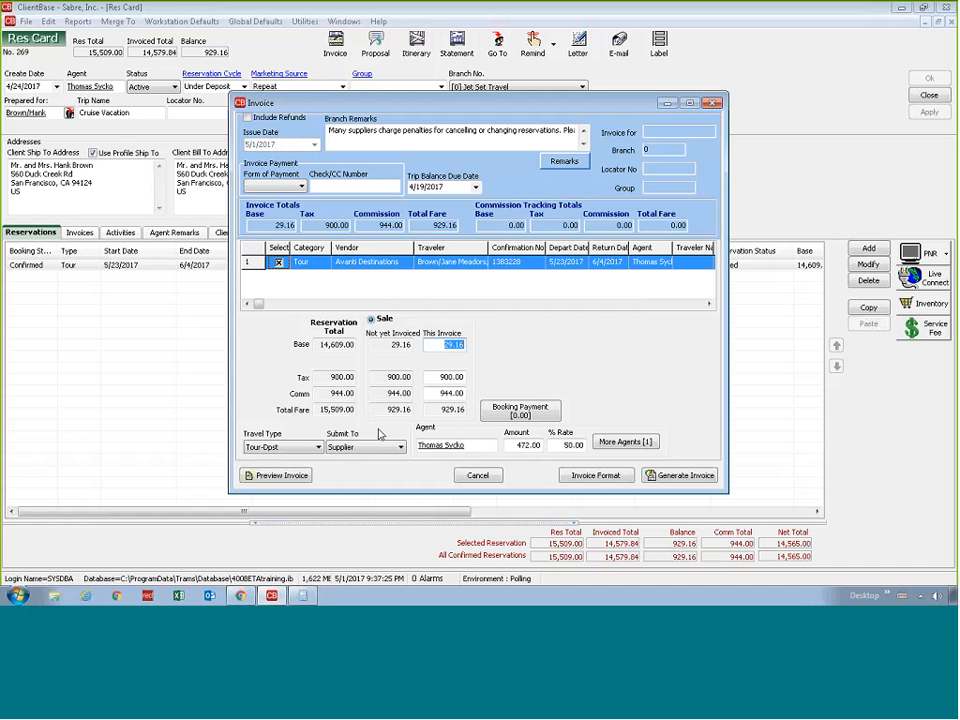
# Open Windows Calculator and subtract 29.16 from 500 to work out the tax amount for a 500.00 invoice
pyautogui.click(435, 378)
pyautogui.doubleClick(435, 378)
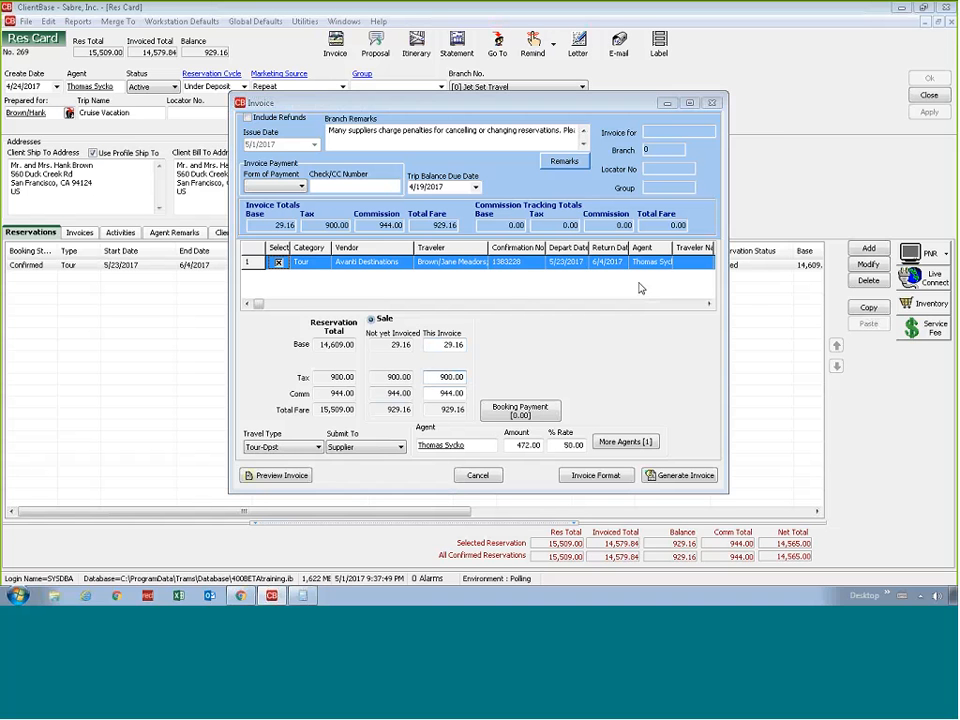
pyautogui.press('super')
pyautogui.write('c')
pyautogui.press('Return')
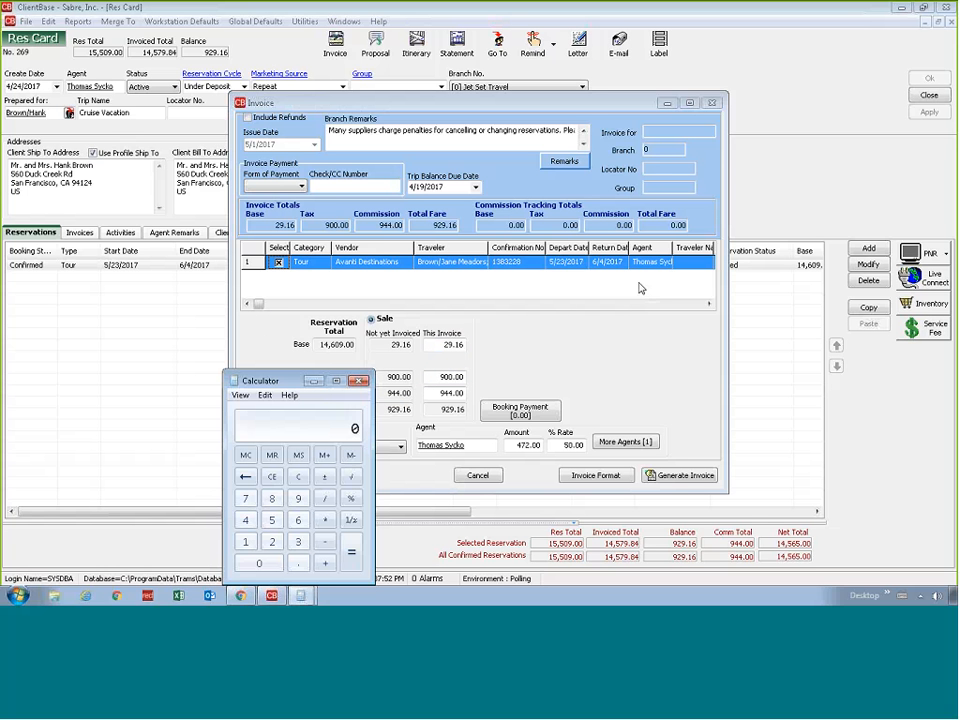
pyautogui.write('500-29.16')
pyautogui.press('Return')
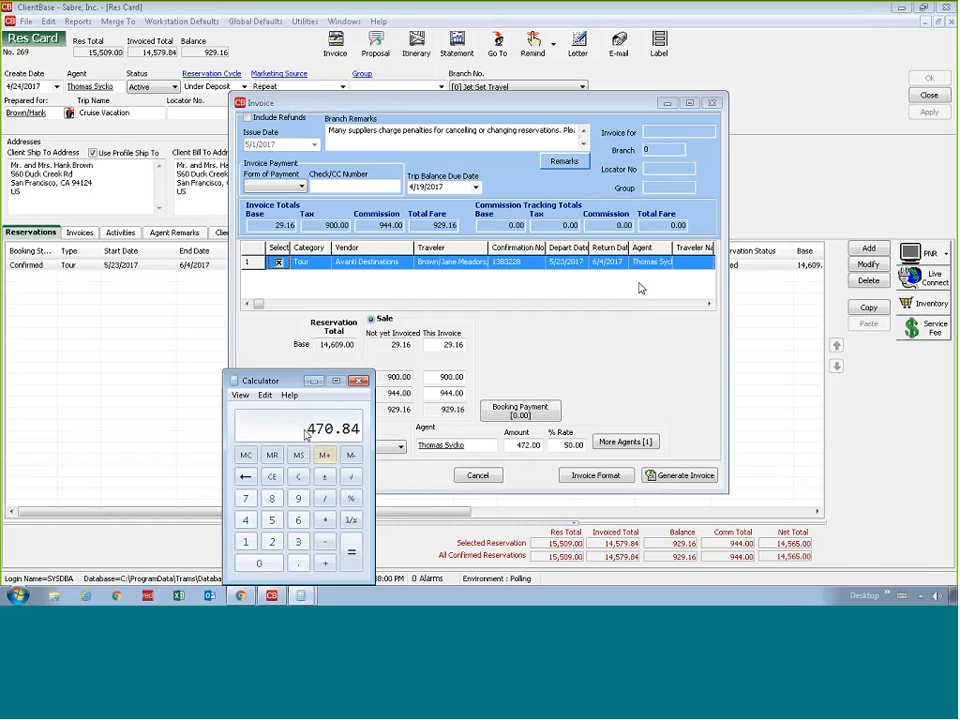
# Set the tour's tax amount on this invoice to the calculated 470.84
pyautogui.click(432, 375)
pyautogui.doubleClick(433, 376)
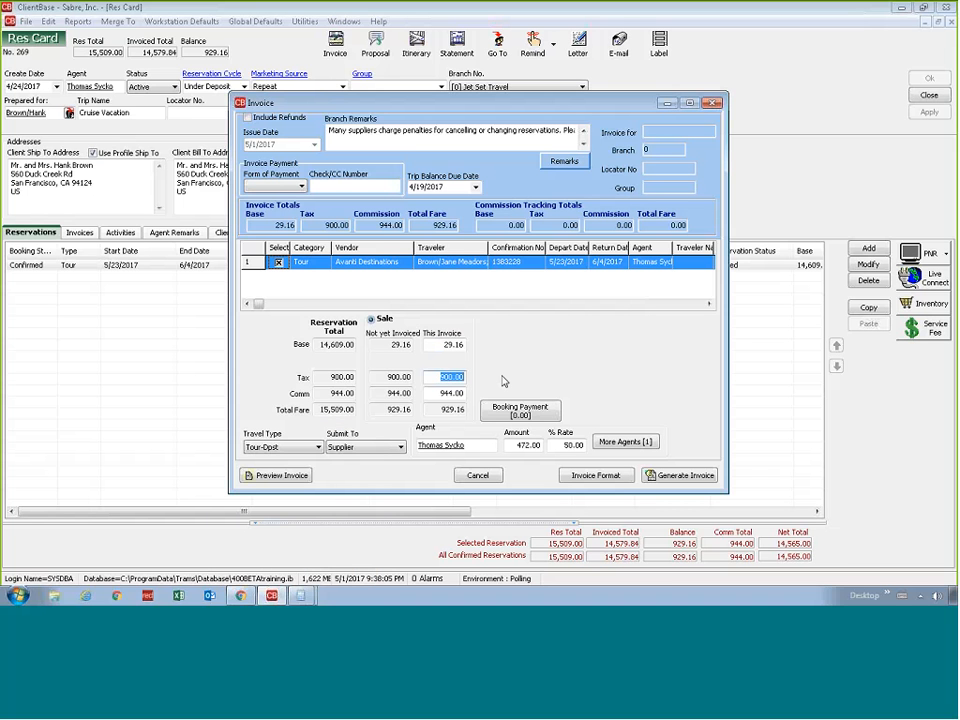
pyautogui.write('470.84')
pyautogui.press('Tab')
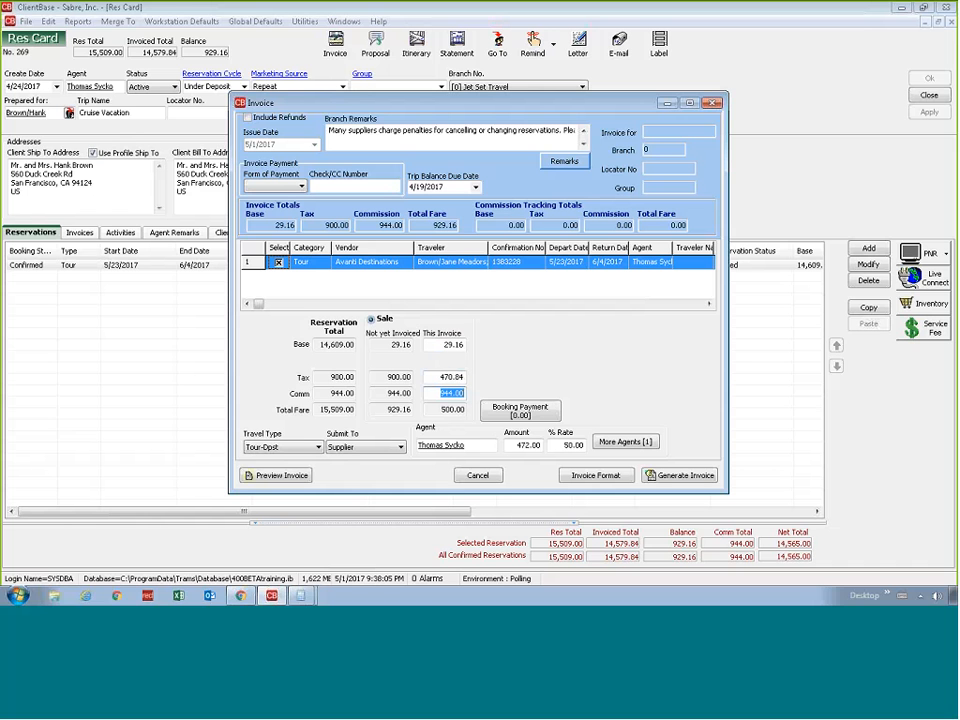
pyautogui.doubleClick(462, 409)
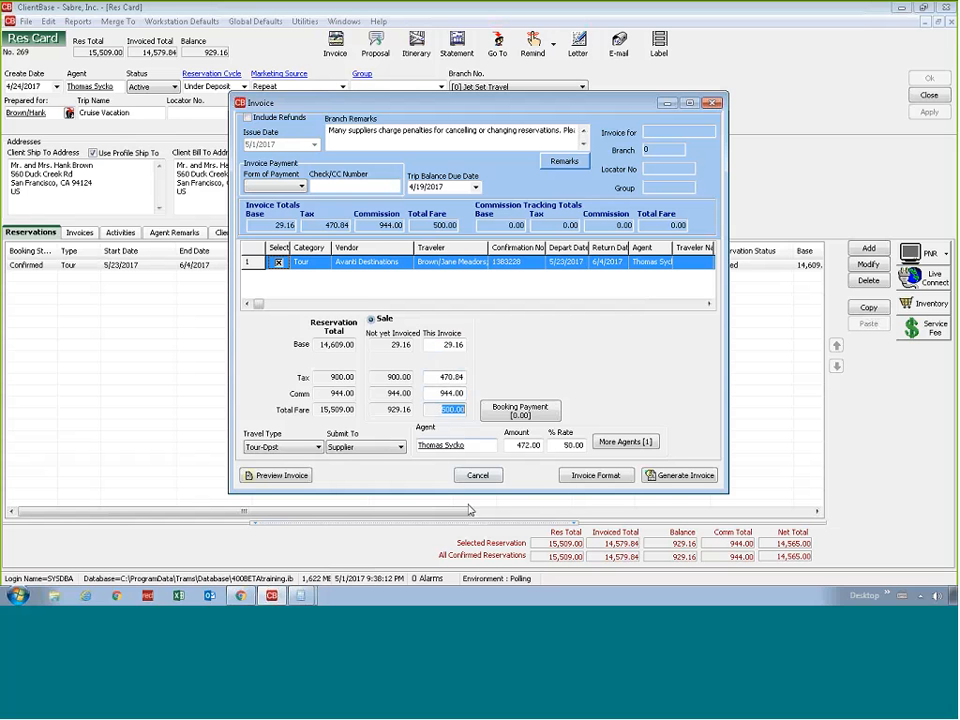
pyautogui.click(440, 411)
# Cancel the payment due date request and pay the 500.00 invoice by Credit Card with the client's stored Visa
pyautogui.click(264, 480)
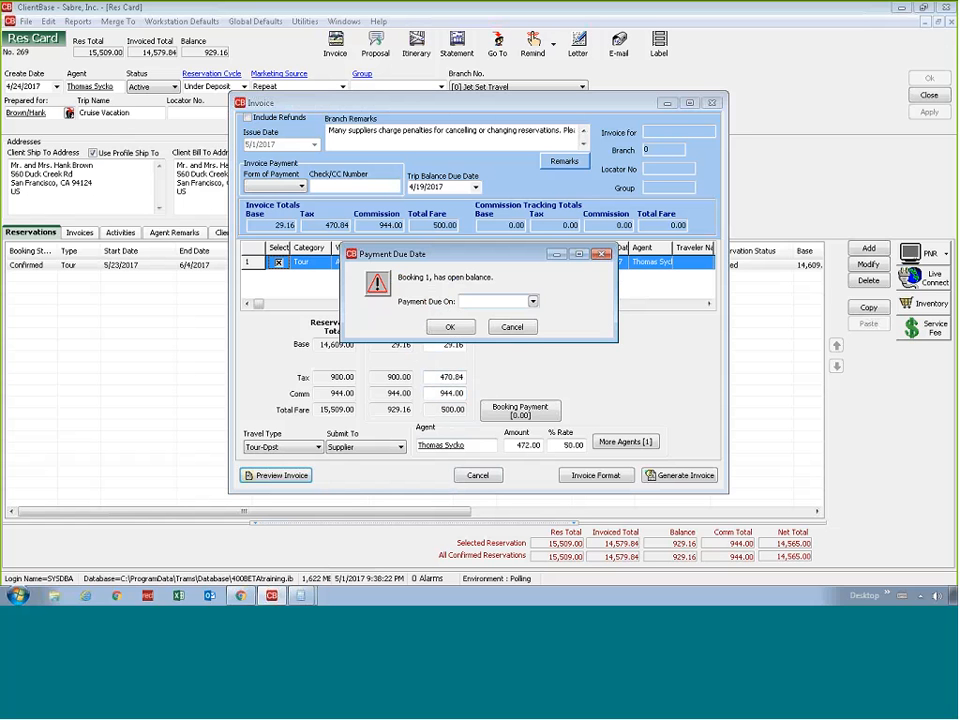
pyautogui.click(510, 327)
pyautogui.click(300, 186)
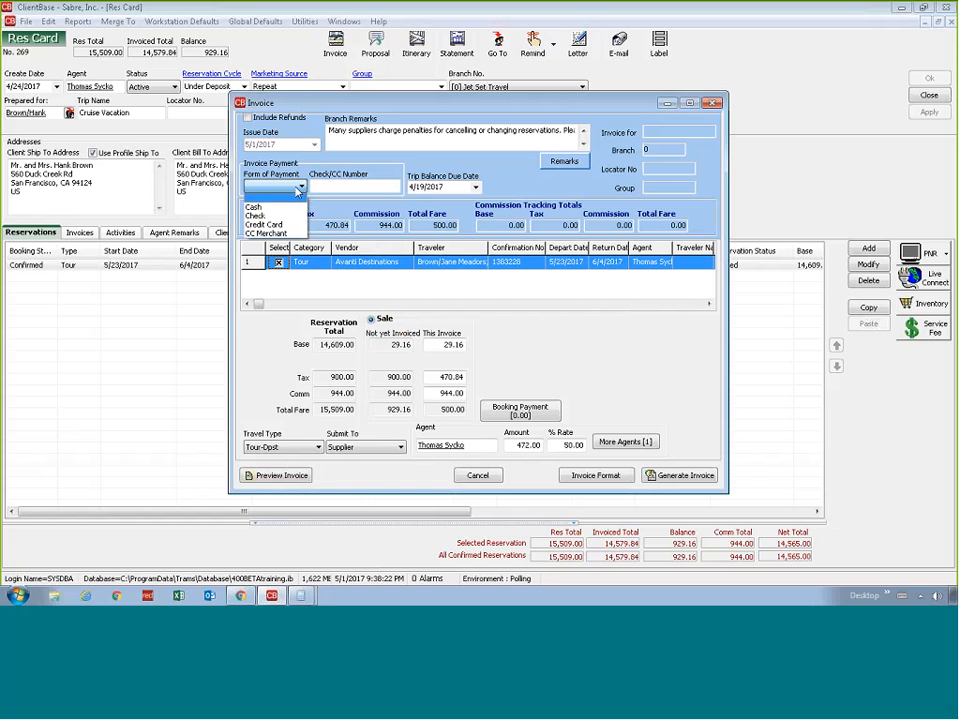
pyautogui.click(264, 224)
pyautogui.click(393, 187)
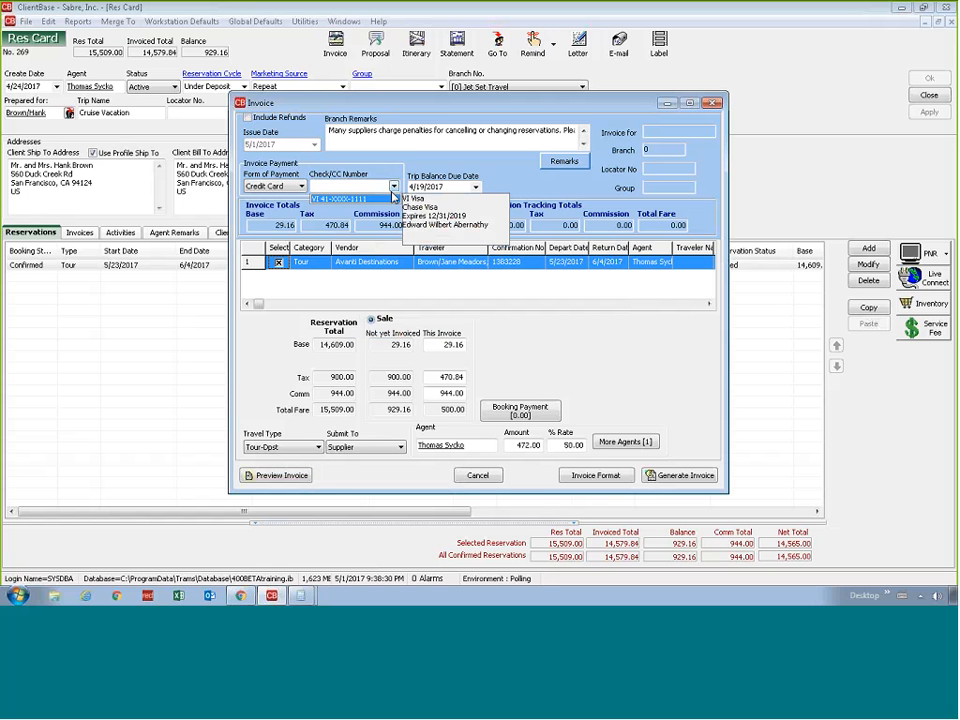
pyautogui.click(390, 198)
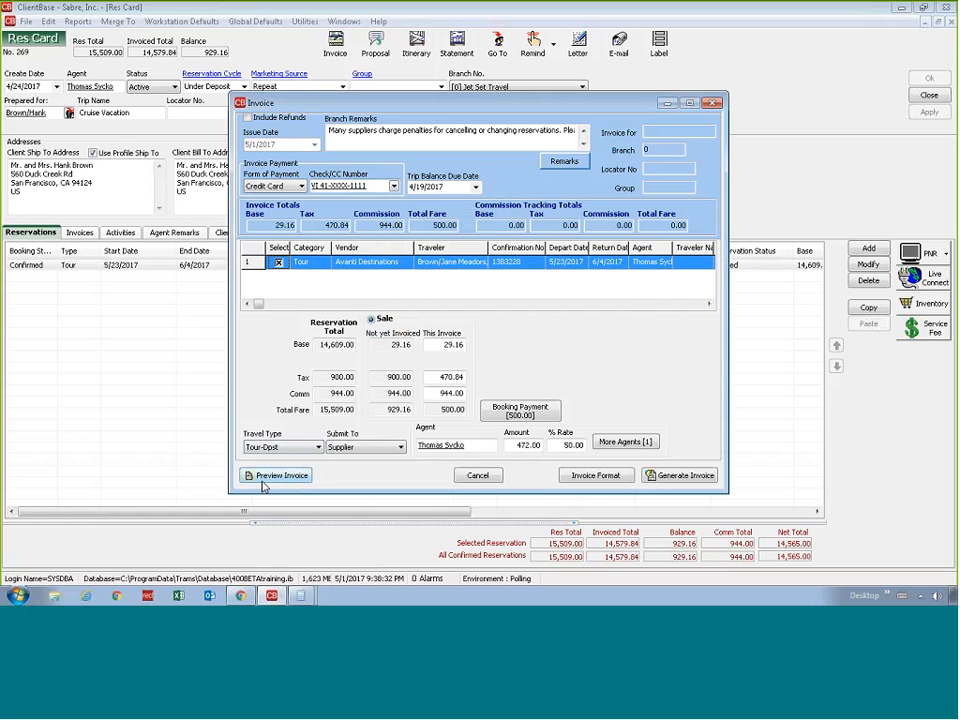
# Preview the 500.00 draft invoice through its last page and generate the invoice
pyautogui.click(264, 476)
pyautogui.scroll(-1, 274, 480)
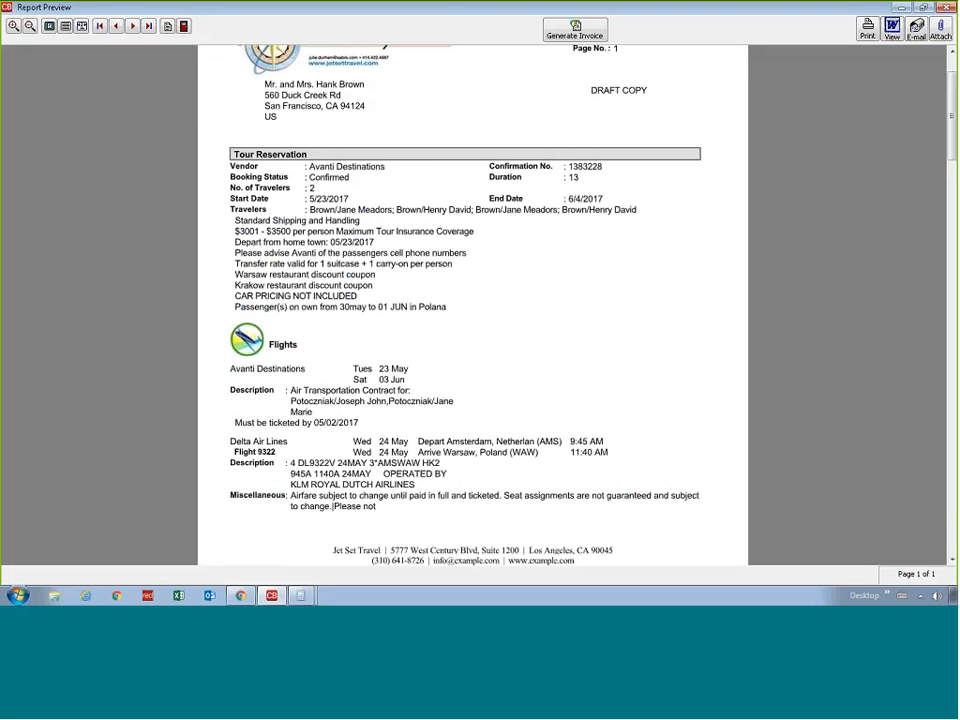
pyautogui.scroll(-1, 146, 60)
pyautogui.click(149, 27)
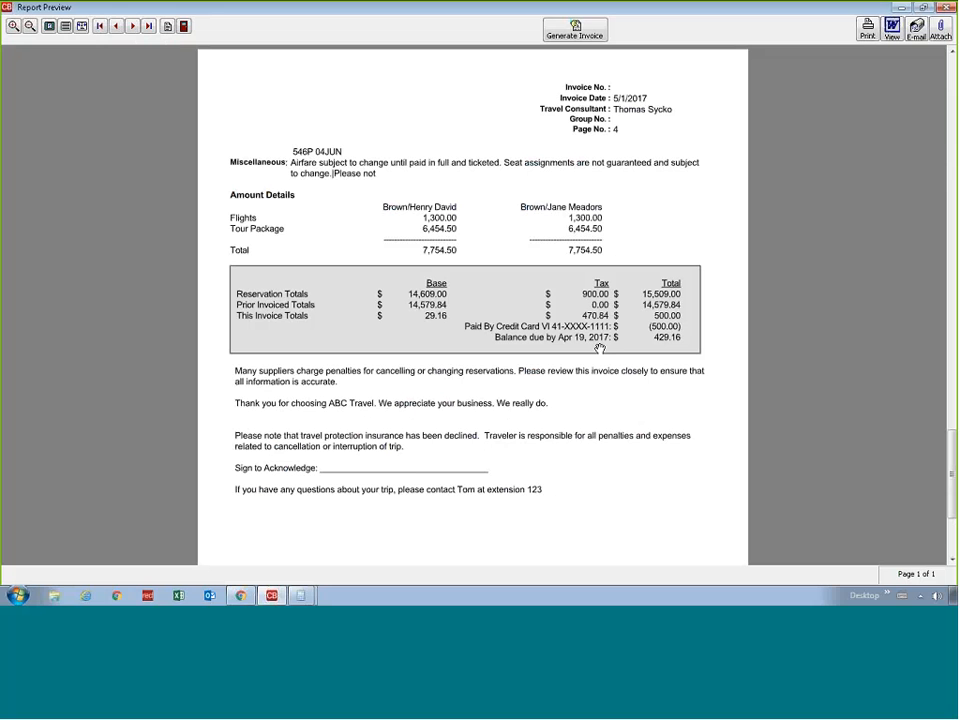
pyautogui.click(574, 32)
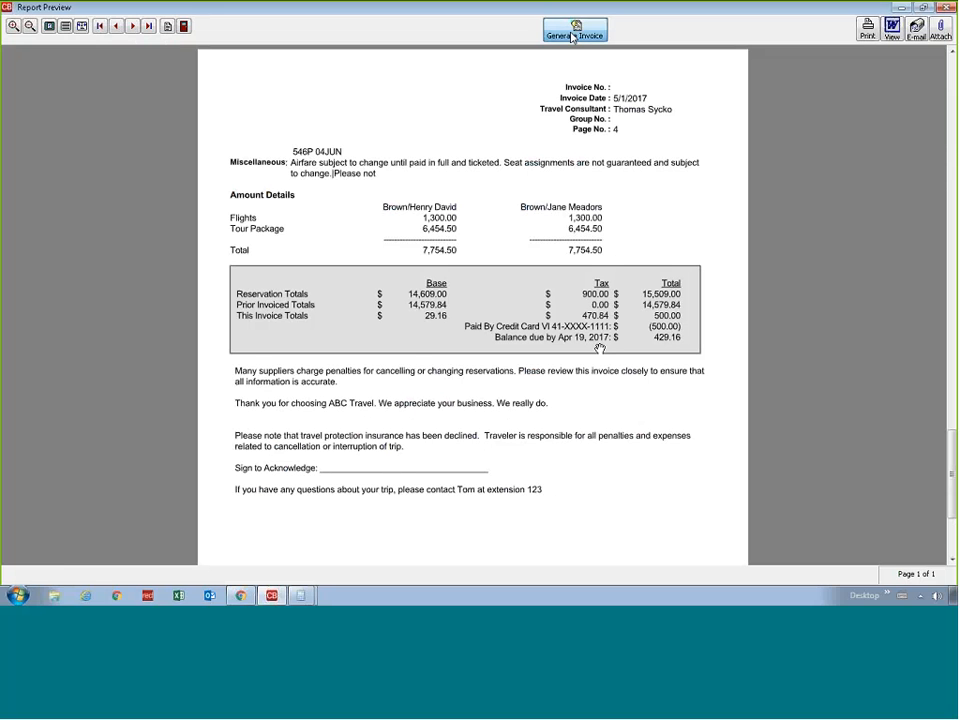
# Review the generated invoice down to its totals and remarks, and close its preview
pyautogui.scroll(-15, 470, 340)
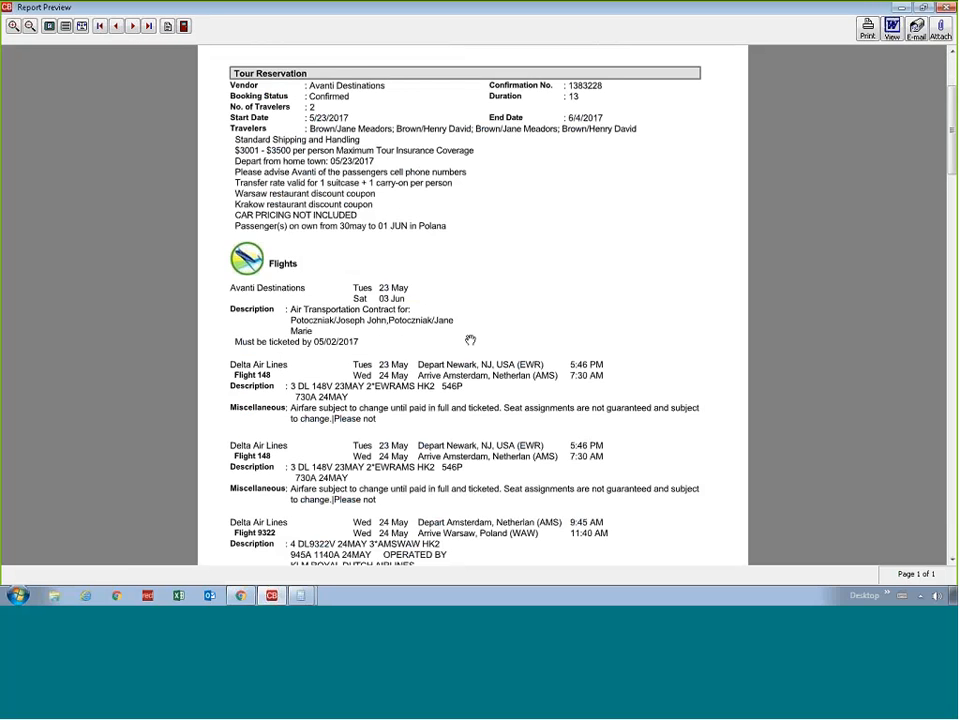
pyautogui.scroll(-10, 470, 340)
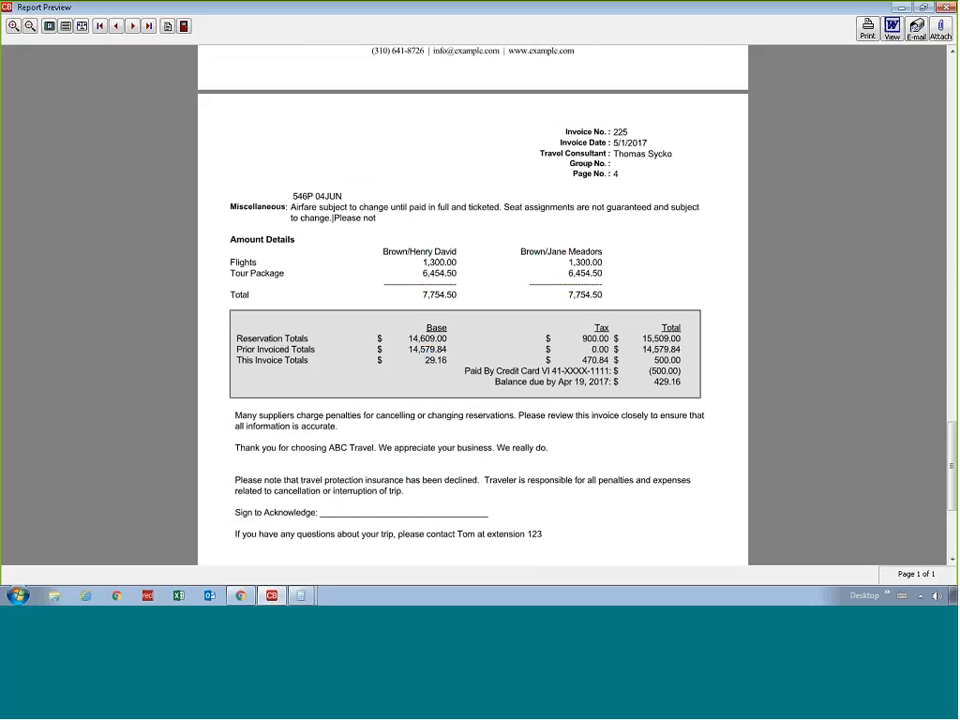
pyautogui.click(184, 26)
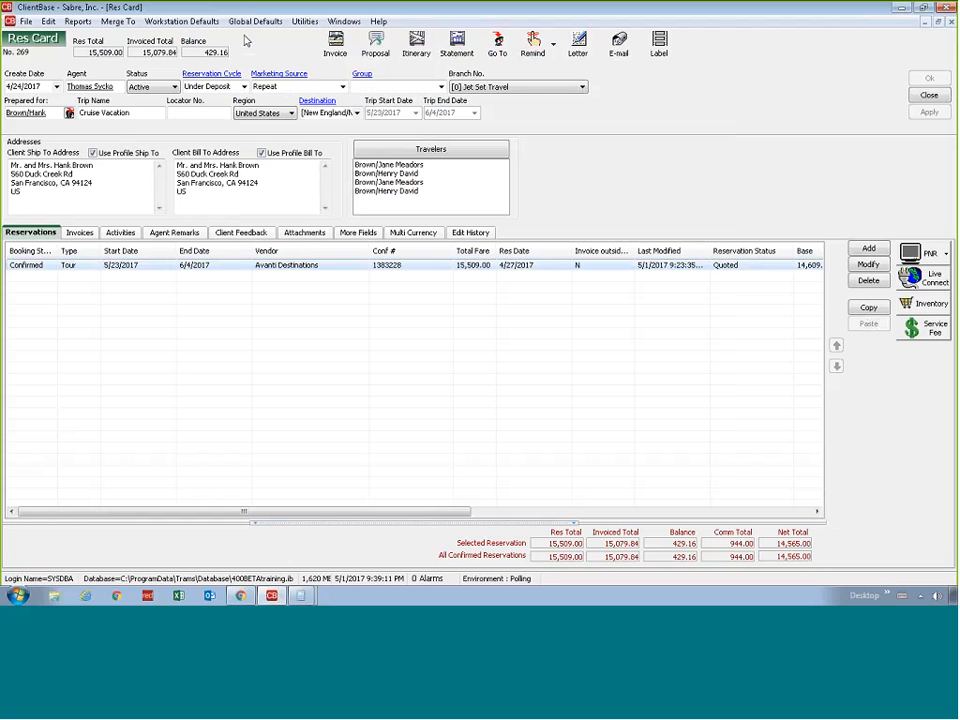
# Start an invoice for the remaining balance with insurance declined and pay it by Credit Card with the client's stored Visa
pyautogui.click(334, 42)
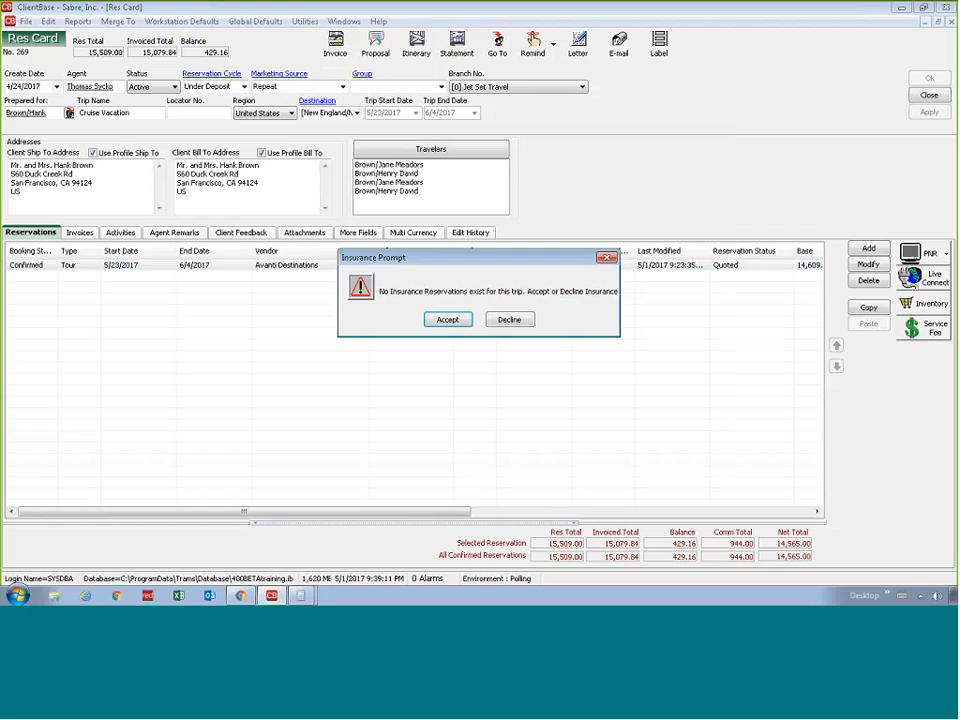
pyautogui.click(508, 319)
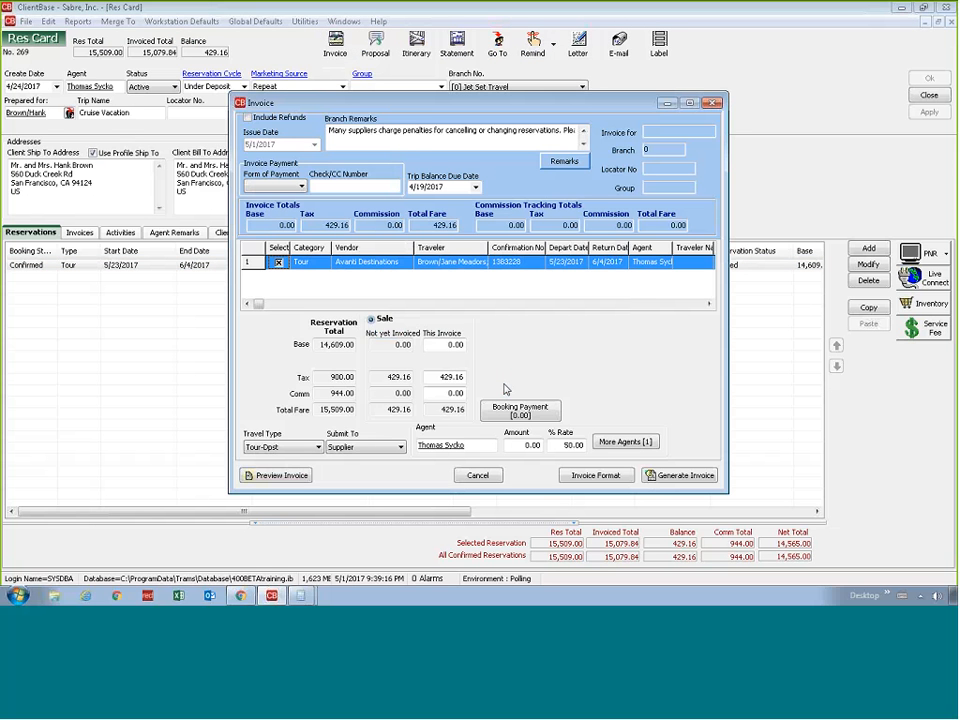
pyautogui.moveTo(435, 347); pyautogui.dragTo(478, 348)
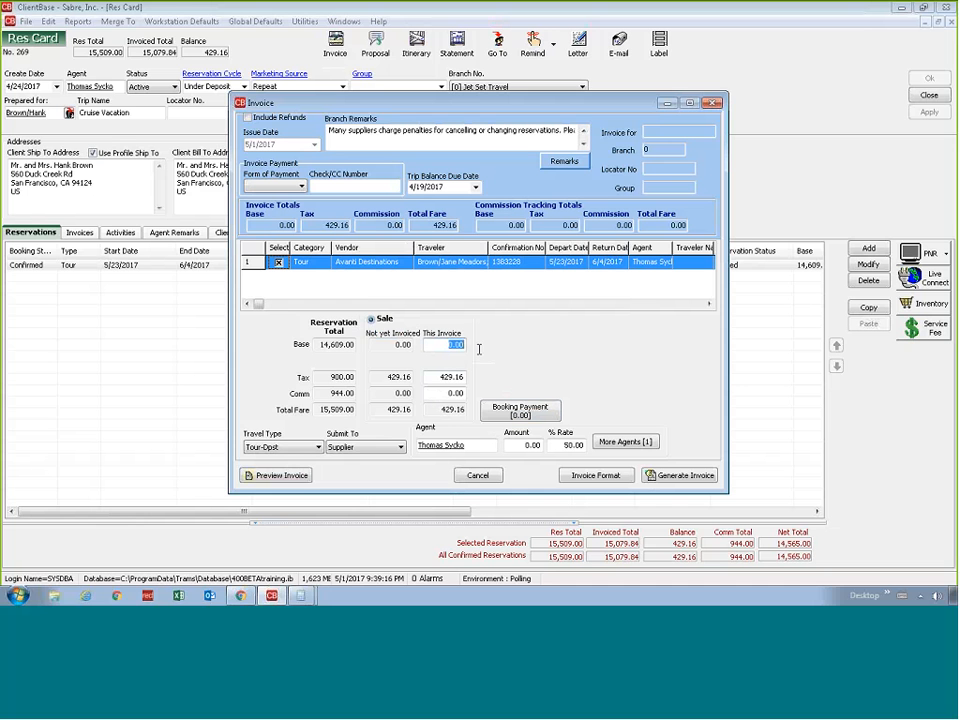
pyautogui.click(438, 377)
pyautogui.click(301, 186)
pyautogui.click(262, 219)
pyautogui.click(394, 187)
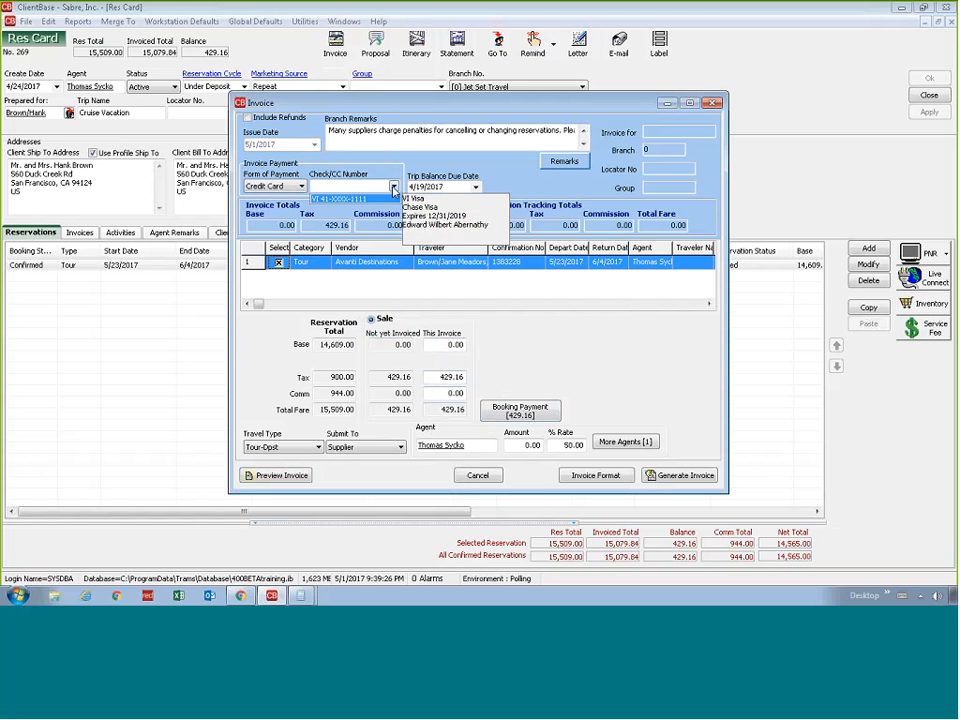
pyautogui.click(383, 199)
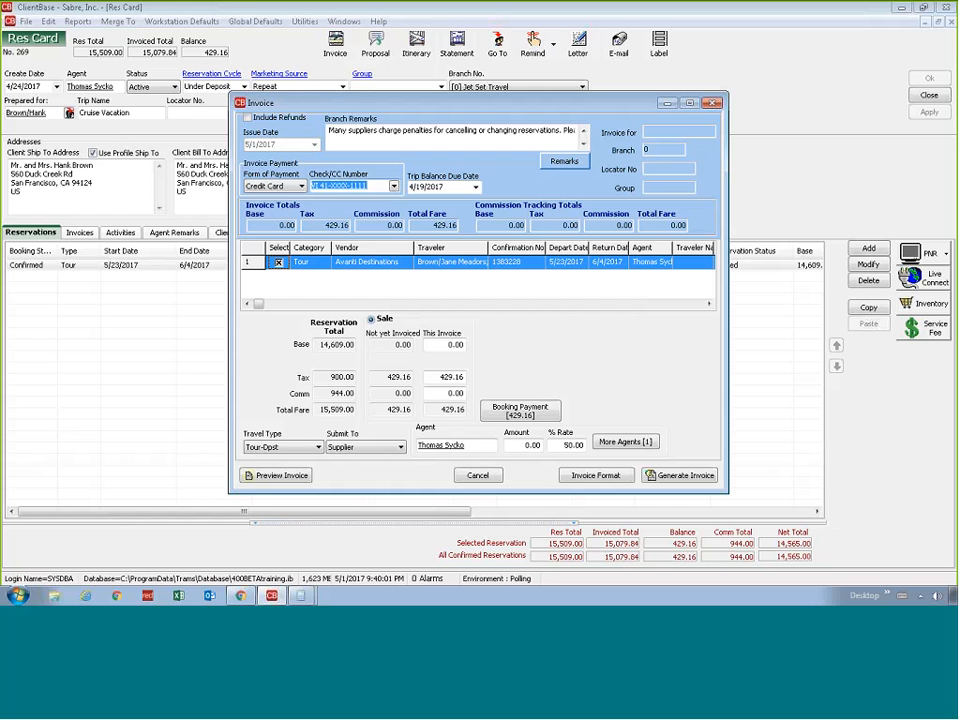
# Set the travel type on this invoice to Tour-Finl
pyautogui.click(449, 394)
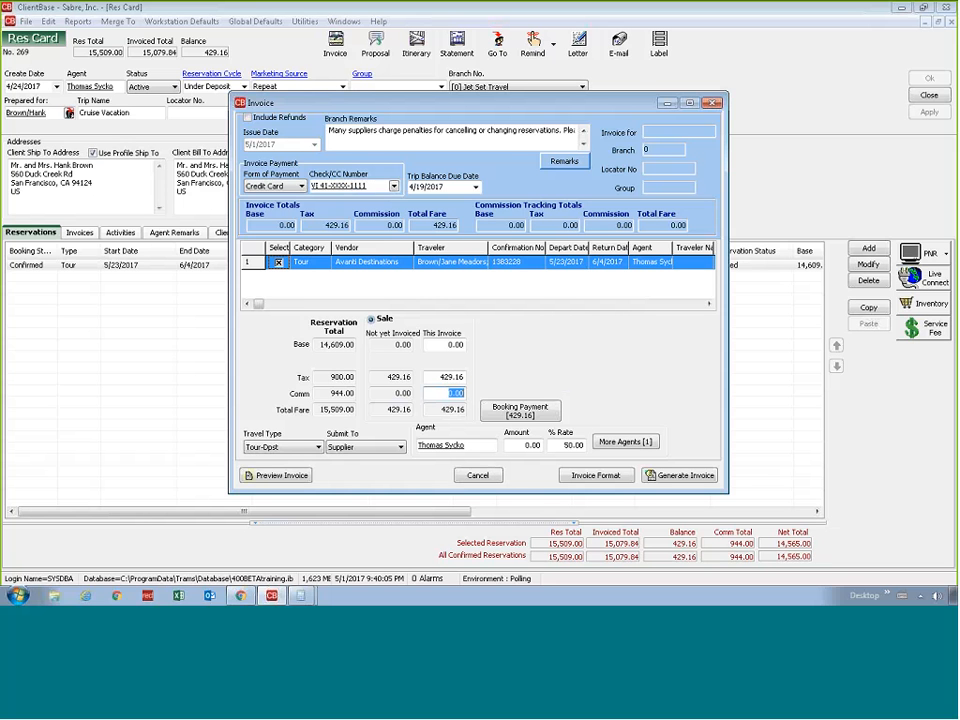
pyautogui.moveTo(400, 103); pyautogui.dragTo(601, 81)
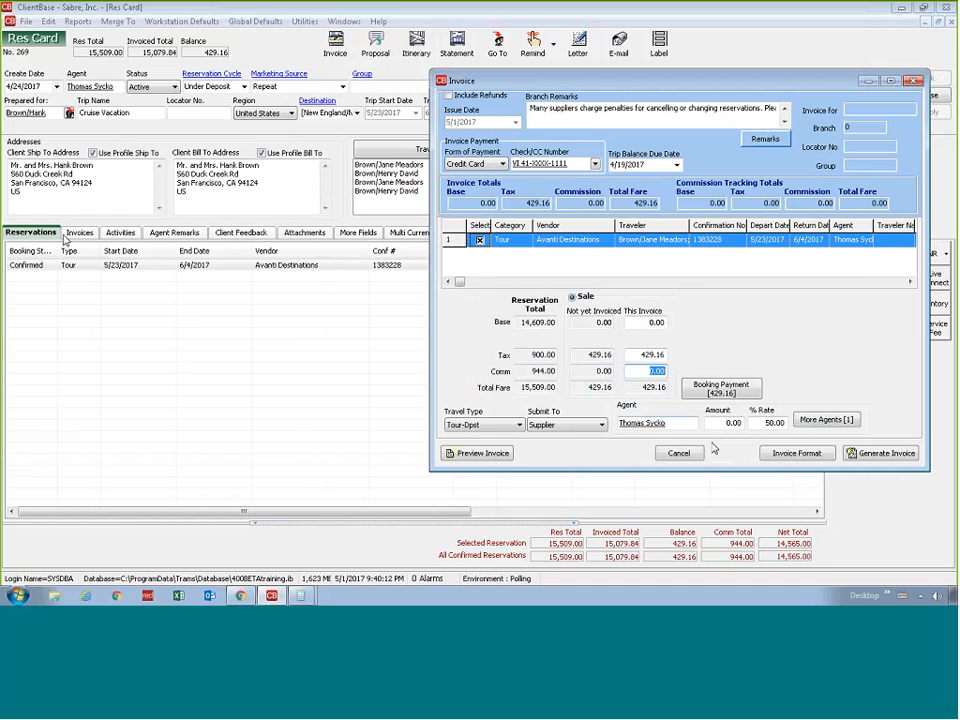
pyautogui.click(486, 425)
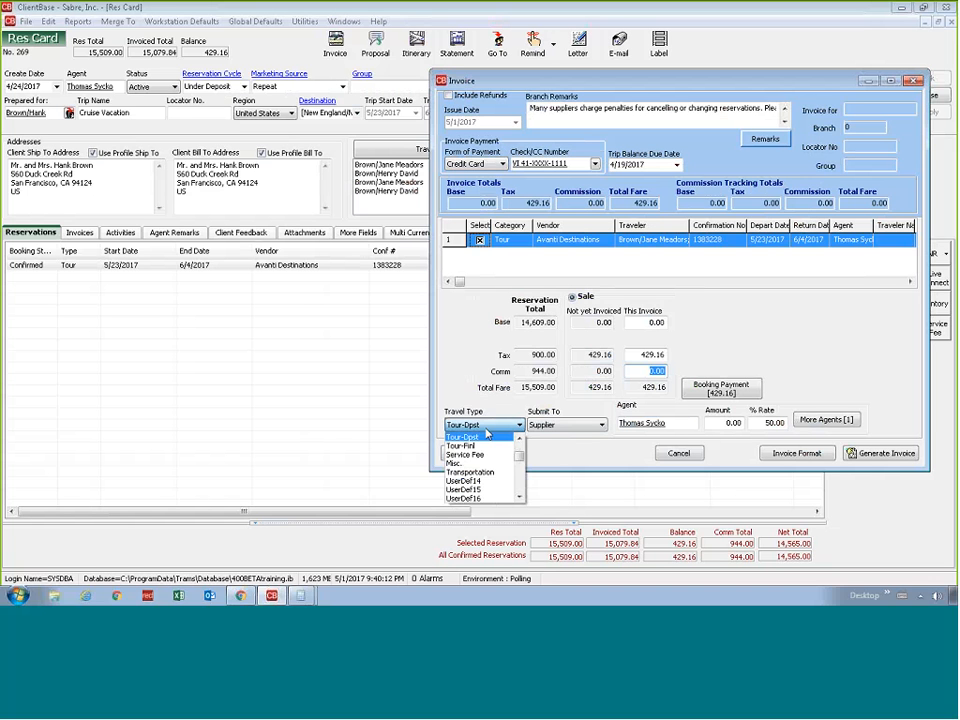
pyautogui.click(484, 445)
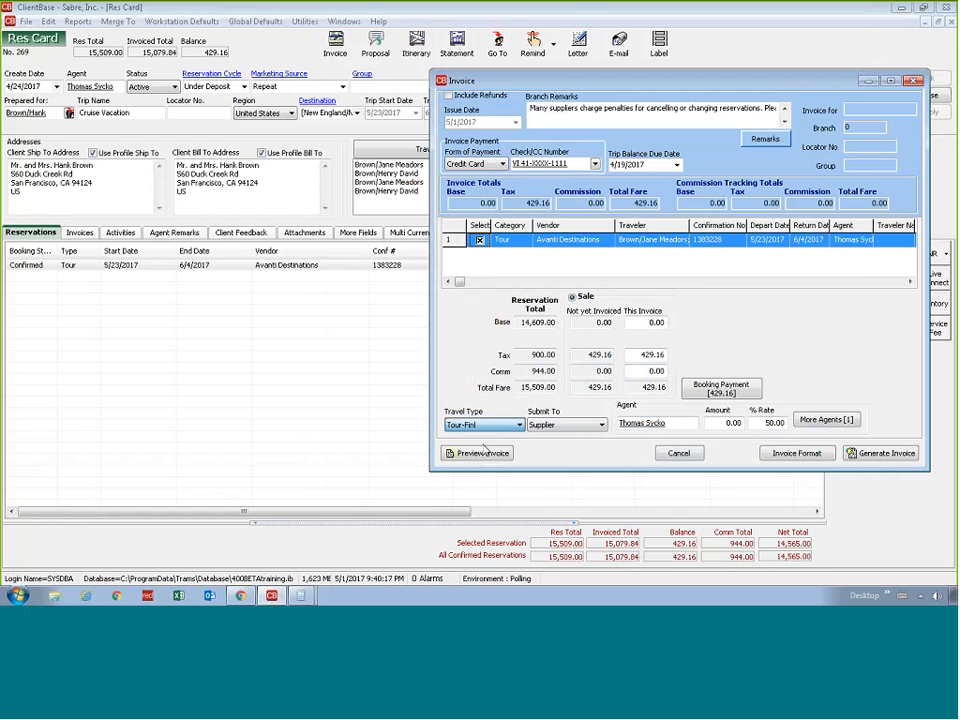
pyautogui.moveTo(605, 81); pyautogui.dragTo(420, 82)
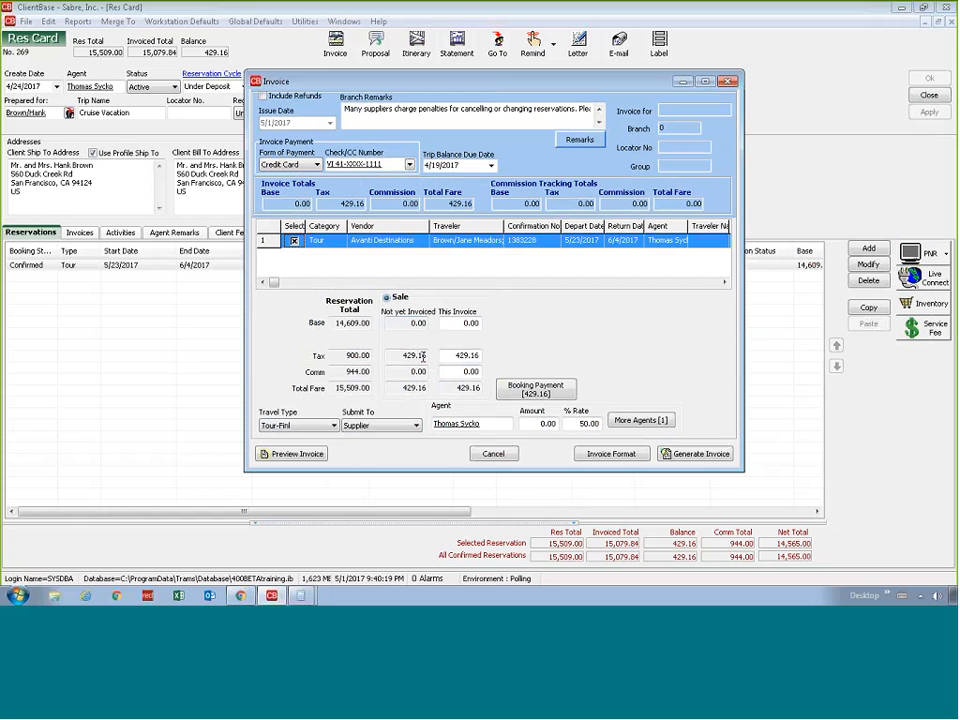
pyautogui.click(400, 372)
# Preview the 429.16 draft invoice through its totals page and close the preview without generating it
pyautogui.click(322, 457)
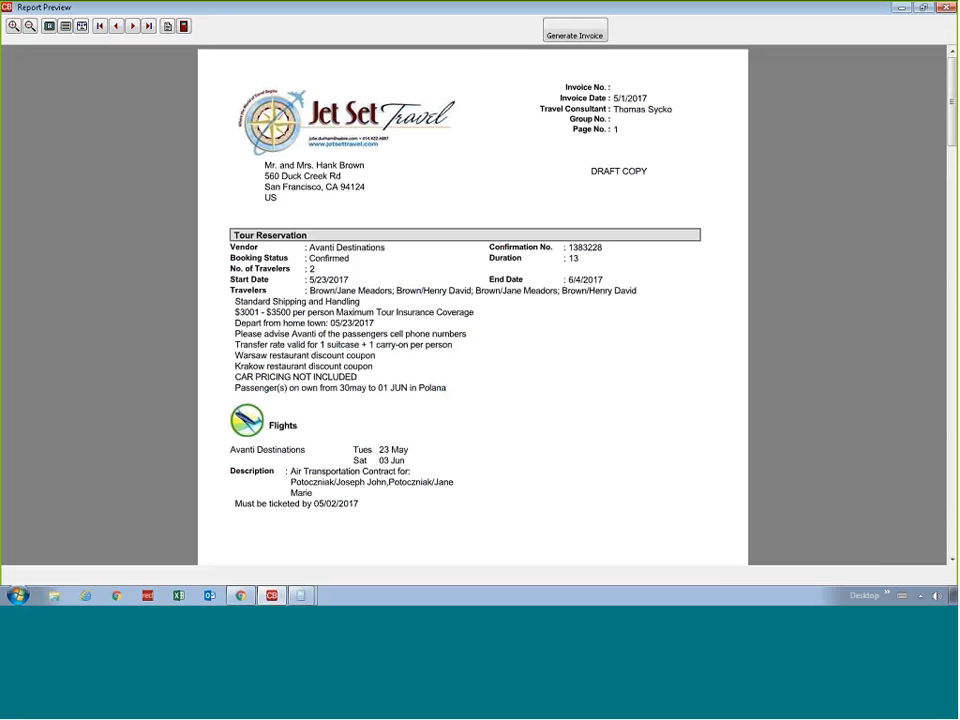
pyautogui.click(132, 26)
pyautogui.click(132, 26)
pyautogui.click(132, 26)
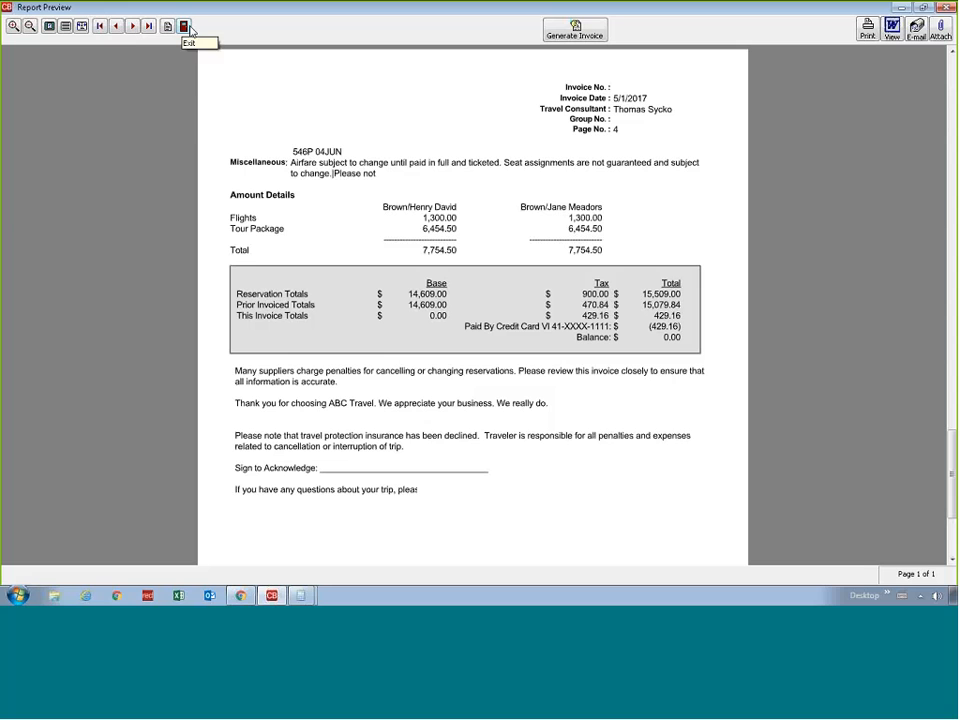
pyautogui.click(184, 26)
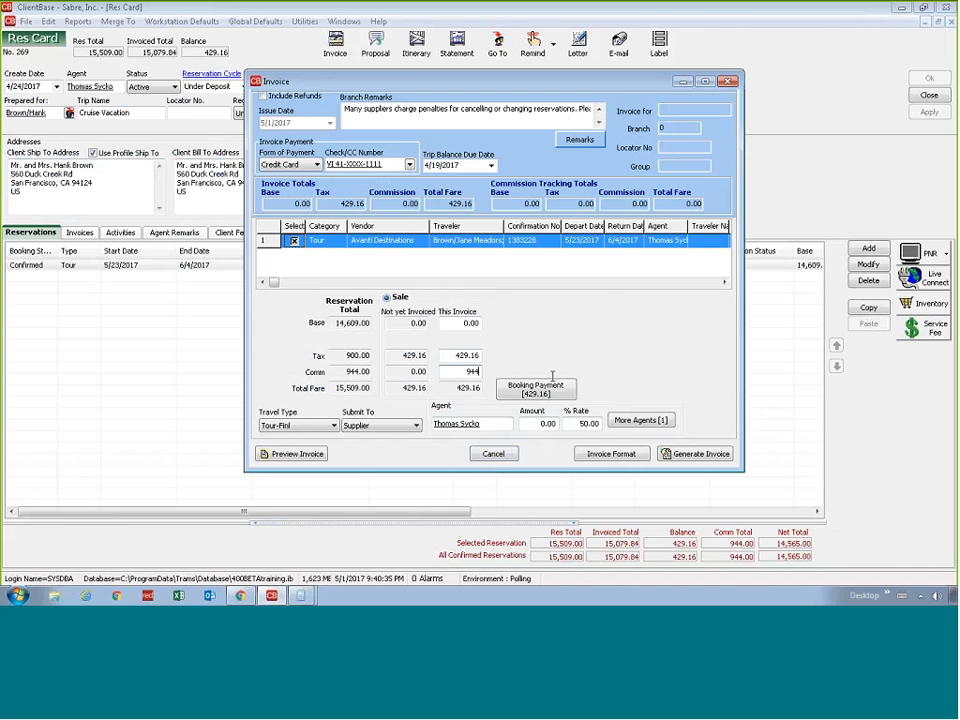
# Try to set this invoice's commission to 944
pyautogui.click(567, 380)
pyautogui.press('Return')
pyautogui.click(417, 371)
# Examine the base, tax and commission amounts not yet invoiced against the reservation totals and this invoice's amounts
pyautogui.click(398, 372)
pyautogui.doubleClick(405, 372)
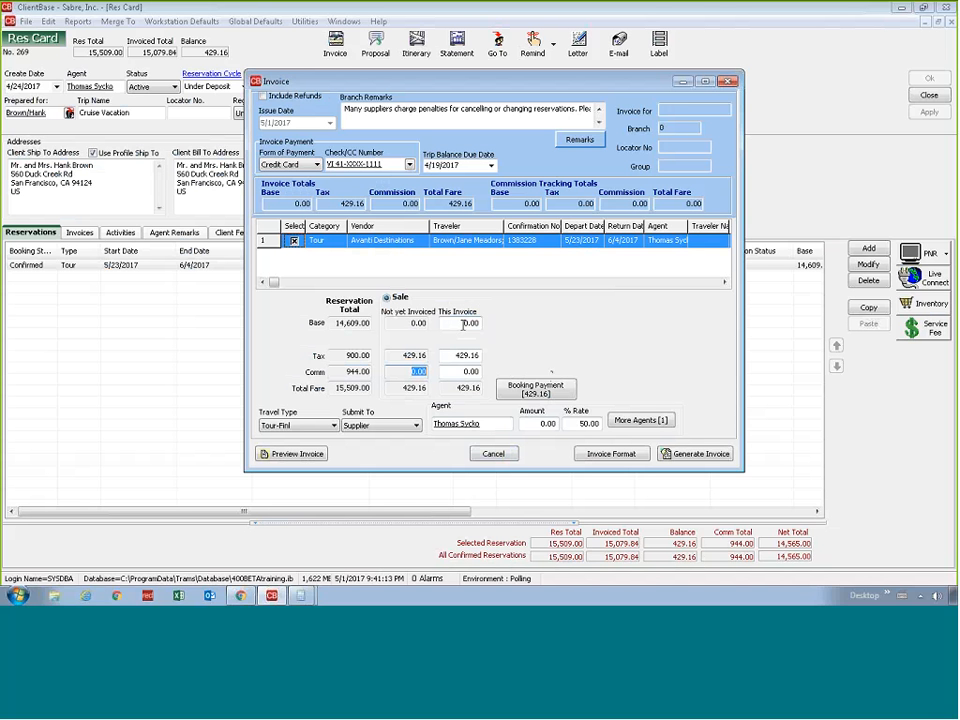
pyautogui.click(461, 372)
pyautogui.click(396, 358)
pyautogui.doubleClick(343, 356)
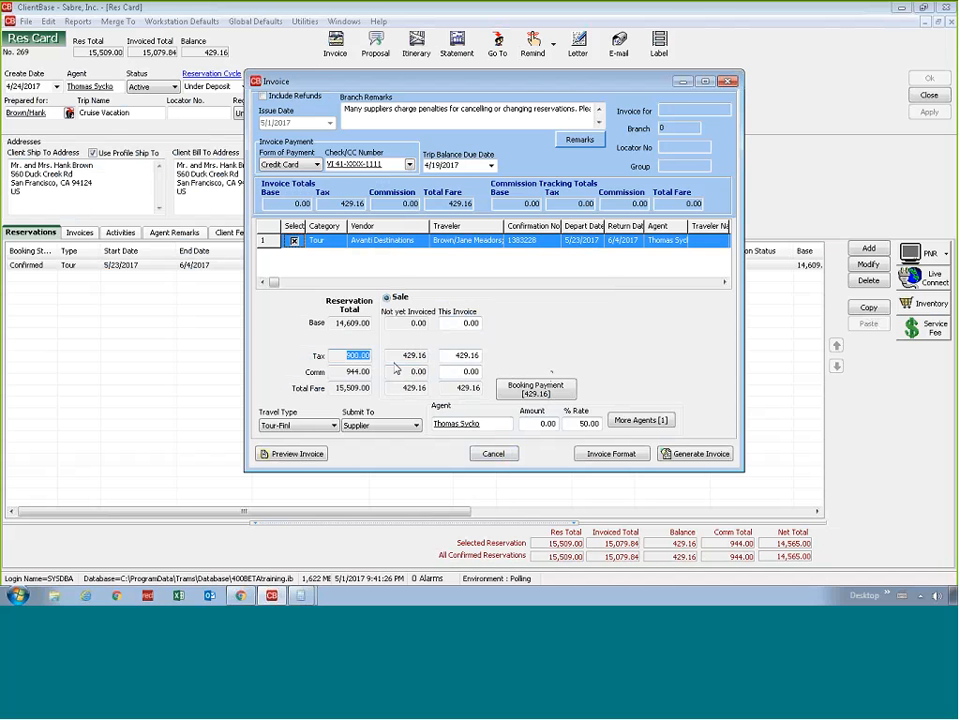
pyautogui.press('Tab')
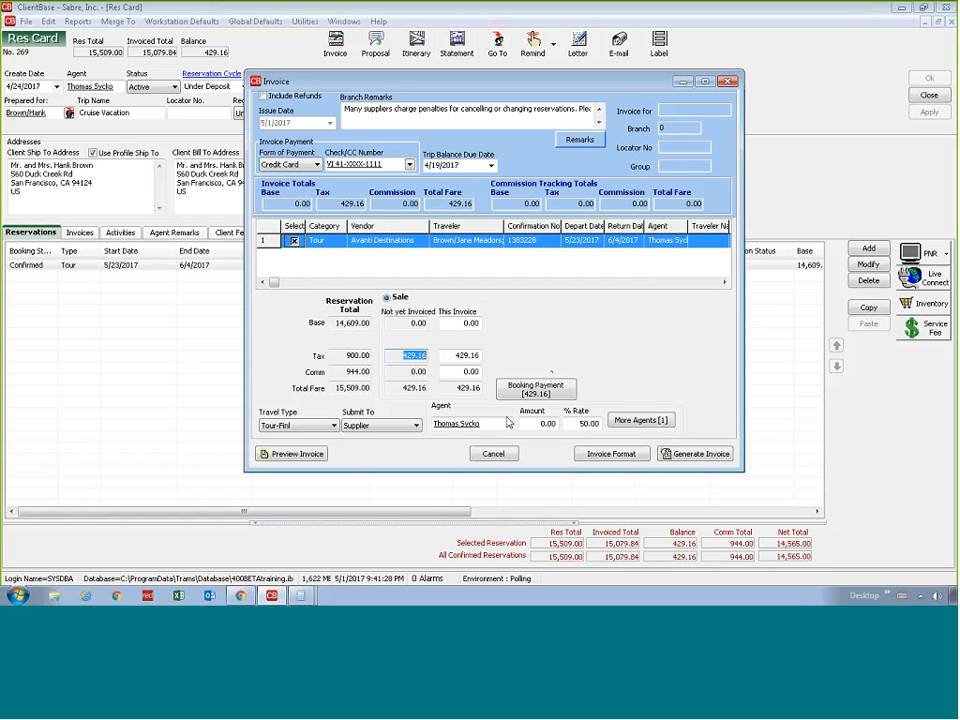
pyautogui.click(401, 375)
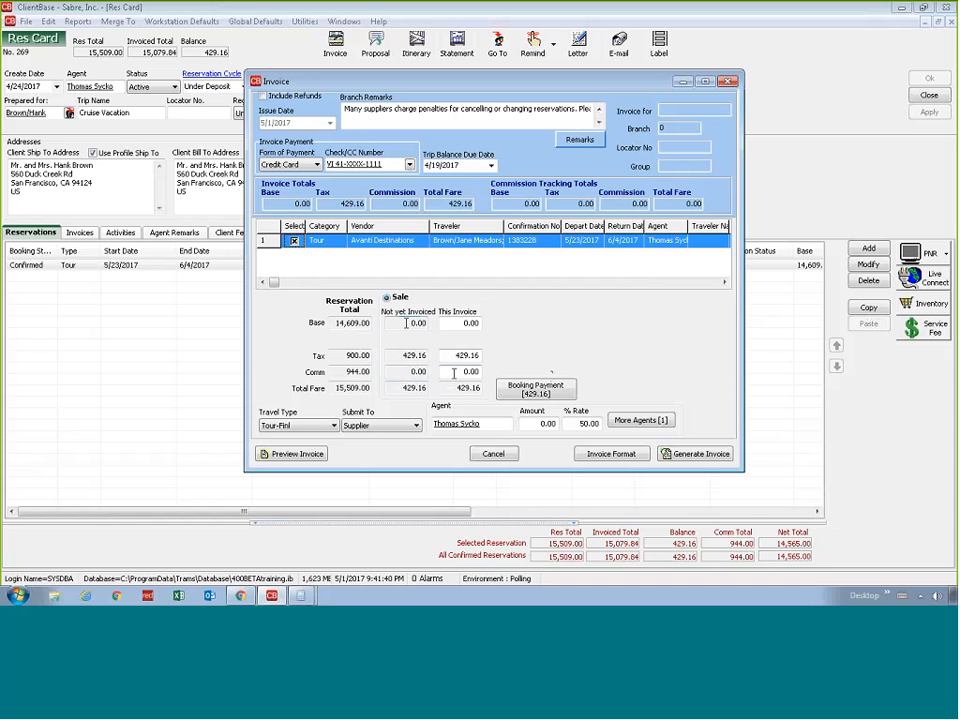
pyautogui.click(408, 323)
pyautogui.click(402, 375)
pyautogui.click(461, 367)
pyautogui.doubleClick(401, 374)
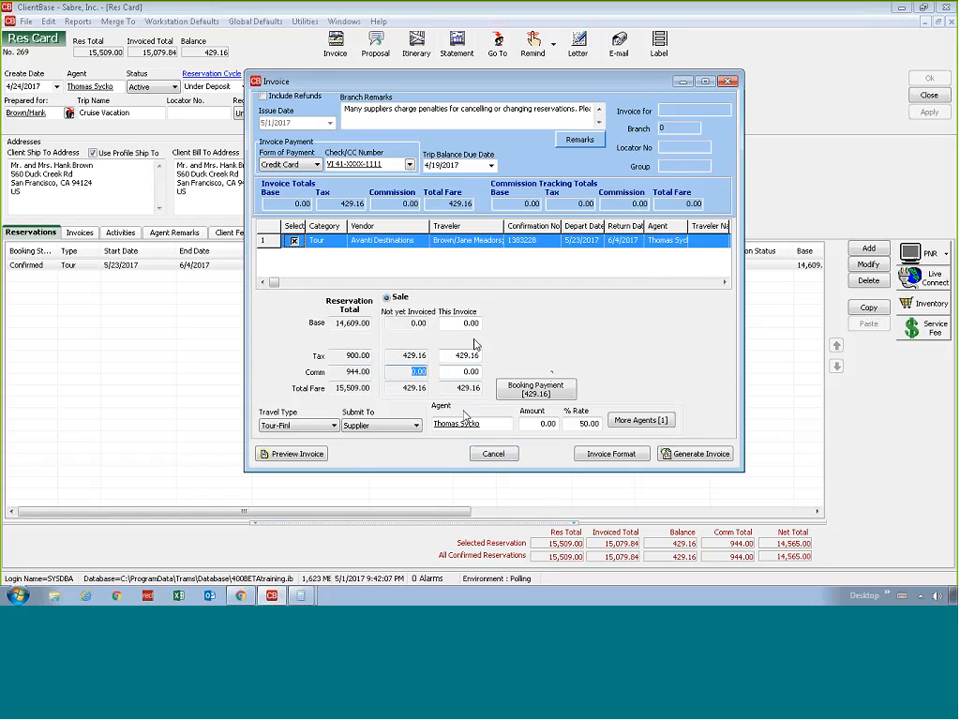
pyautogui.click(412, 372)
# Generate the final 429.16 invoice and close its preview
pyautogui.click(489, 454)
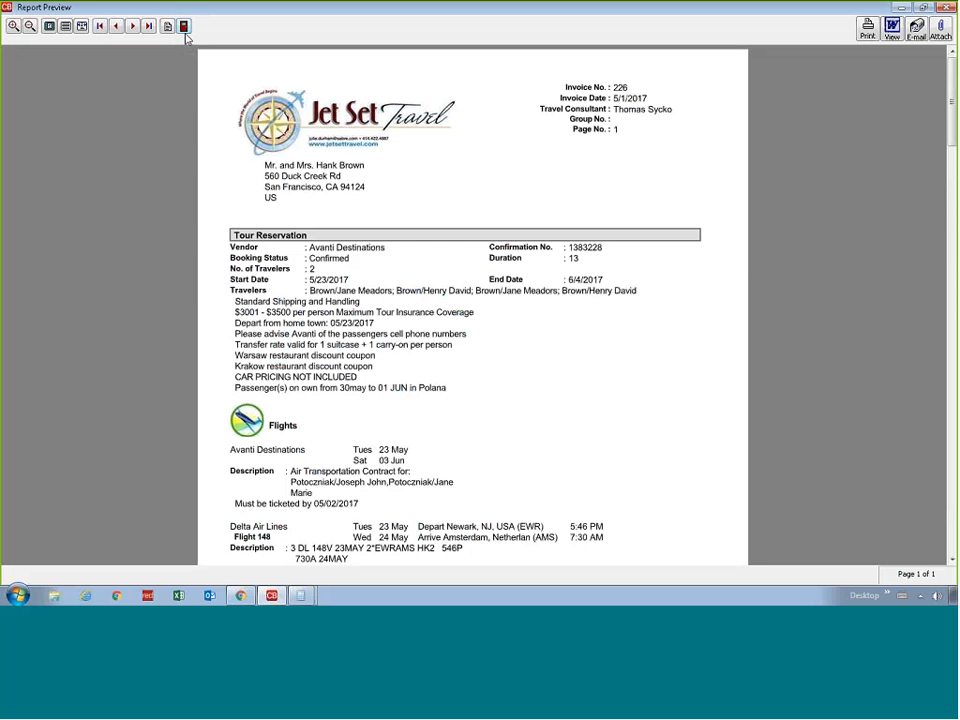
pyautogui.click(184, 27)
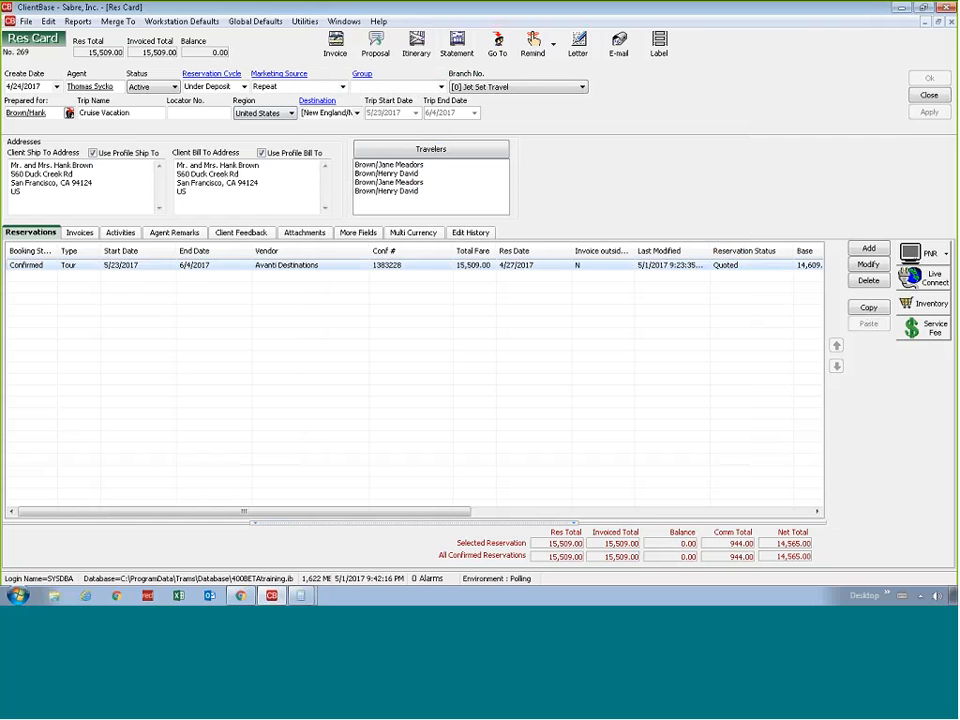
# Void the 429.16 invoice in the trip's invoice list and track it as a voided invoice
pyautogui.click(79, 232)
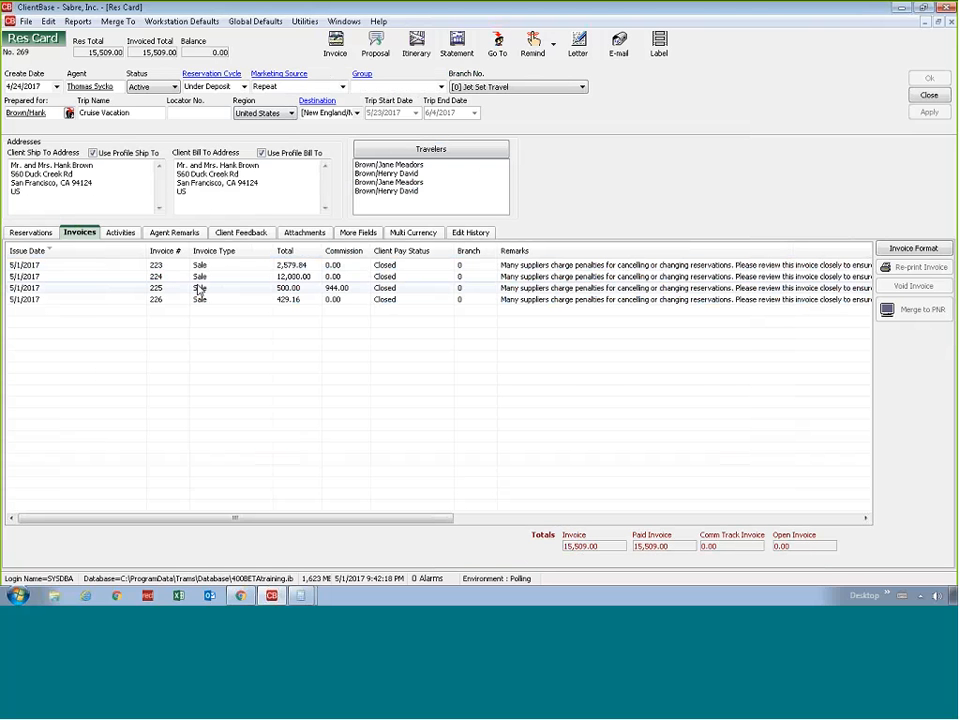
pyautogui.click(200, 299)
pyautogui.click(913, 286)
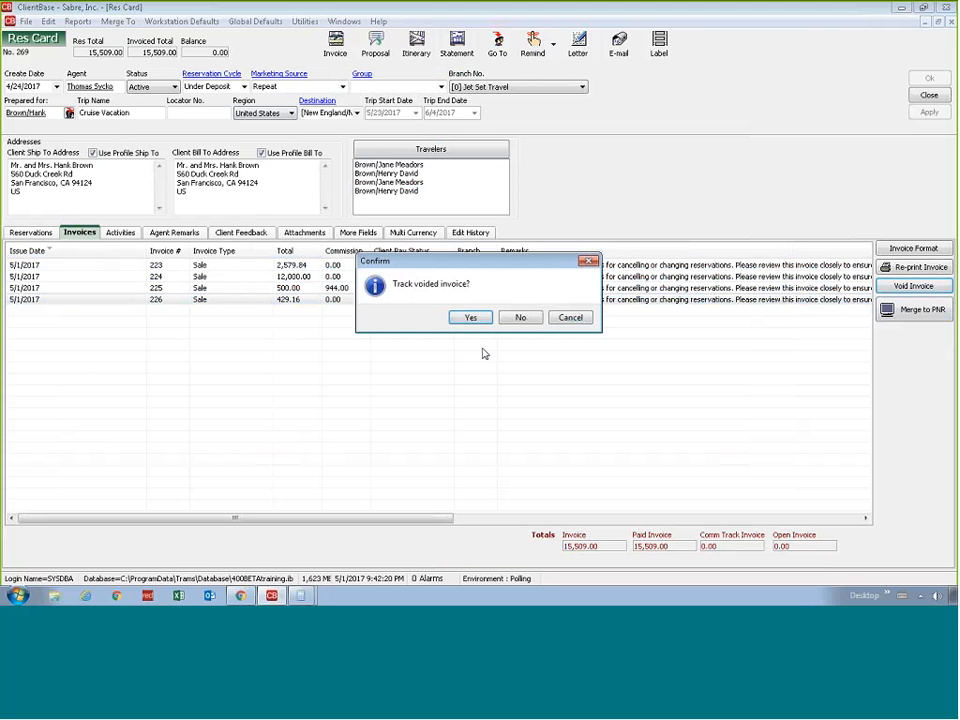
pyautogui.click(472, 317)
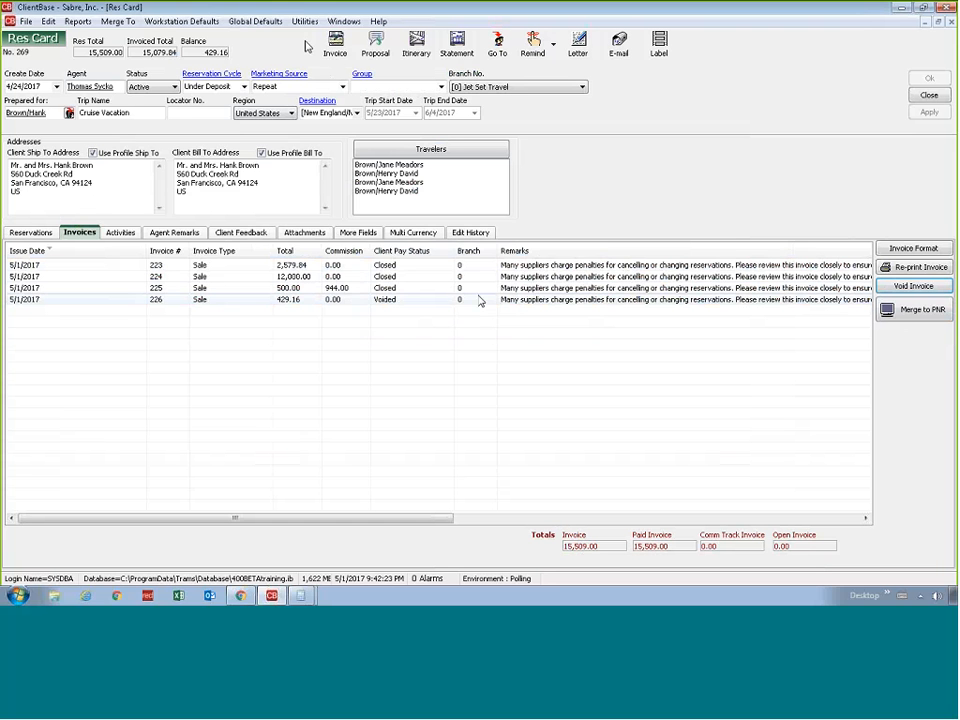
# Open a new invoice with insurance declined, examine its uninvoiced base, tax and commission amounts, and cancel it
pyautogui.click(494, 321)
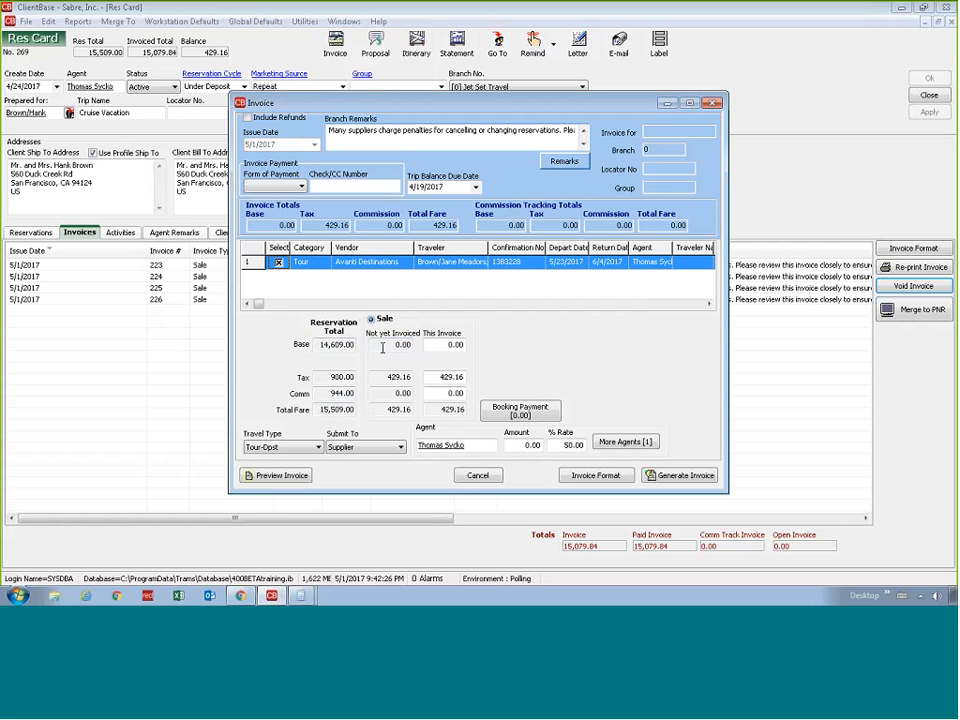
pyautogui.moveTo(384, 345); pyautogui.dragTo(414, 347)
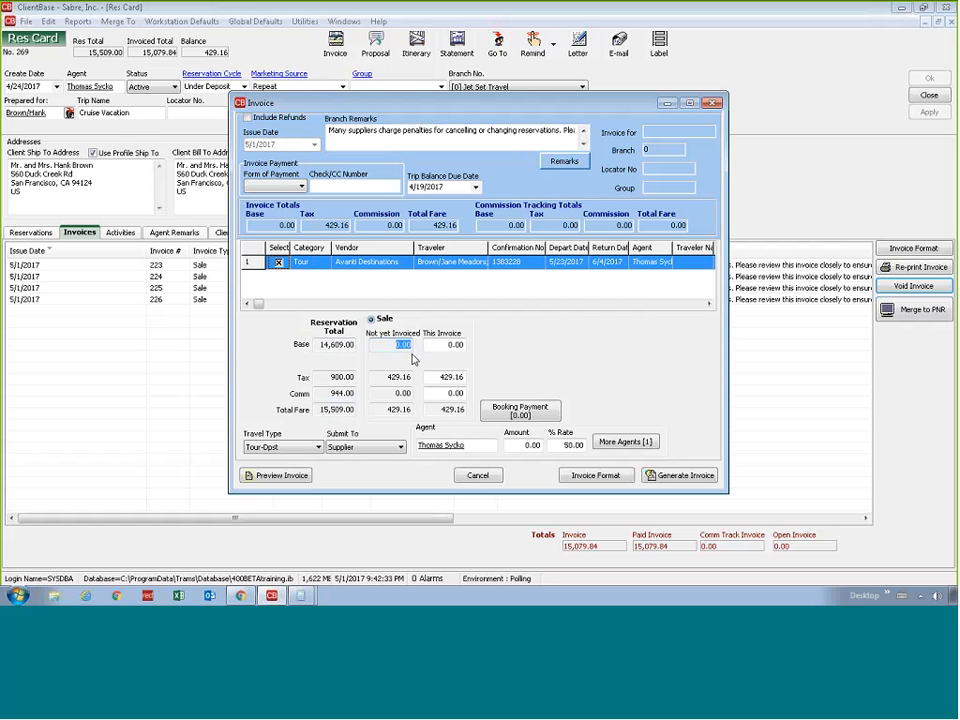
pyautogui.press('Tab')
pyautogui.press('Tab')
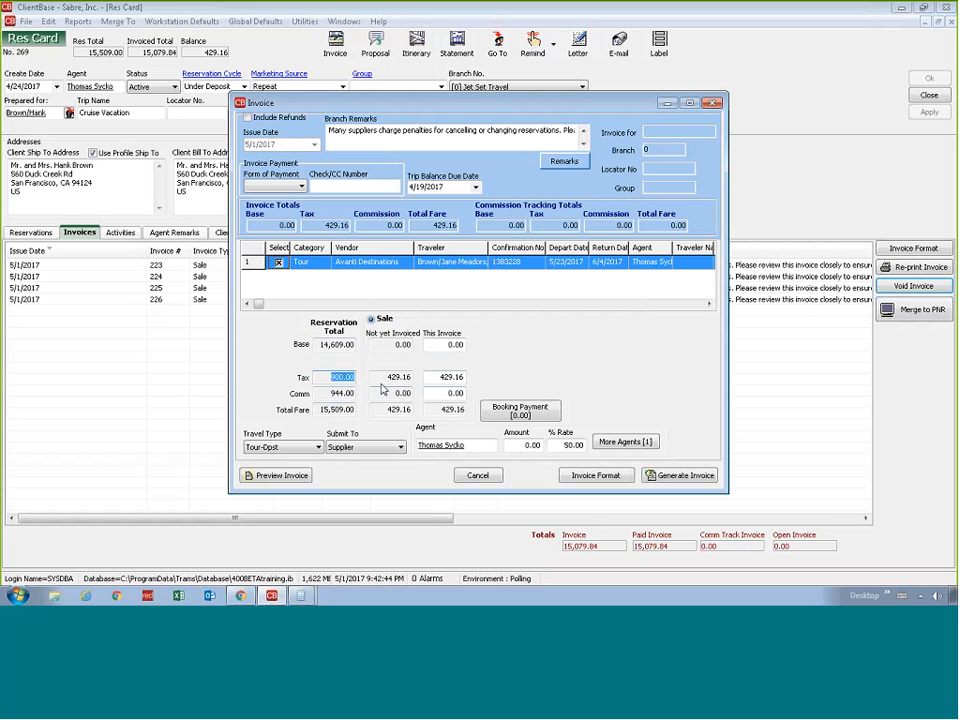
pyautogui.press('Tab')
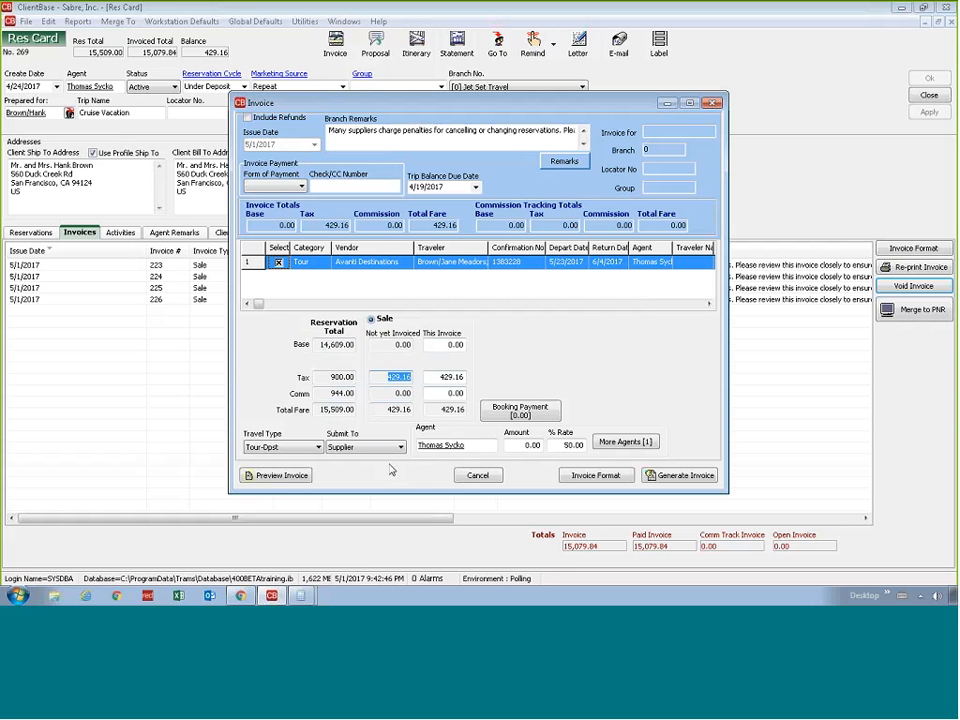
pyautogui.click(326, 396)
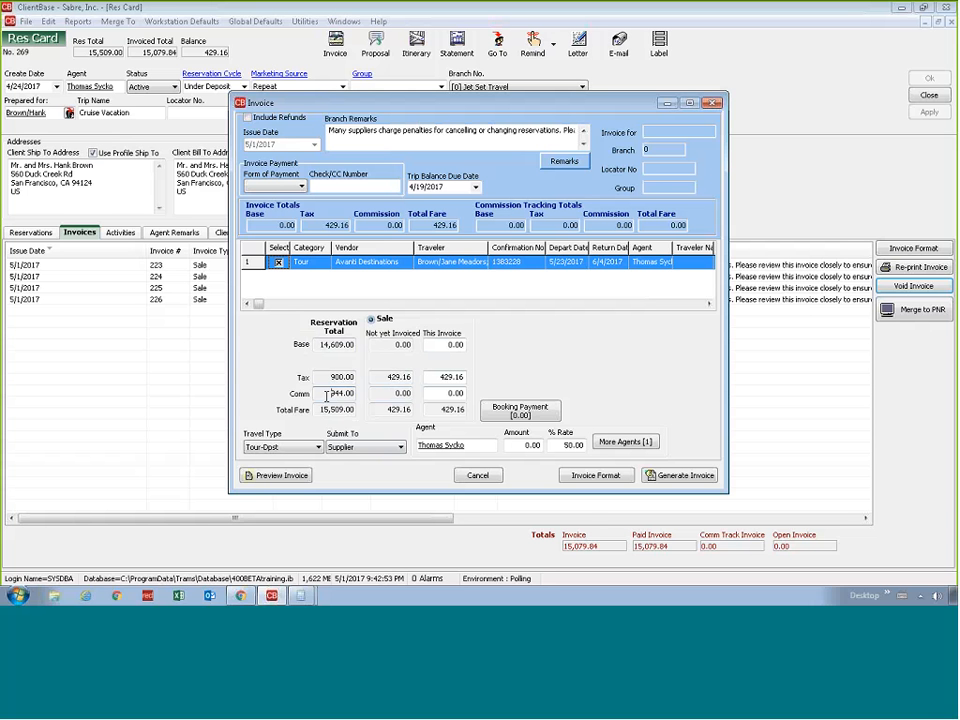
pyautogui.click(467, 478)
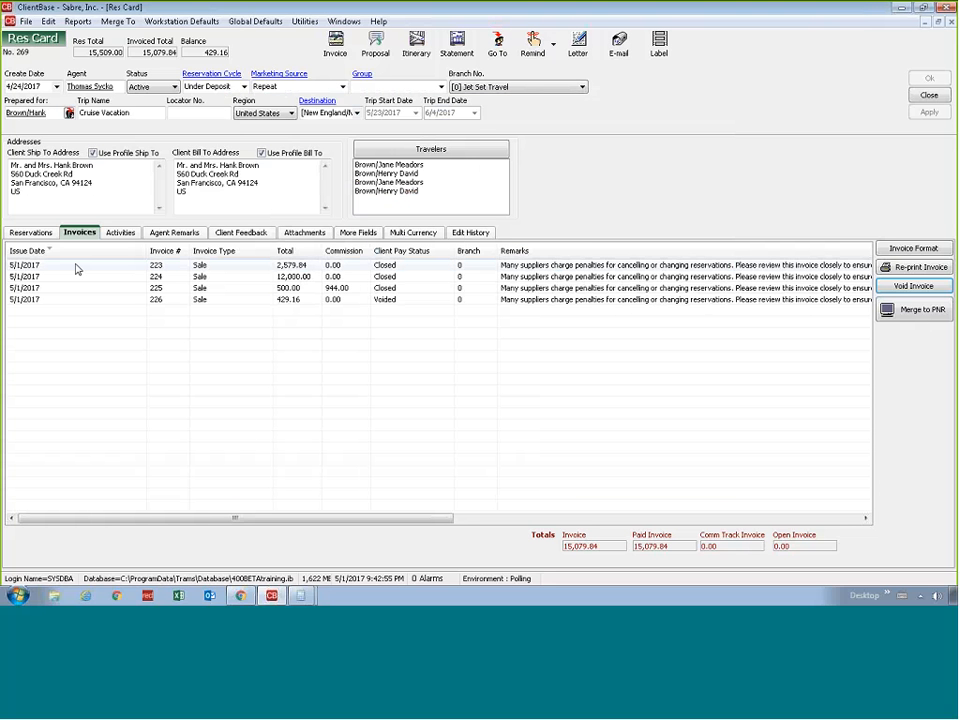
# Void the 500.00 invoice that carries the commission and track it as a voided invoice
pyautogui.click(31, 233)
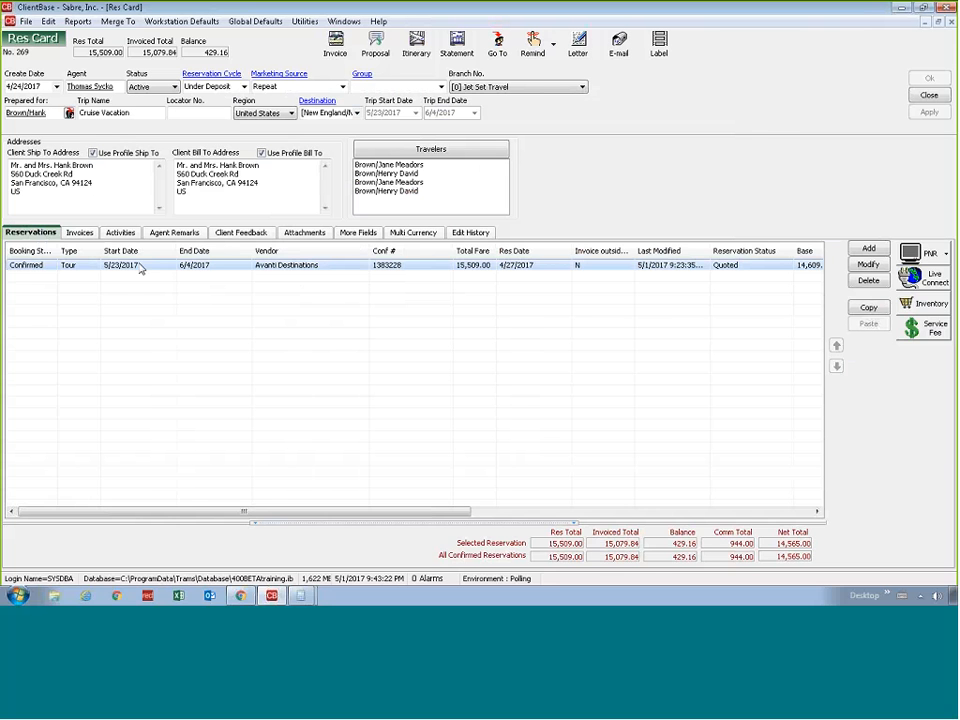
pyautogui.click(80, 233)
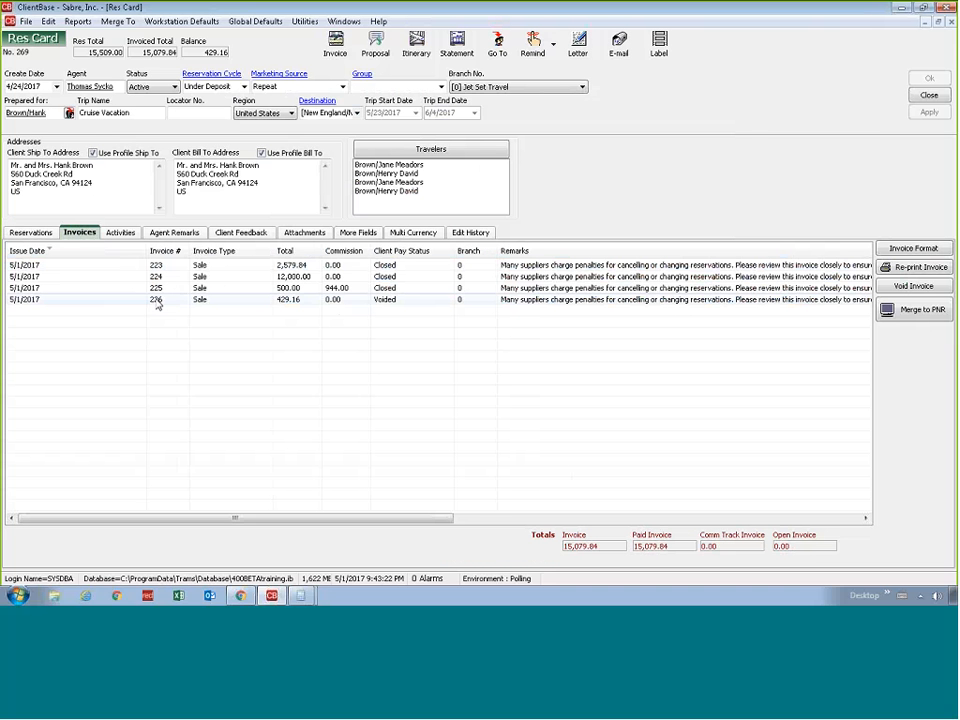
pyautogui.click(157, 300)
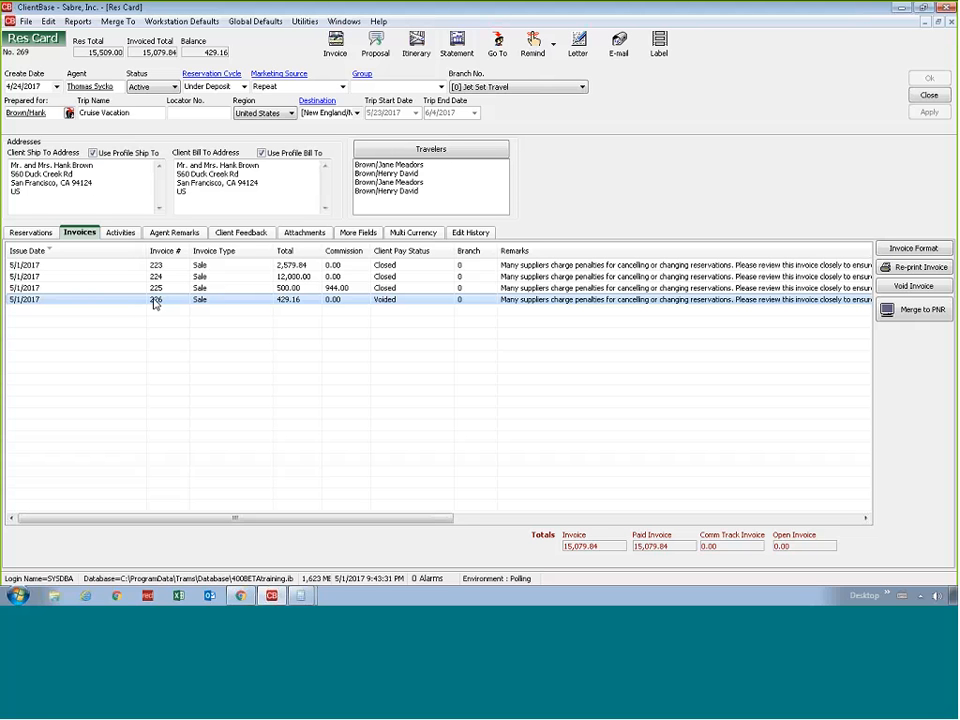
pyautogui.click(338, 288)
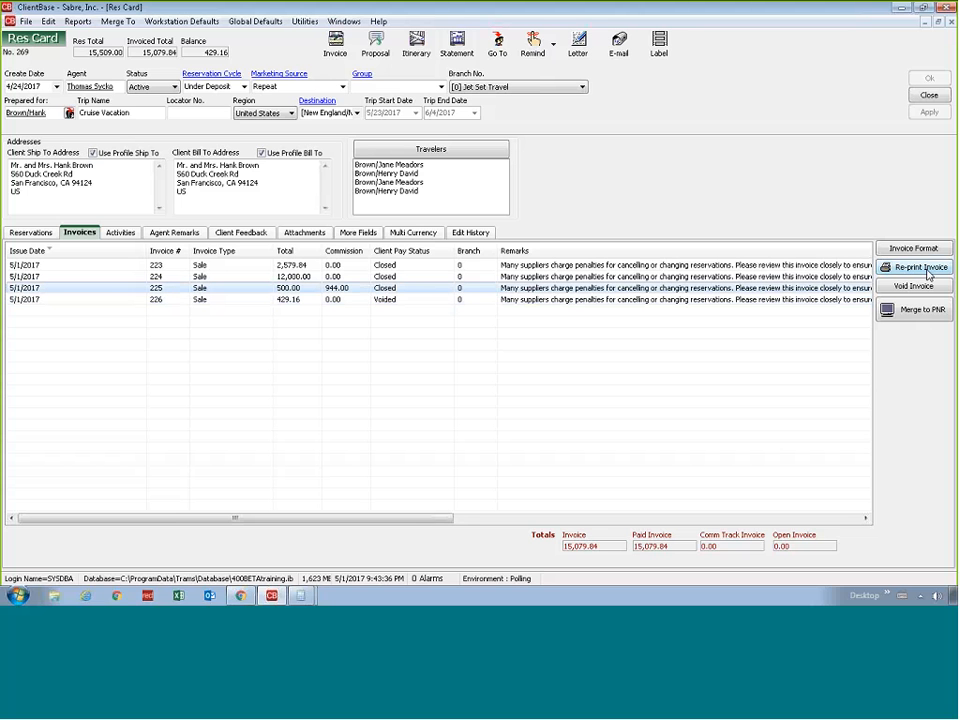
pyautogui.click(912, 287)
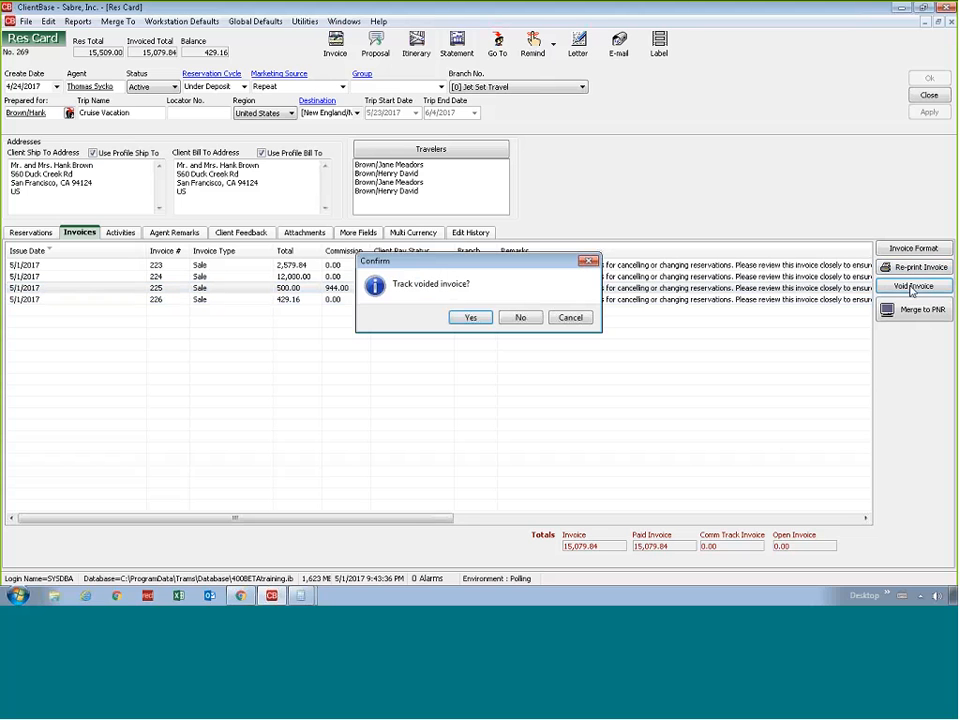
pyautogui.click(460, 318)
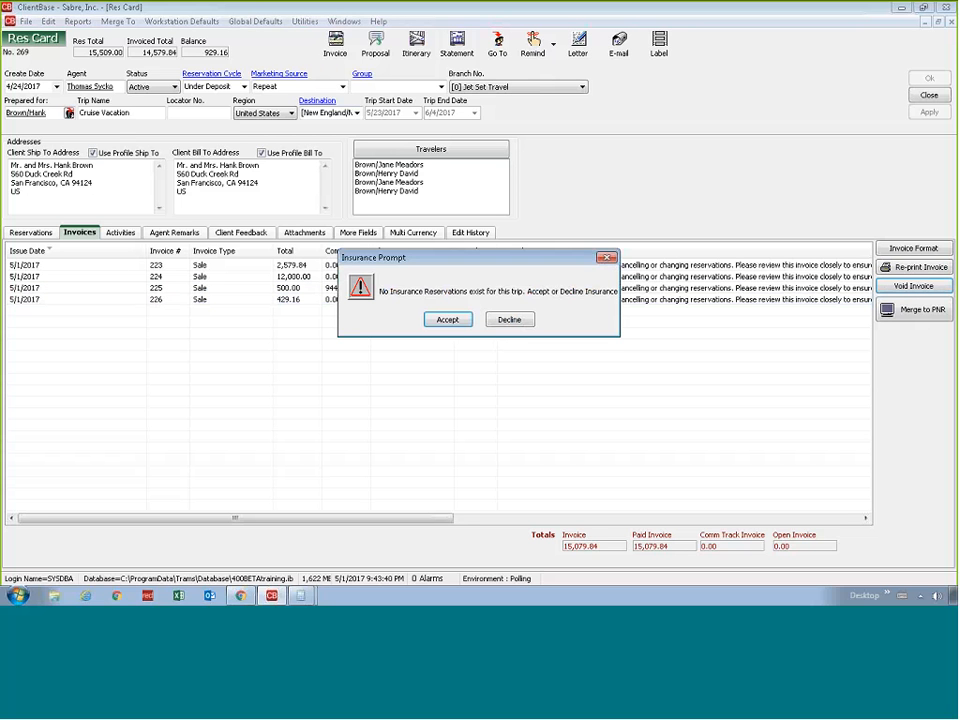
# Decline insurance for the new invoice and set its tax amount to 470.84, keeping the base and commission
pyautogui.click(505, 320)
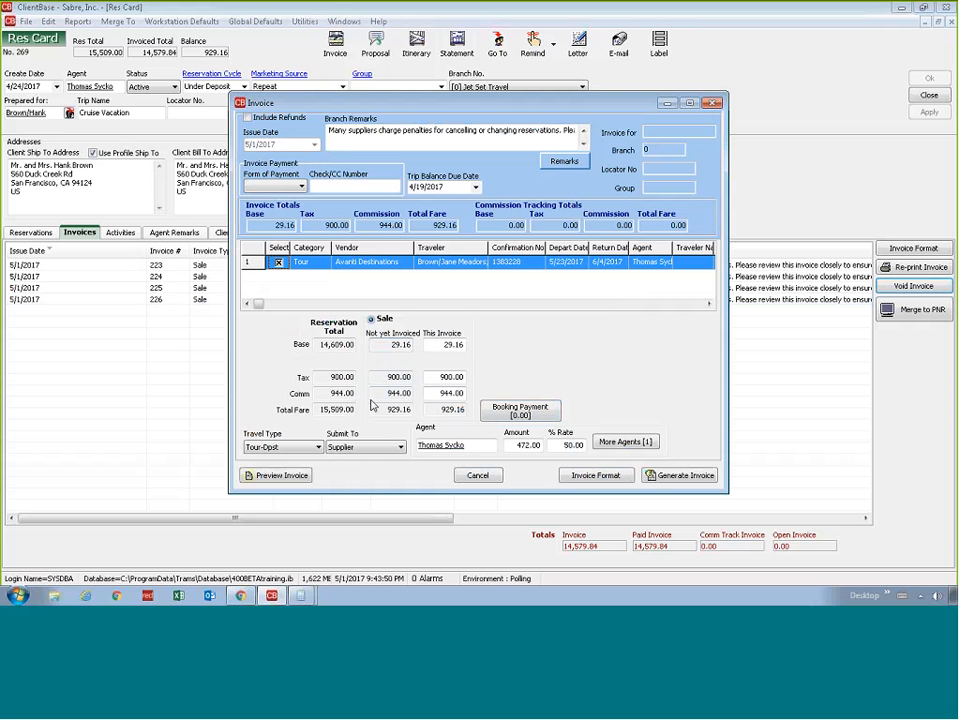
pyautogui.click(379, 378)
pyautogui.press('Tab')
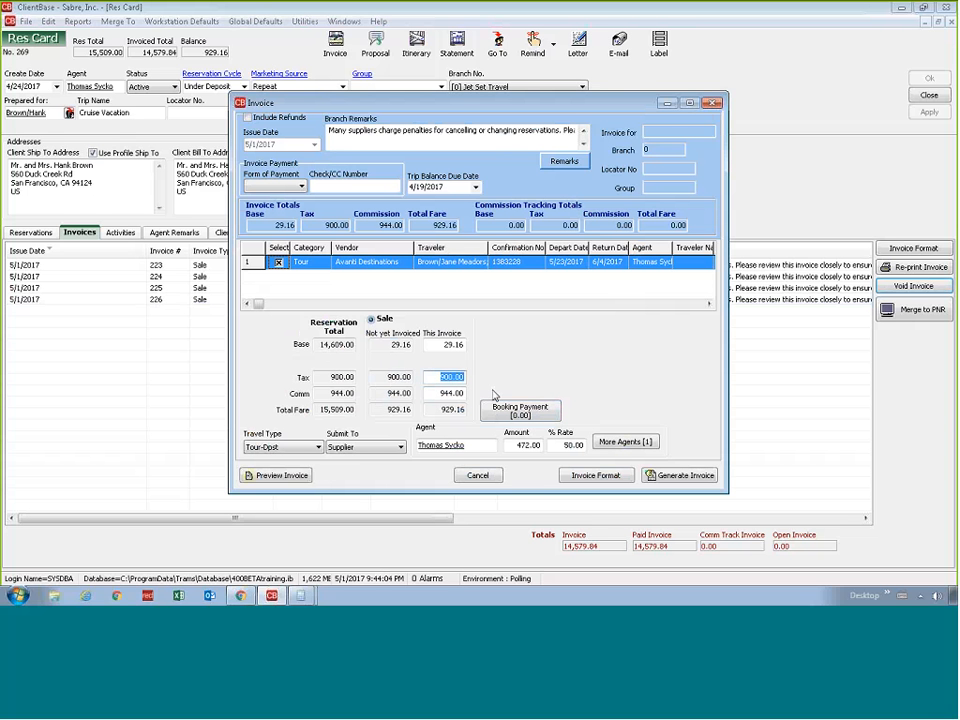
pyautogui.moveTo(300, 596)
pyautogui.click(314, 570)
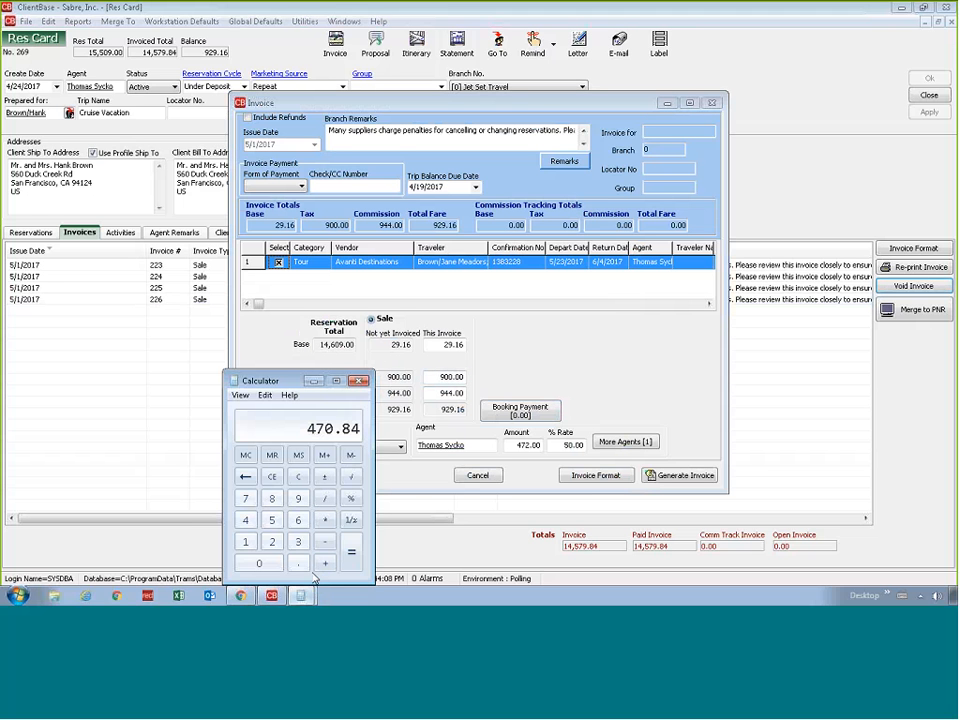
pyautogui.click(359, 382)
pyautogui.write('470.84')
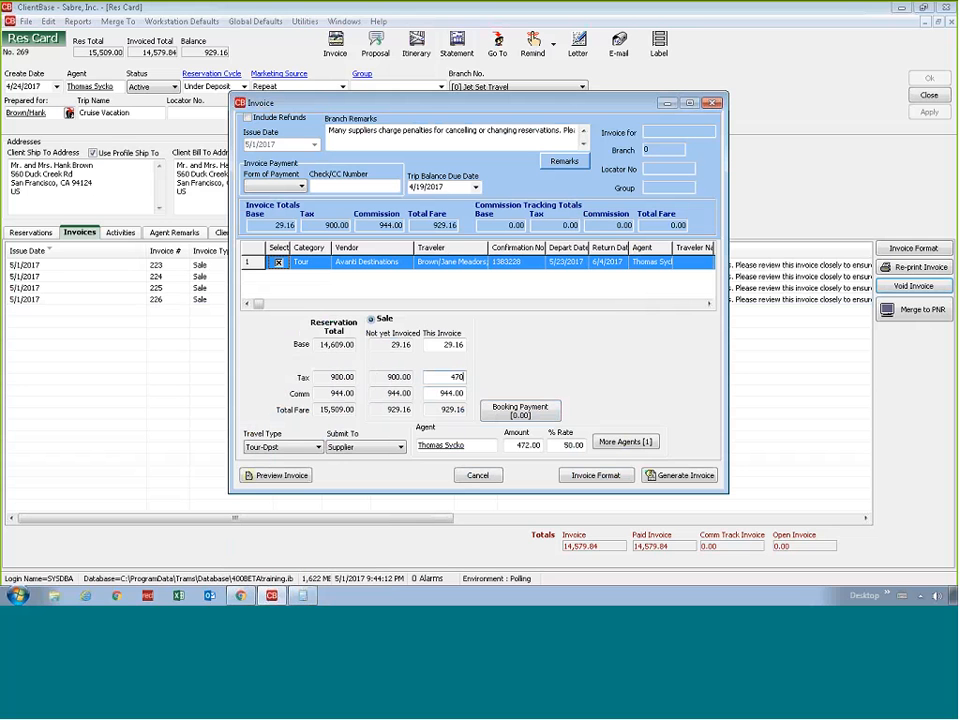
pyautogui.press('Tab')
pyautogui.press('Tab')
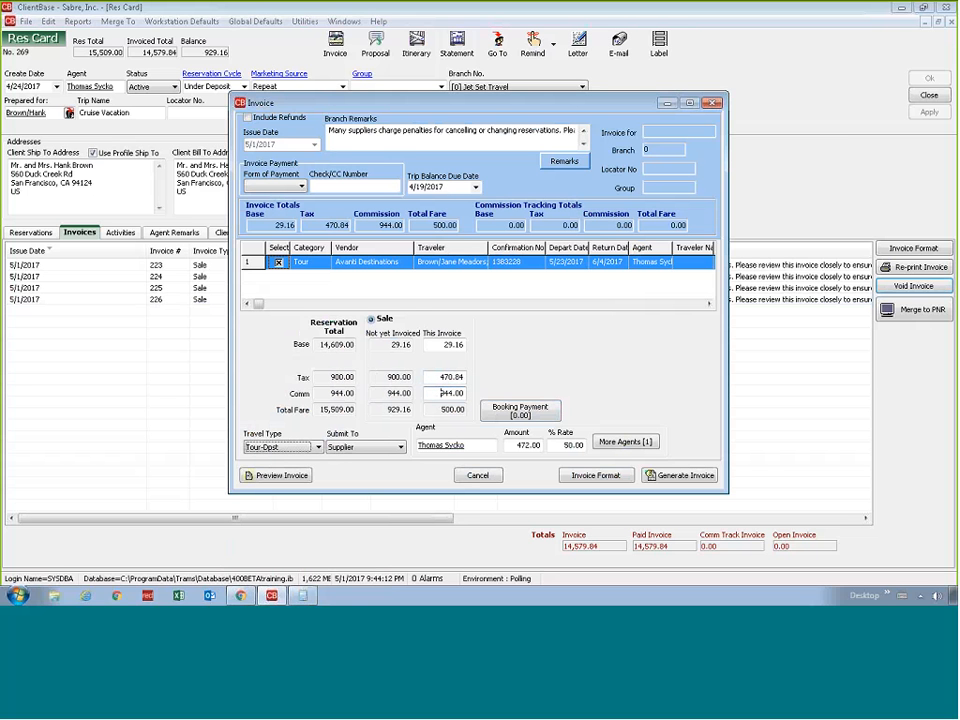
# Check the invoice's base, tax, total and commission amounts and try to preview it without a form of payment
pyautogui.click(446, 344)
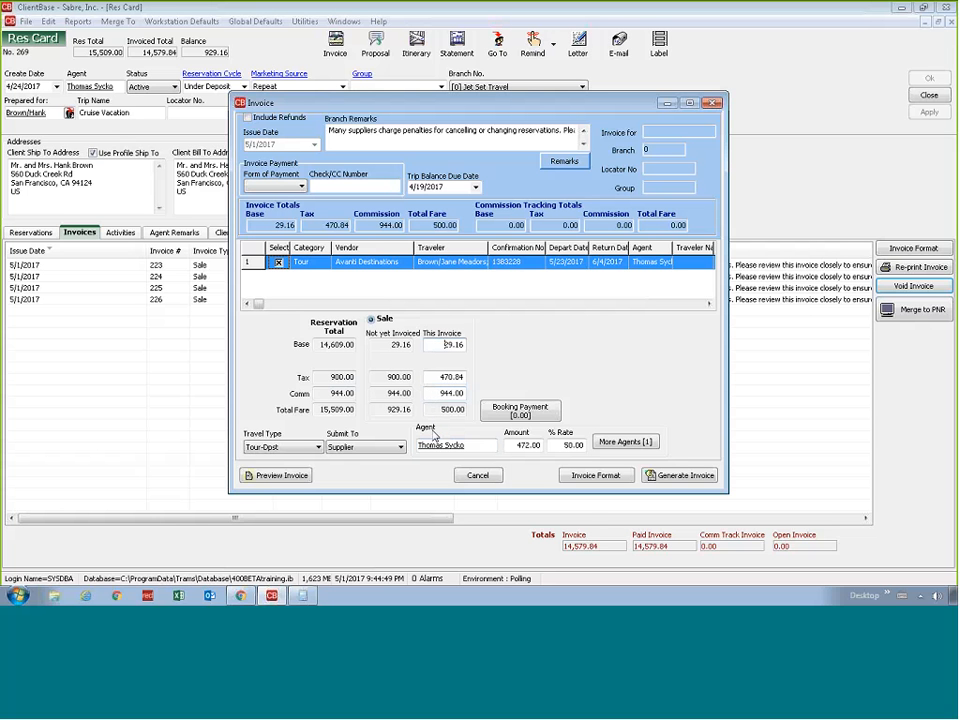
pyautogui.click(440, 377)
pyautogui.moveTo(436, 412); pyautogui.dragTo(472, 411)
pyautogui.click(441, 394)
pyautogui.click(297, 479)
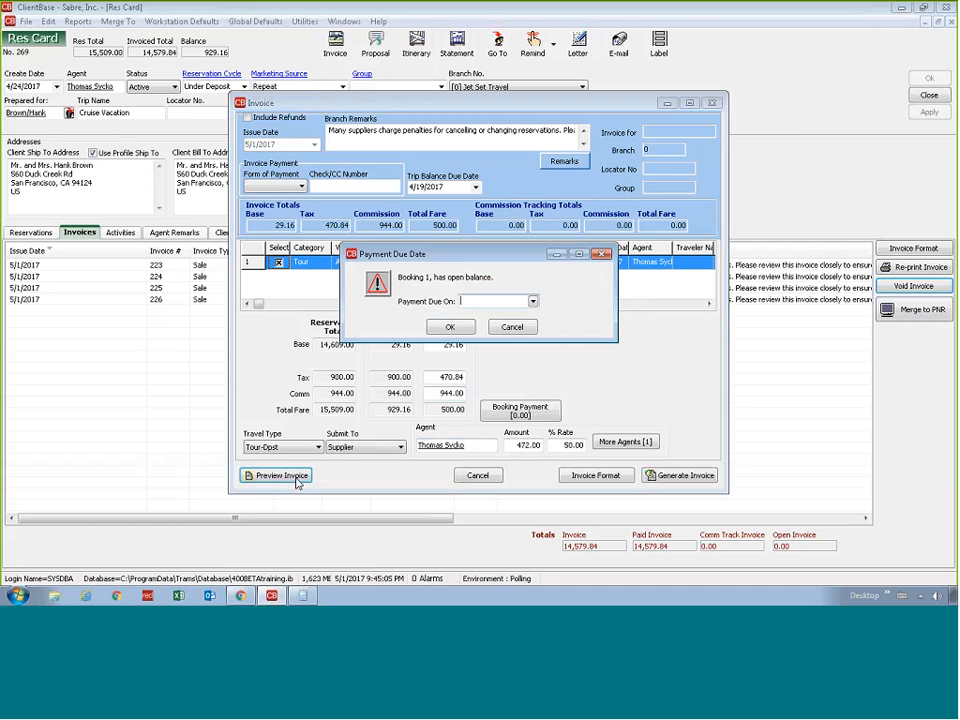
pyautogui.click(510, 327)
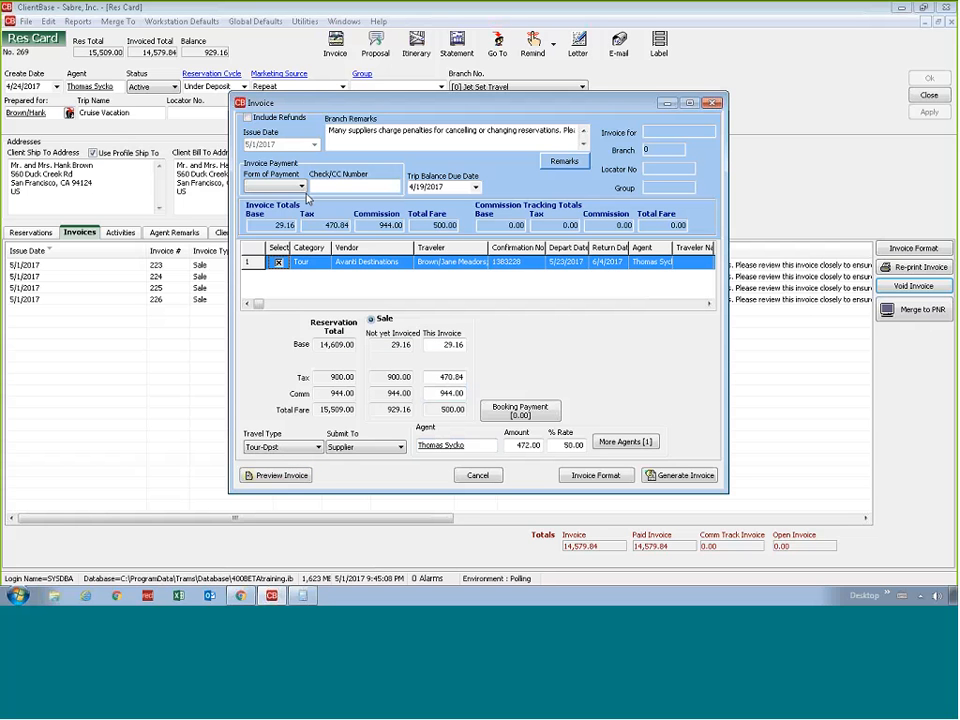
# Set the invoice's form of payment to Credit Card, using the client's stored Visa card
pyautogui.click(300, 186)
pyautogui.click(281, 226)
pyautogui.click(393, 186)
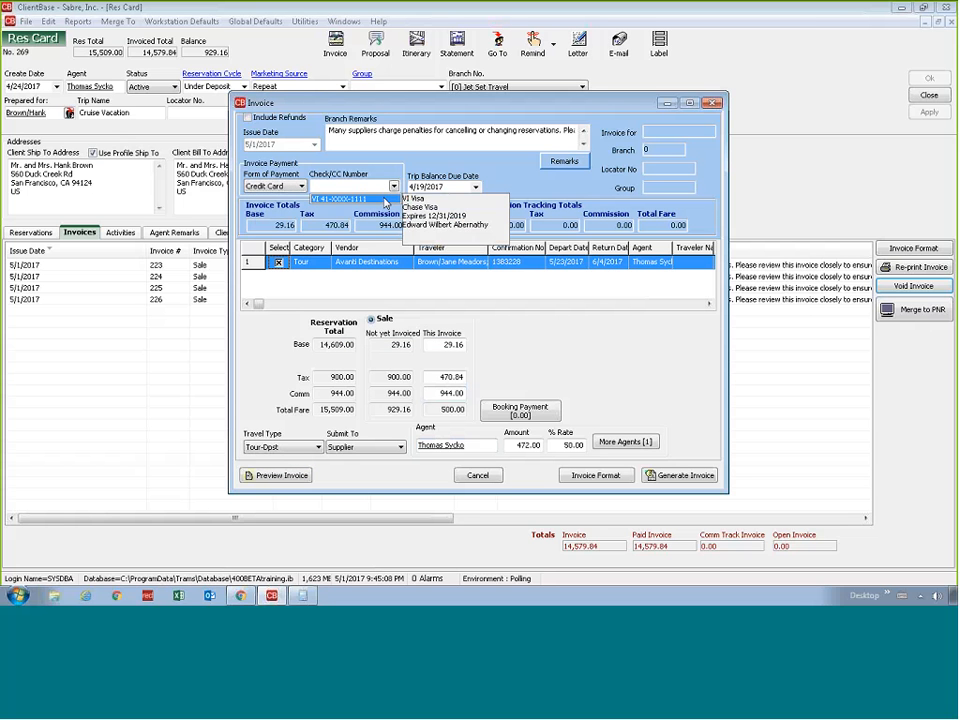
pyautogui.click(385, 202)
# Preview the 500.00 invoice through to its totals section and generate it
pyautogui.click(274, 475)
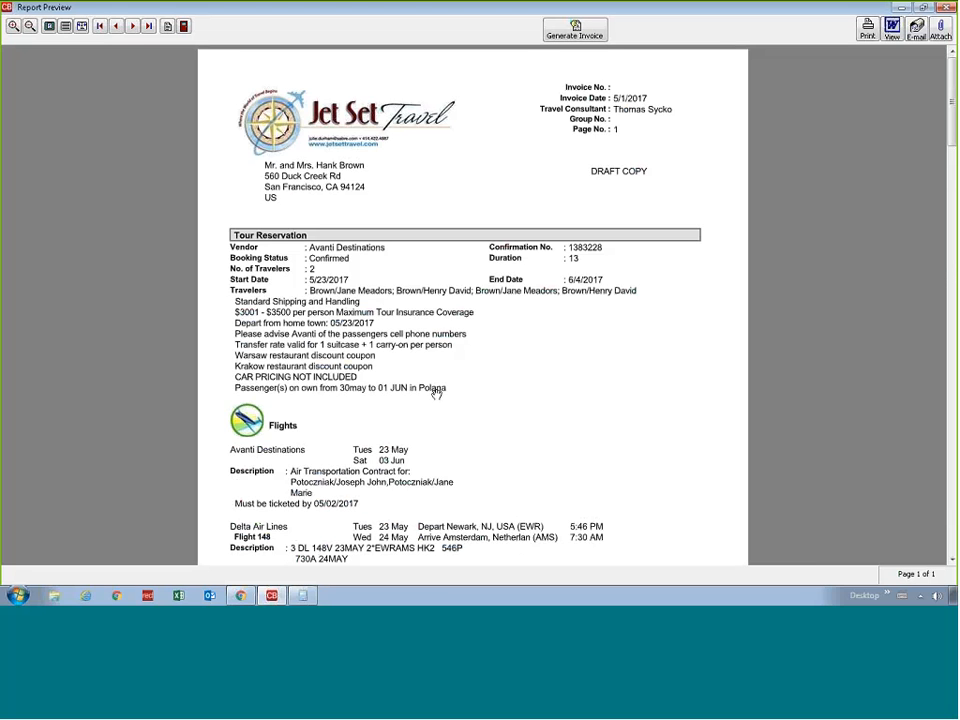
pyautogui.click(132, 26)
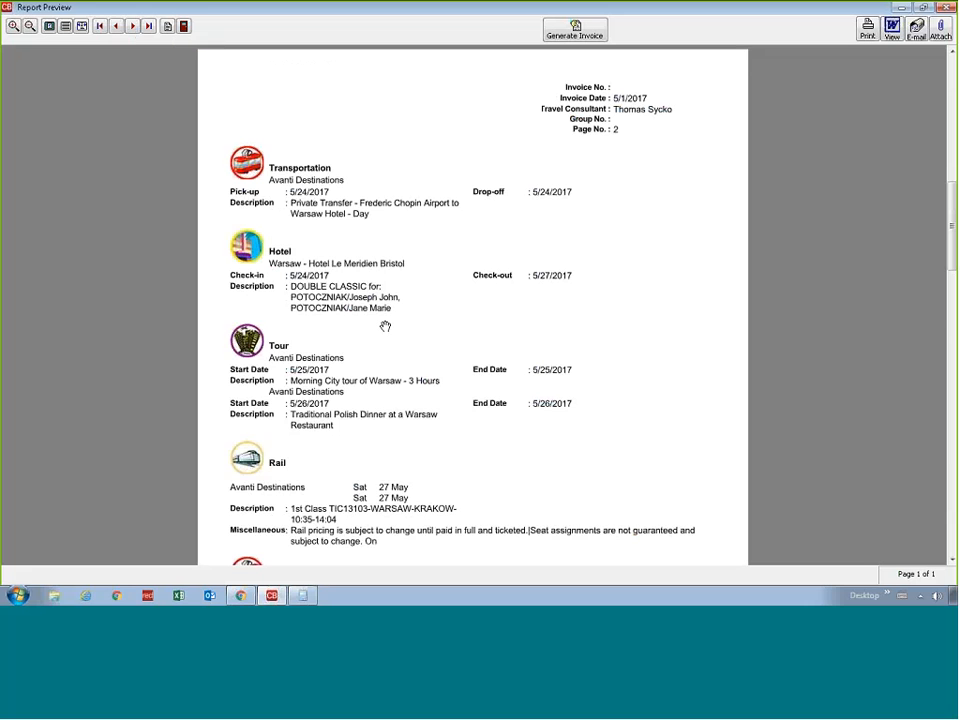
pyautogui.scroll(-20, 385, 326)
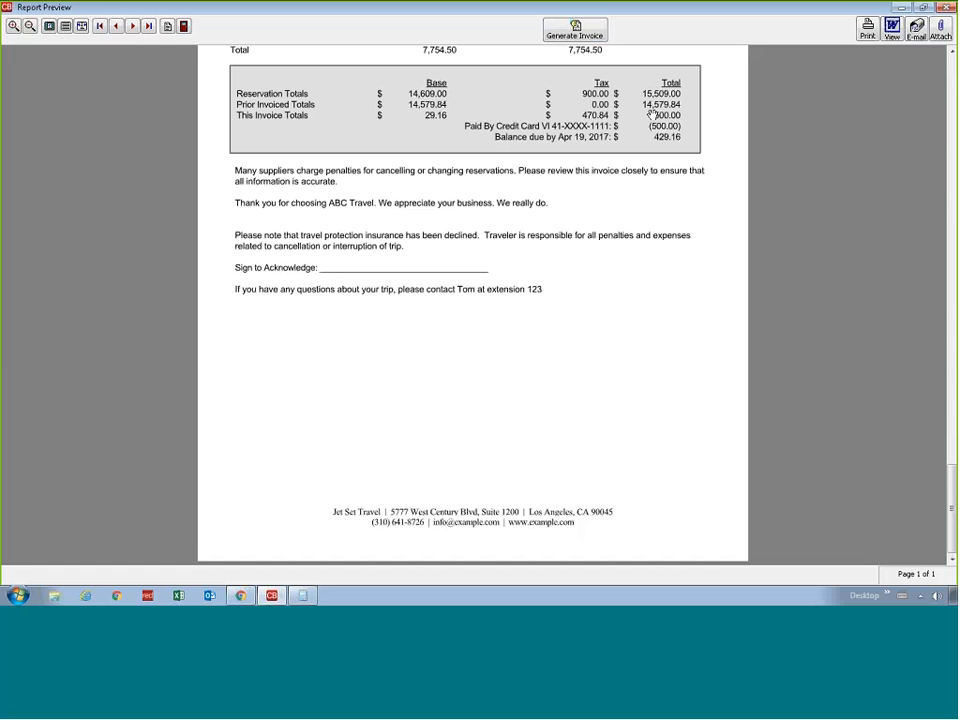
pyautogui.click(549, 38)
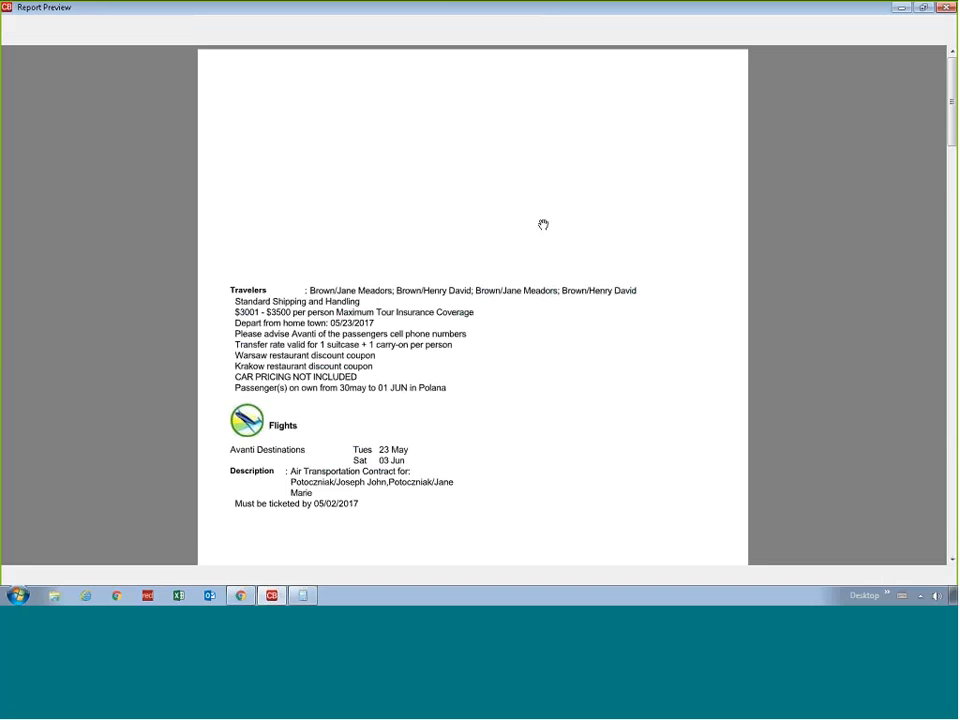
# Check the totals on the generated invoice's last page and close its preview
pyautogui.scroll(-15, 408, 334)
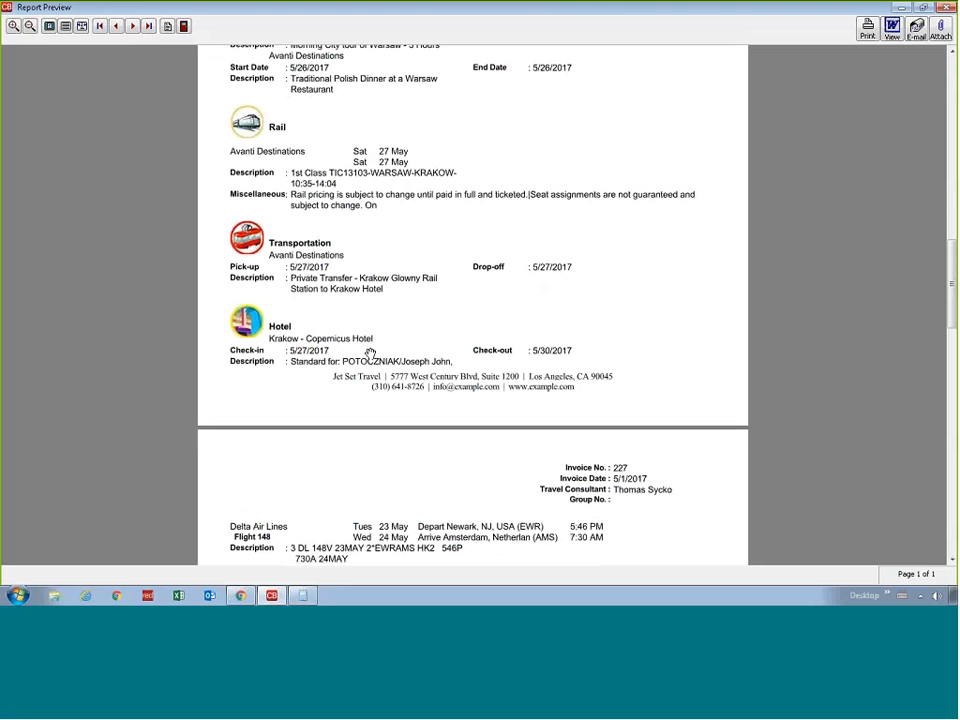
pyautogui.click(148, 30)
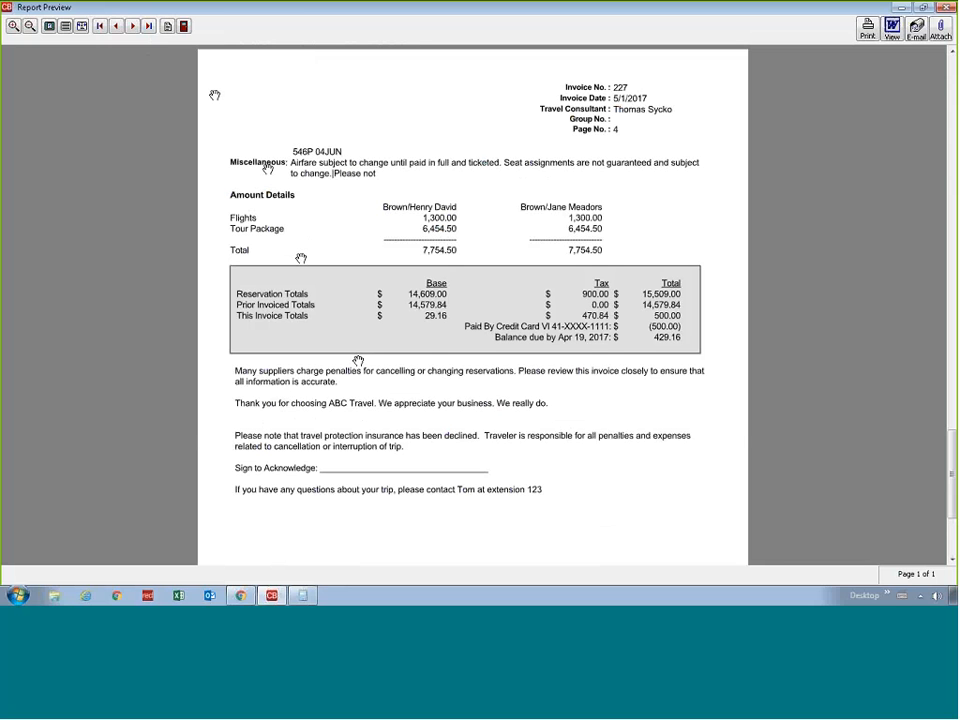
pyautogui.click(184, 26)
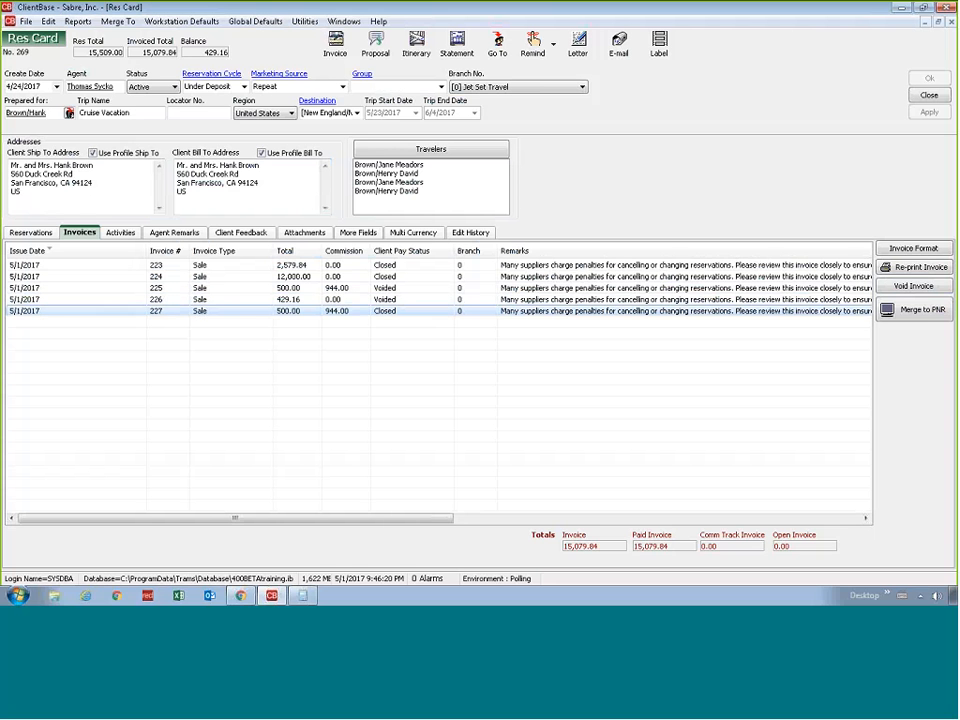
# Review the trip's reservation list, its invoices and the travelers listed on the Res Card
pyautogui.click(31, 232)
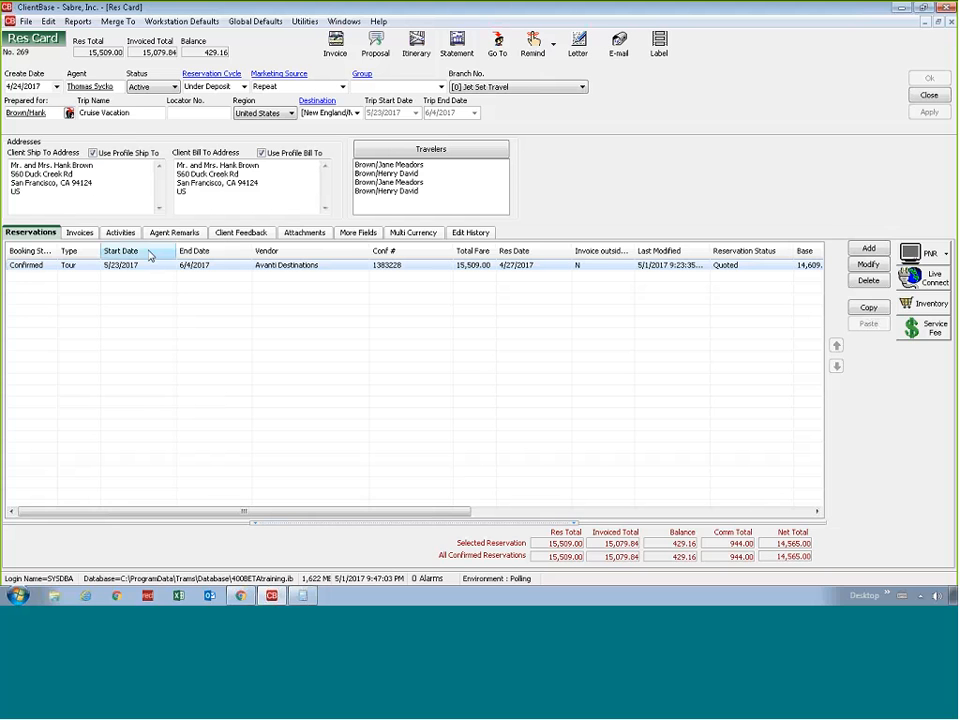
pyautogui.click(76, 236)
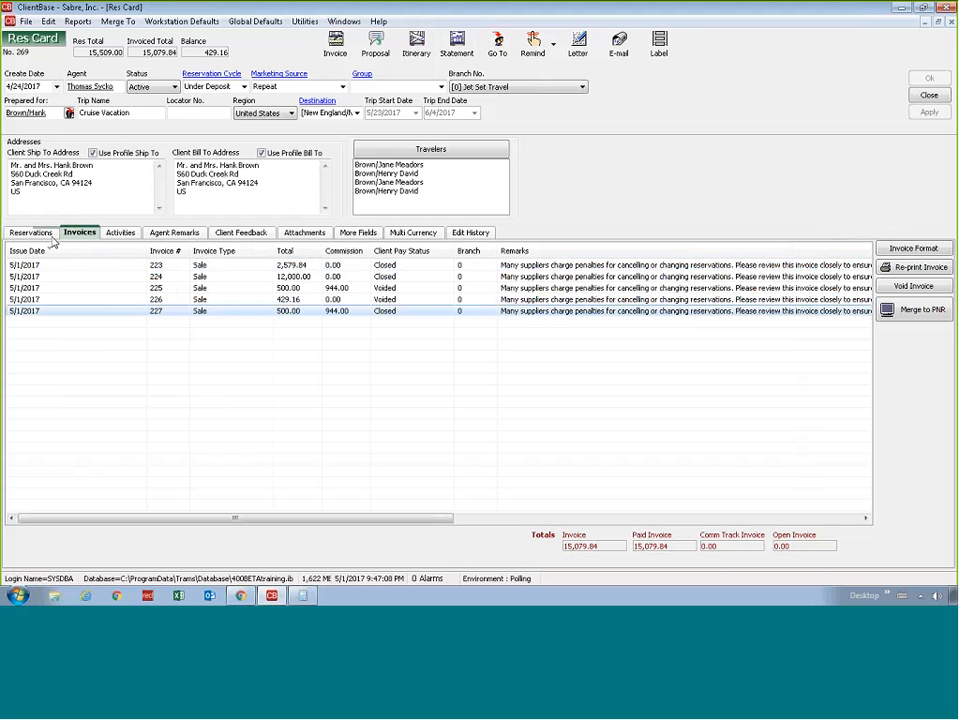
pyautogui.click(53, 236)
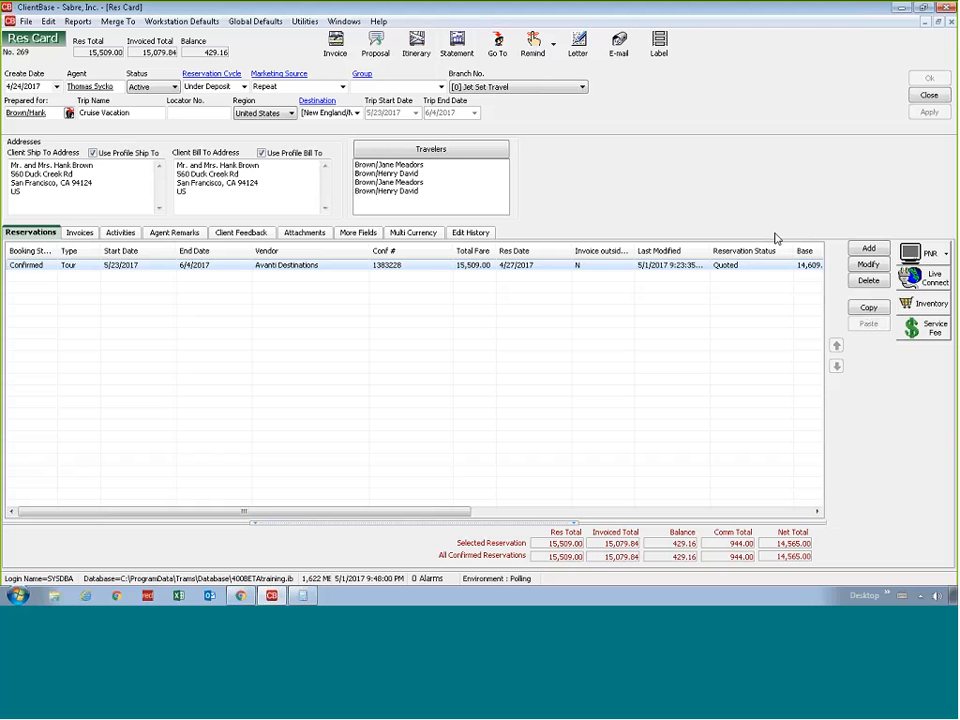
pyautogui.click(947, 443)
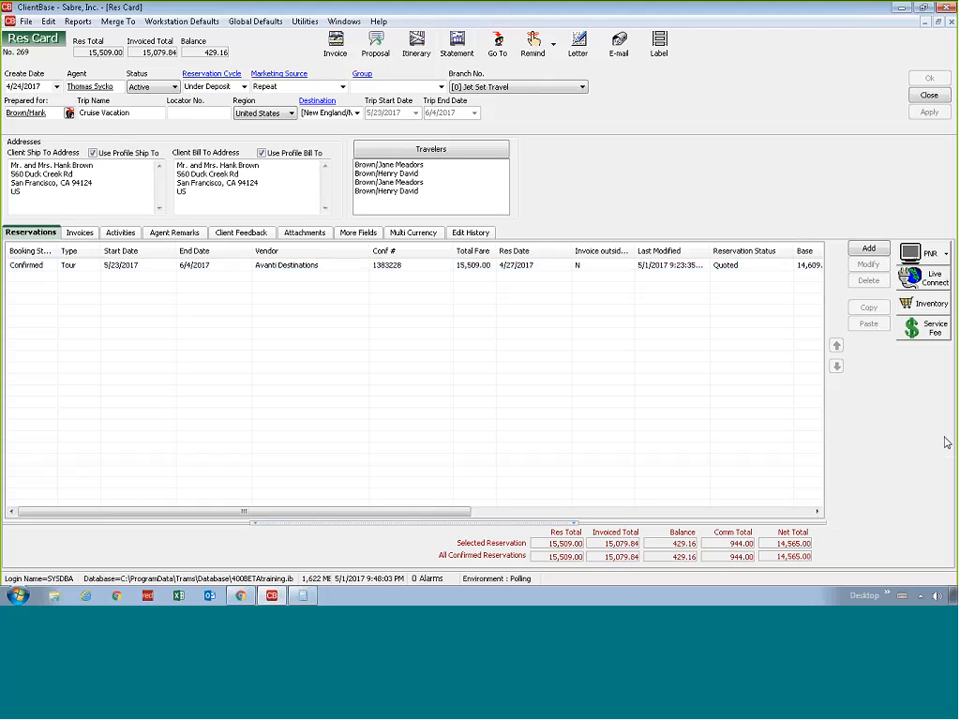
pyautogui.click(584, 268)
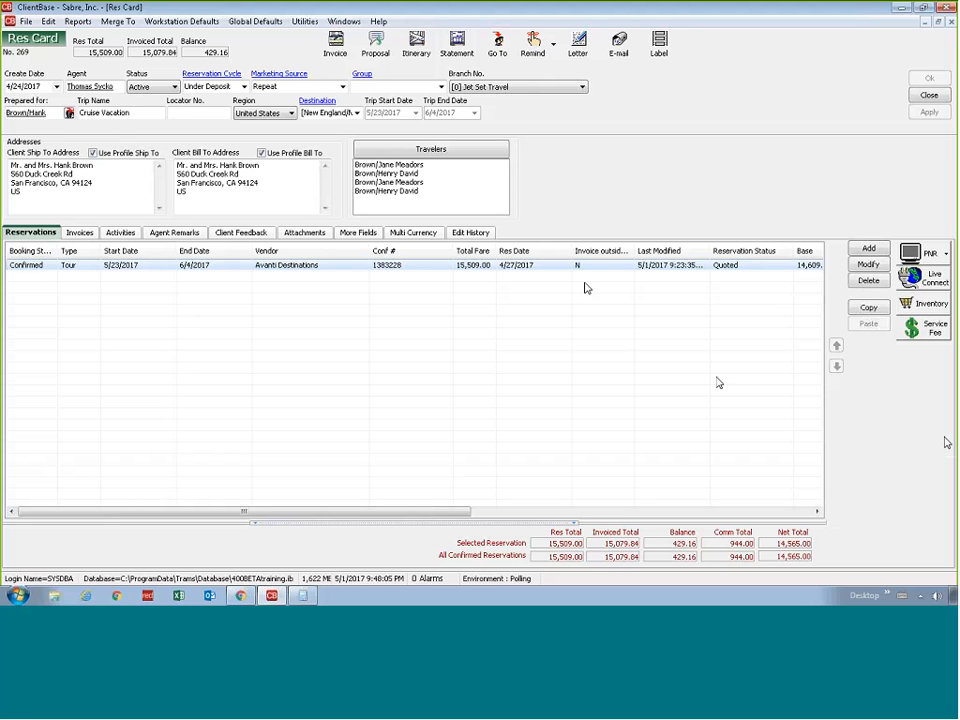
pyautogui.click(577, 296)
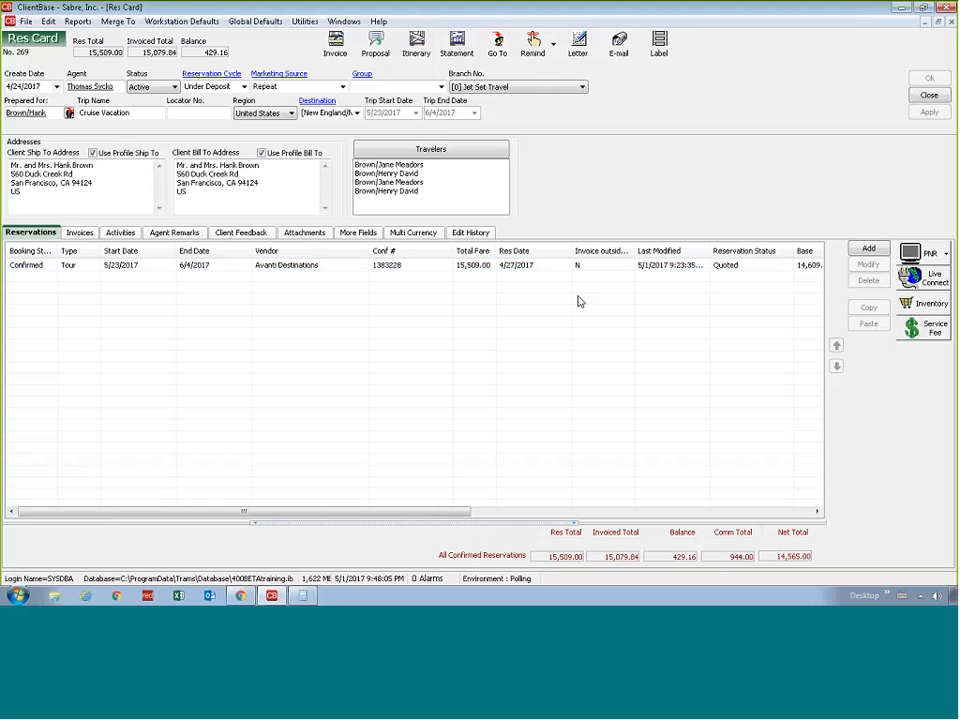
pyautogui.click(441, 188)
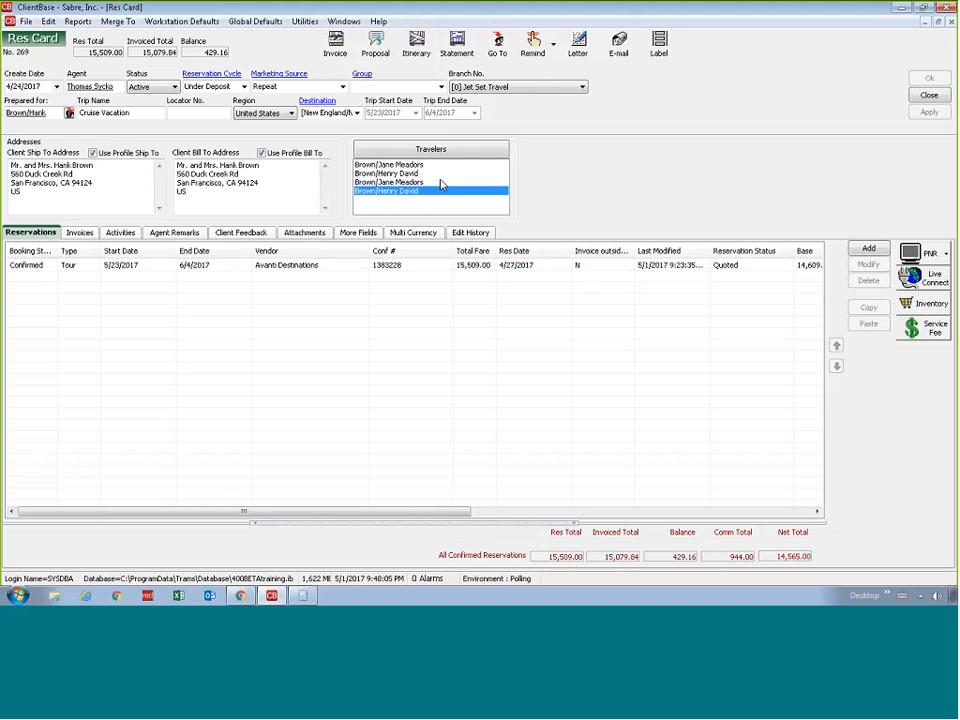
pyautogui.click(443, 166)
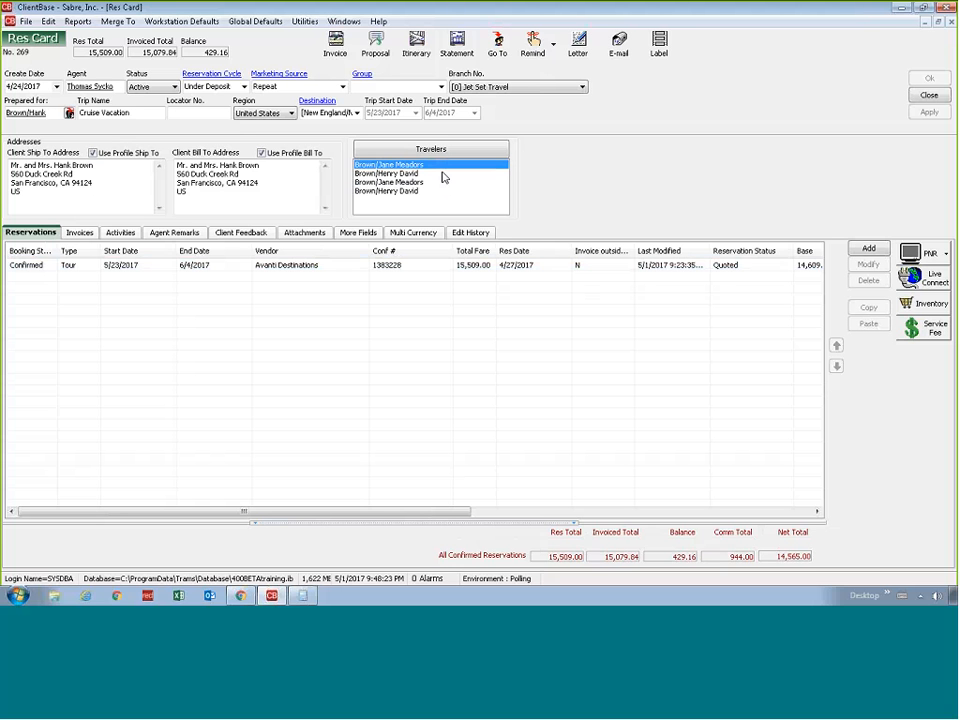
pyautogui.click(440, 184)
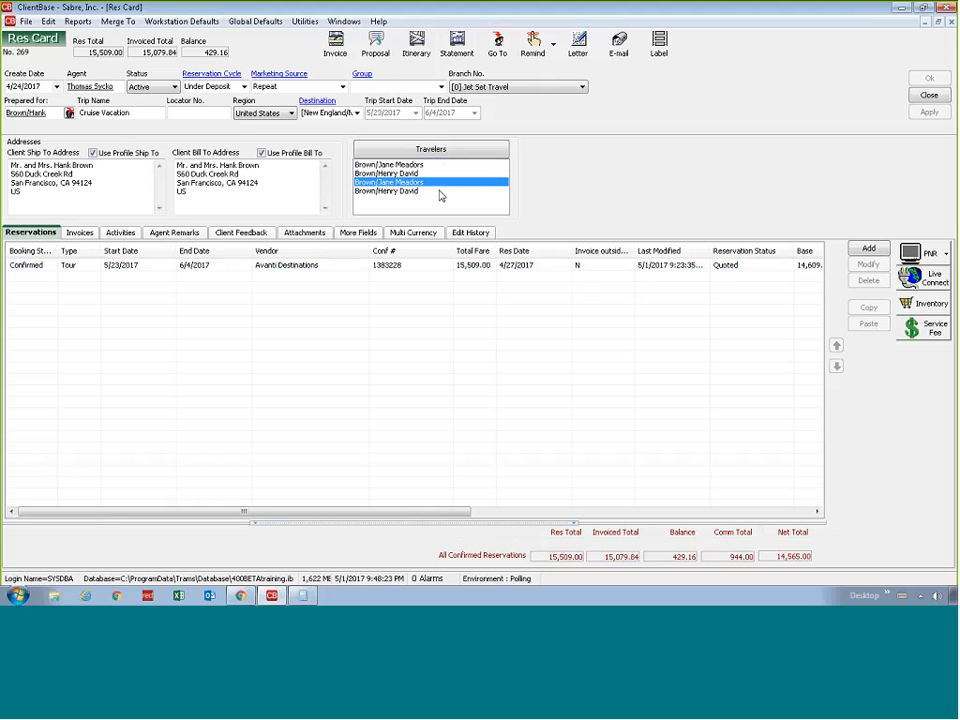
# Duplicate the Avanti Destinations tour reservation within the trip and assign the third and fourth listed travelers to the copy
pyautogui.click(266, 268)
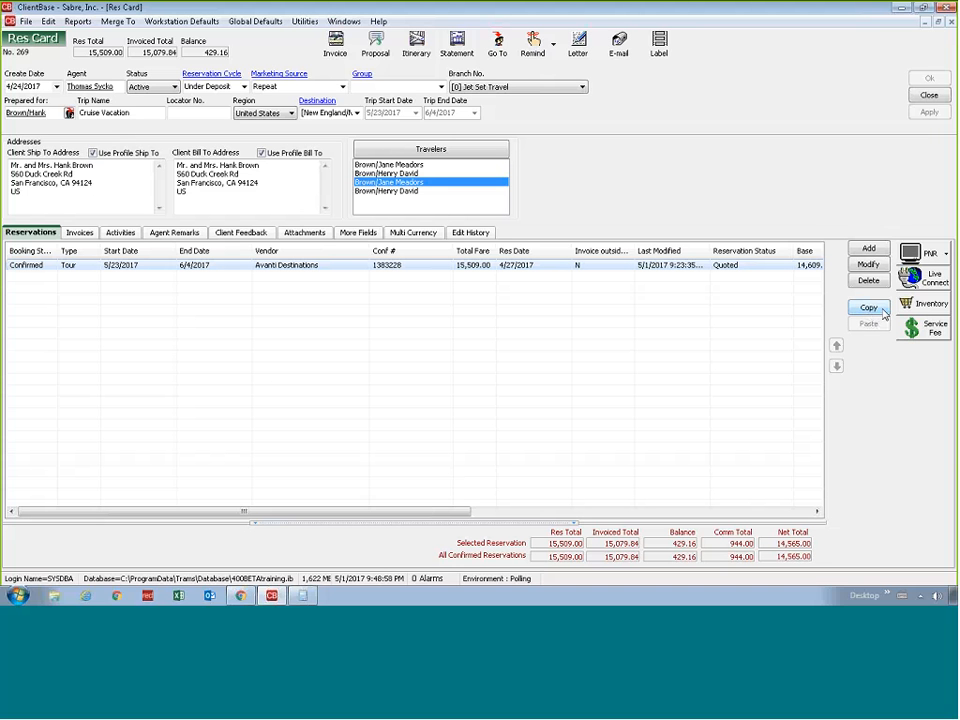
pyautogui.click(876, 310)
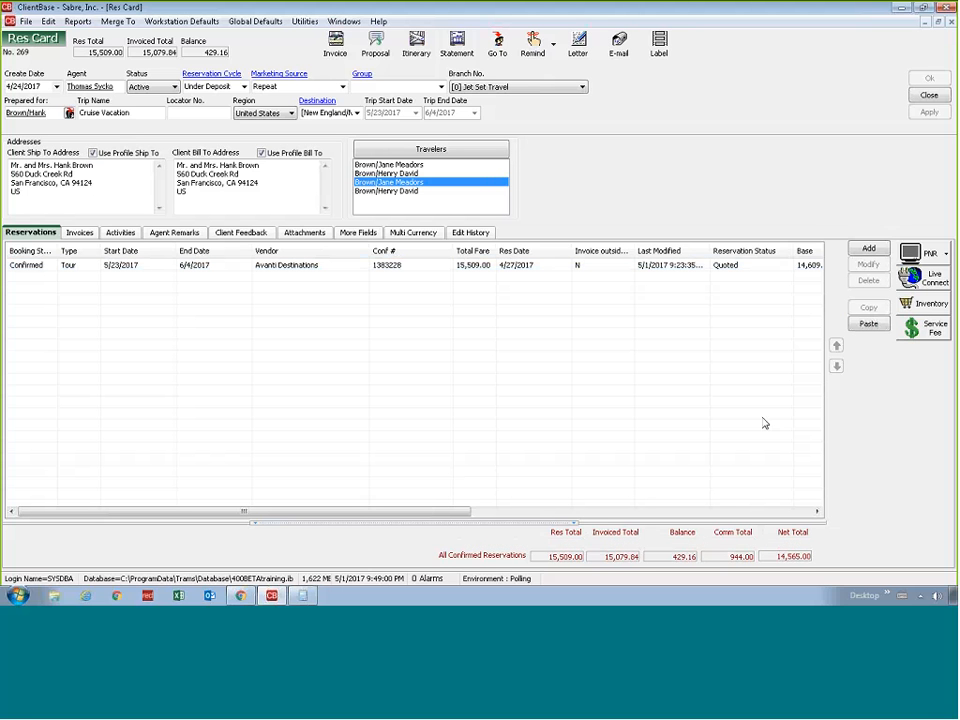
pyautogui.click(868, 325)
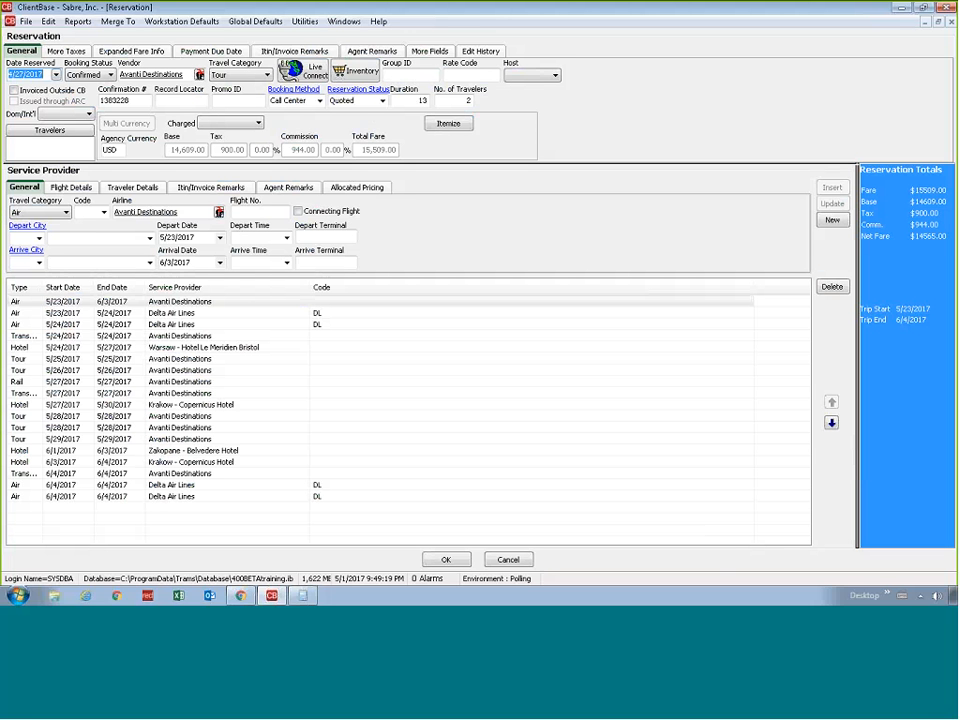
pyautogui.click(50, 131)
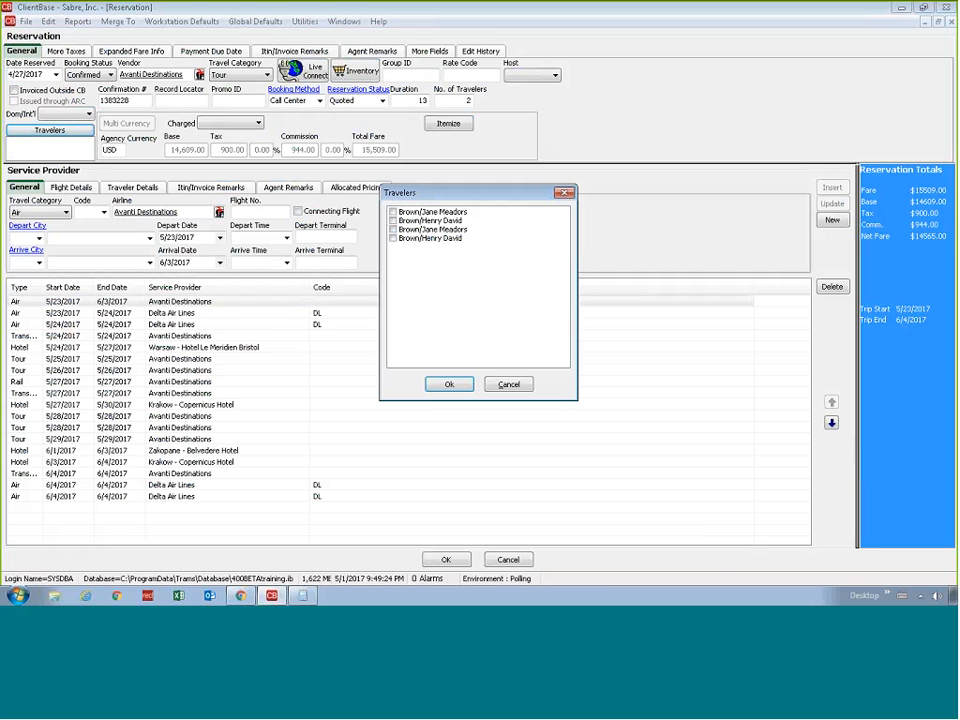
pyautogui.click(393, 230)
pyautogui.click(393, 239)
pyautogui.click(465, 388)
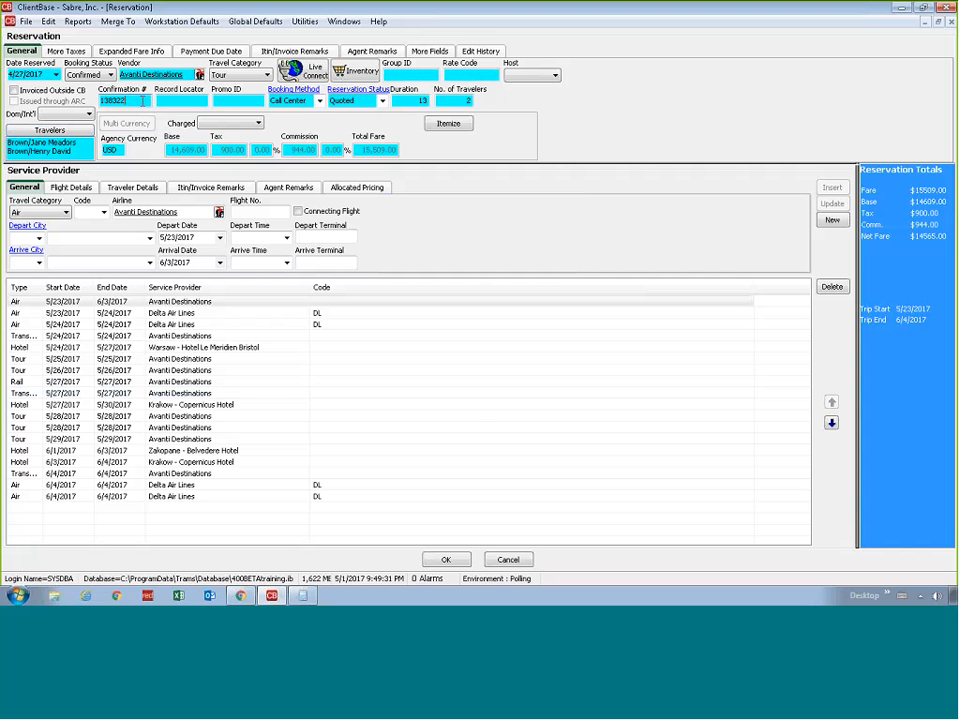
# Change the last digit of the copied reservation's confirmation number to 9, look over its service providers and save the reservation
pyautogui.click(142, 101)
pyautogui.write('9')
pyautogui.click(136, 338)
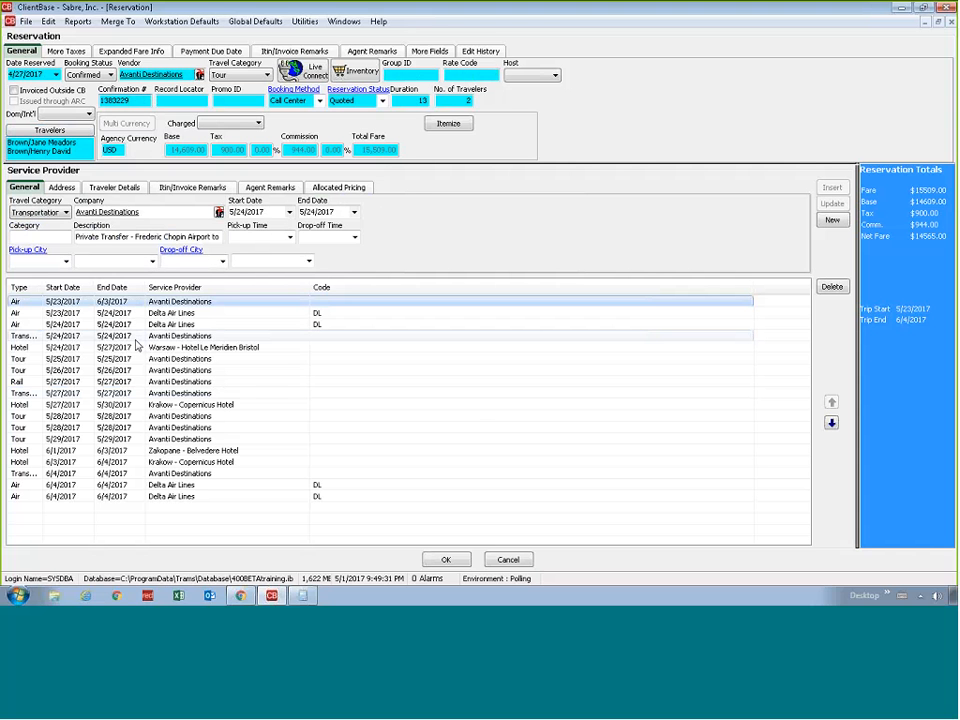
pyautogui.click(146, 370)
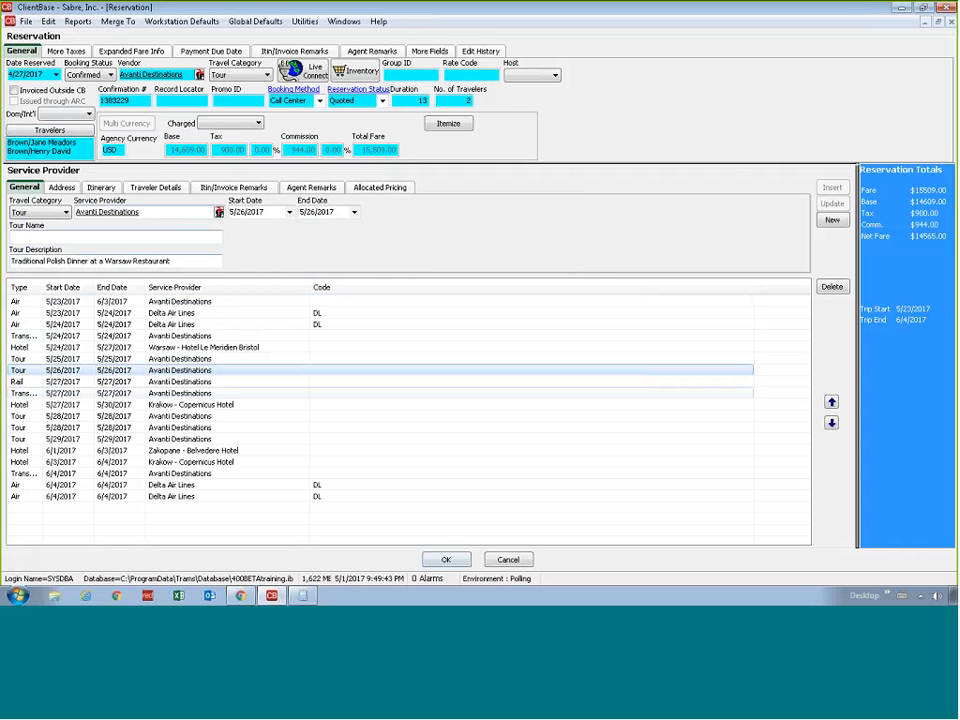
pyautogui.click(441, 559)
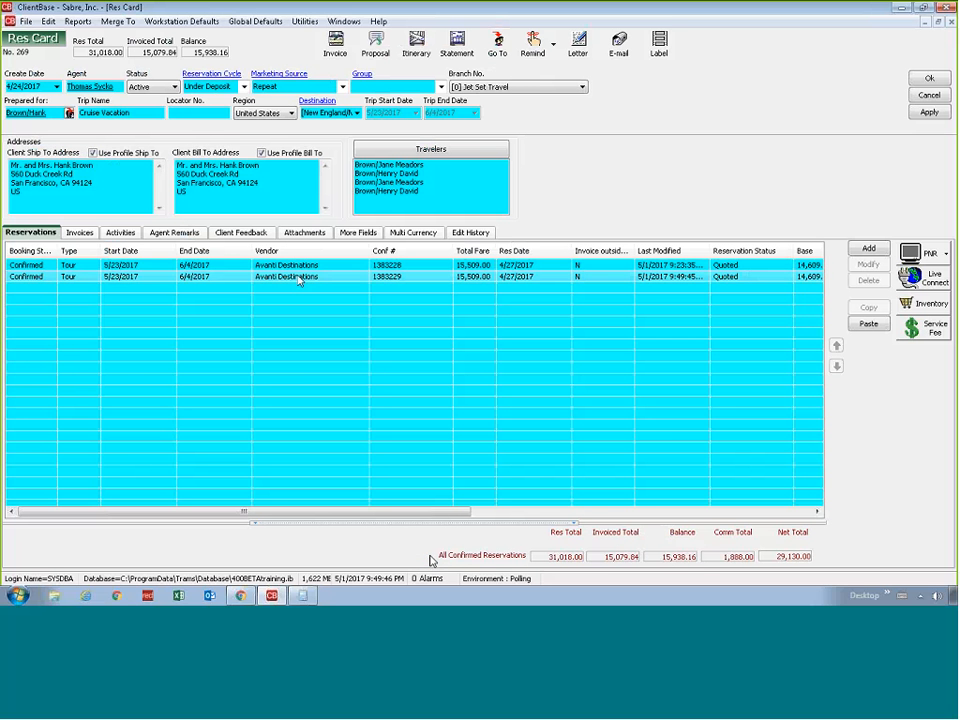
# Copy the first listed Avanti Destinations tour reservation on the Cruise Vacation Res Card and save the Res Card
pyautogui.click(297, 278)
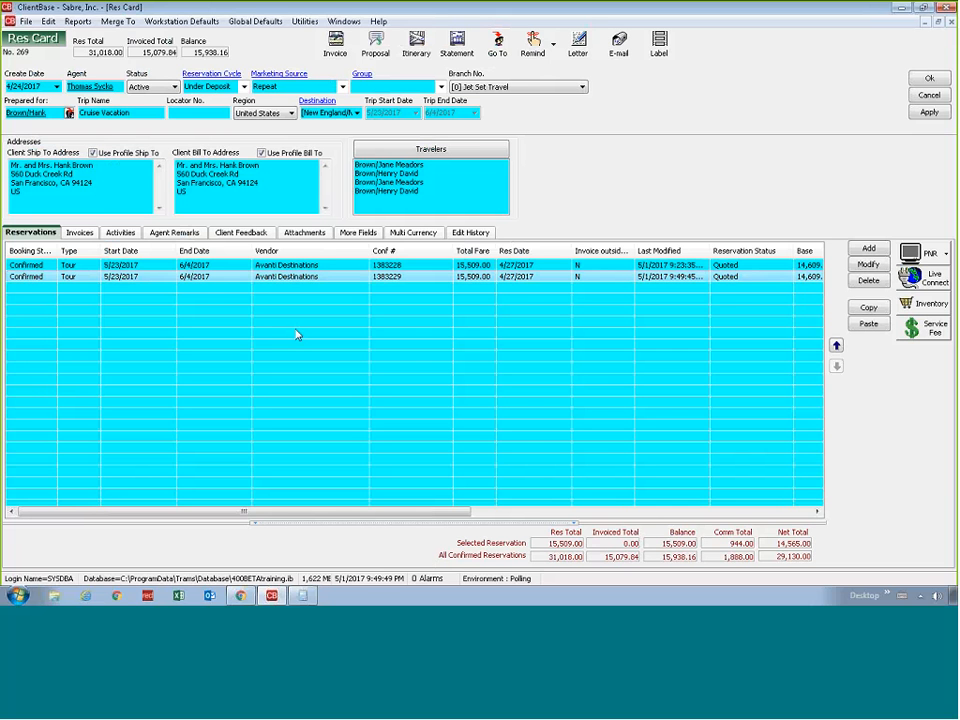
pyautogui.press('Up')
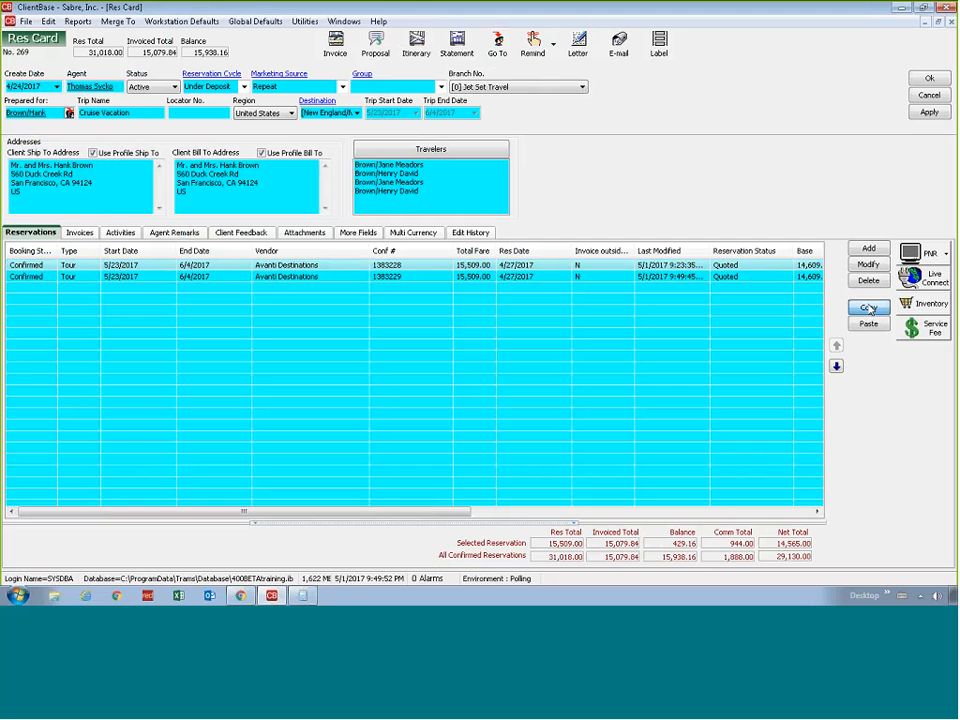
pyautogui.click(681, 267)
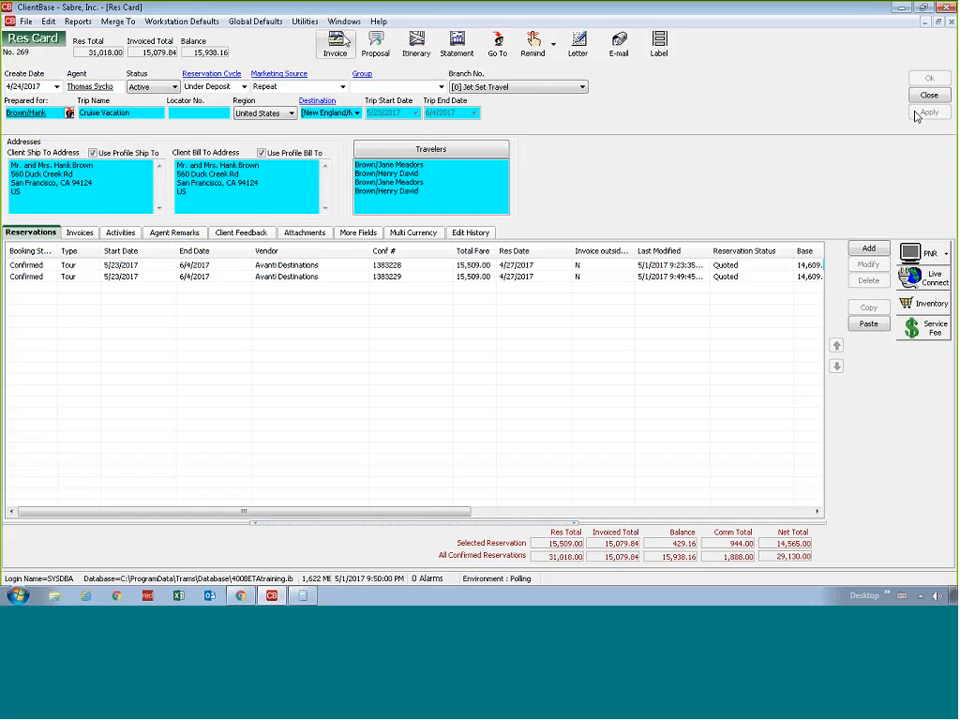
# Switch to the other client's open Celebrity Cruises reservation and close it without saving
pyautogui.click(343, 21)
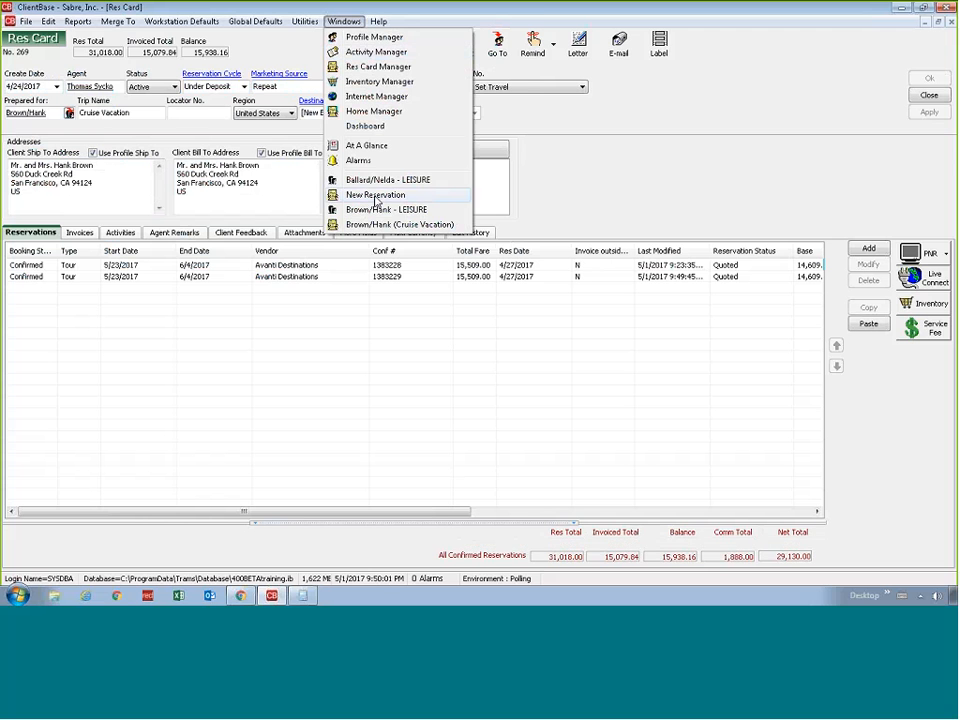
pyautogui.click(376, 196)
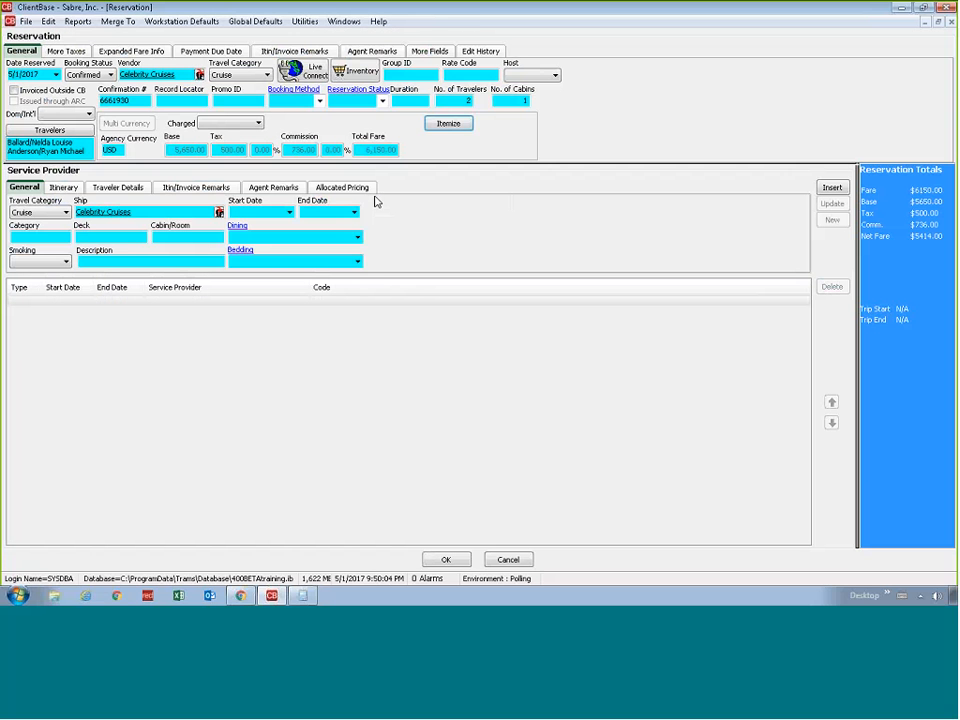
pyautogui.click(509, 560)
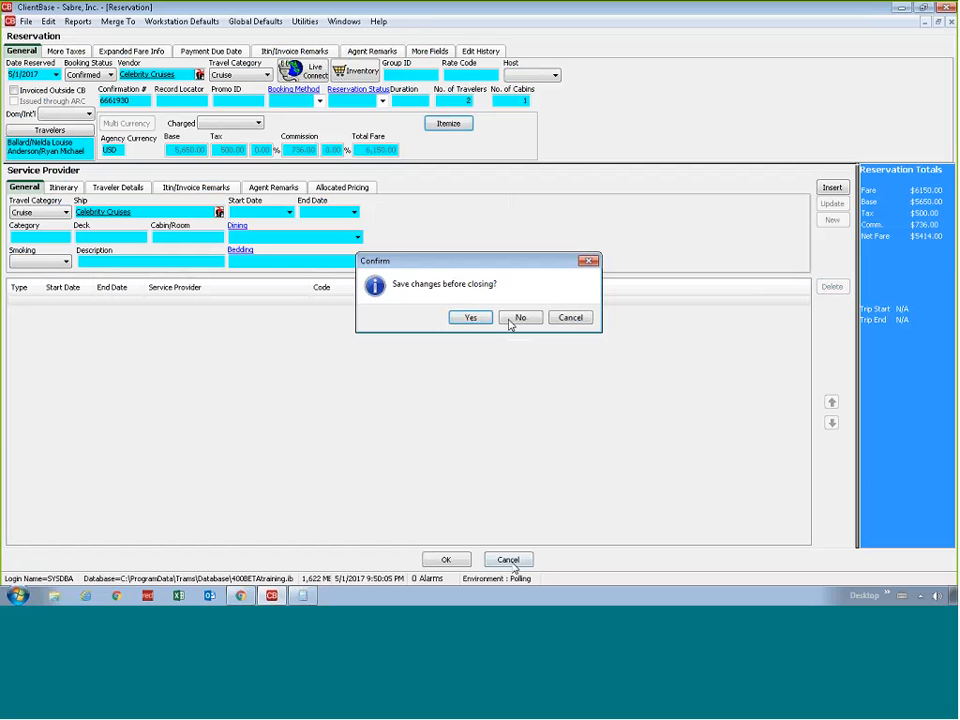
pyautogui.click(521, 317)
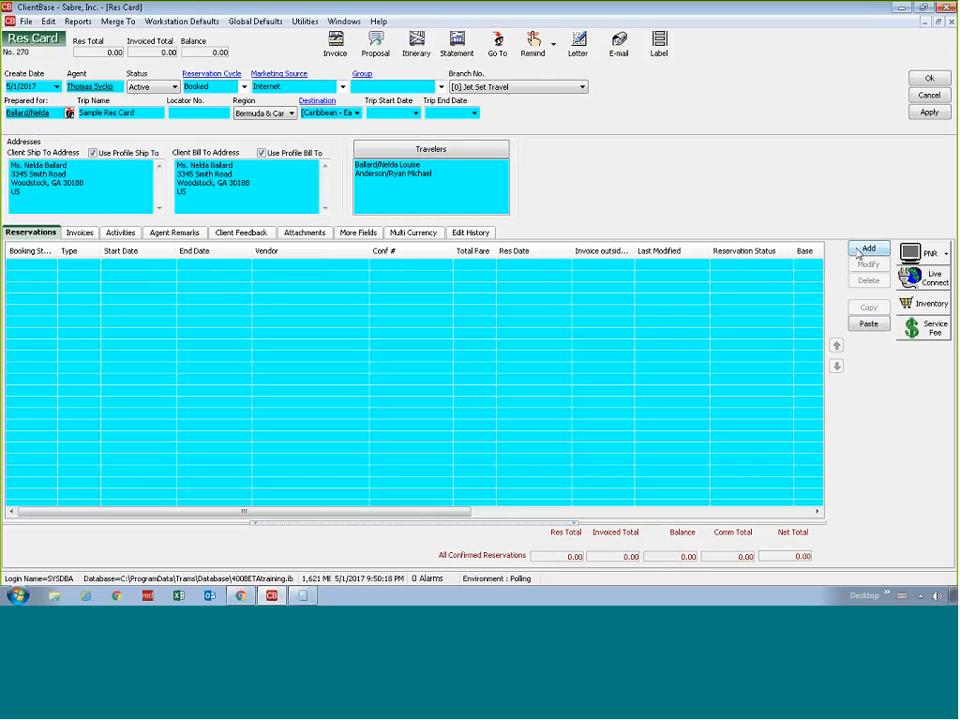
# Paste the copied tour reservation into the Sample Res Card, assign both listed travelers and change its confirmation number's last two digits to 71
pyautogui.click(869, 325)
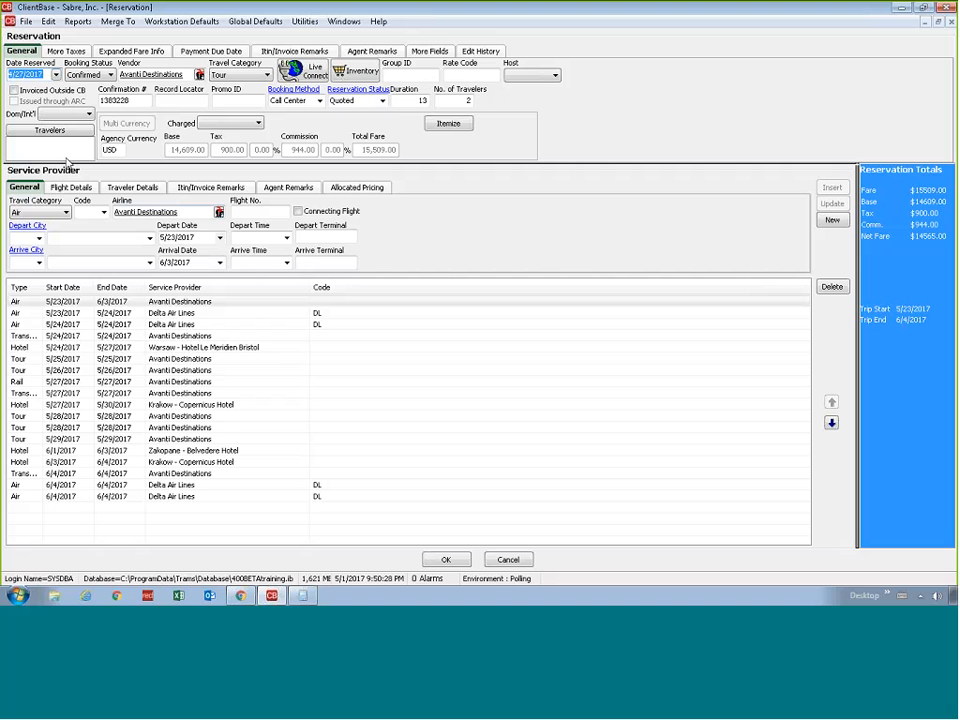
pyautogui.click(49, 130)
pyautogui.click(393, 212)
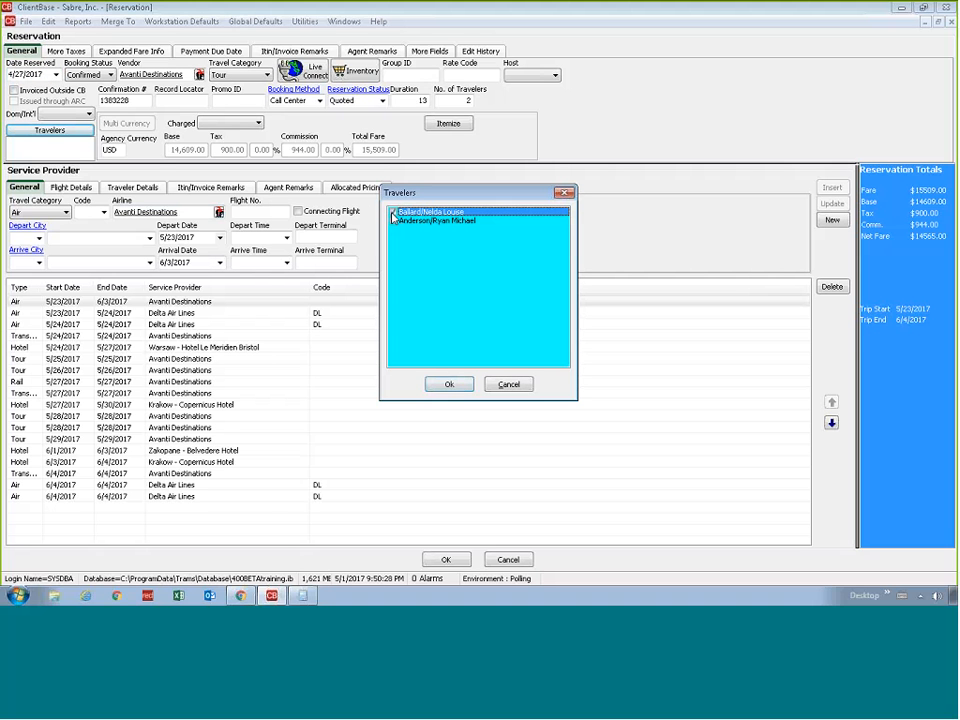
pyautogui.click(393, 221)
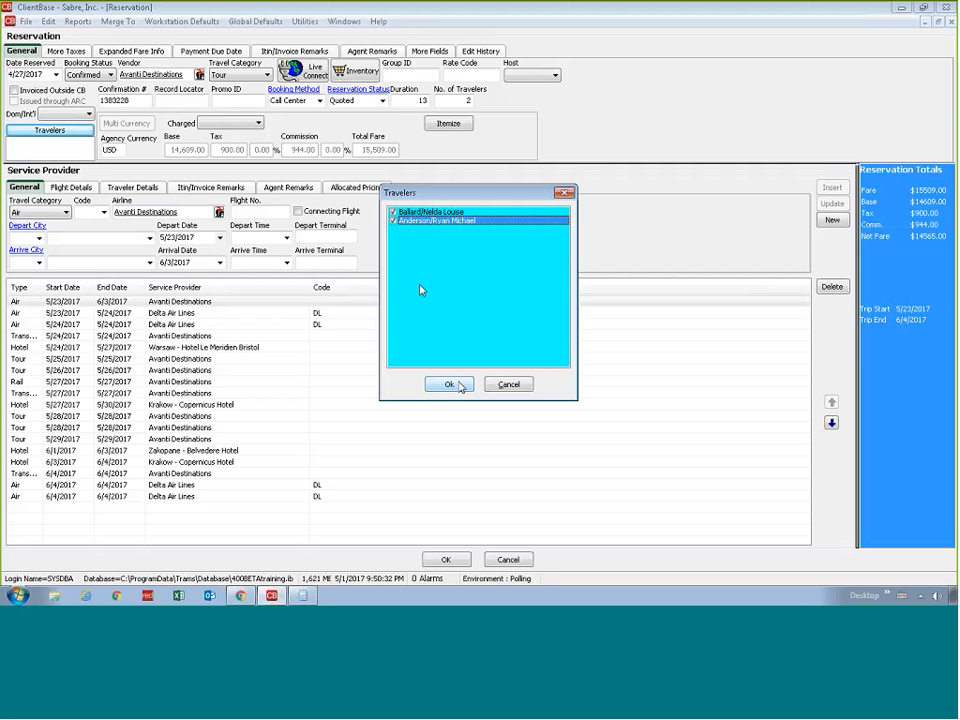
pyautogui.click(449, 384)
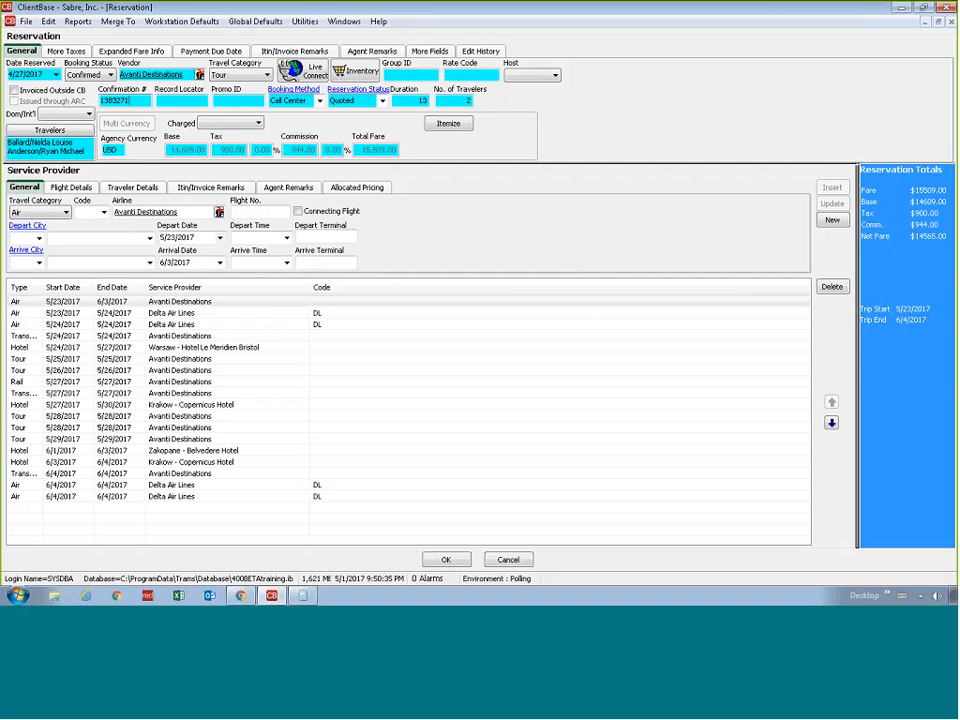
# Look over the pasted reservation's tour and transfer service providers and save the reservation together with its Res Card
pyautogui.click(207, 440)
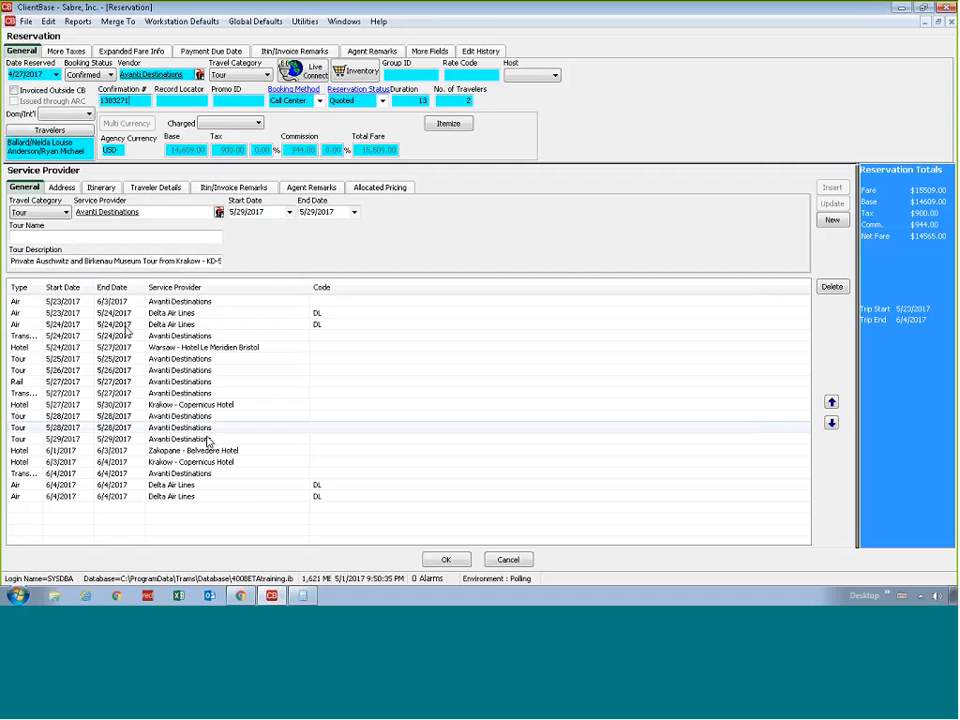
pyautogui.click(250, 474)
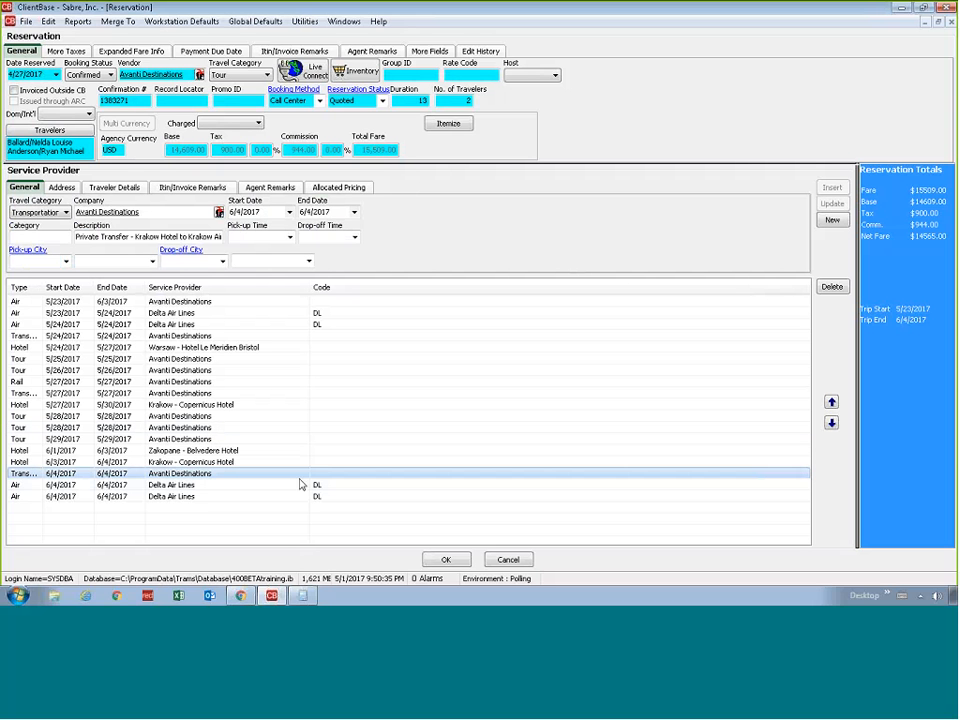
pyautogui.click(444, 560)
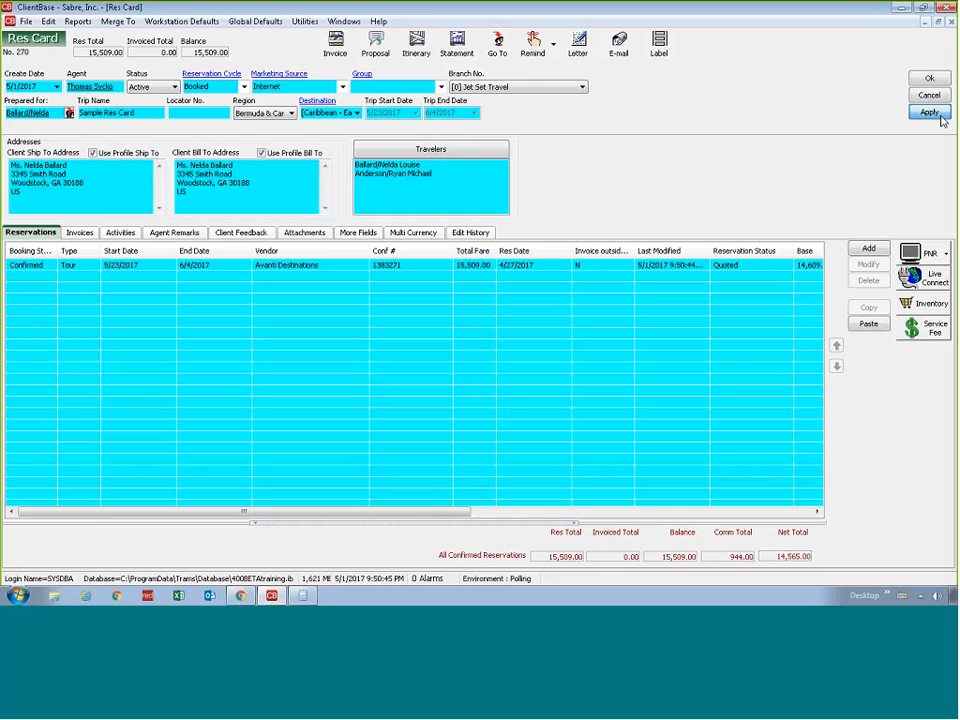
pyautogui.click(939, 116)
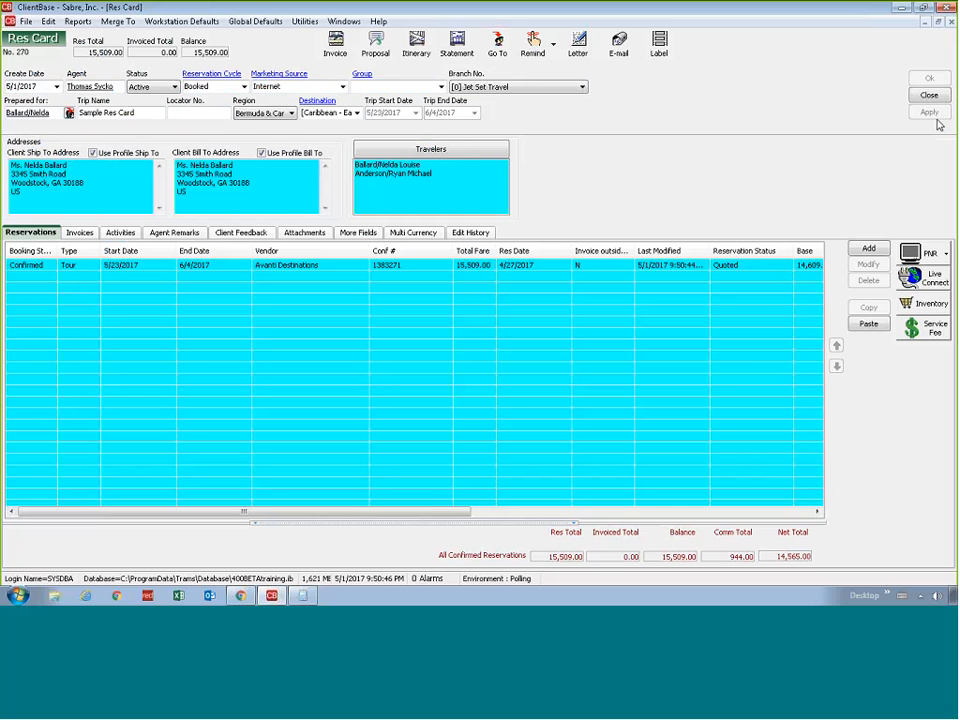
# Reopen the pasted tour reservation, check its travelers and service providers, and close it without changes
pyautogui.doubleClick(649, 268)
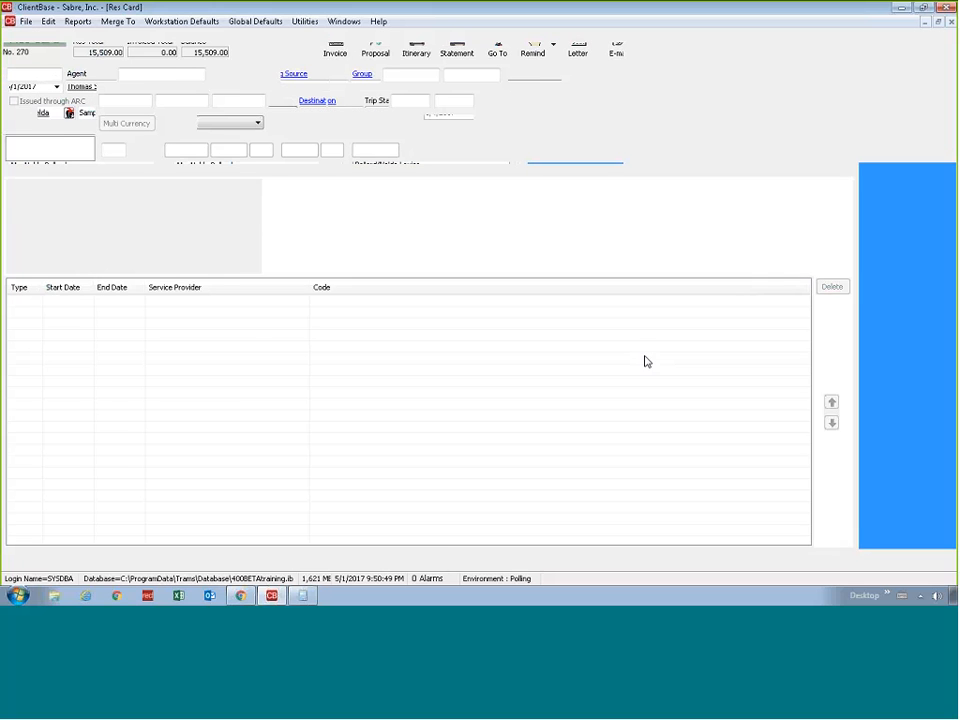
pyautogui.click(577, 342)
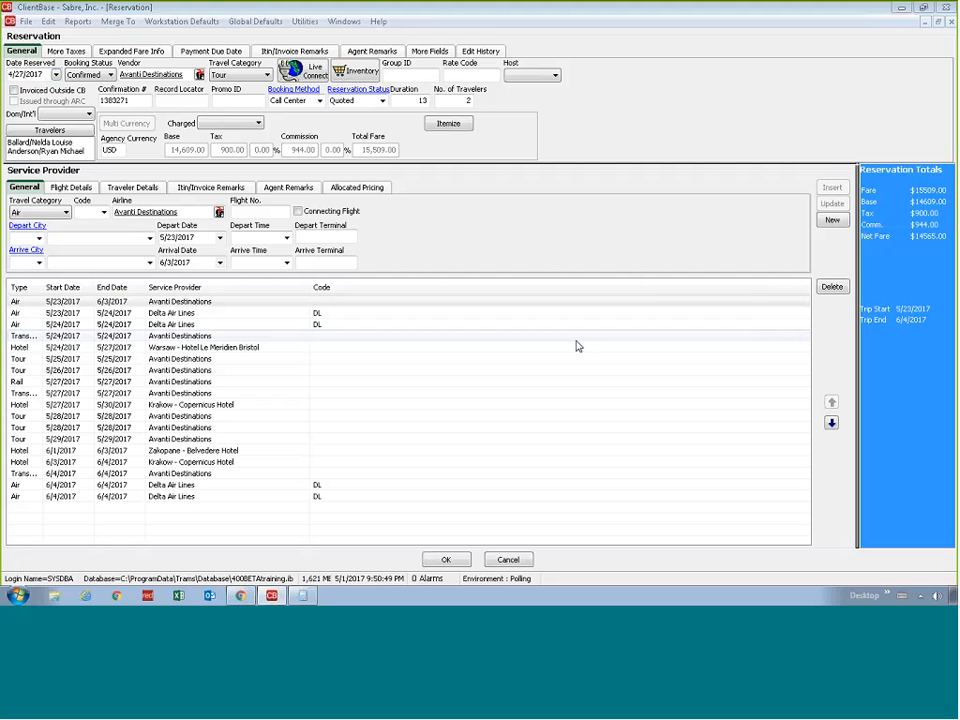
pyautogui.click(508, 559)
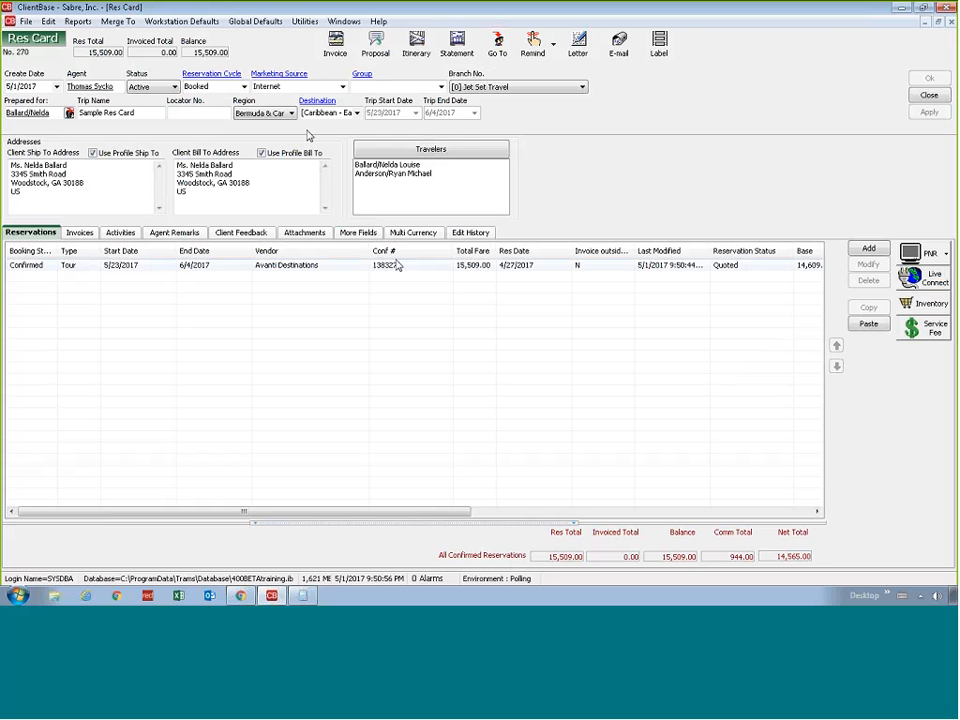
# Paste the tour reservation into the Sample Res Card once more, cancel out of its form and delete the extra copy
pyautogui.click(397, 264)
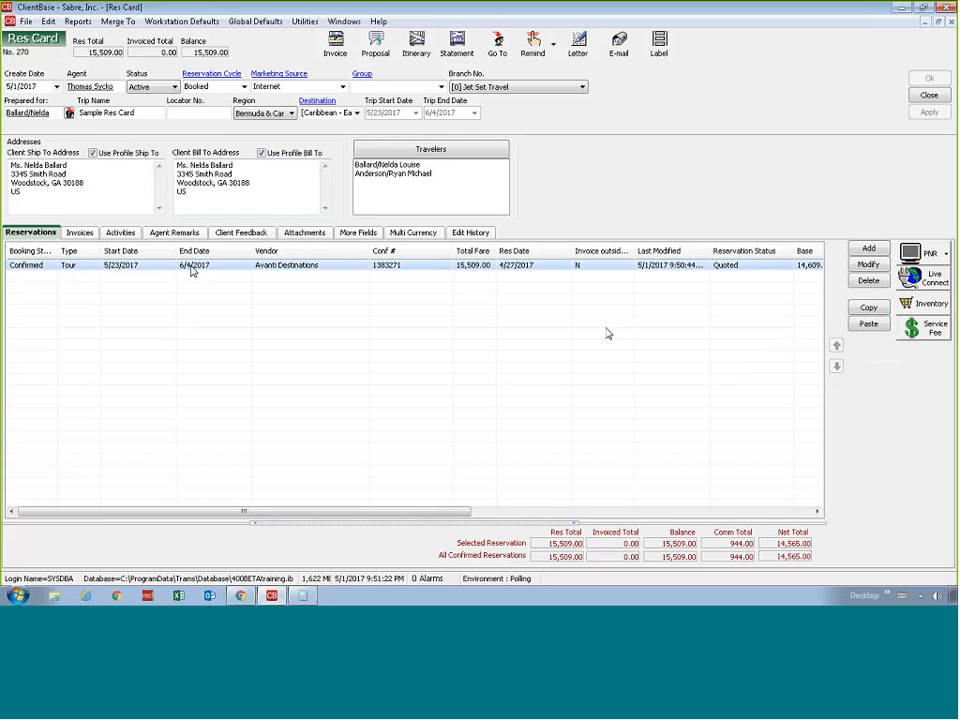
pyautogui.click(870, 325)
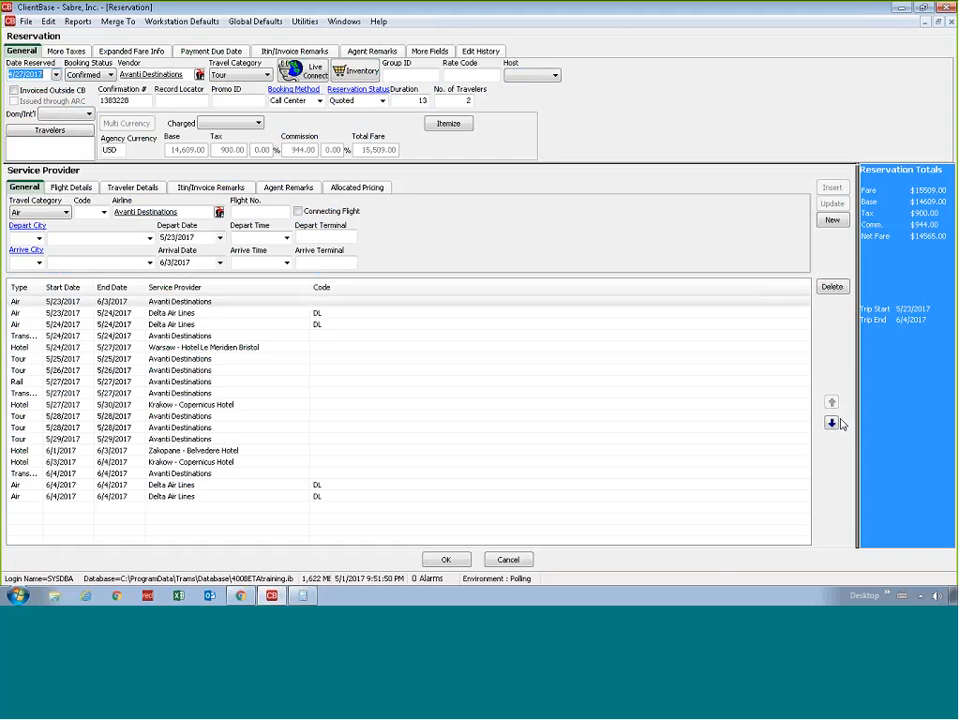
pyautogui.click(508, 559)
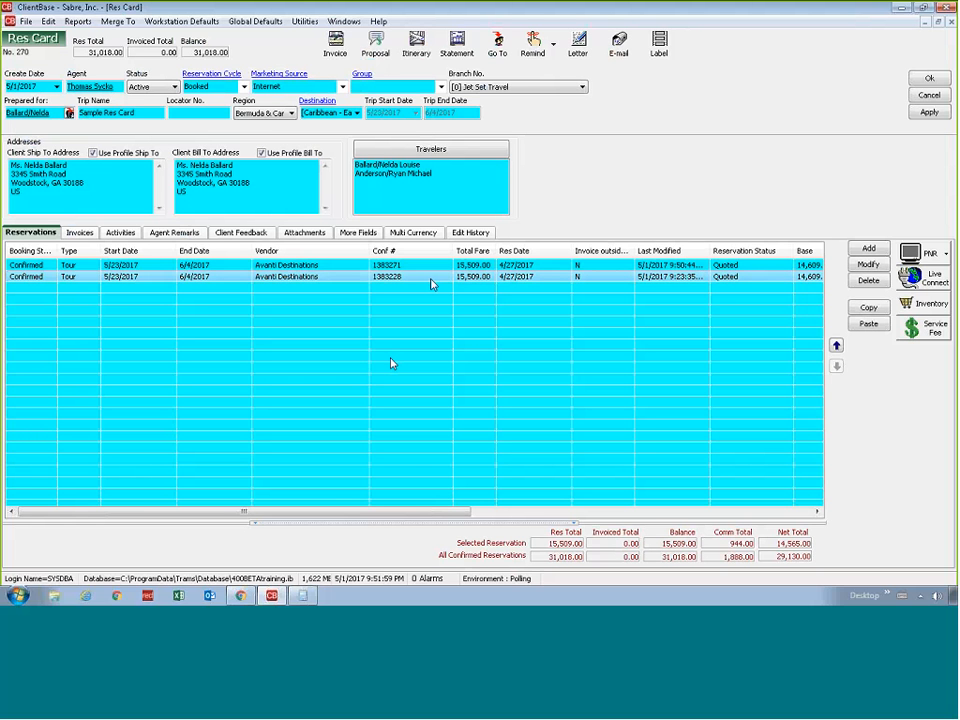
pyautogui.click(870, 282)
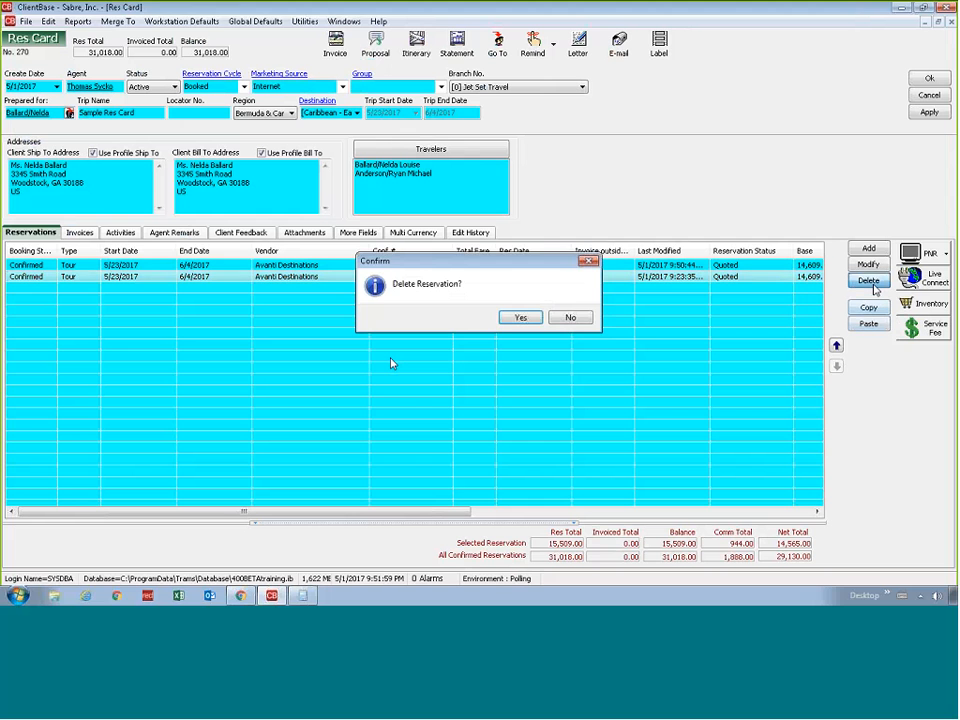
pyautogui.click(520, 317)
# Assign the group DESTMICH to the Sample Res Card, save it and close both open Res Cards
pyautogui.click(440, 88)
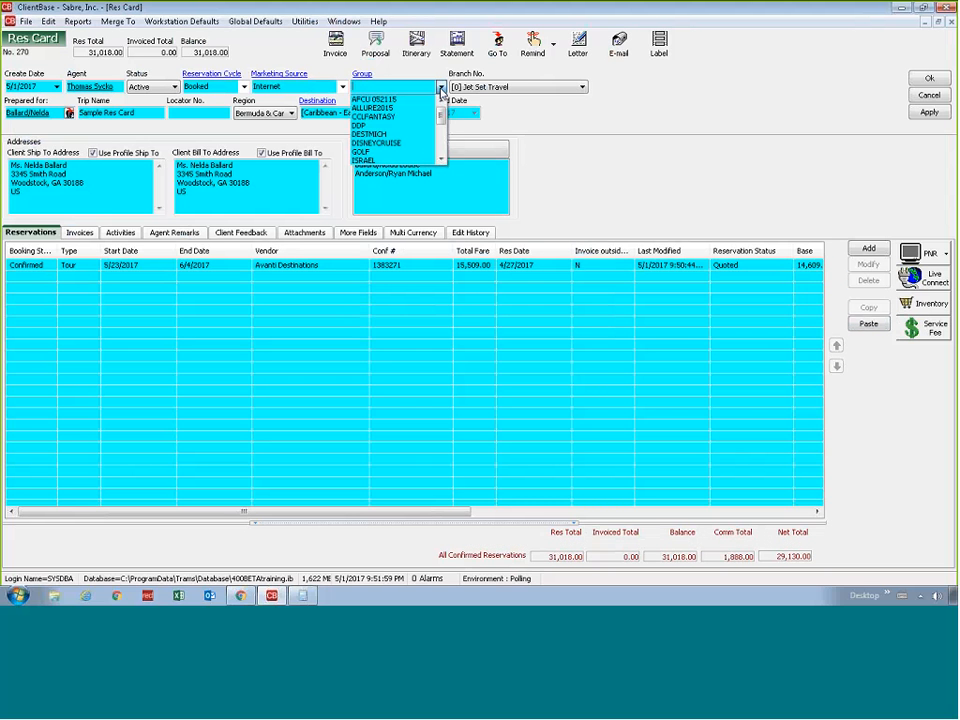
pyautogui.click(395, 134)
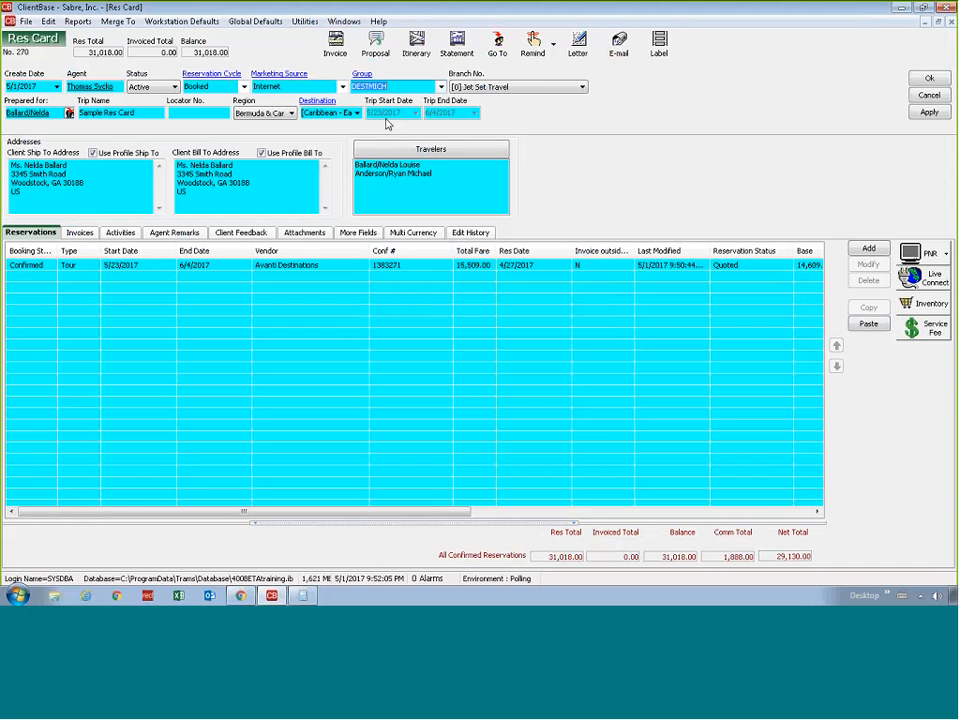
pyautogui.click(925, 113)
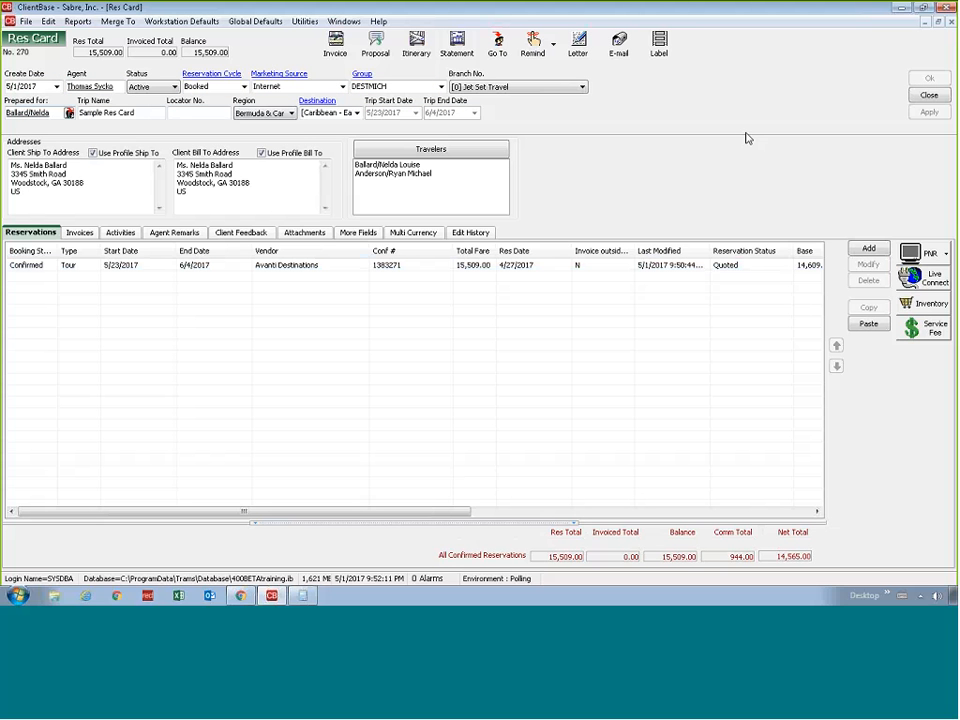
pyautogui.click(927, 97)
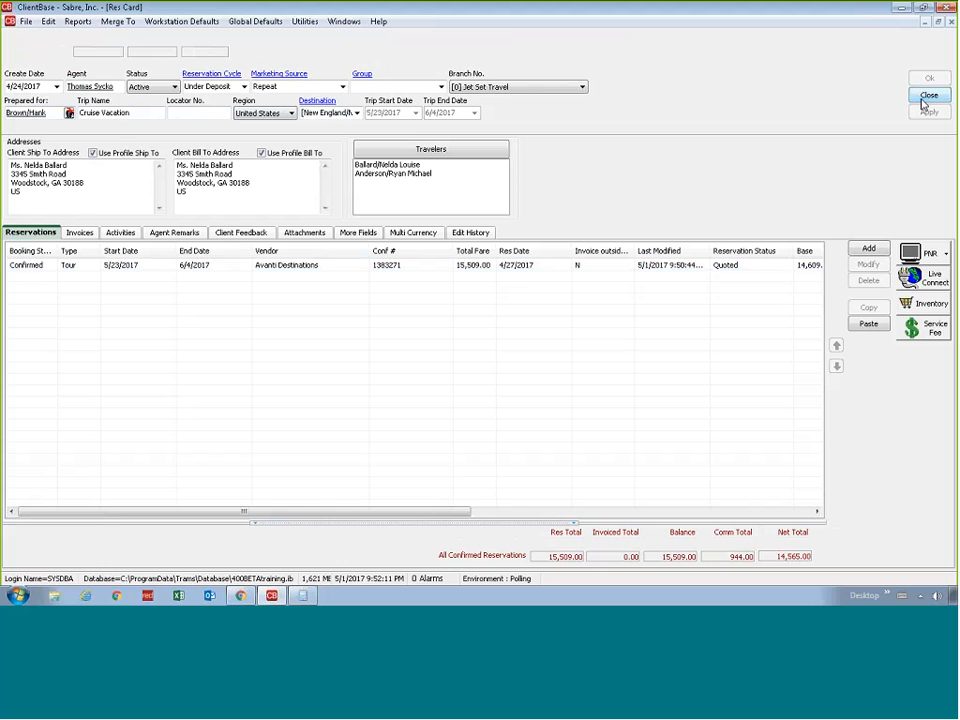
pyautogui.click(927, 97)
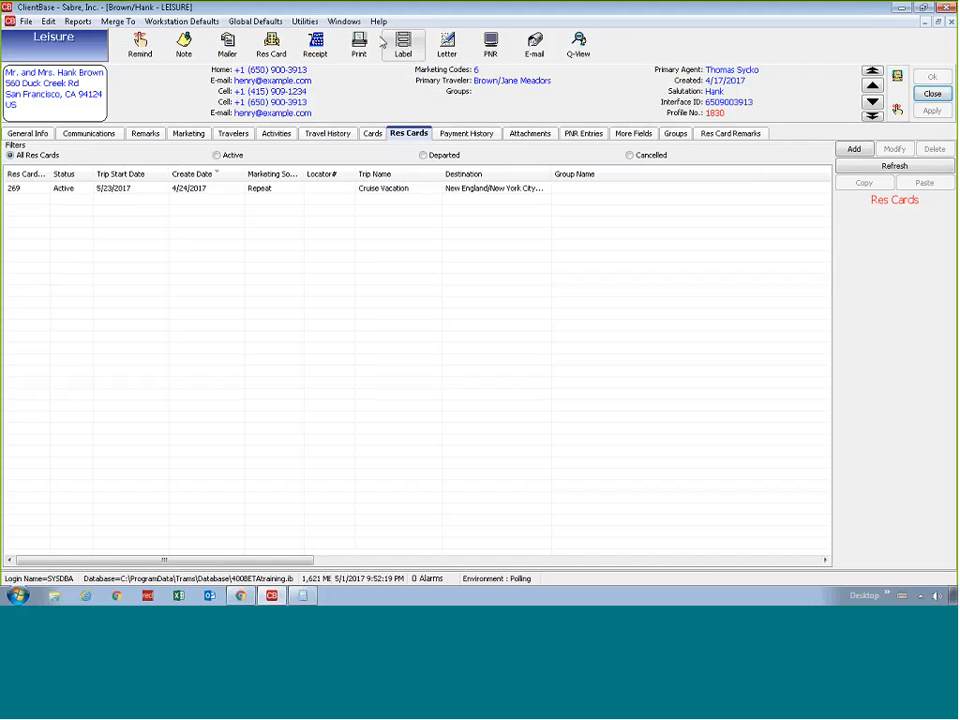
# Go to the other open client profile and copy its Sample Res Card with the DESTMICH group
pyautogui.click(344, 21)
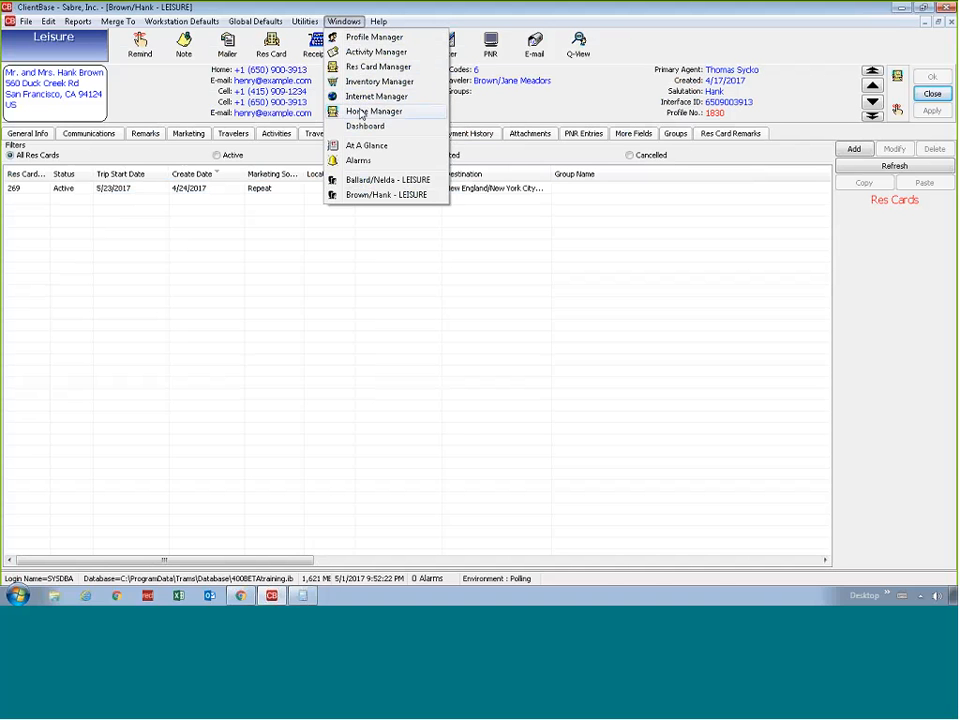
pyautogui.click(936, 23)
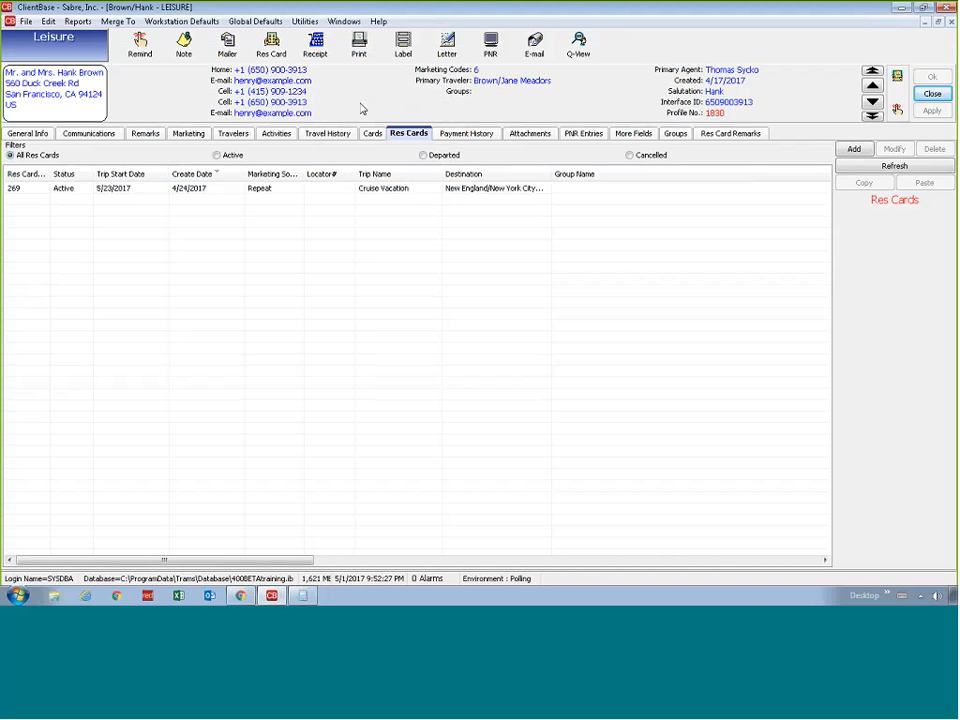
pyautogui.click(343, 21)
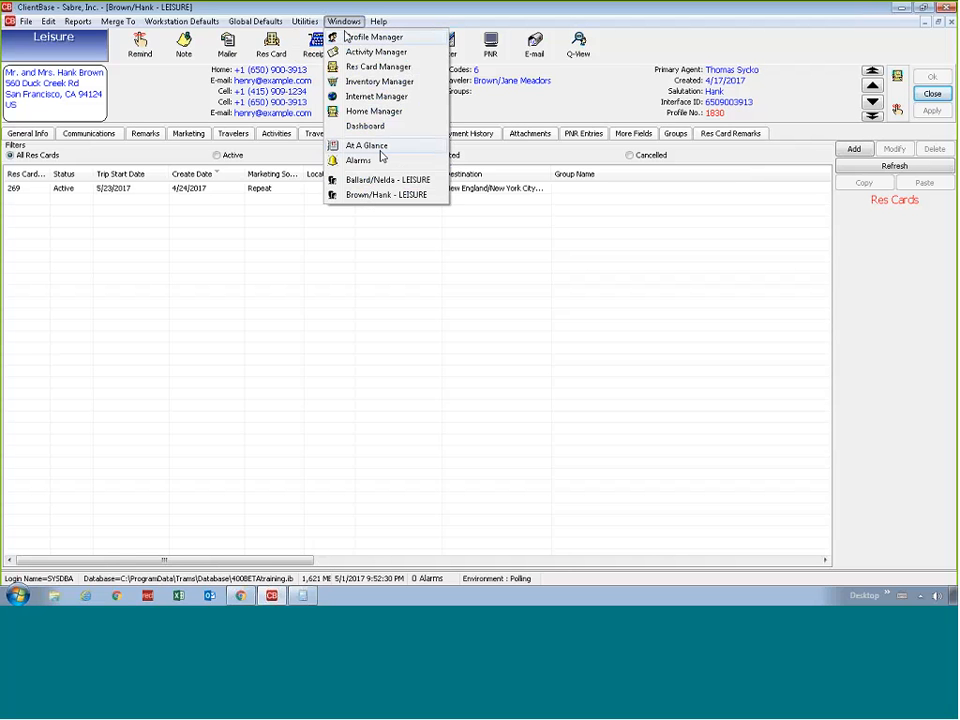
pyautogui.click(391, 186)
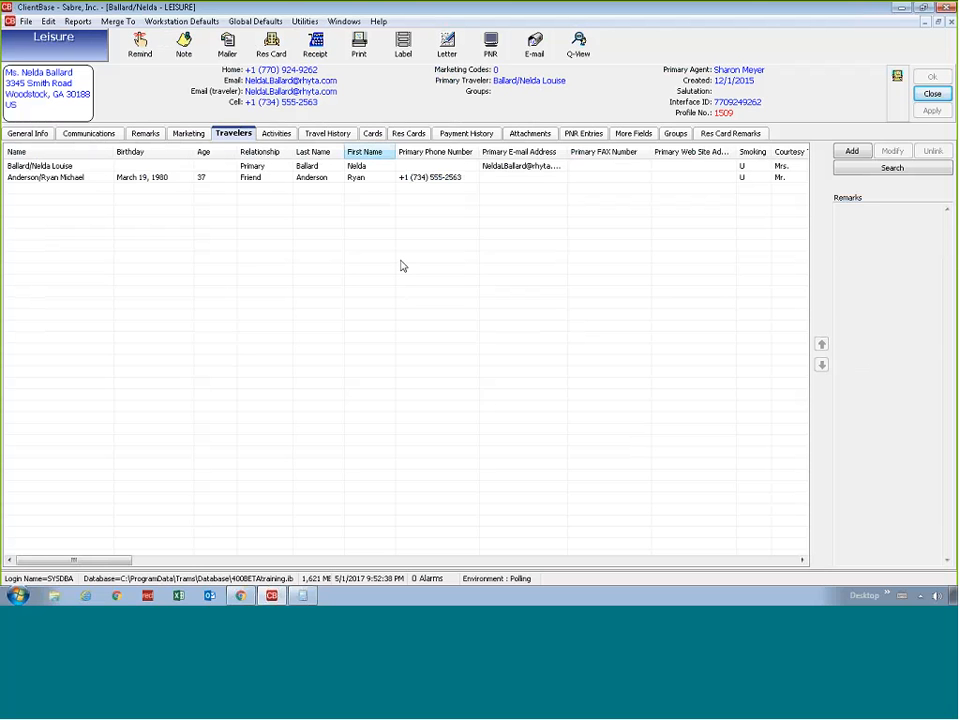
pyautogui.click(437, 134)
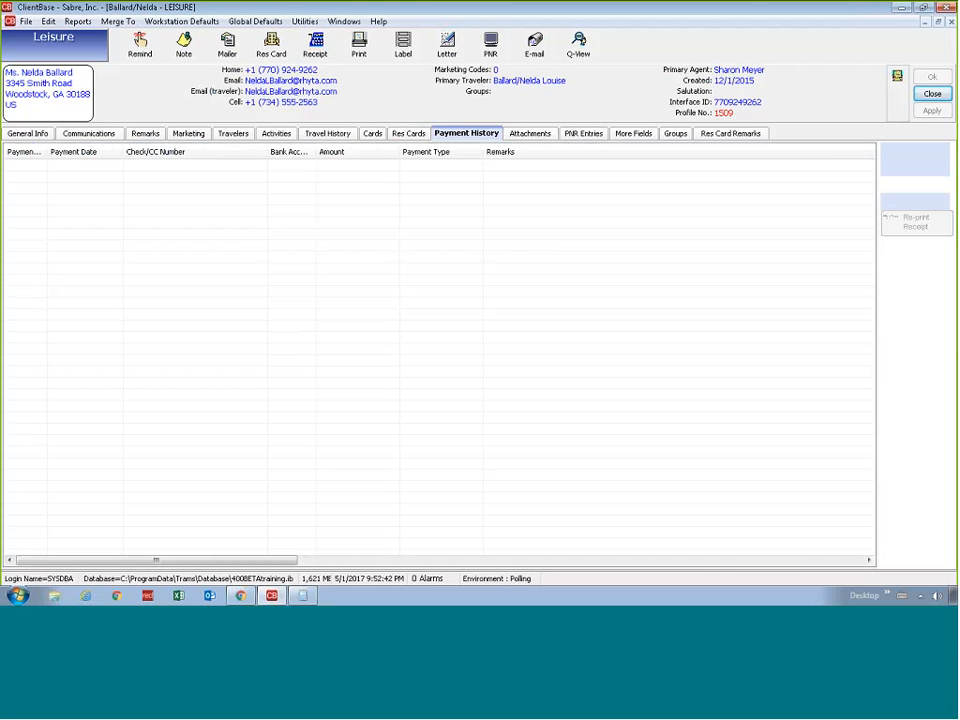
pyautogui.click(406, 136)
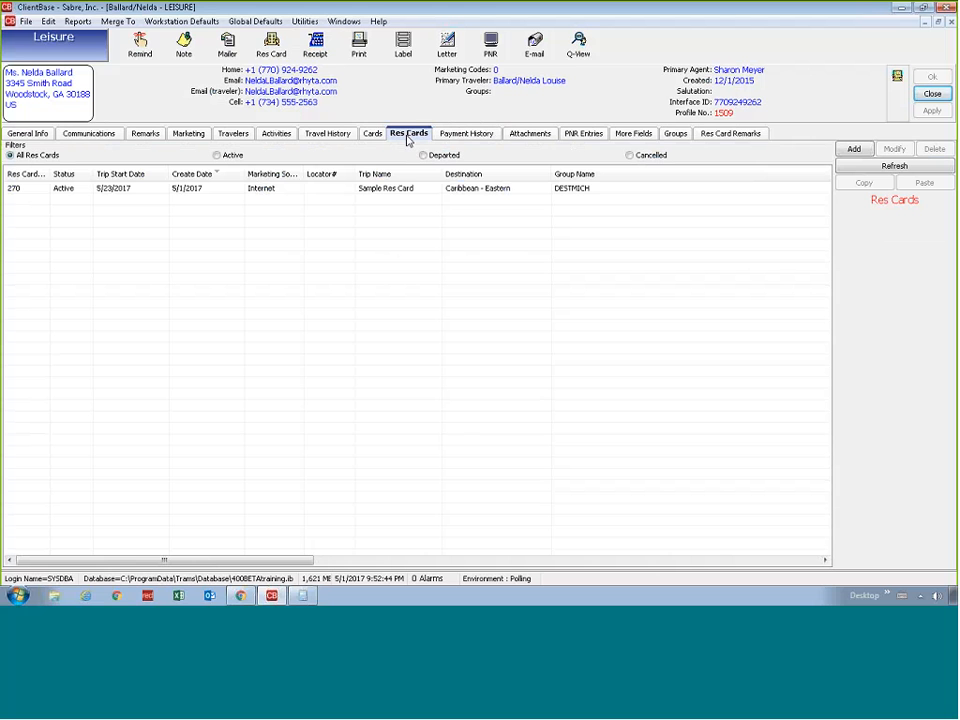
pyautogui.click(341, 193)
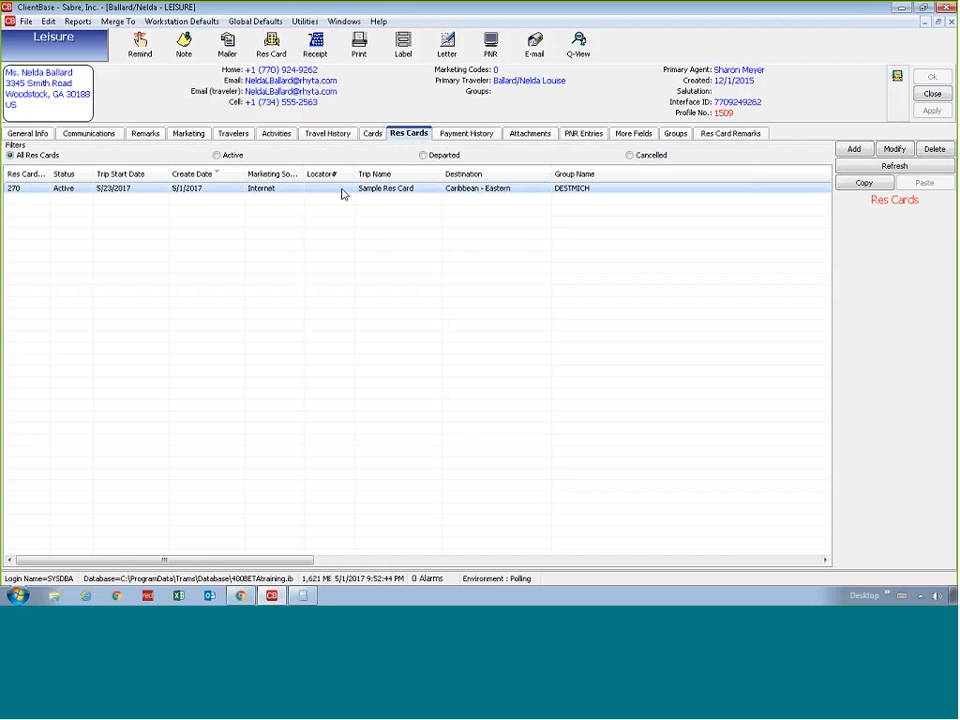
pyautogui.click(866, 185)
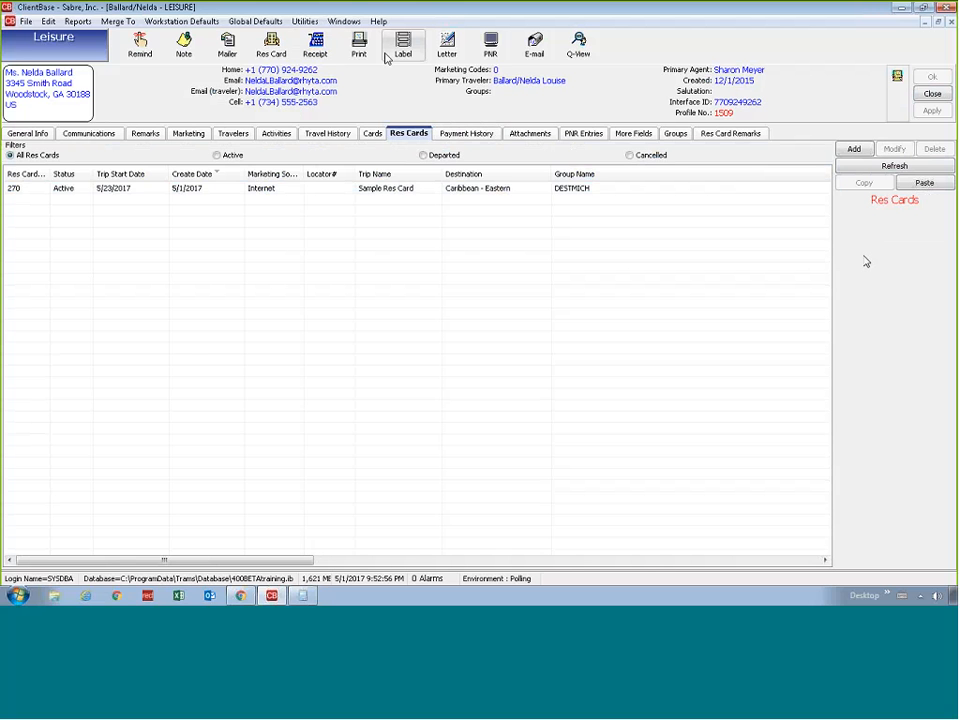
# From the Profile Manager, open the second leisure profile in the results and paste the copied Sample Res Card among its Res Cards
pyautogui.click(343, 21)
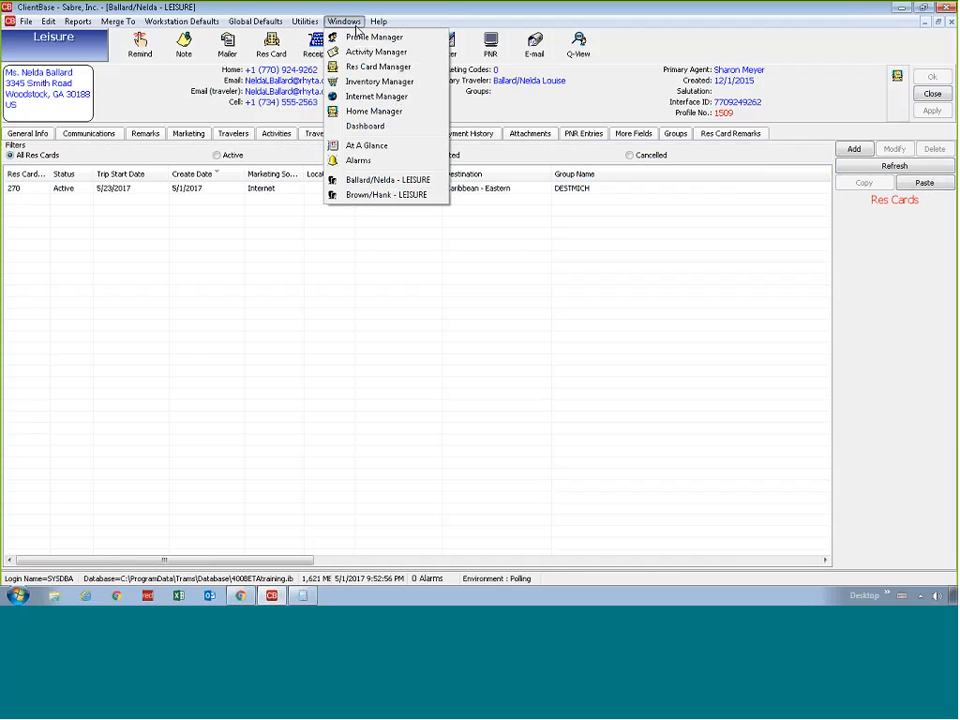
pyautogui.click(356, 37)
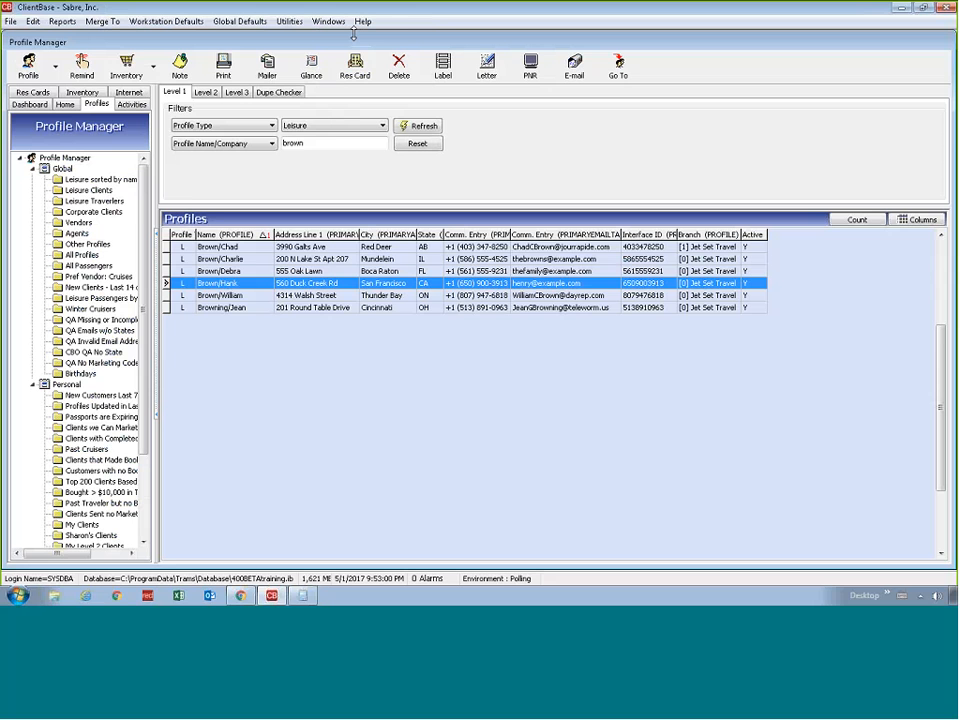
pyautogui.click(242, 259)
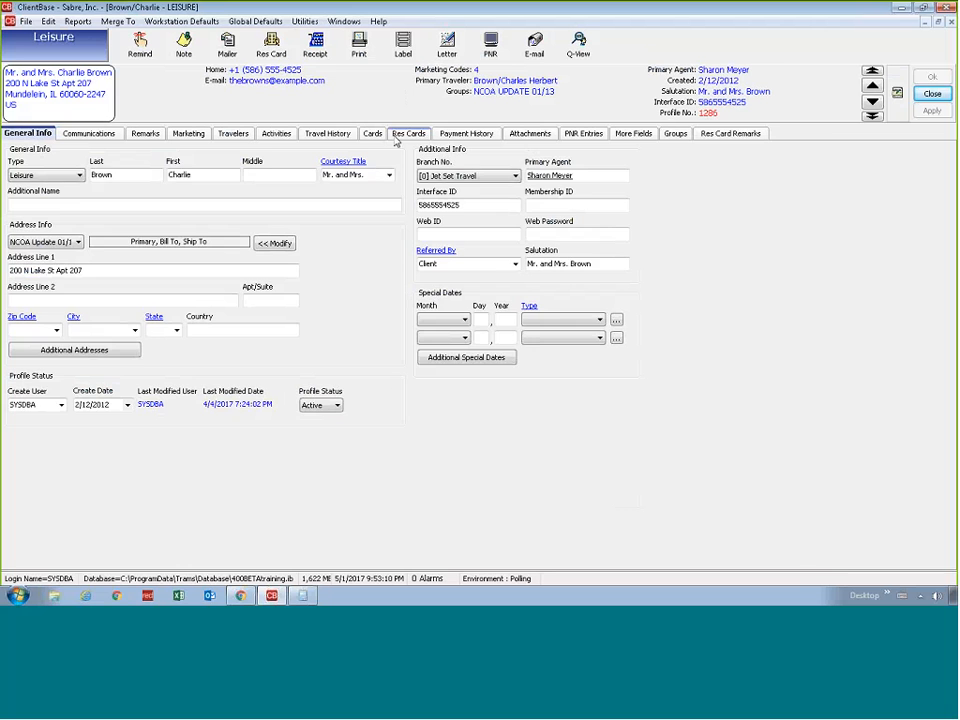
pyautogui.click(396, 139)
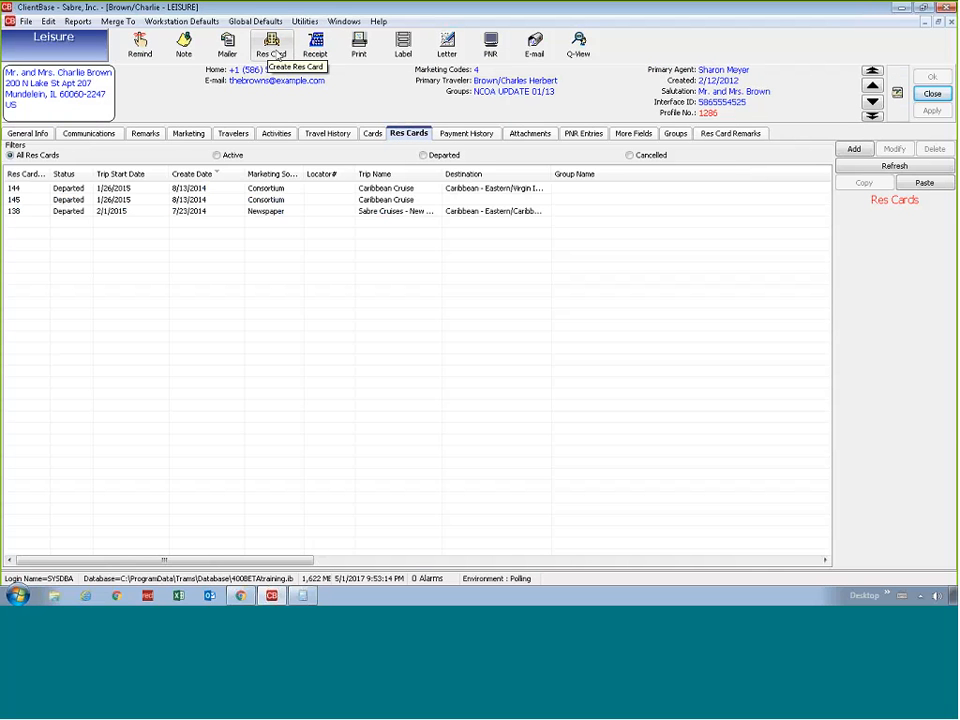
pyautogui.click(278, 56)
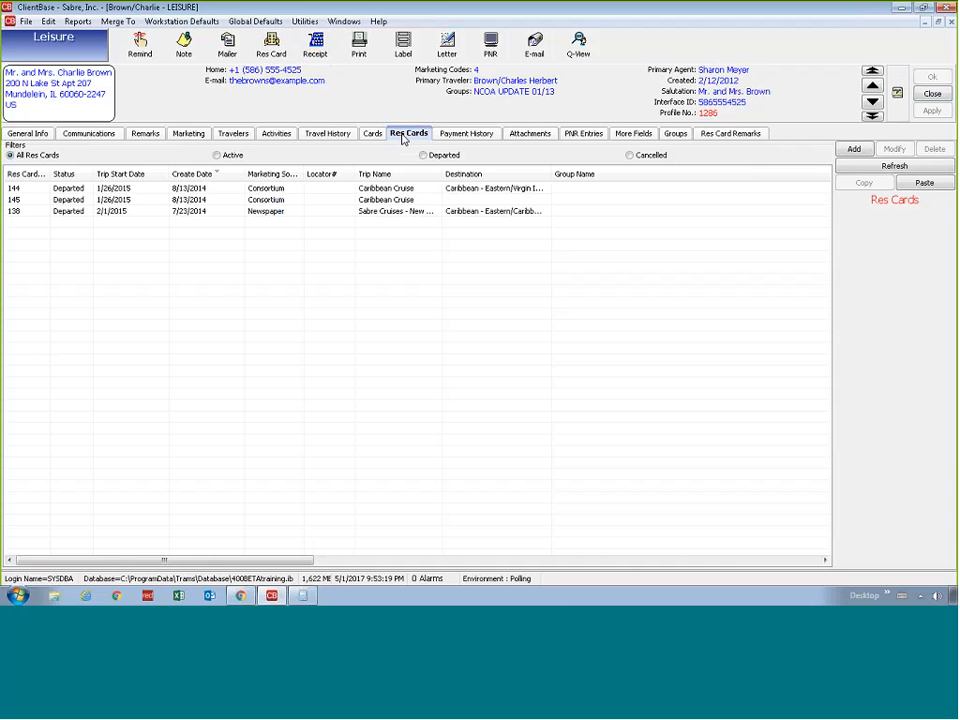
pyautogui.click(914, 188)
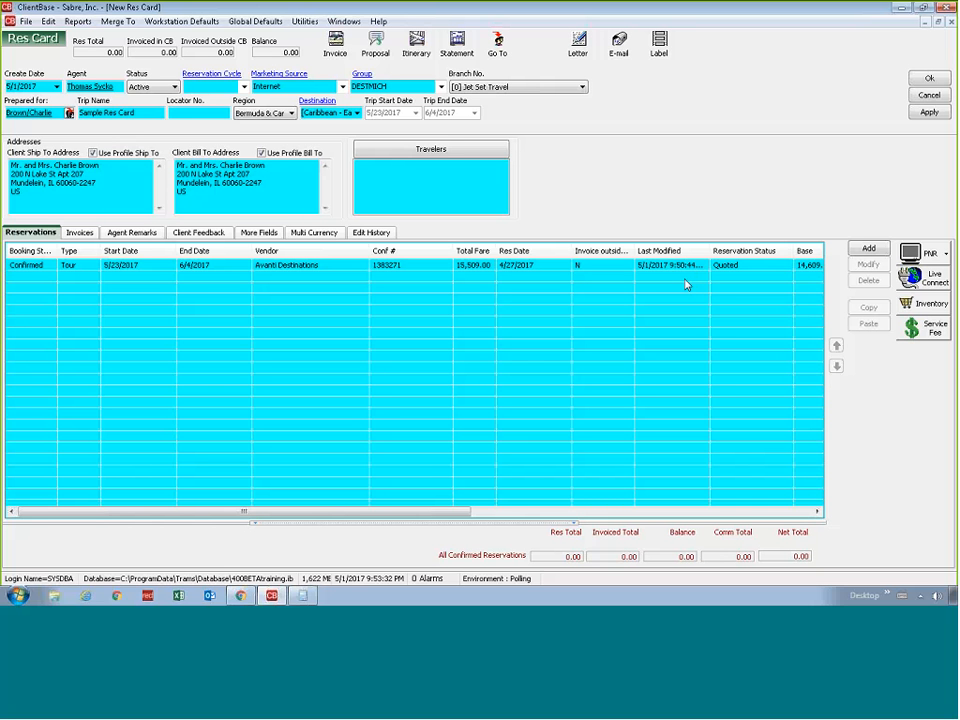
# Add both of the client's listed travelers to the pasted Sample Res Card
pyautogui.click(418, 155)
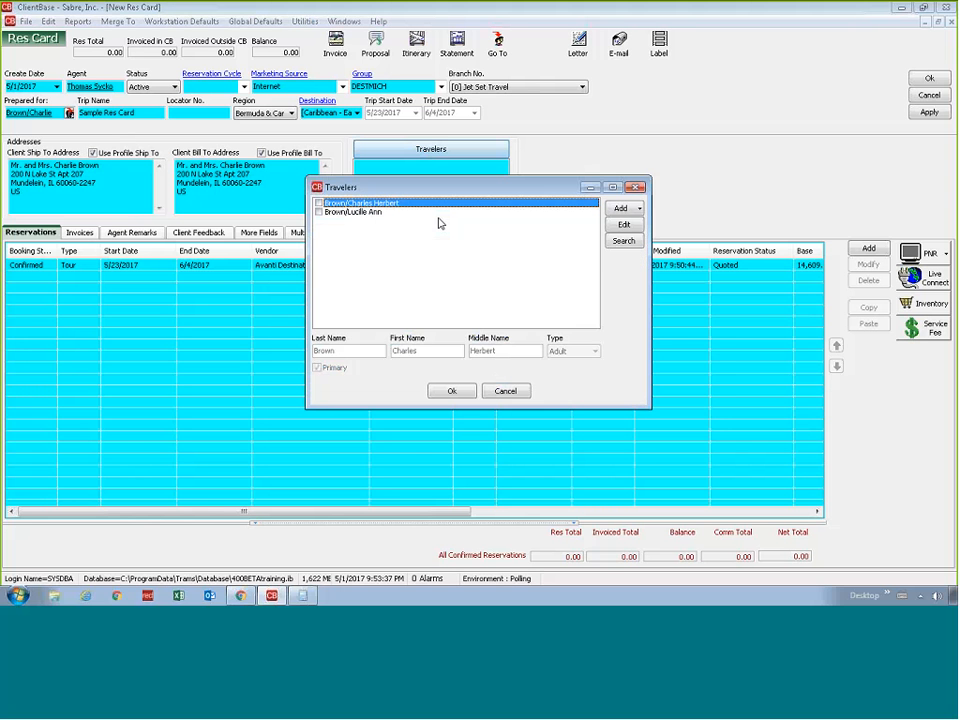
pyautogui.click(319, 203)
pyautogui.click(319, 212)
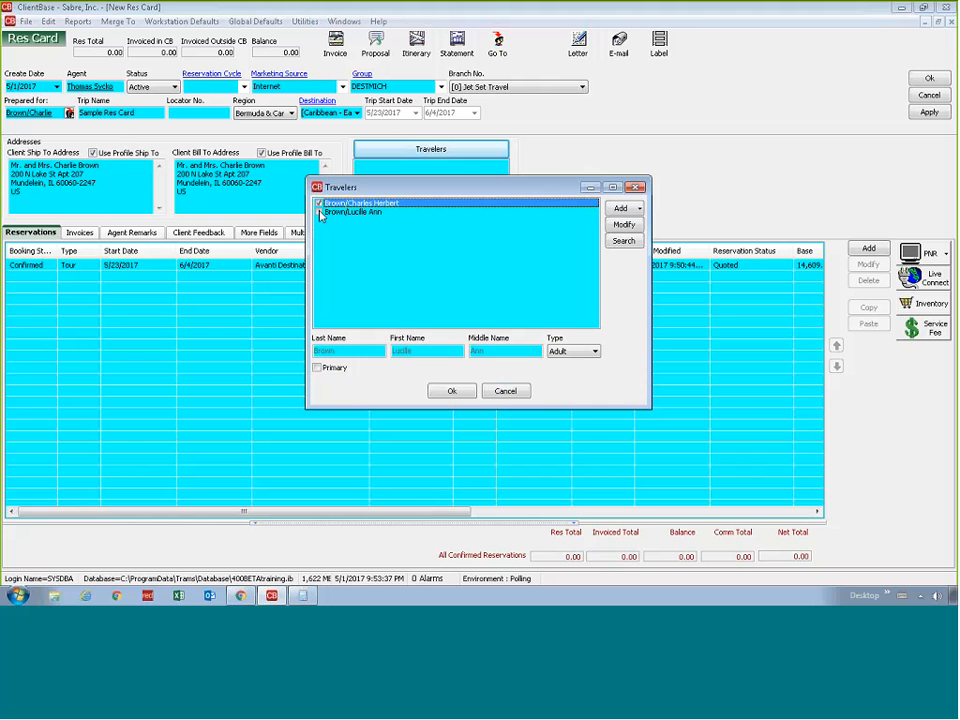
pyautogui.click(451, 390)
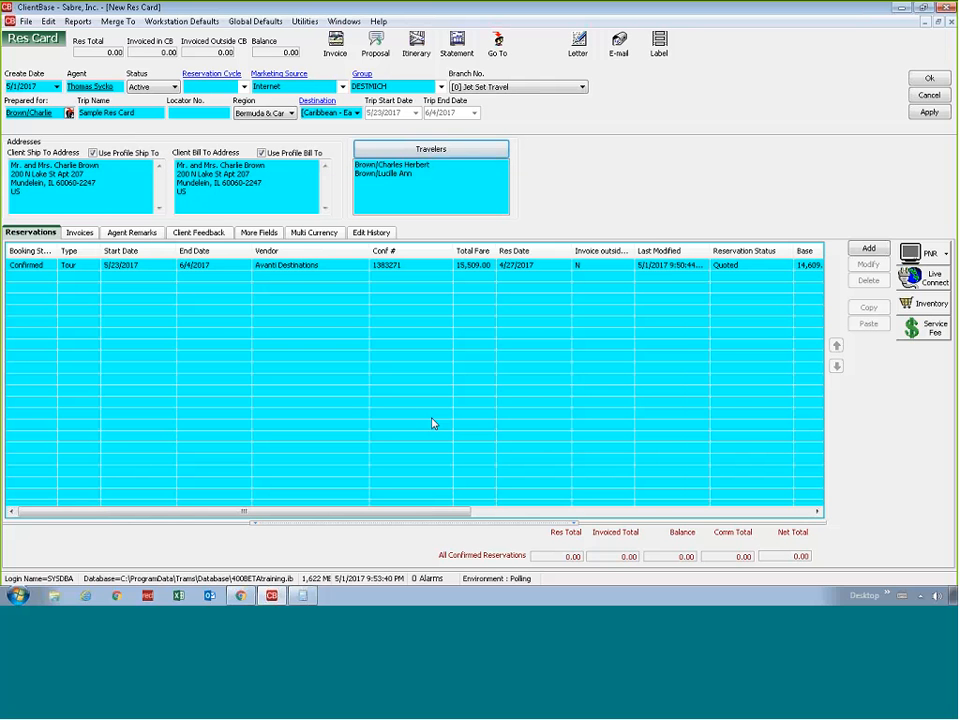
# Assign both travelers to the Avanti Destinations tour reservation in the pasted Res Card and save the reservation
pyautogui.doubleClick(317, 267)
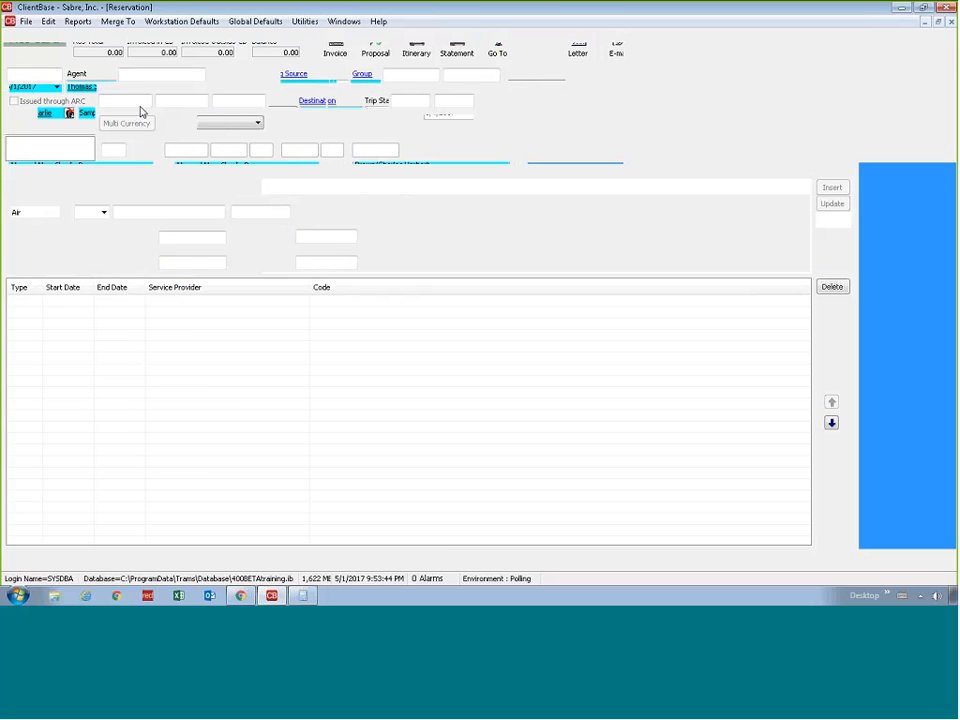
pyautogui.click(75, 132)
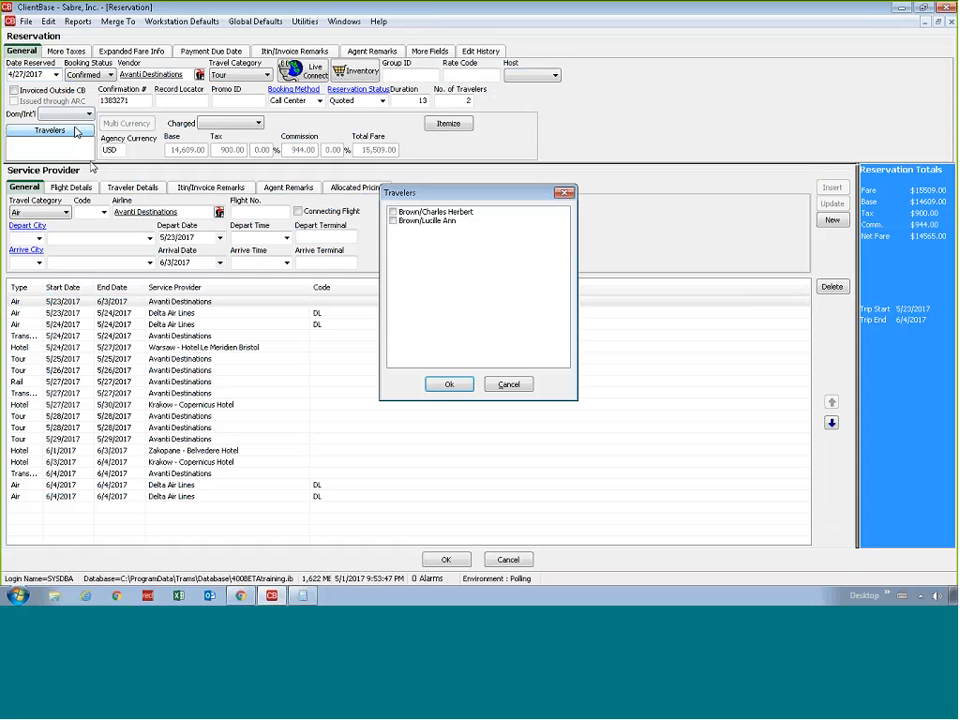
pyautogui.click(393, 212)
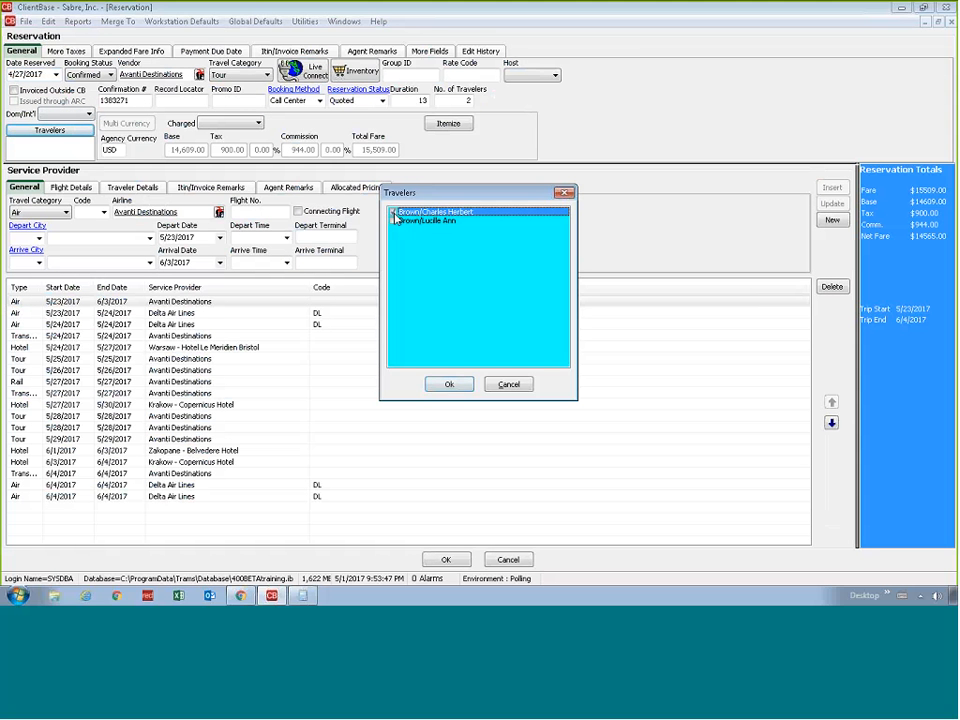
pyautogui.click(393, 221)
pyautogui.click(431, 386)
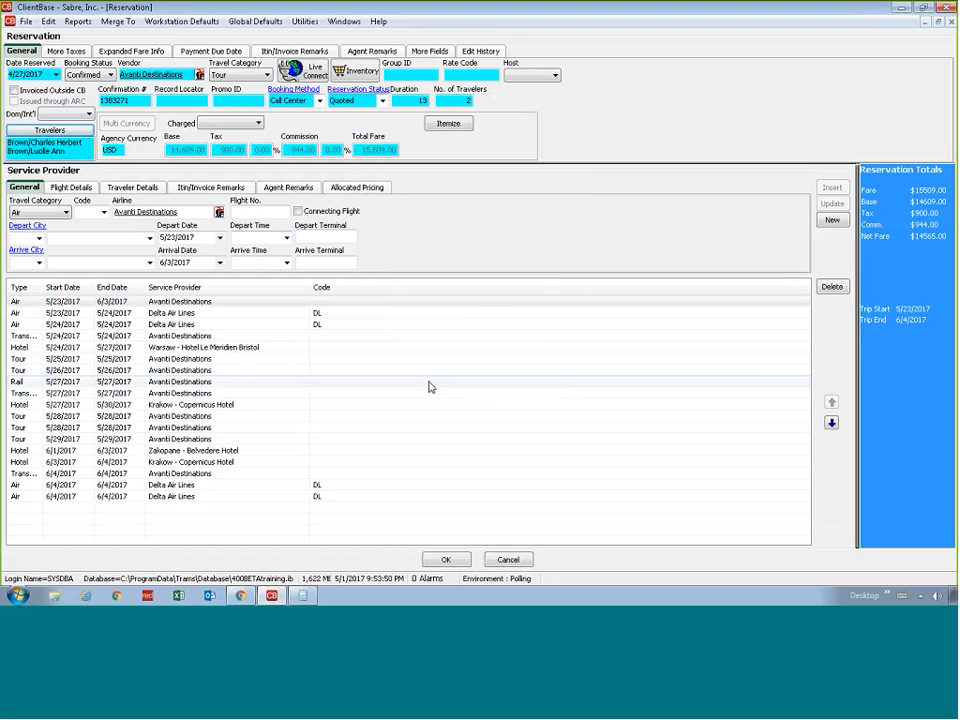
pyautogui.click(446, 559)
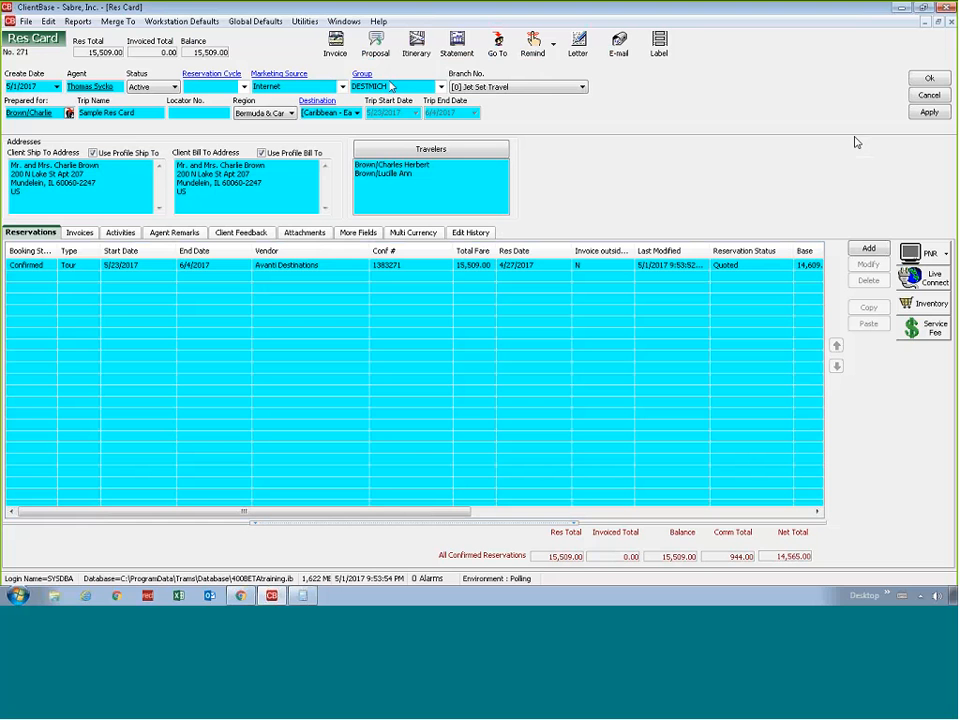
# Save the Sample Res Card with the DESTMICH group and close it, returning to the client's profile
pyautogui.click(929, 113)
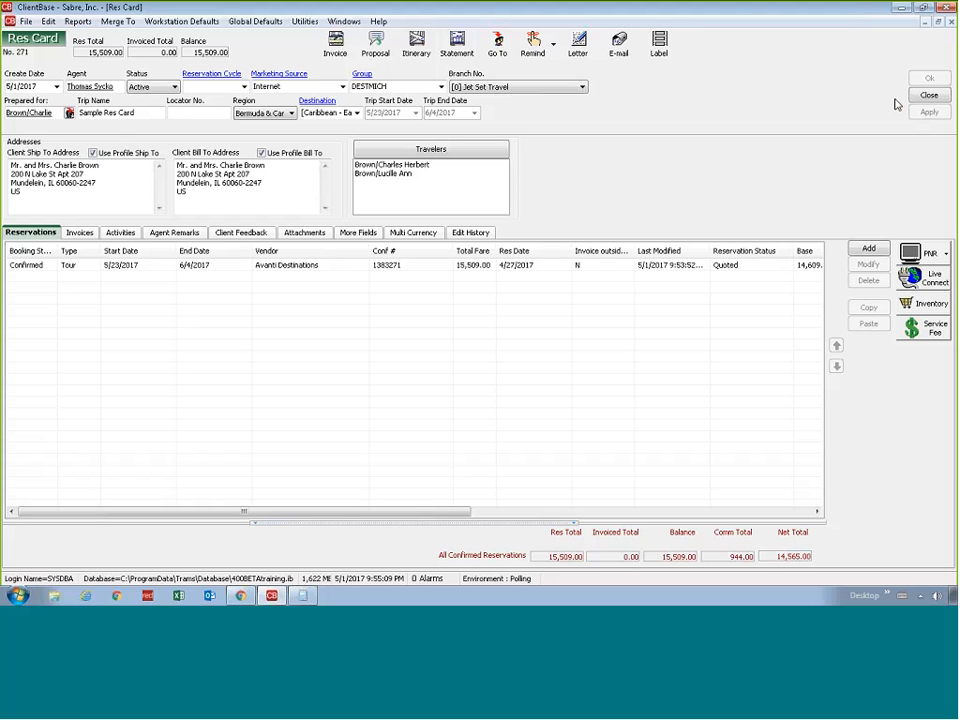
pyautogui.click(557, 269)
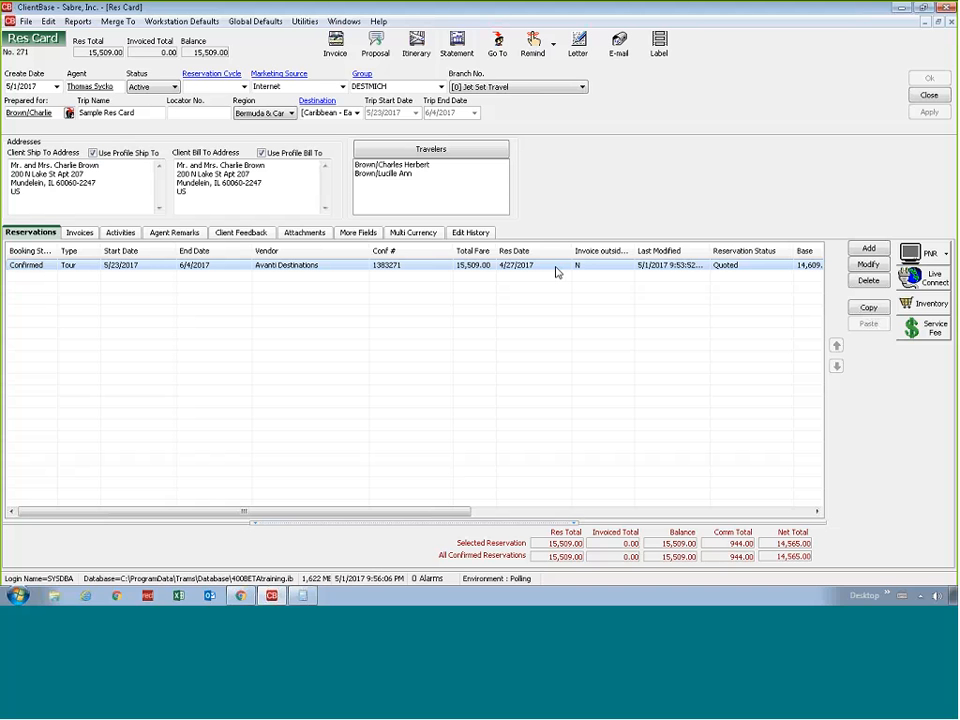
pyautogui.click(938, 100)
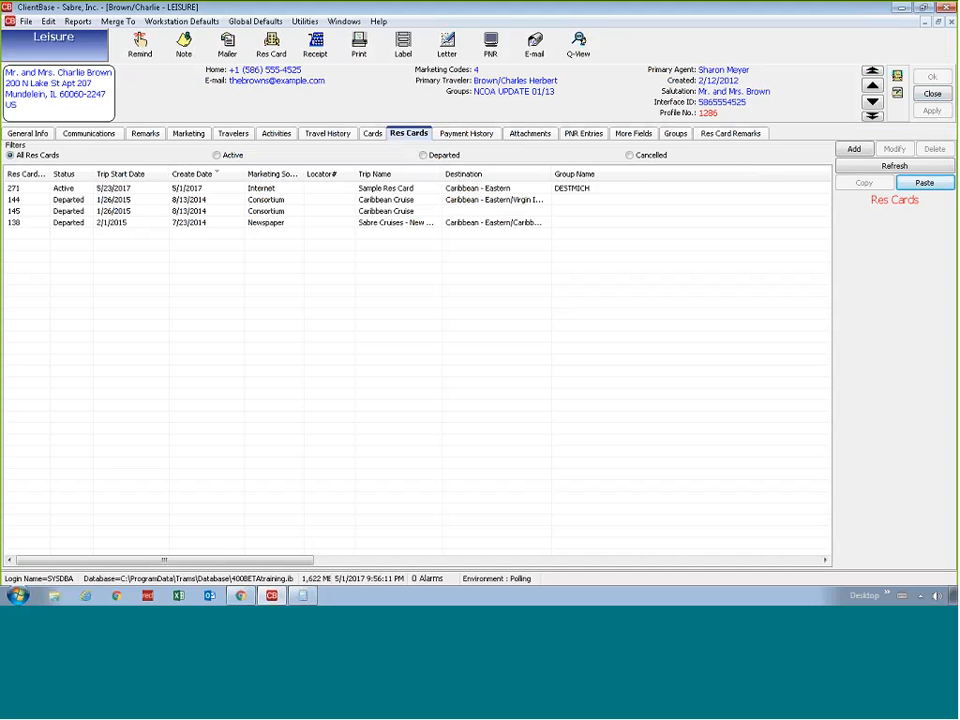
# Switch to Chrome and open the Creative Saved Queries document from the second page of the ClientBase Windows documentation on trams.com
pyautogui.moveTo(253, 596)
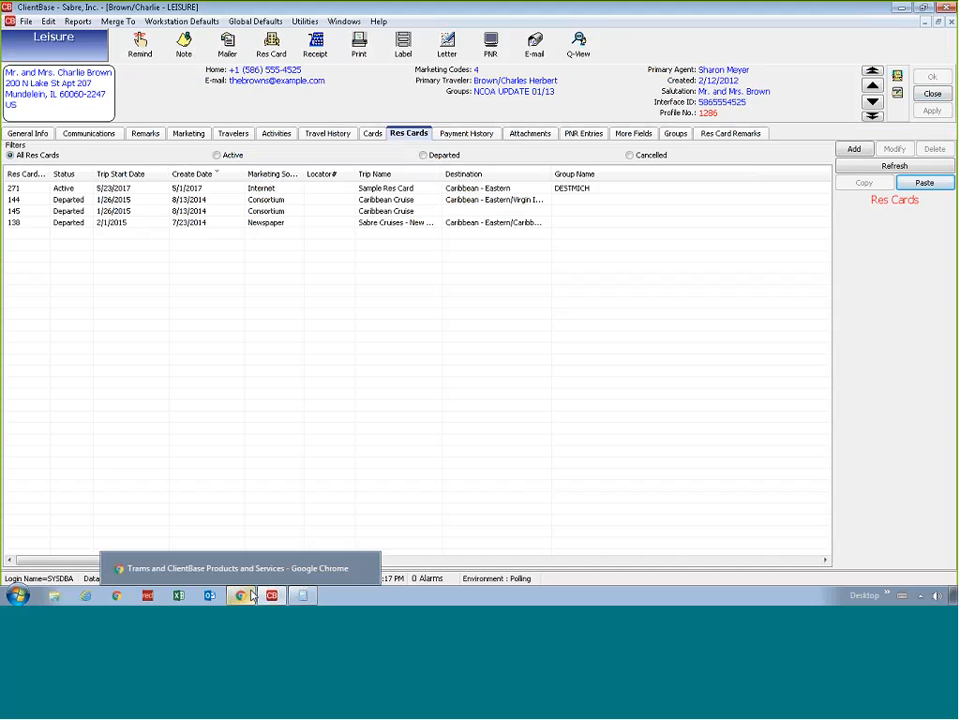
pyautogui.click(253, 596)
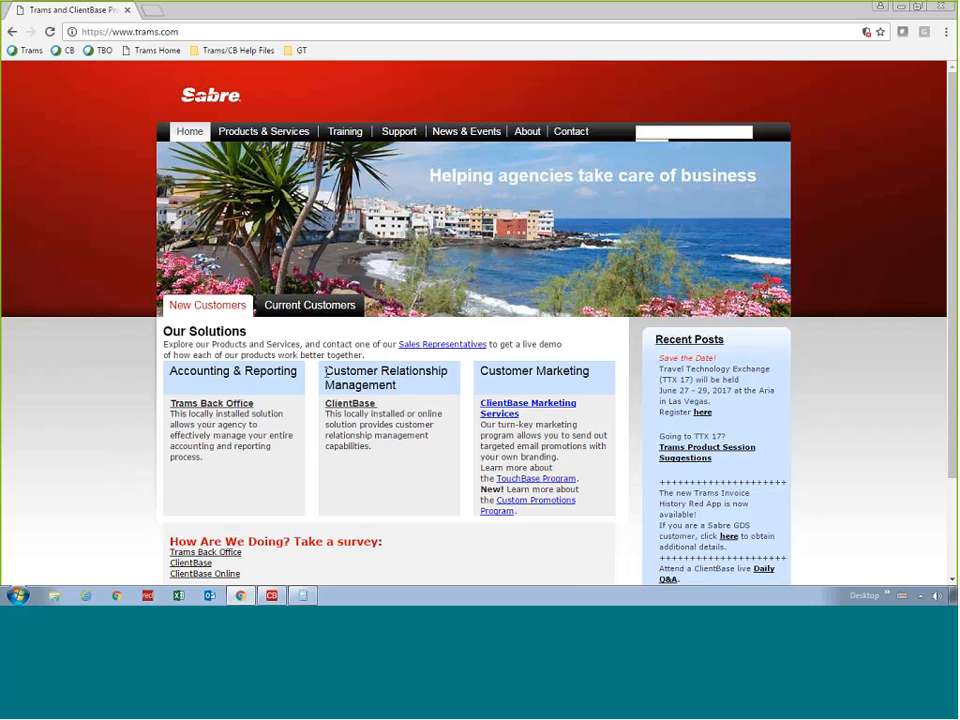
pyautogui.moveTo(325, 372); pyautogui.dragTo(397, 385)
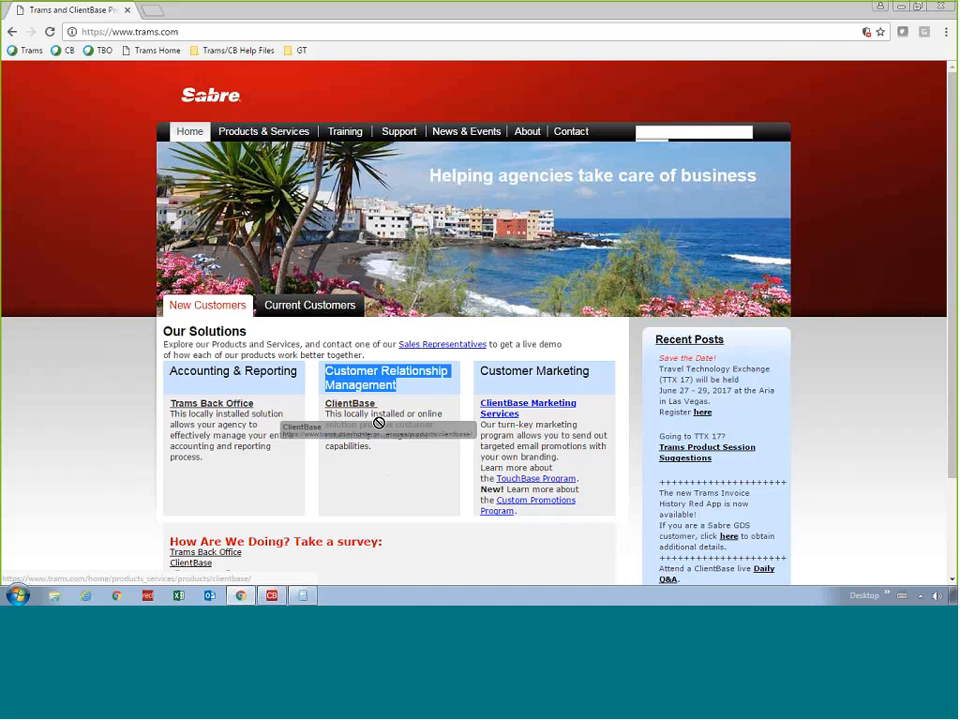
pyautogui.click(372, 403)
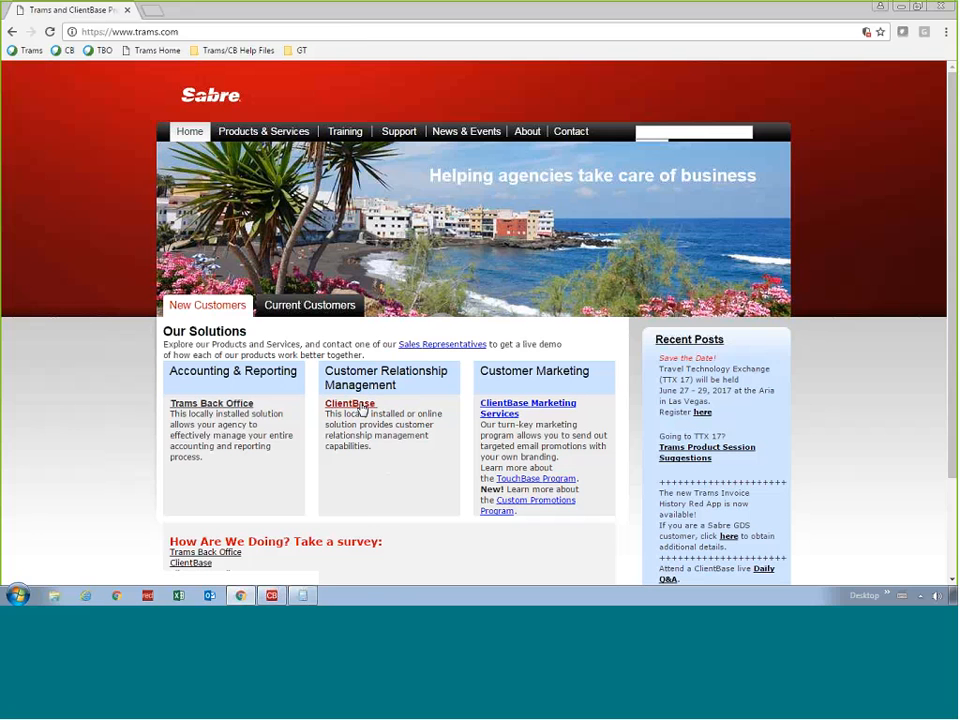
pyautogui.click(362, 408)
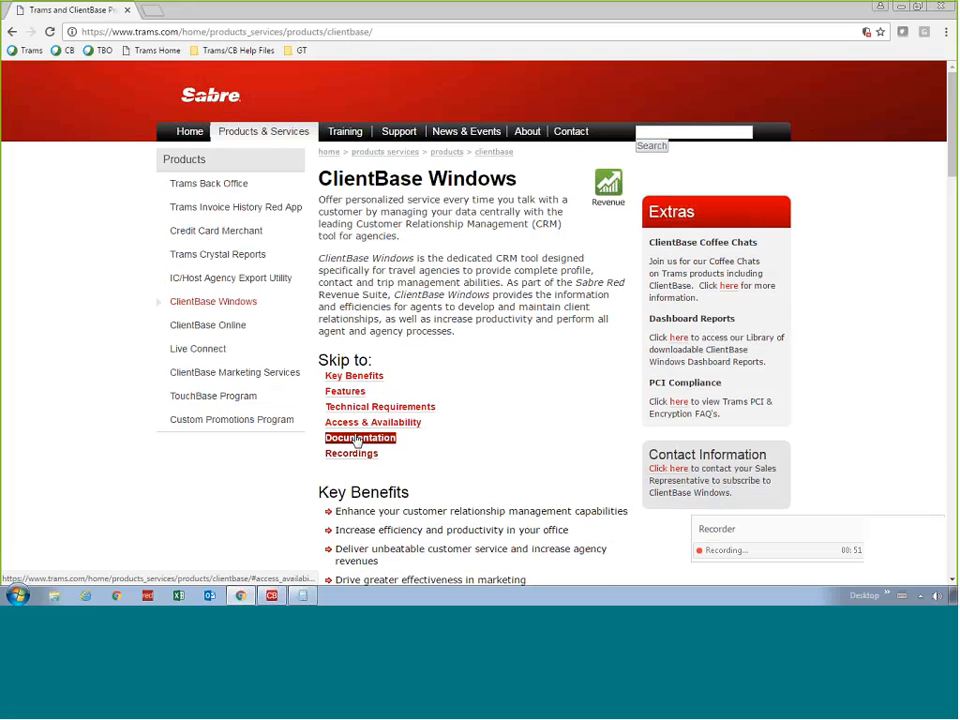
pyautogui.click(357, 441)
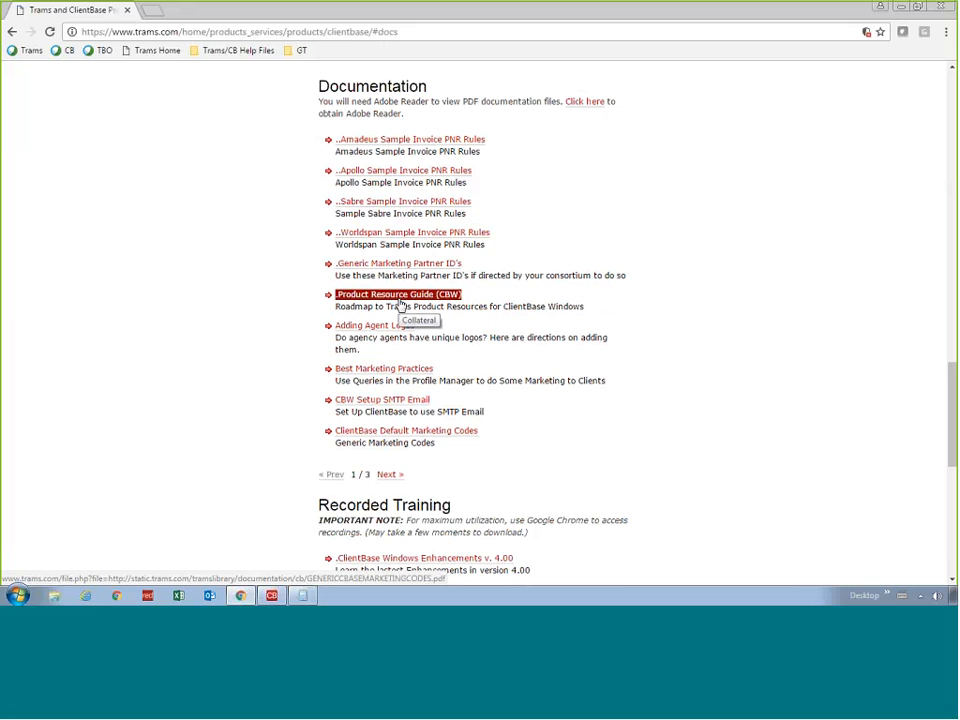
pyautogui.click(389, 476)
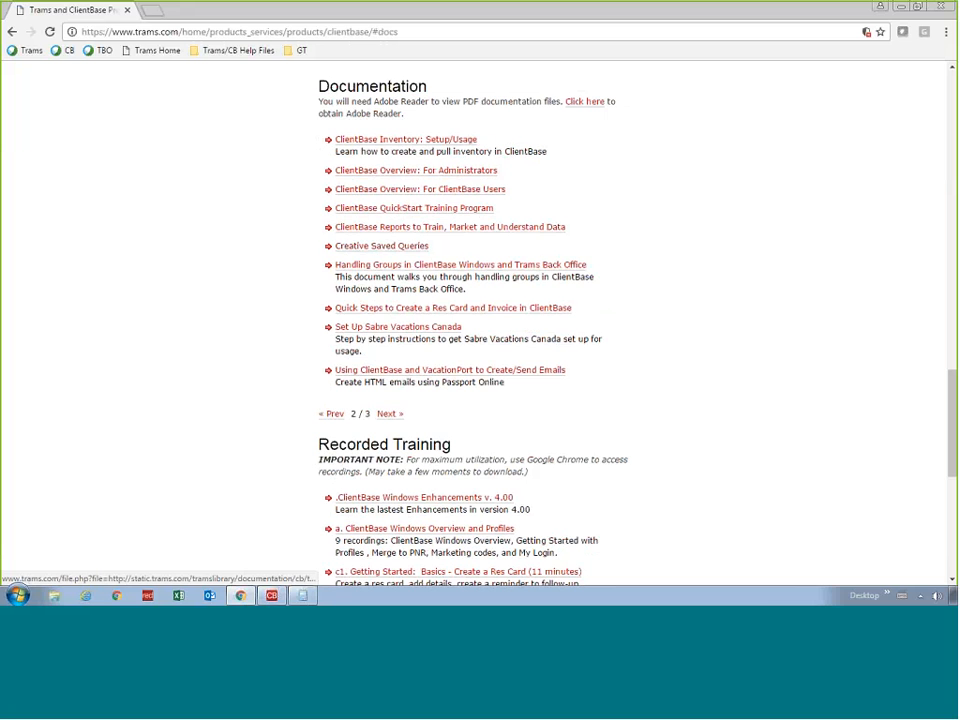
pyautogui.click(349, 250)
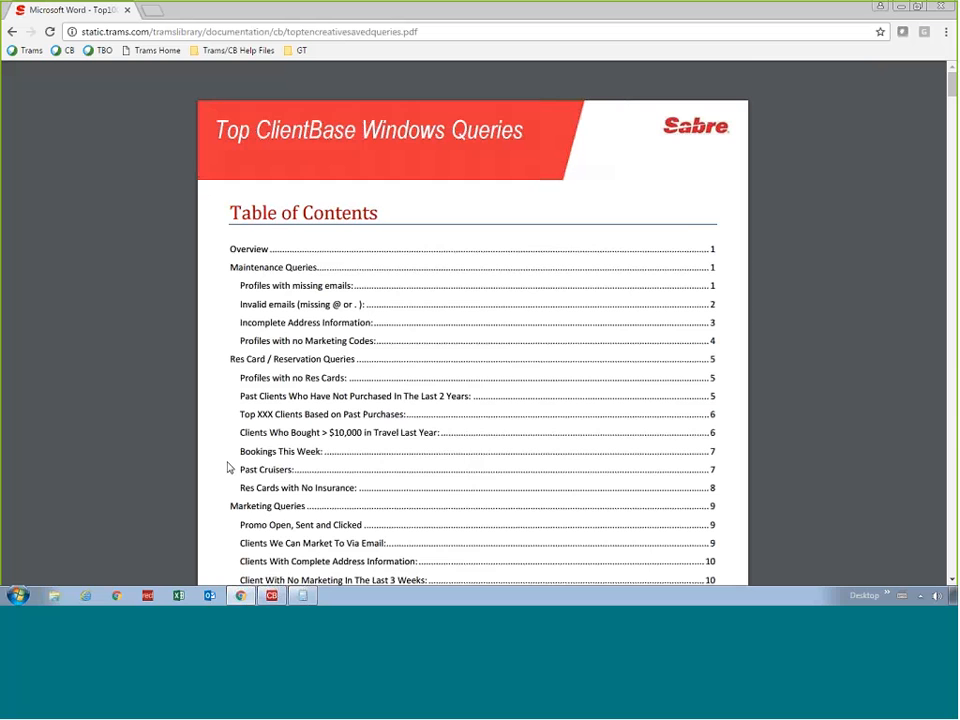
# Review the query guide's table of contents, its maintenance queries and the Res Card / Reservation Queries section
pyautogui.scroll(-3, 228, 466)
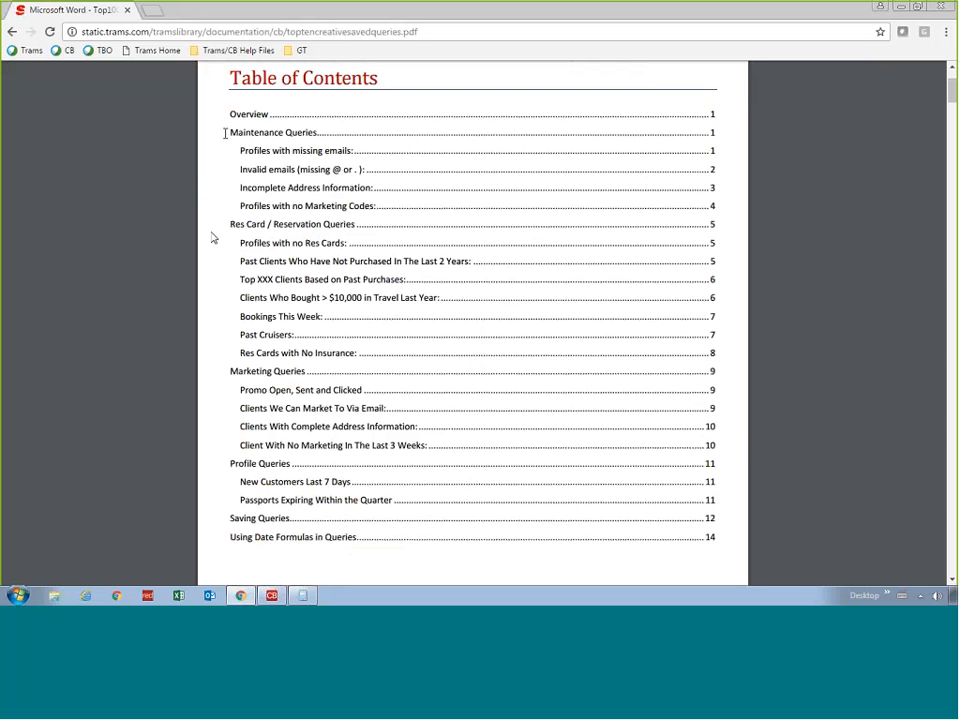
pyautogui.moveTo(226, 133); pyautogui.dragTo(313, 135)
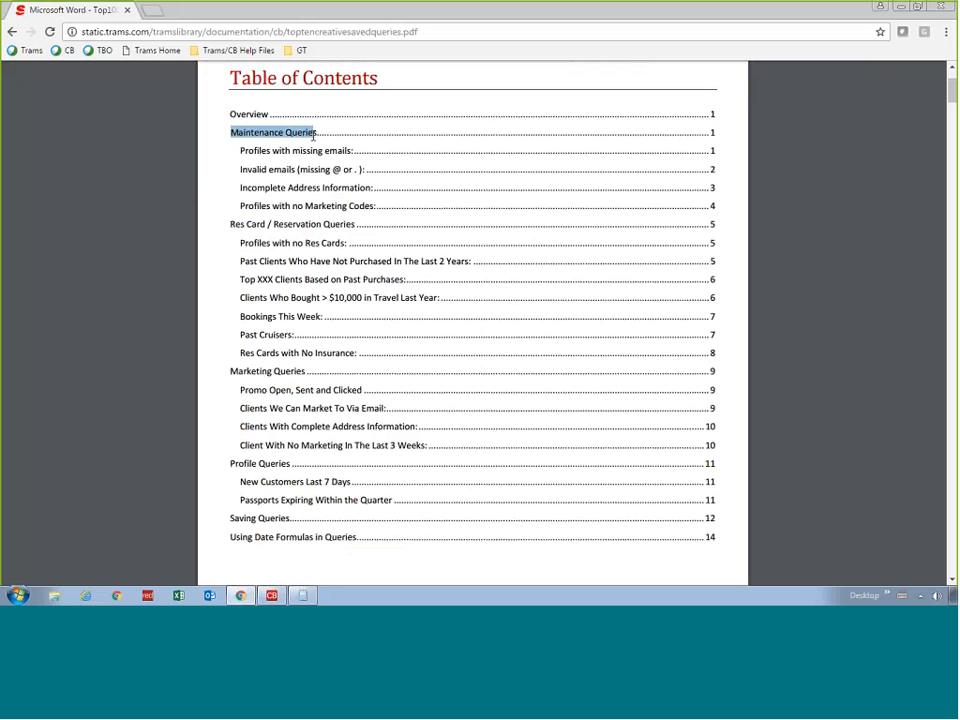
pyautogui.click(238, 156)
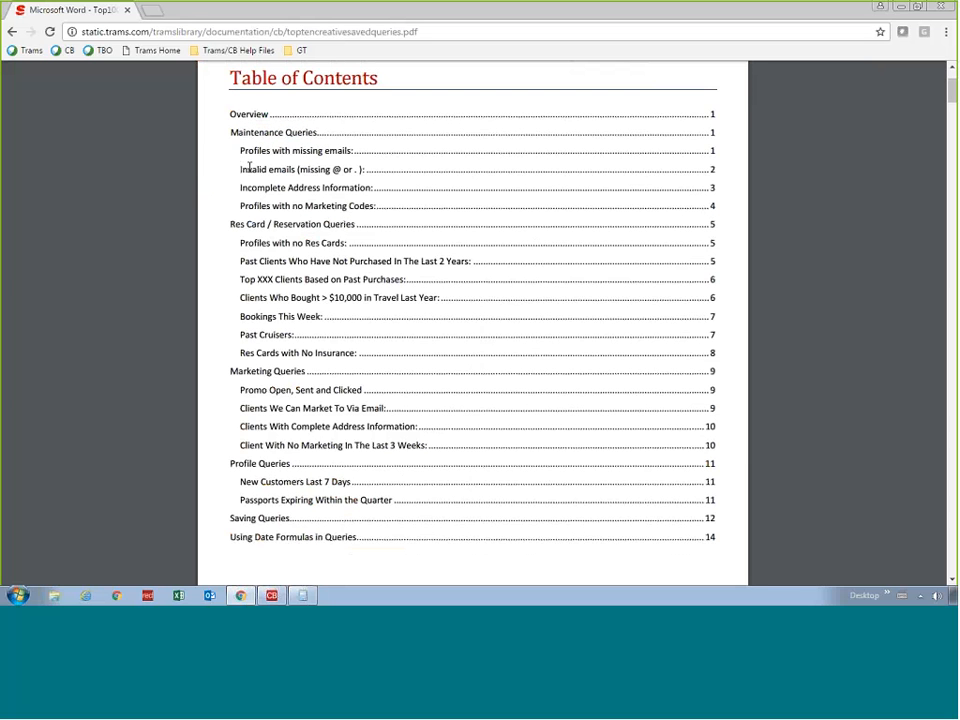
pyautogui.moveTo(241, 169); pyautogui.dragTo(362, 171)
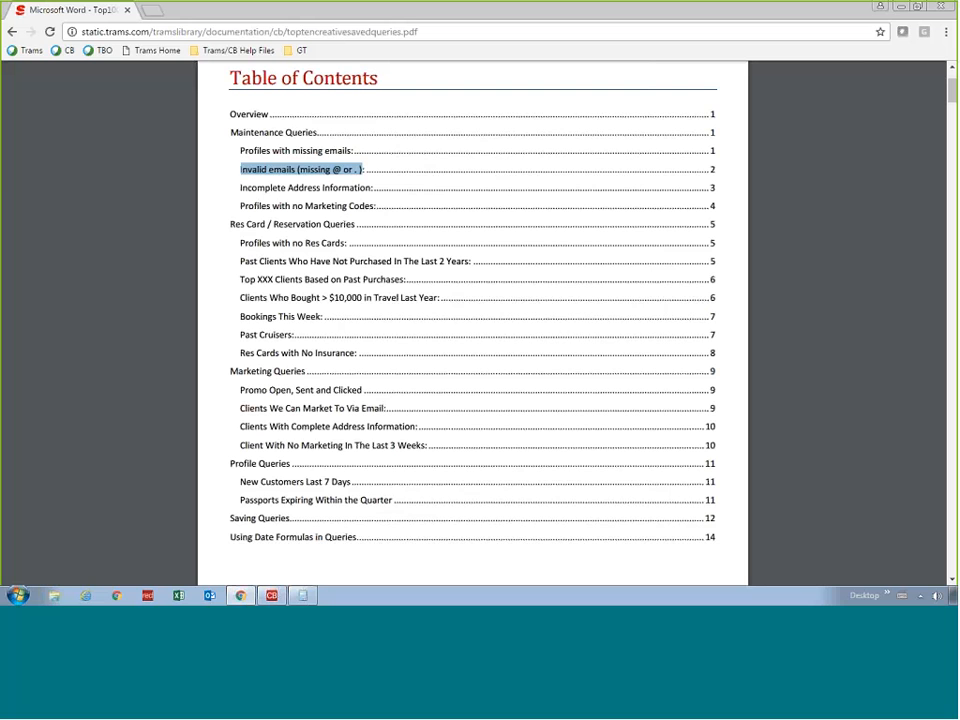
pyautogui.click(301, 170)
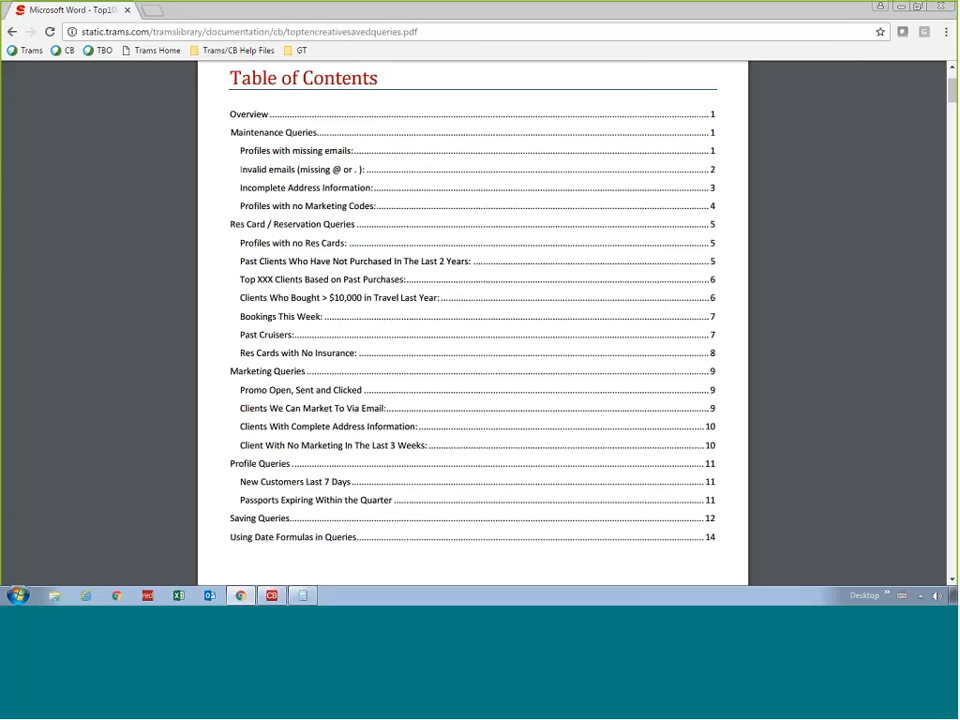
pyautogui.moveTo(240, 243); pyautogui.dragTo(347, 243)
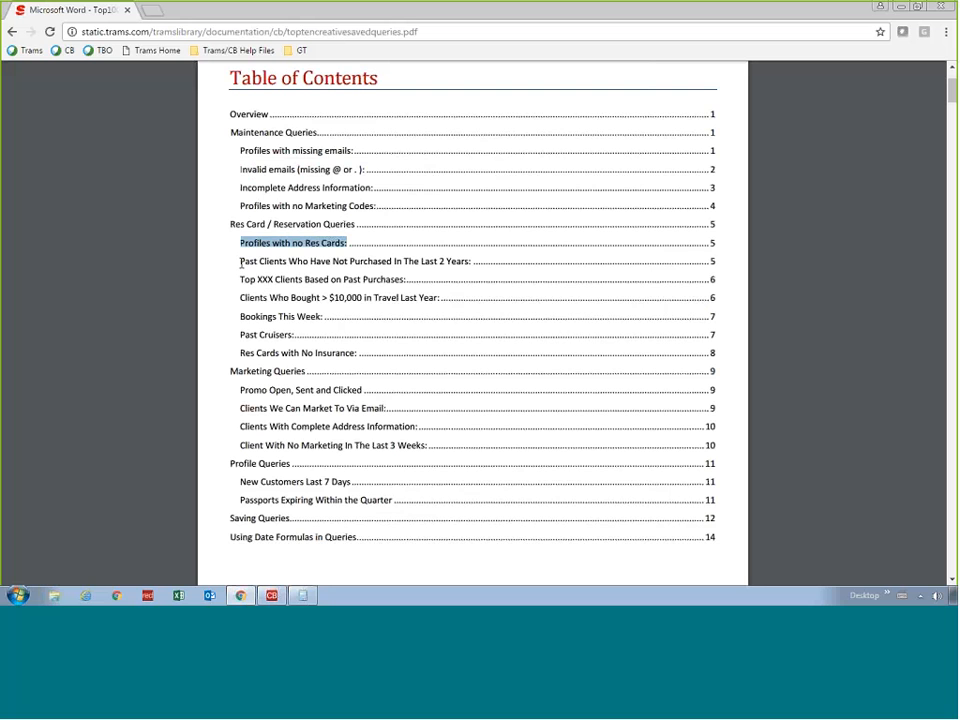
pyautogui.moveTo(241, 264); pyautogui.dragTo(462, 259)
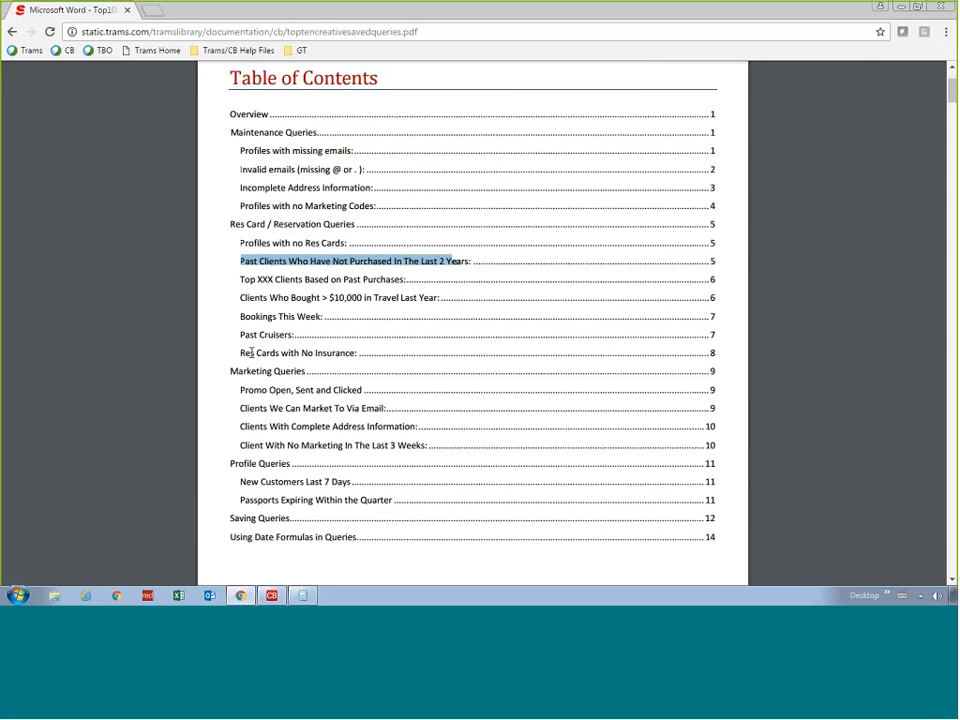
pyautogui.moveTo(240, 281); pyautogui.dragTo(717, 283)
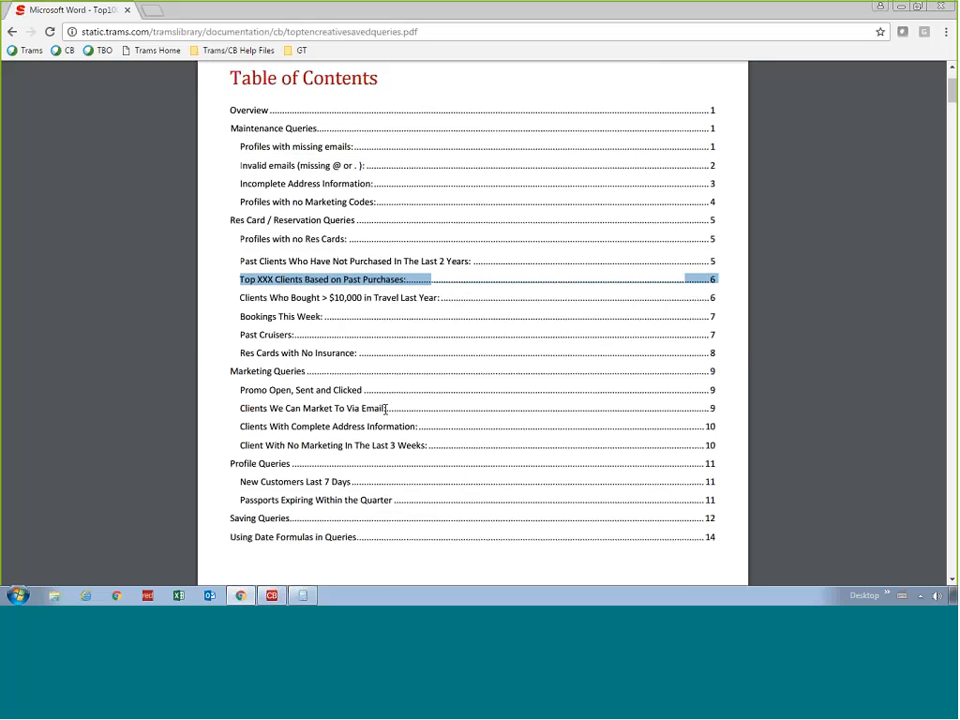
pyautogui.scroll(-15, 385, 408)
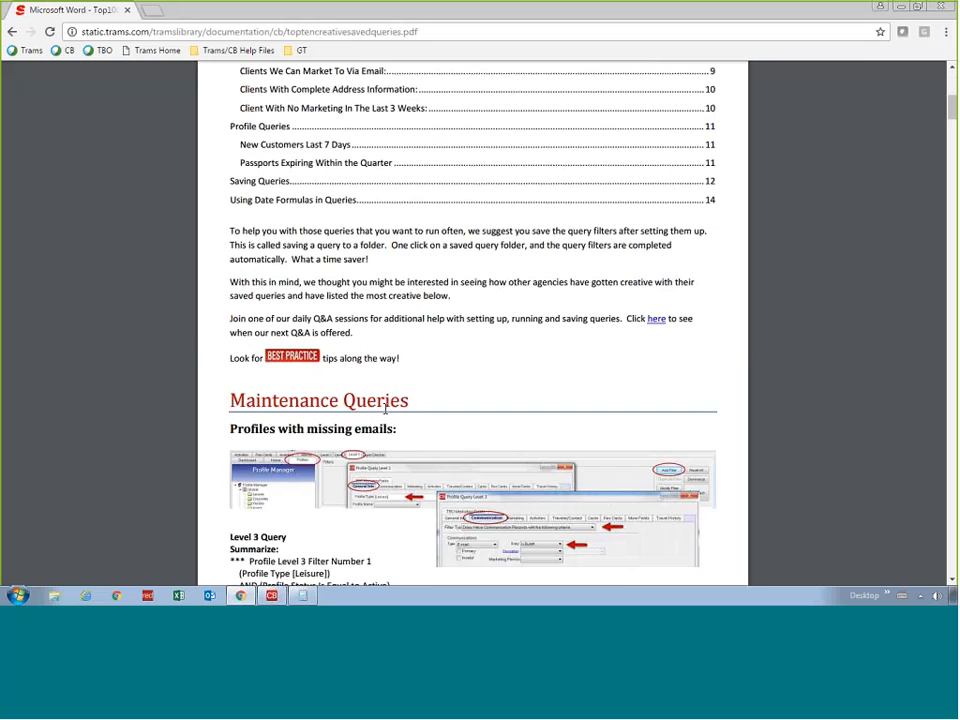
pyautogui.scroll(-15, 385, 408)
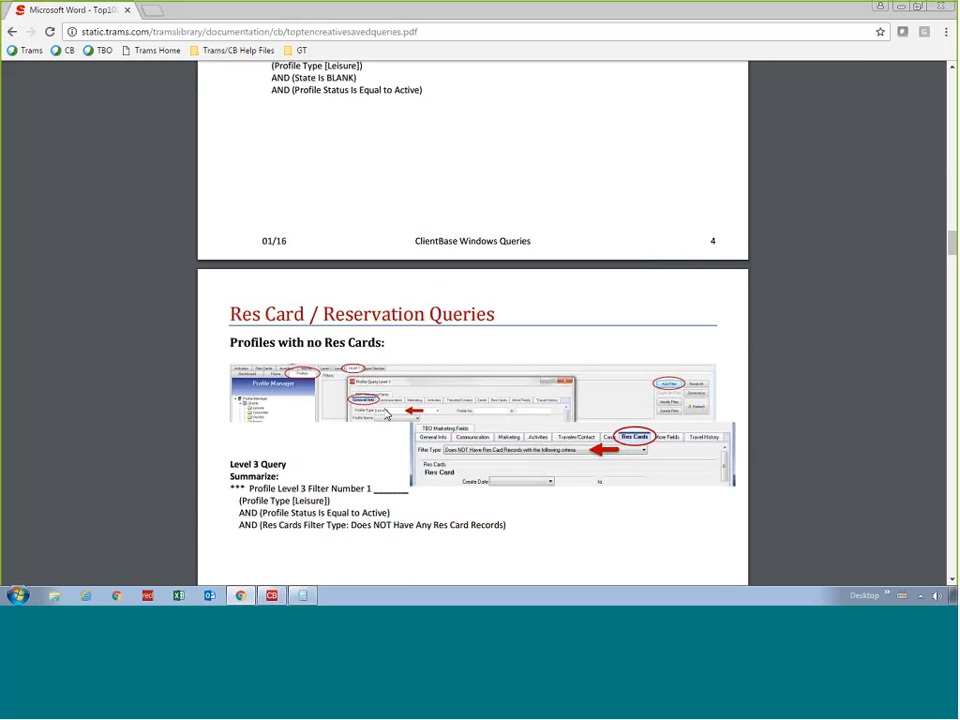
# Read through the Res Card / Reservation Queries to "Top XXX Clients Based on Past Purchases" and highlight its Level 2 Query heading
pyautogui.scroll(-10, 387, 414)
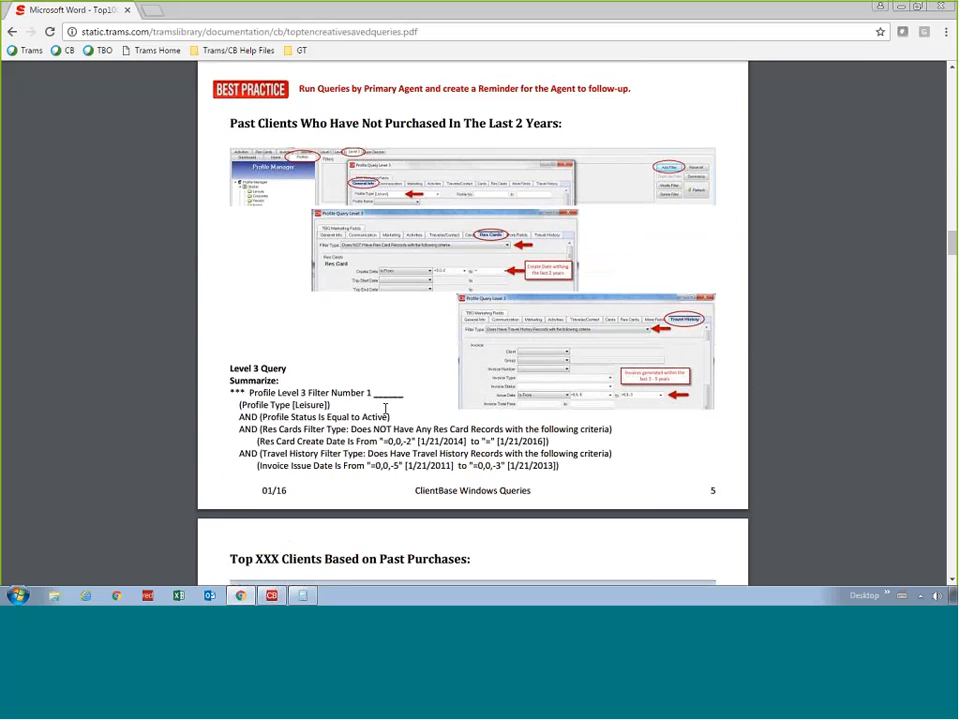
pyautogui.scroll(-5, 385, 408)
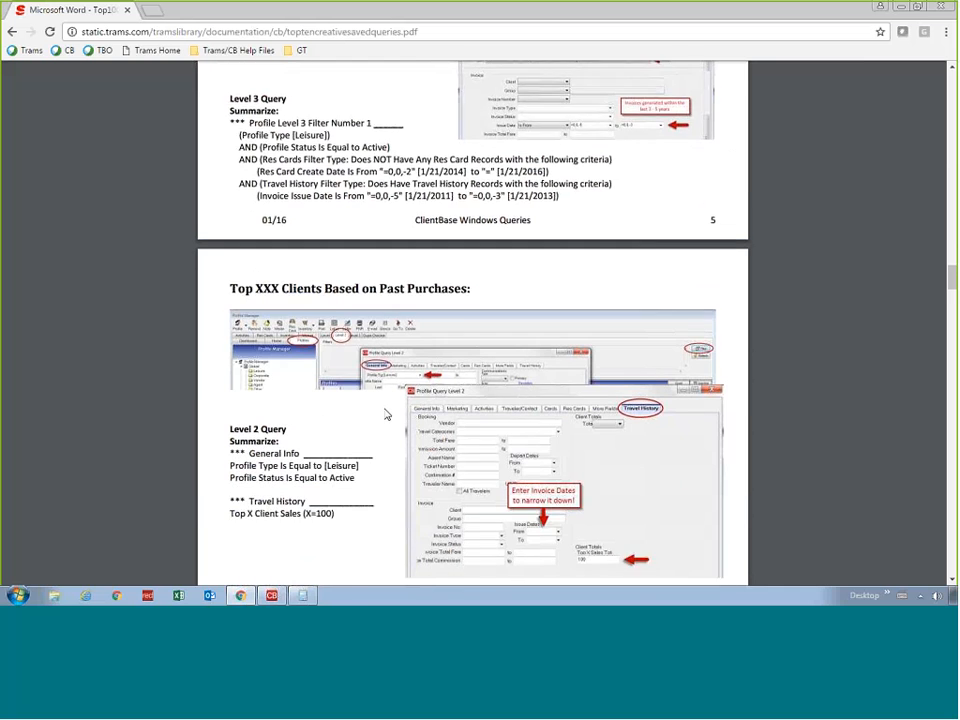
pyautogui.scroll(-3, 386, 414)
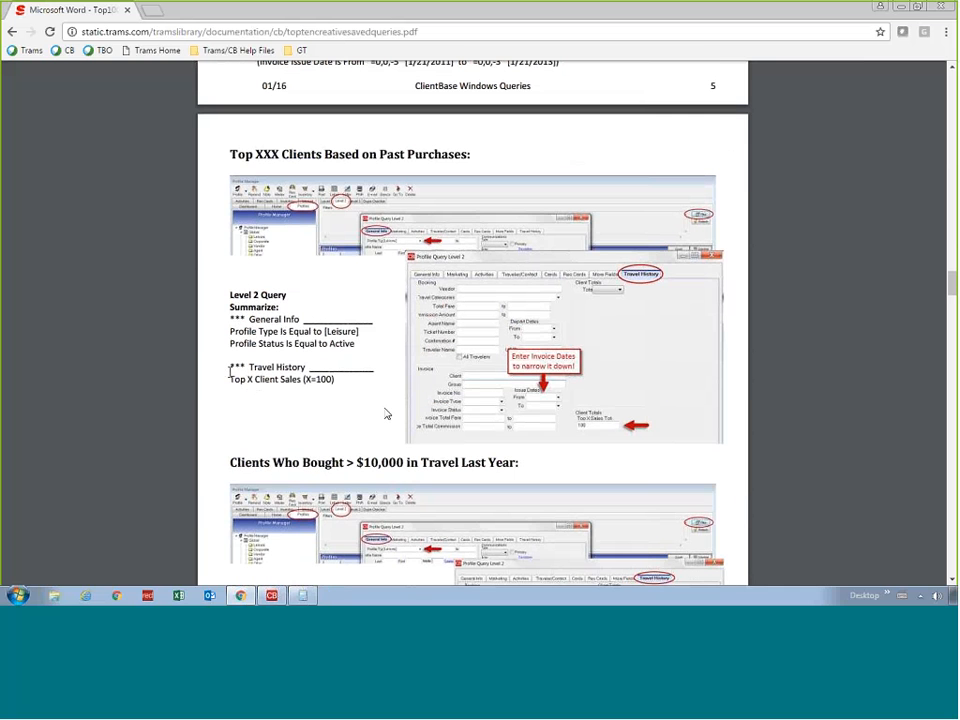
pyautogui.scroll(-2, 231, 376)
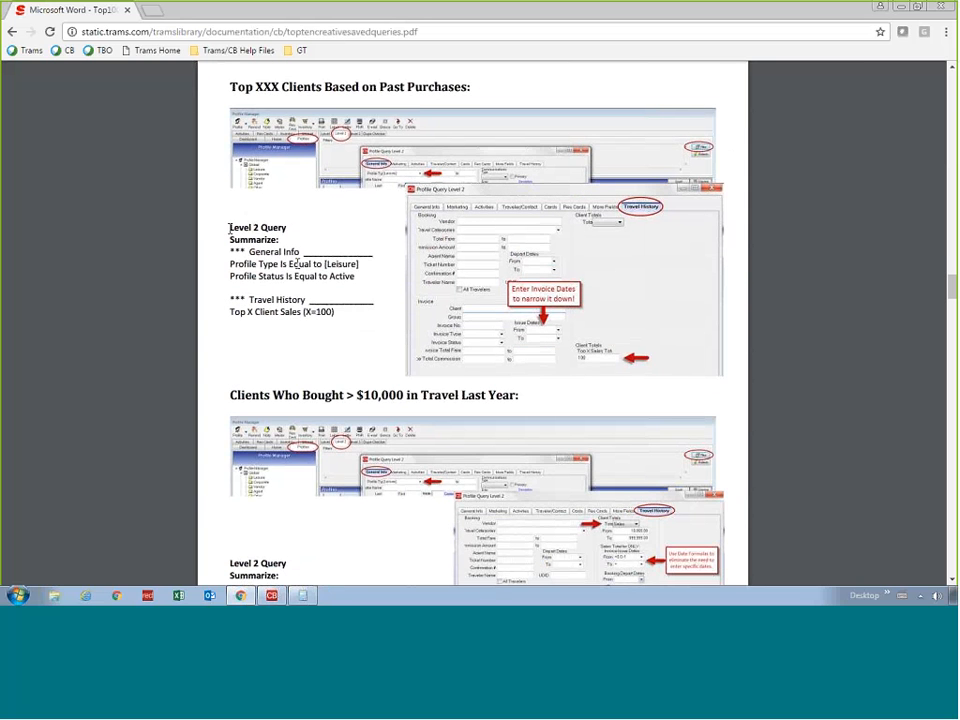
pyautogui.moveTo(230, 228); pyautogui.dragTo(287, 228)
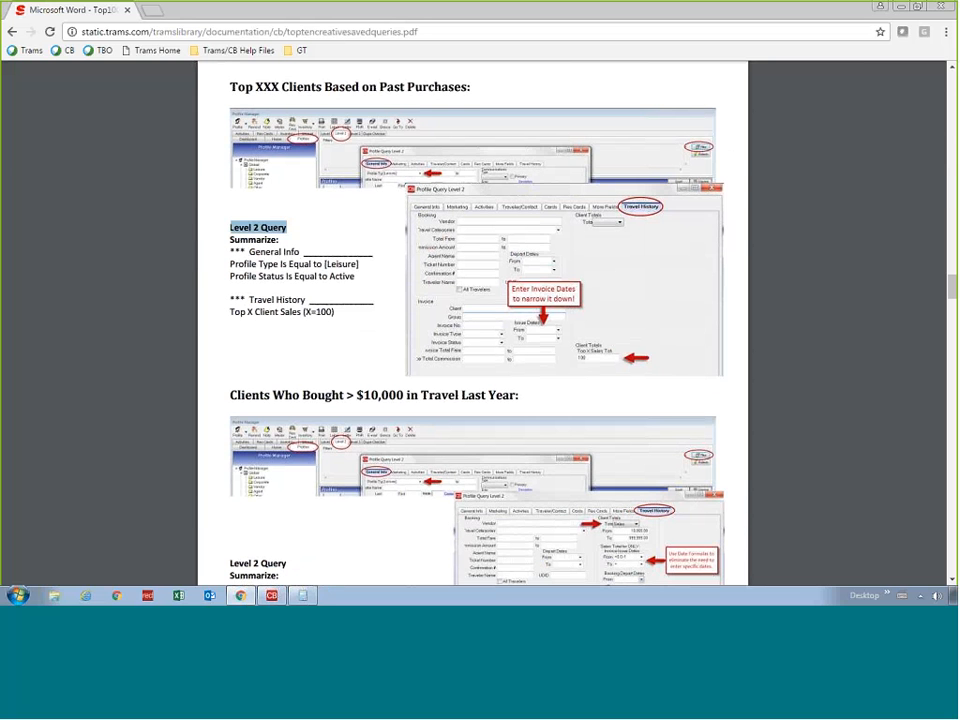
# Switch to ClientBase, close the client's profile and bring up the Level 2 query in Profile Manager
pyautogui.click(274, 596)
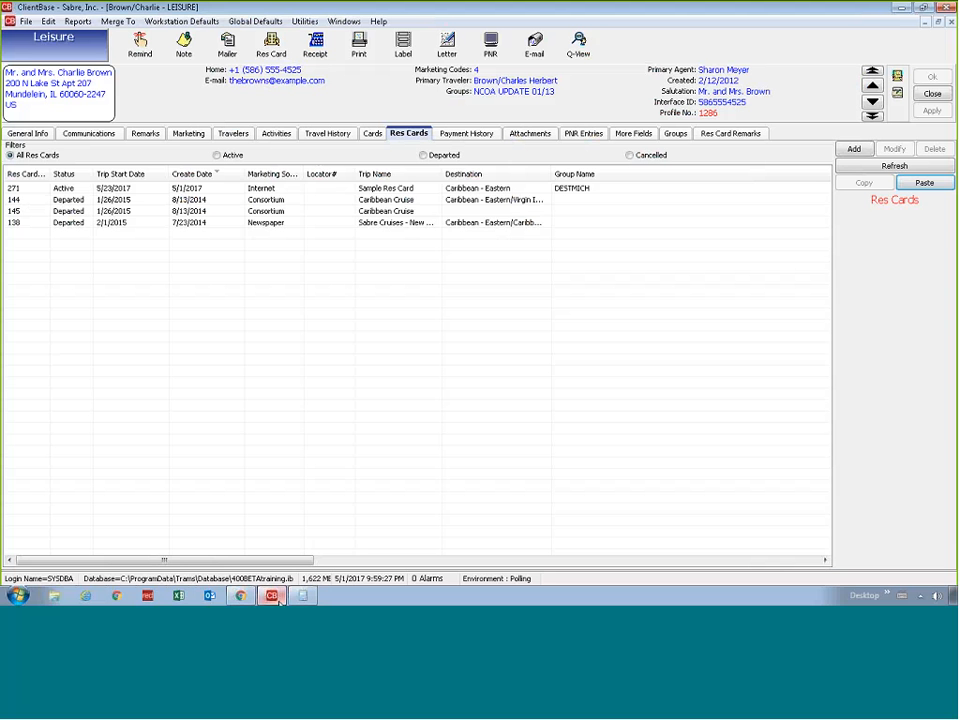
pyautogui.click(936, 95)
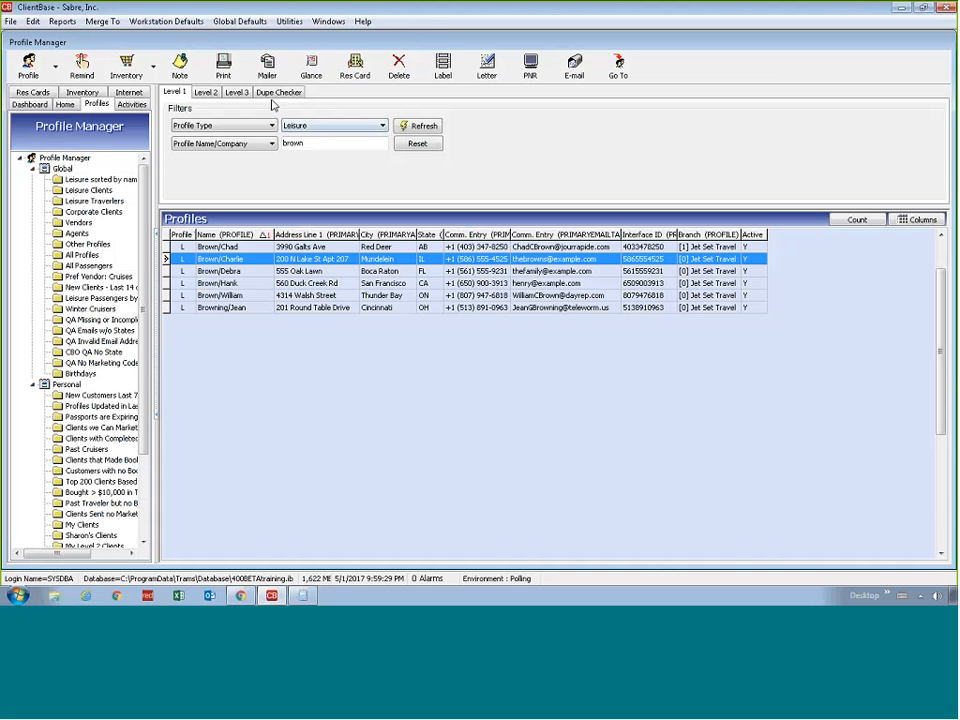
pyautogui.click(204, 93)
pyautogui.click(237, 93)
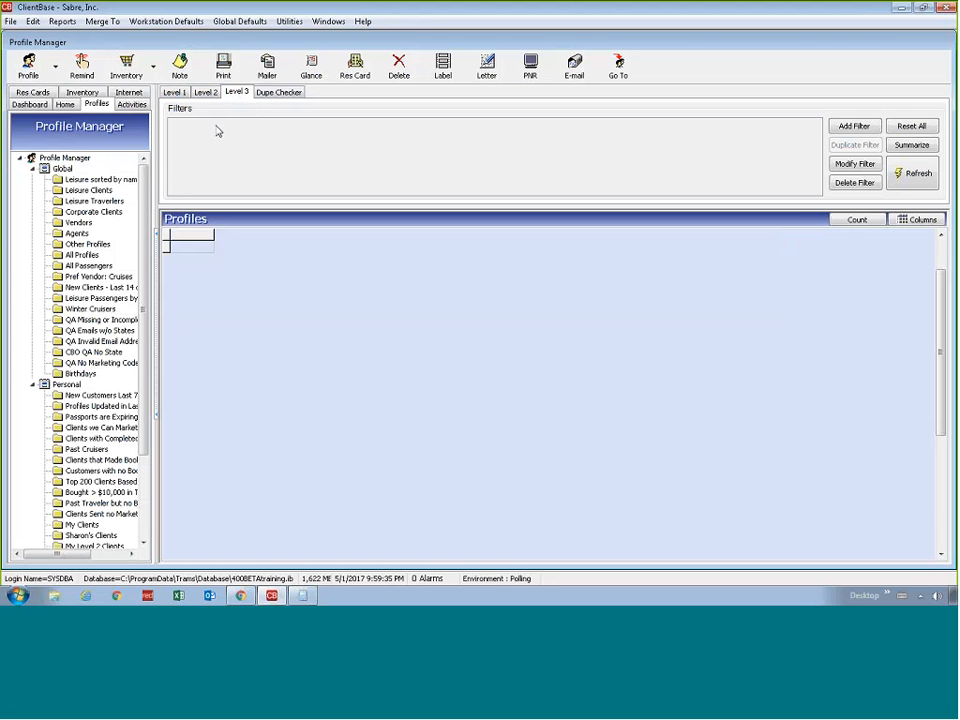
pyautogui.click(205, 94)
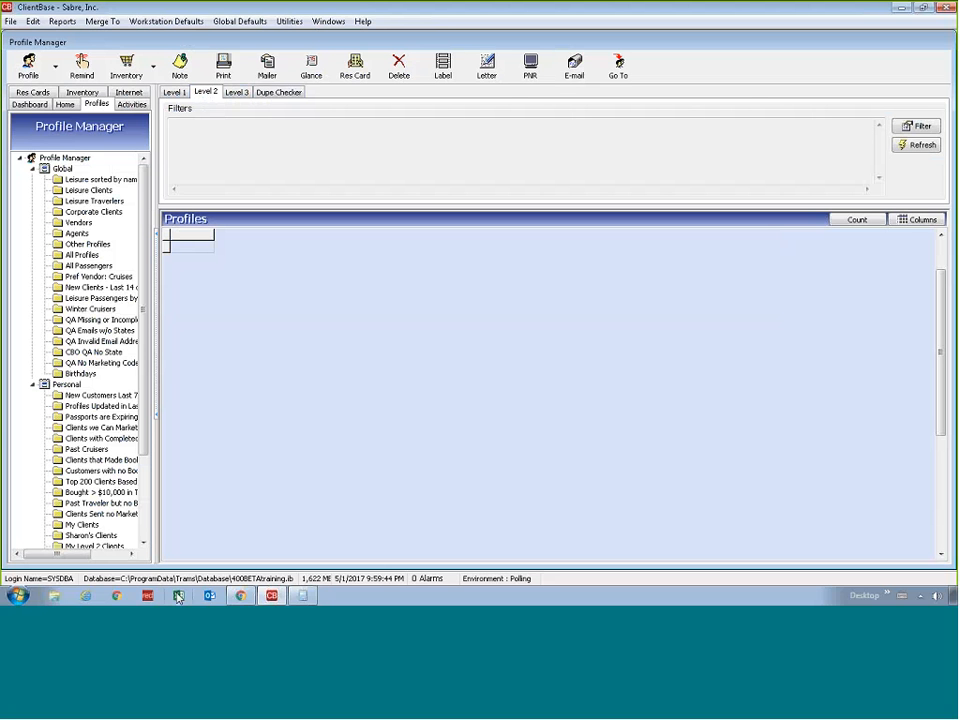
# Switch to Chrome and highlight the General Info and Profile Type criteria of the top clients query
pyautogui.click(240, 597)
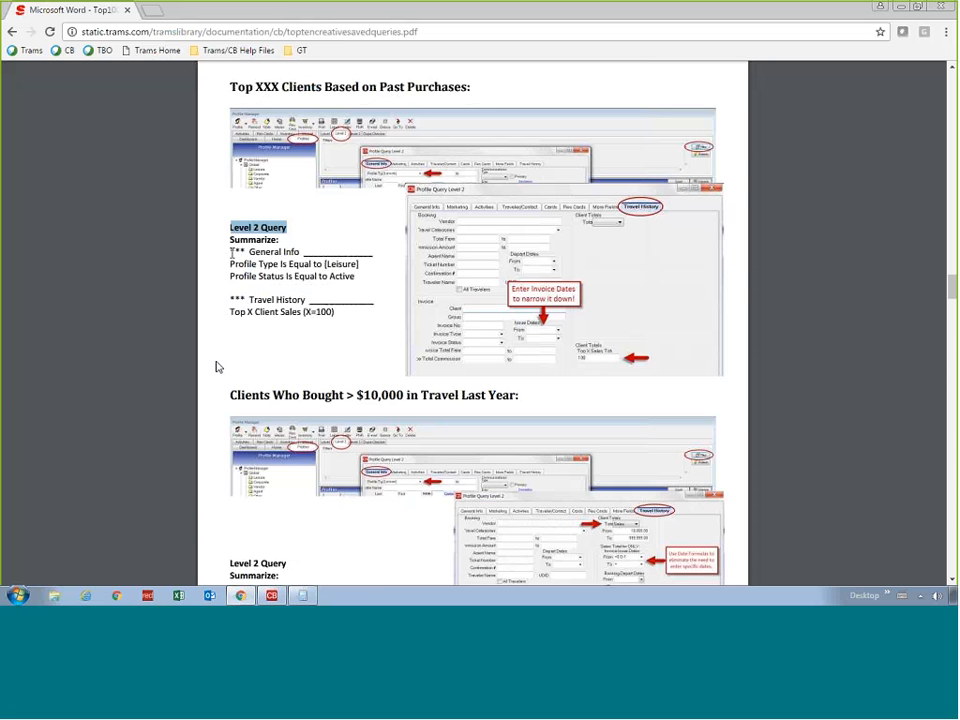
pyautogui.moveTo(231, 251); pyautogui.dragTo(377, 253)
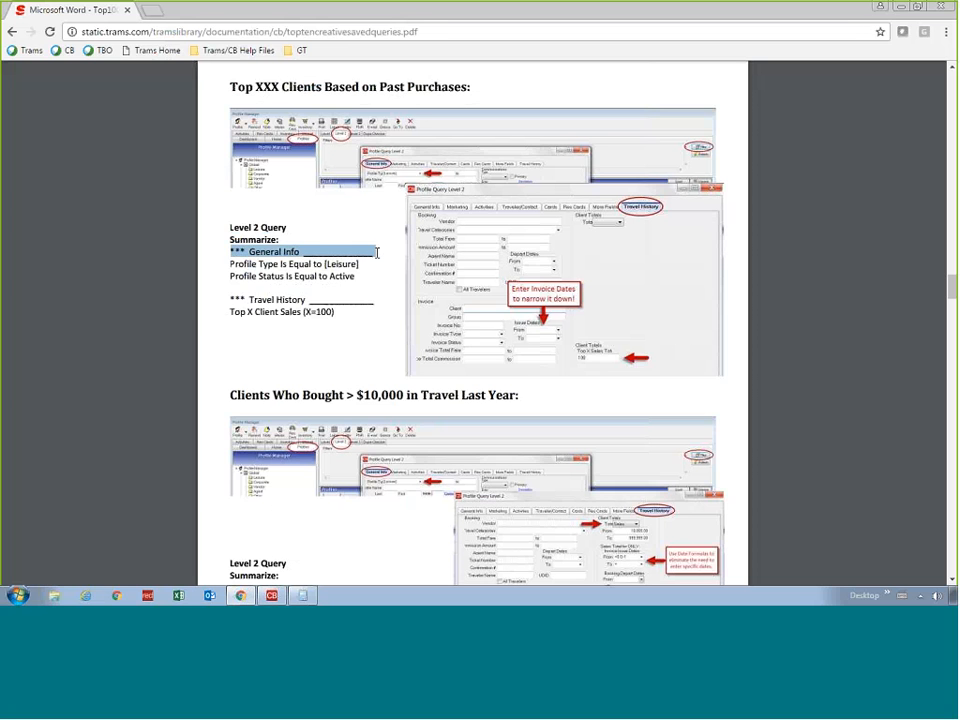
pyautogui.moveTo(231, 264); pyautogui.dragTo(361, 264)
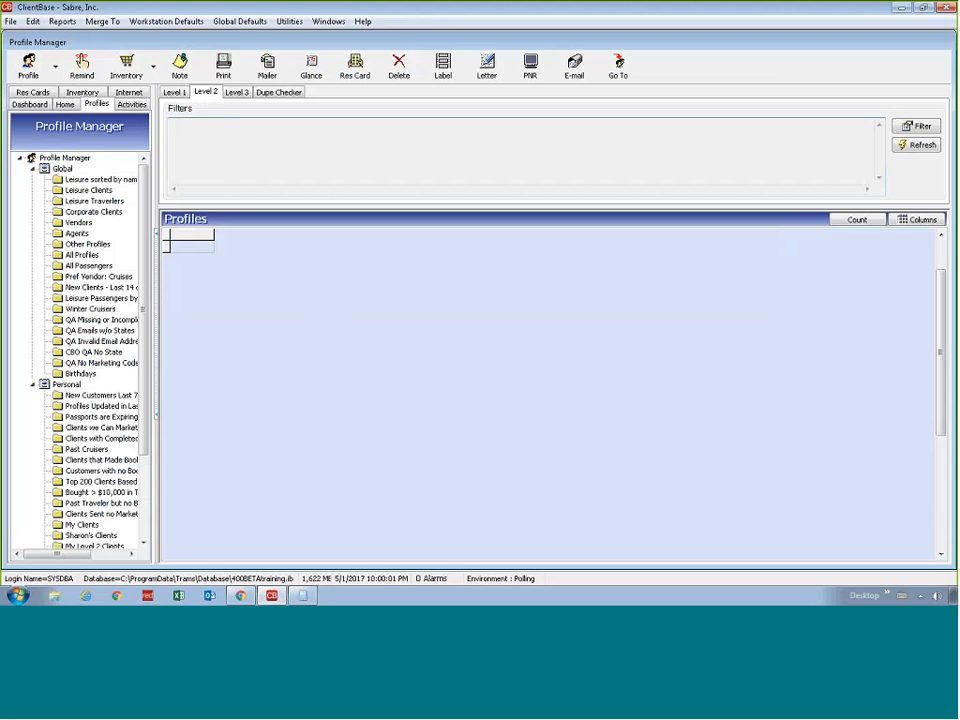
# In ClientBase, open a Level 2 profile filter and set the profile type to Leisure
pyautogui.click(919, 128)
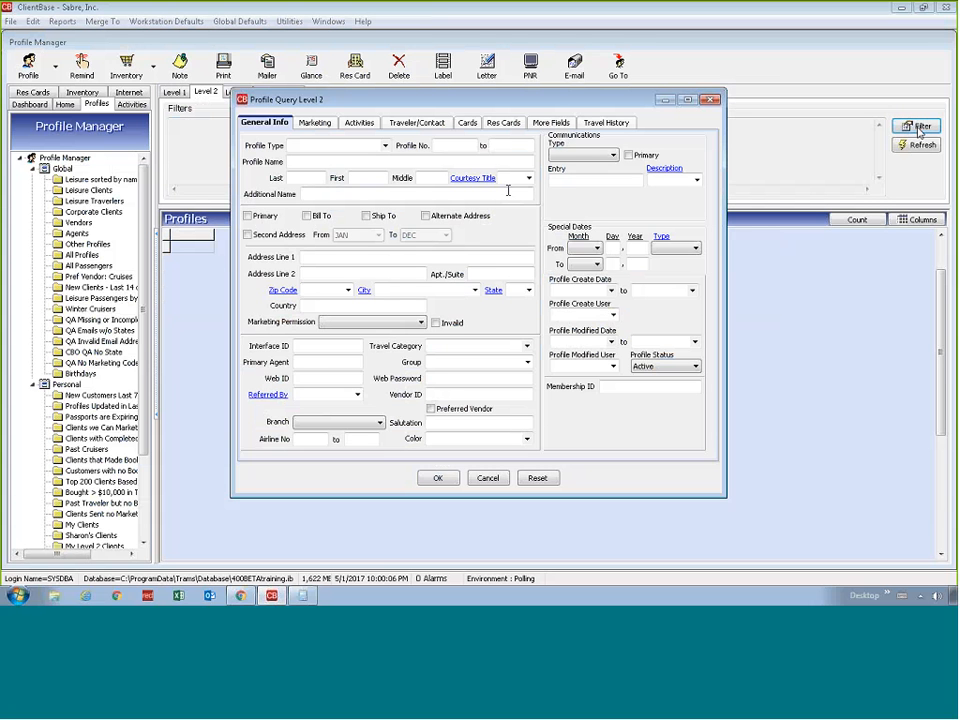
pyautogui.click(385, 145)
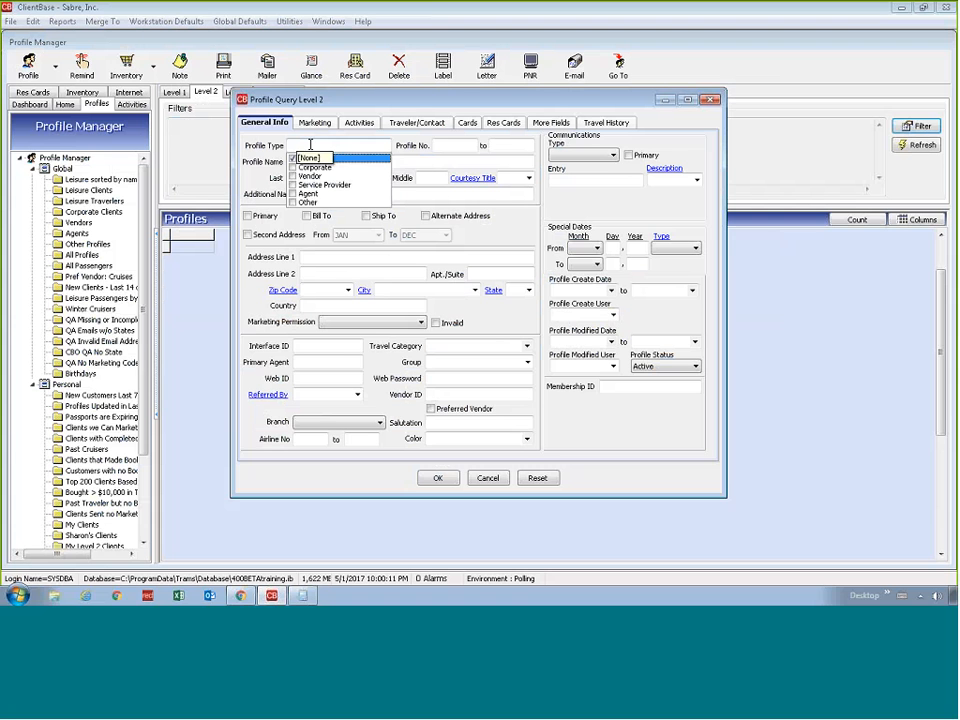
pyautogui.click(370, 146)
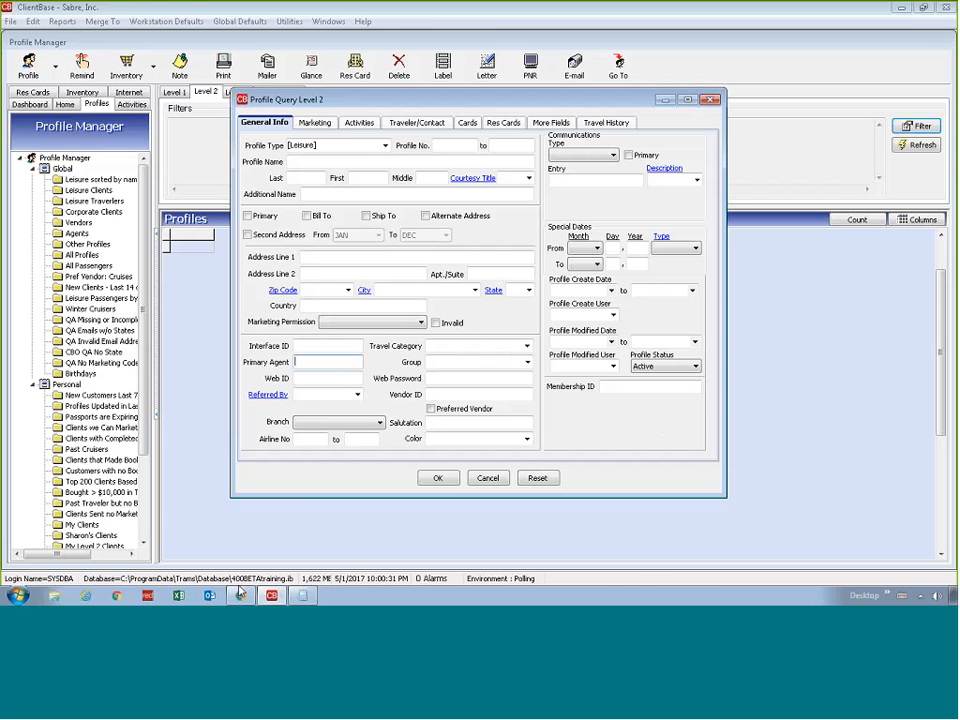
# Check the guide's Travel History criteria, set the filter's Top X Sales Totals to 10 in ClientBase and run the query
pyautogui.click(240, 595)
pyautogui.click(606, 123)
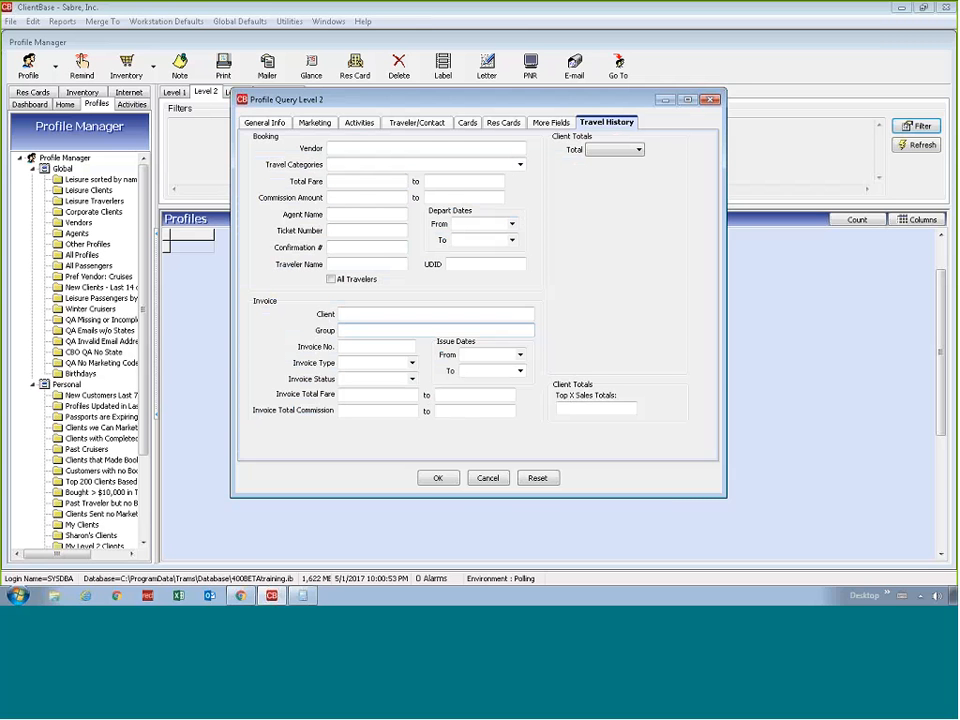
pyautogui.click(424, 151)
pyautogui.write('10')
pyautogui.doubleClick(605, 412)
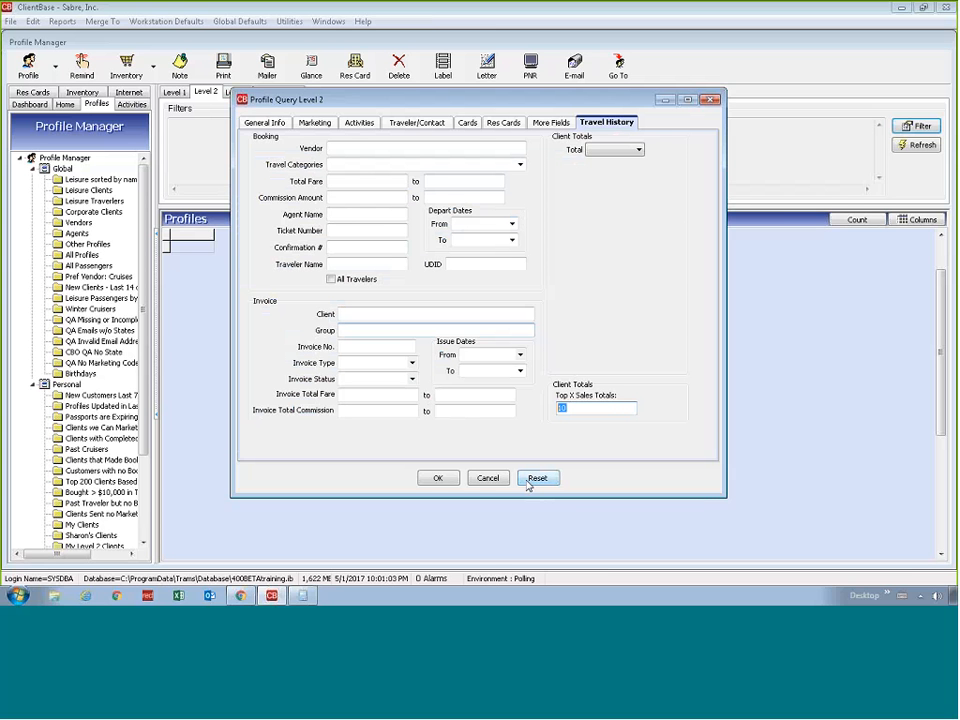
pyautogui.click(443, 483)
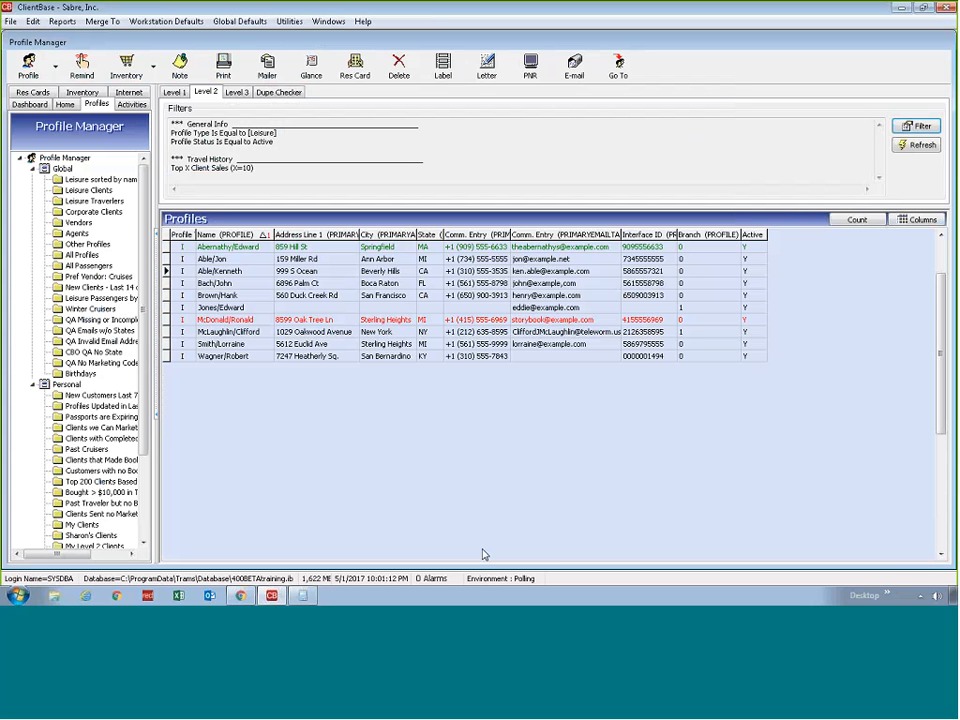
# Switch to Chrome, recheck the top clients query criteria and read on to "Clients Who Bought > $10,000 in Travel Last Year"
pyautogui.click(244, 598)
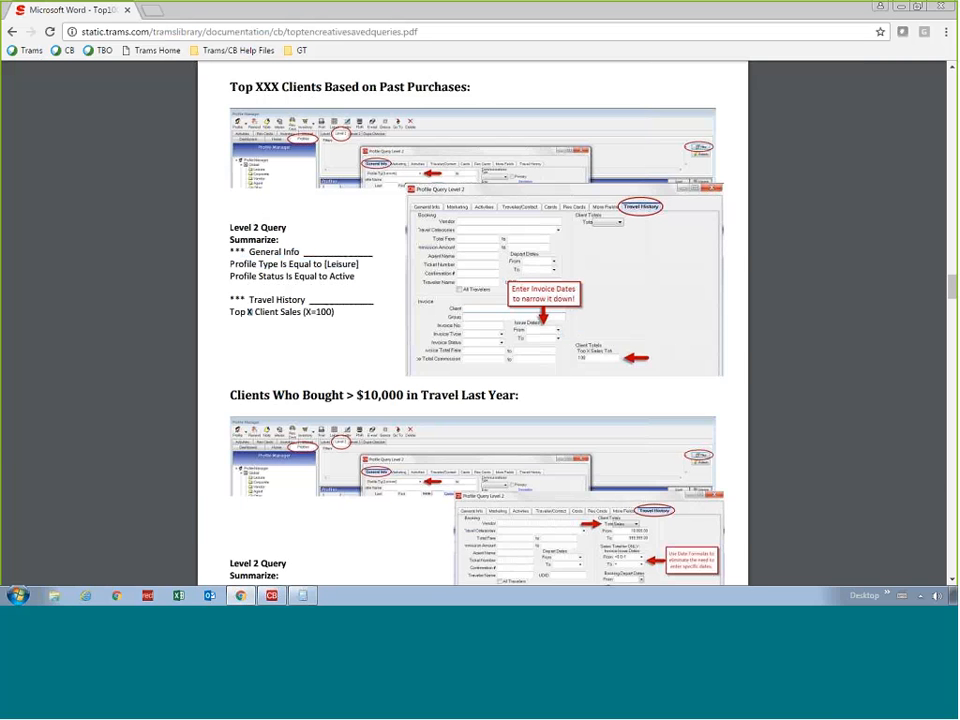
pyautogui.moveTo(231, 228); pyautogui.dragTo(288, 229)
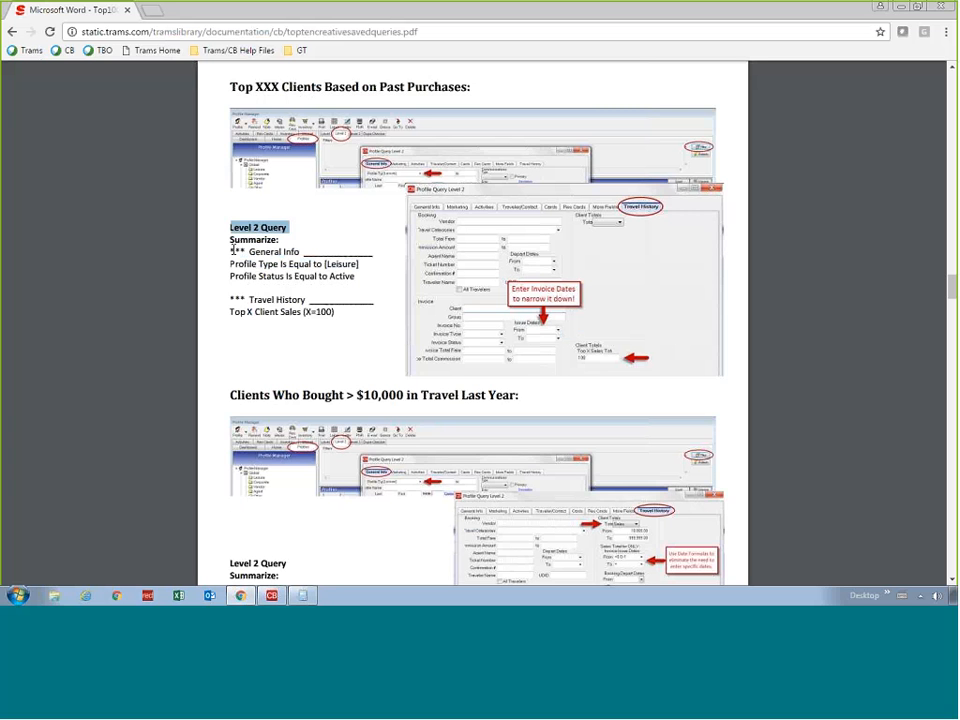
pyautogui.moveTo(231, 253); pyautogui.dragTo(307, 251)
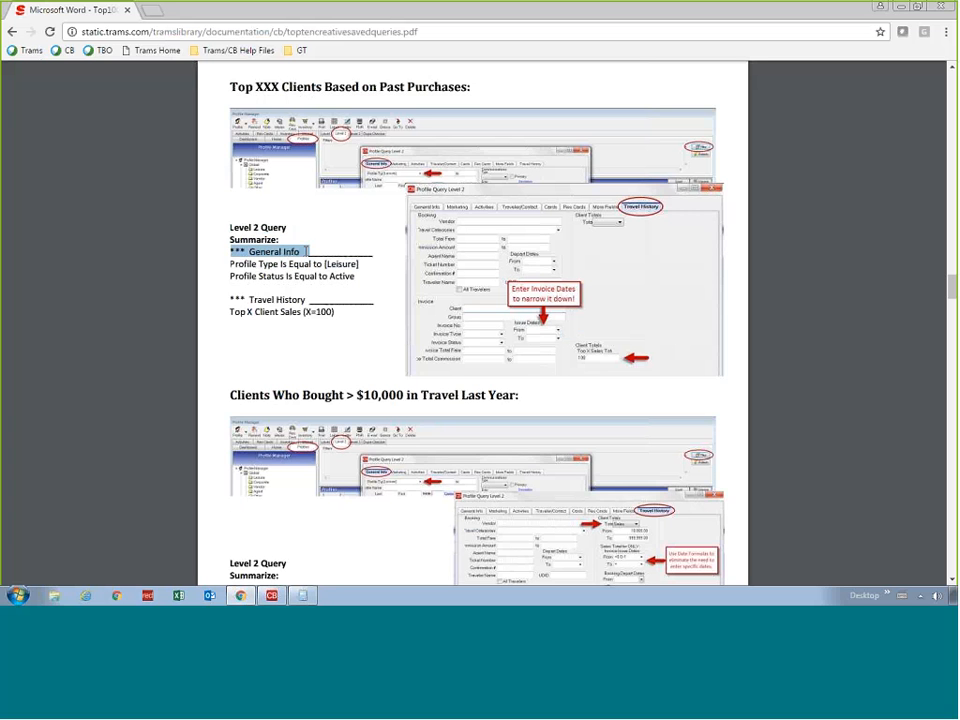
pyautogui.click(373, 262)
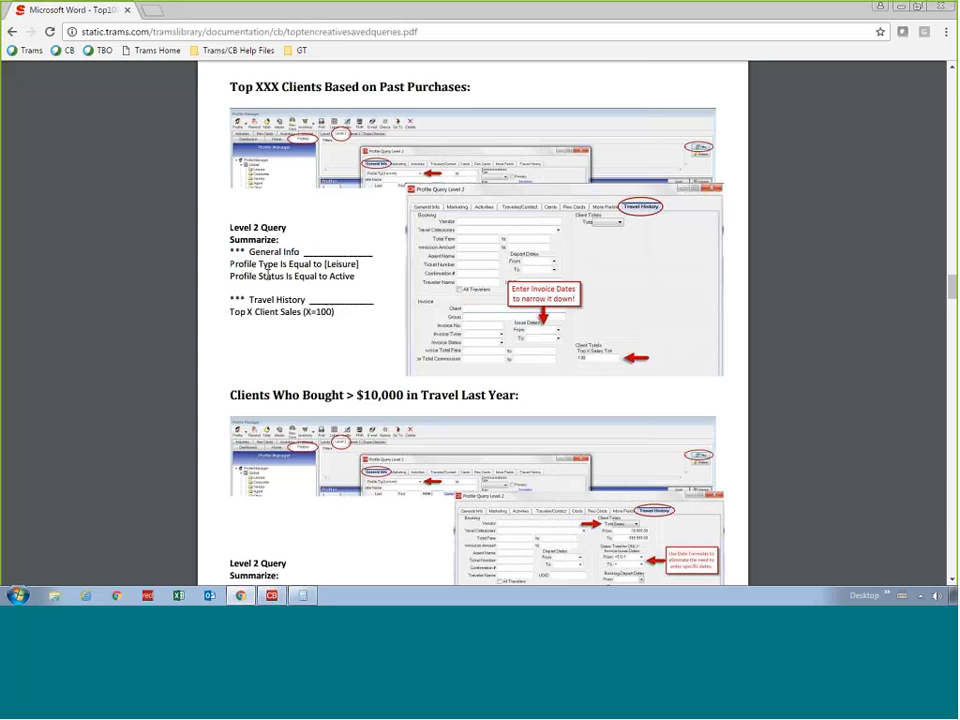
pyautogui.scroll(-1, 287, 335)
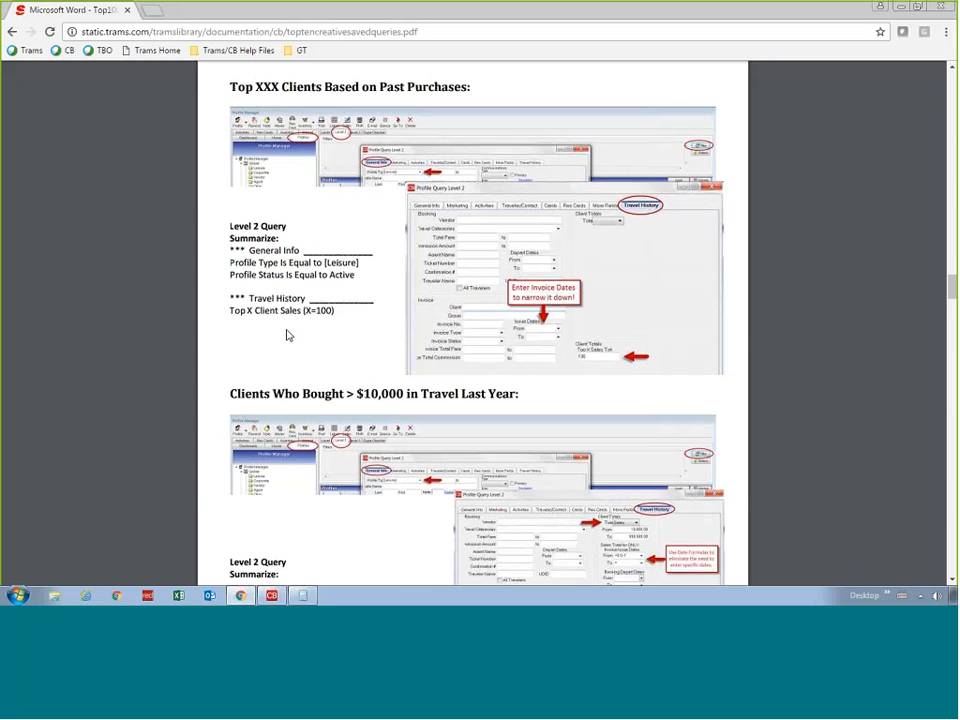
pyautogui.scroll(-3, 287, 335)
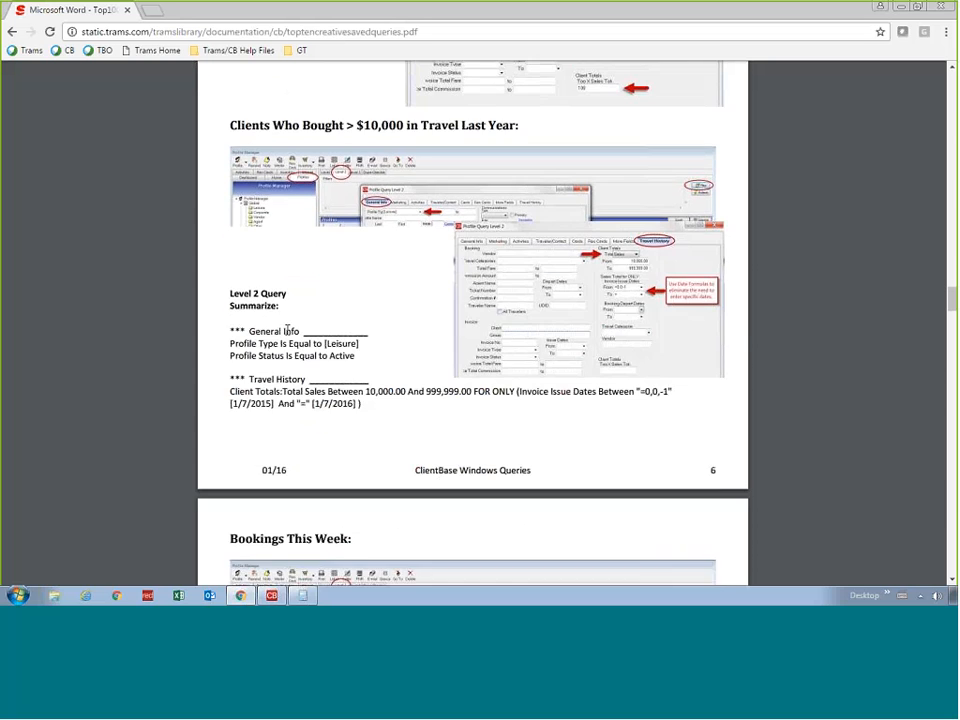